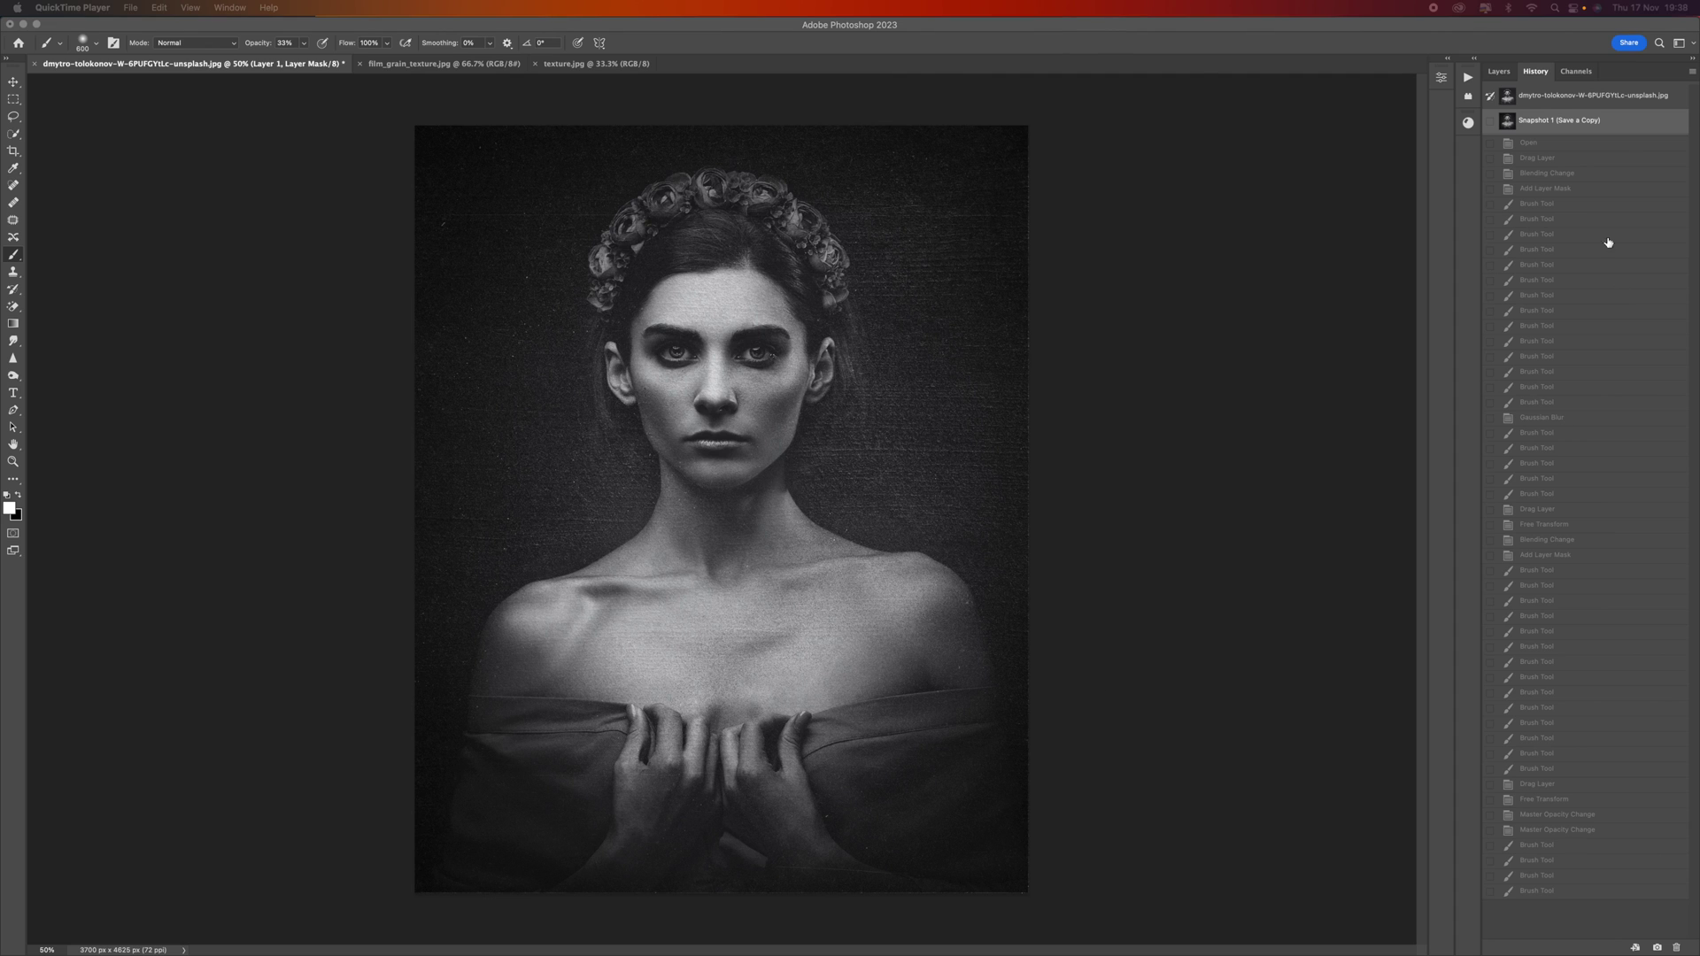
Revert the portrait to its original untextured snapshot in the History panel.
{"action": "left_click", "coordinate": [1590, 95]}
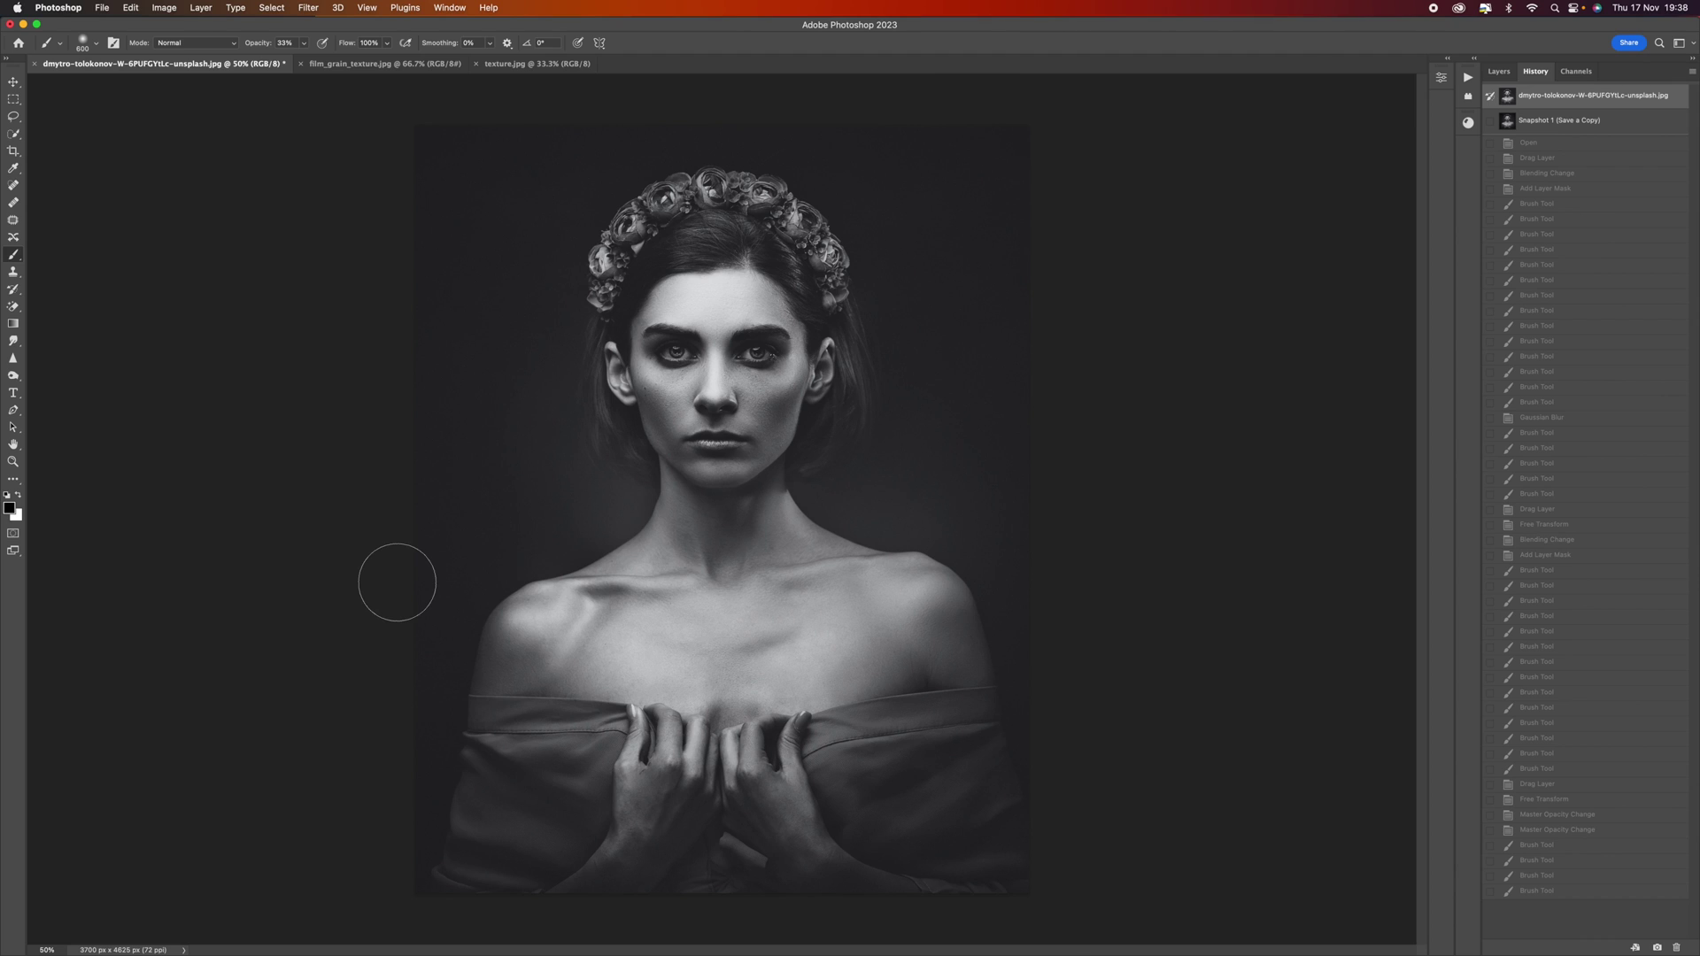
Bring the texture.jpg document to the front after a quick look back at the portrait.
{"action": "left_click", "coordinate": [530, 69]}
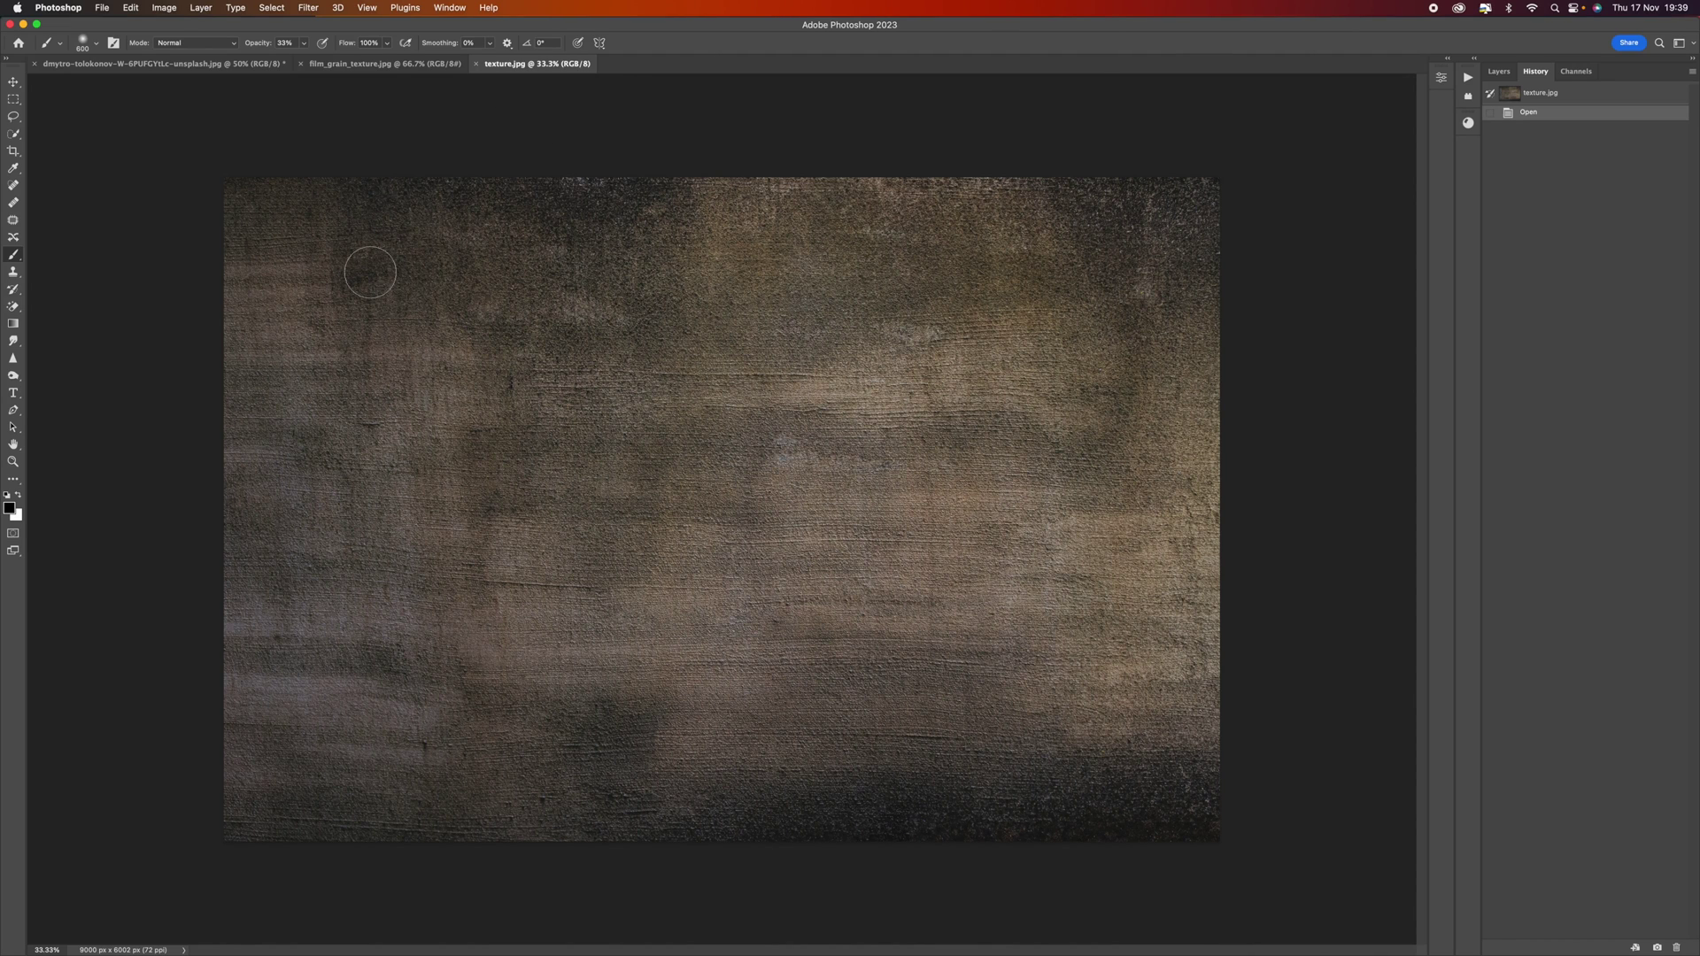
{"action": "left_click", "coordinate": [241, 64]}
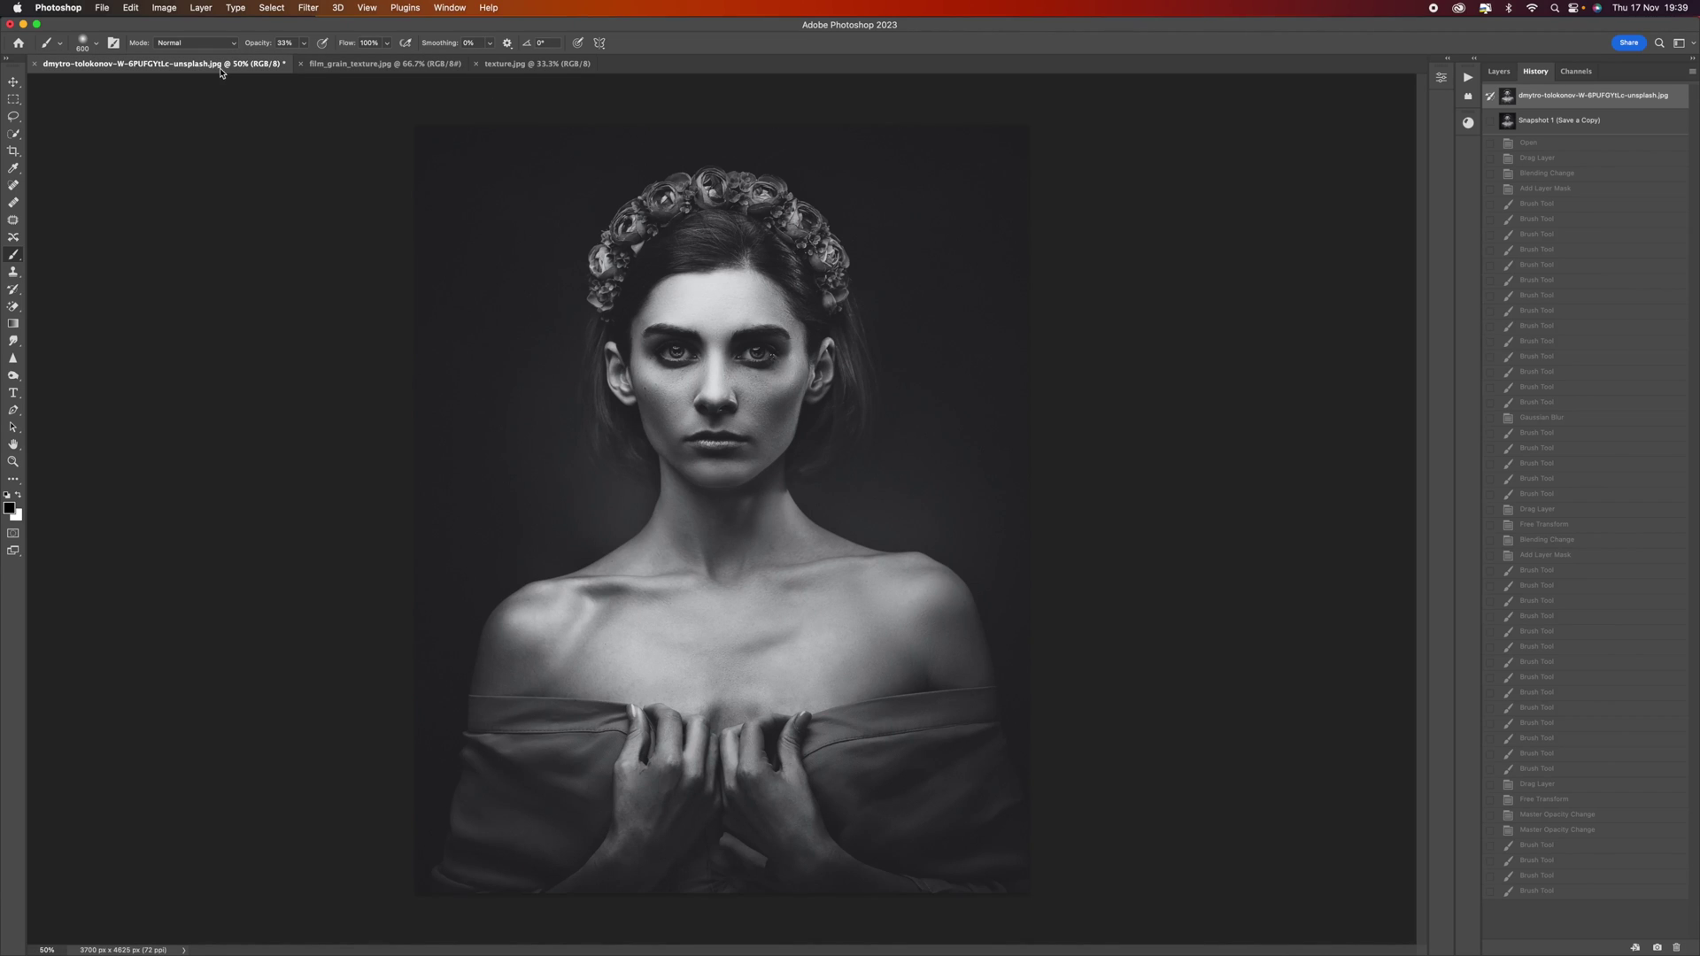
{"action": "left_click", "coordinate": [536, 63]}
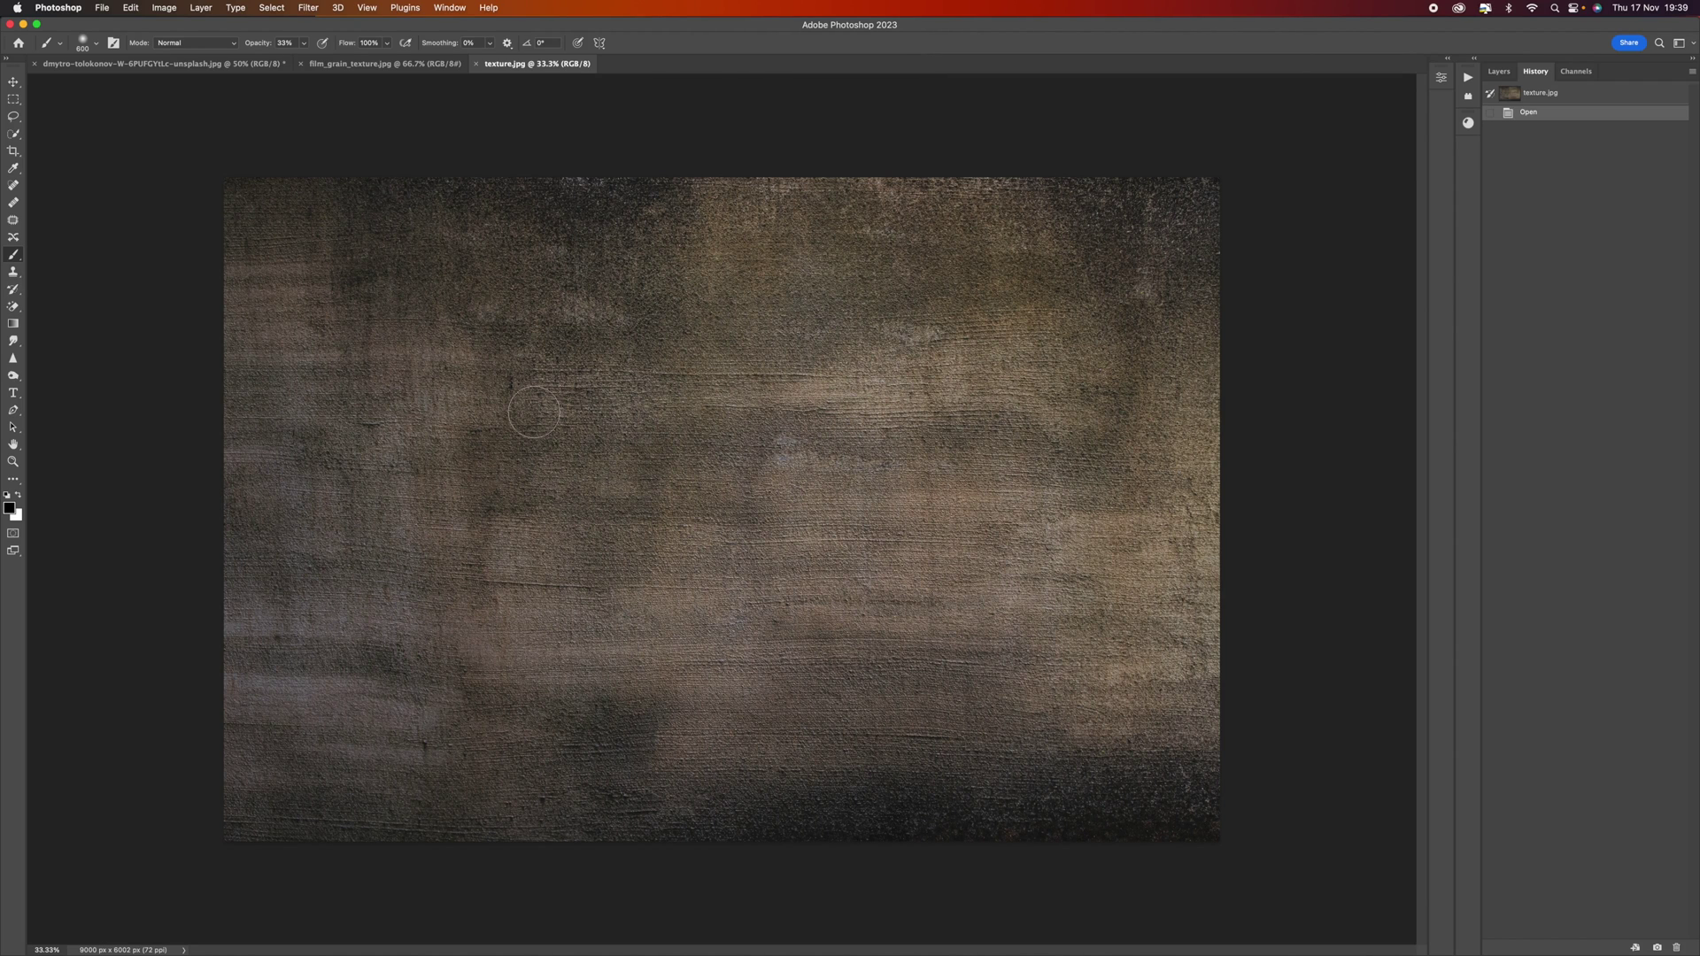
Desaturate the brown texture to grayscale and rotate it to a vertical 6000 × 9000 canvas.
{"action": "left_click", "coordinate": [165, 8]}
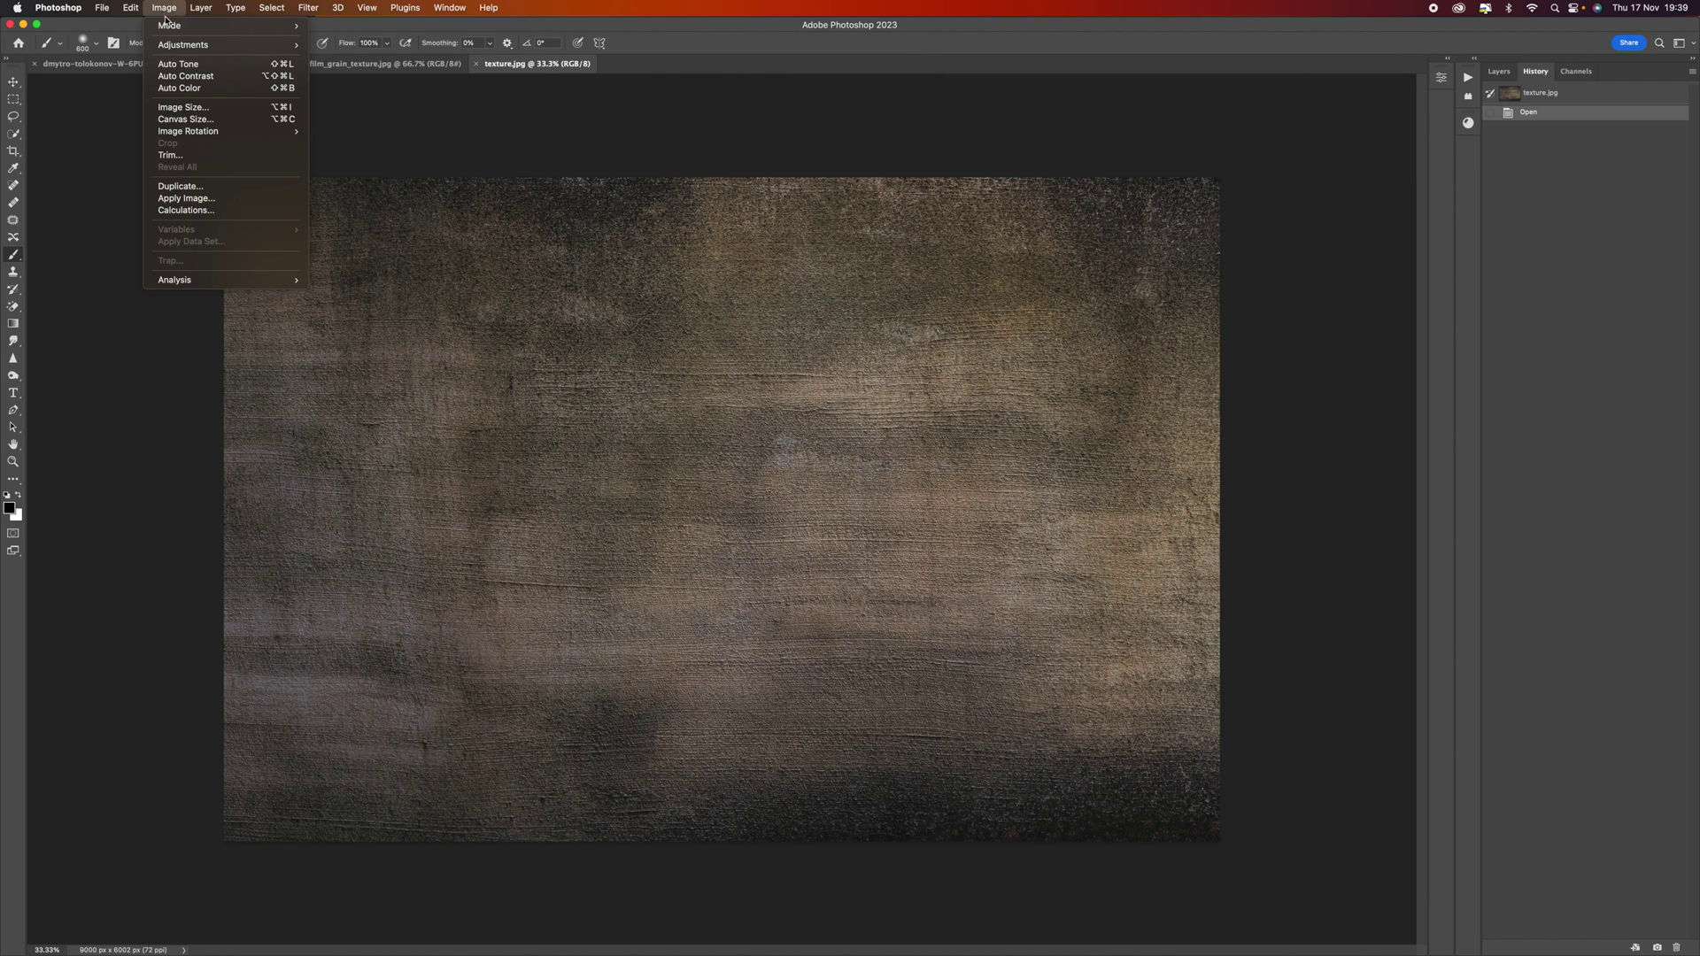
{"action": "mouse_move", "coordinate": [167, 25]}
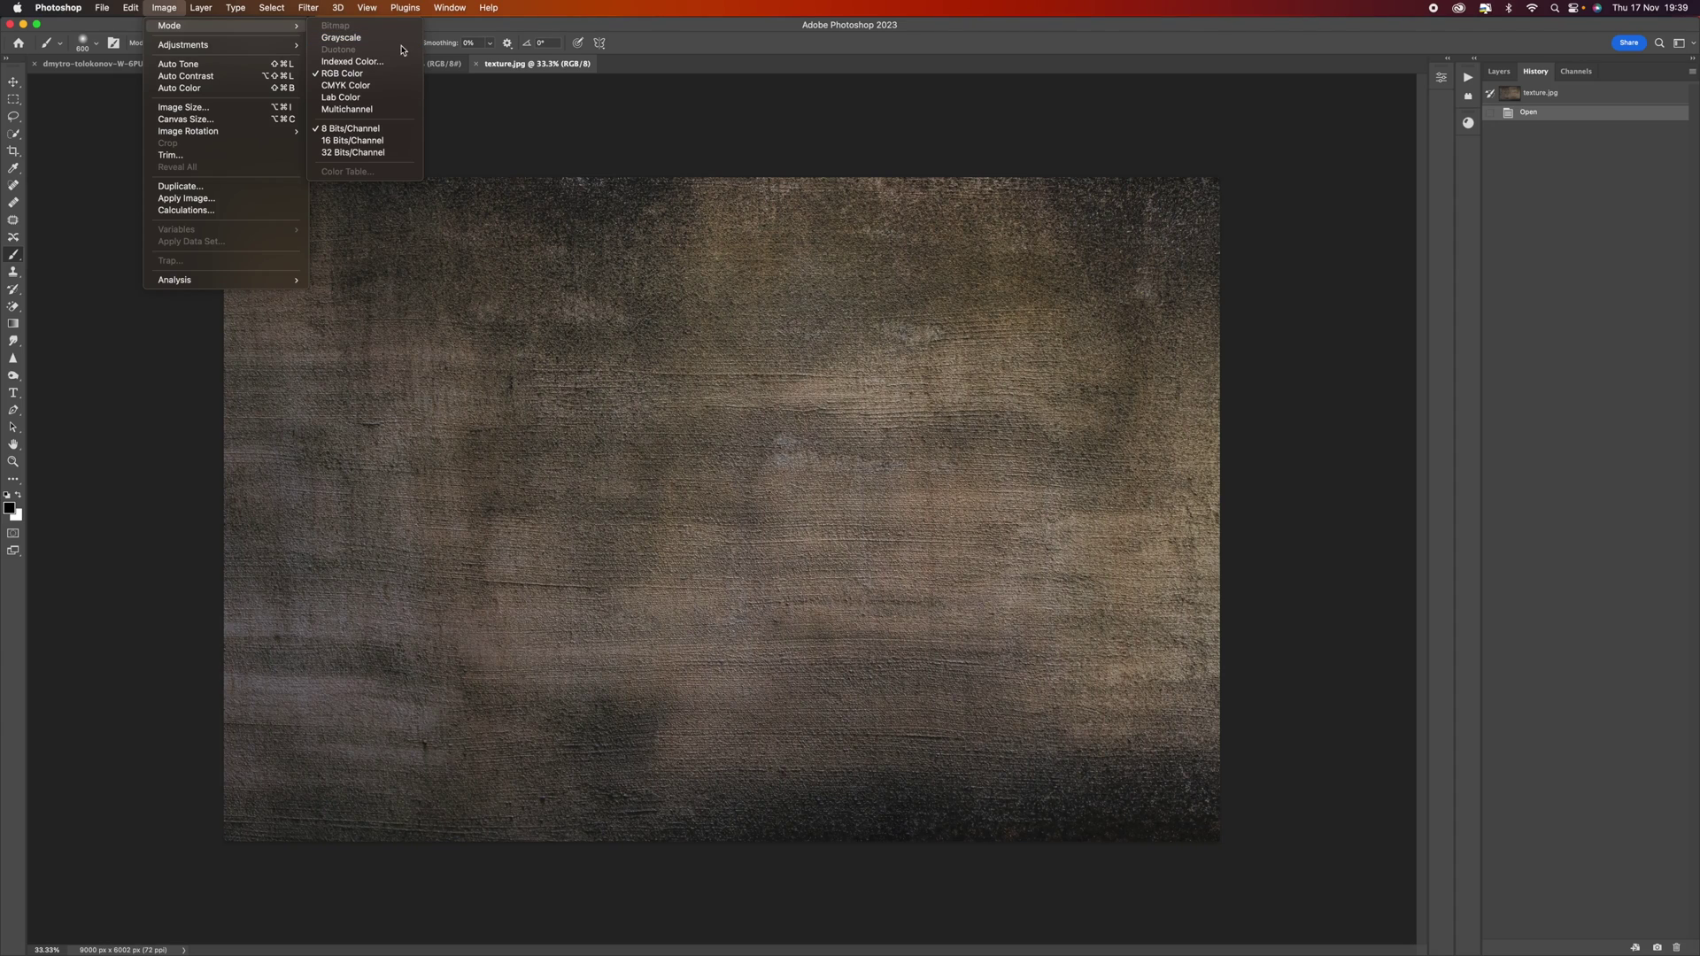
{"action": "mouse_move", "coordinate": [194, 50]}
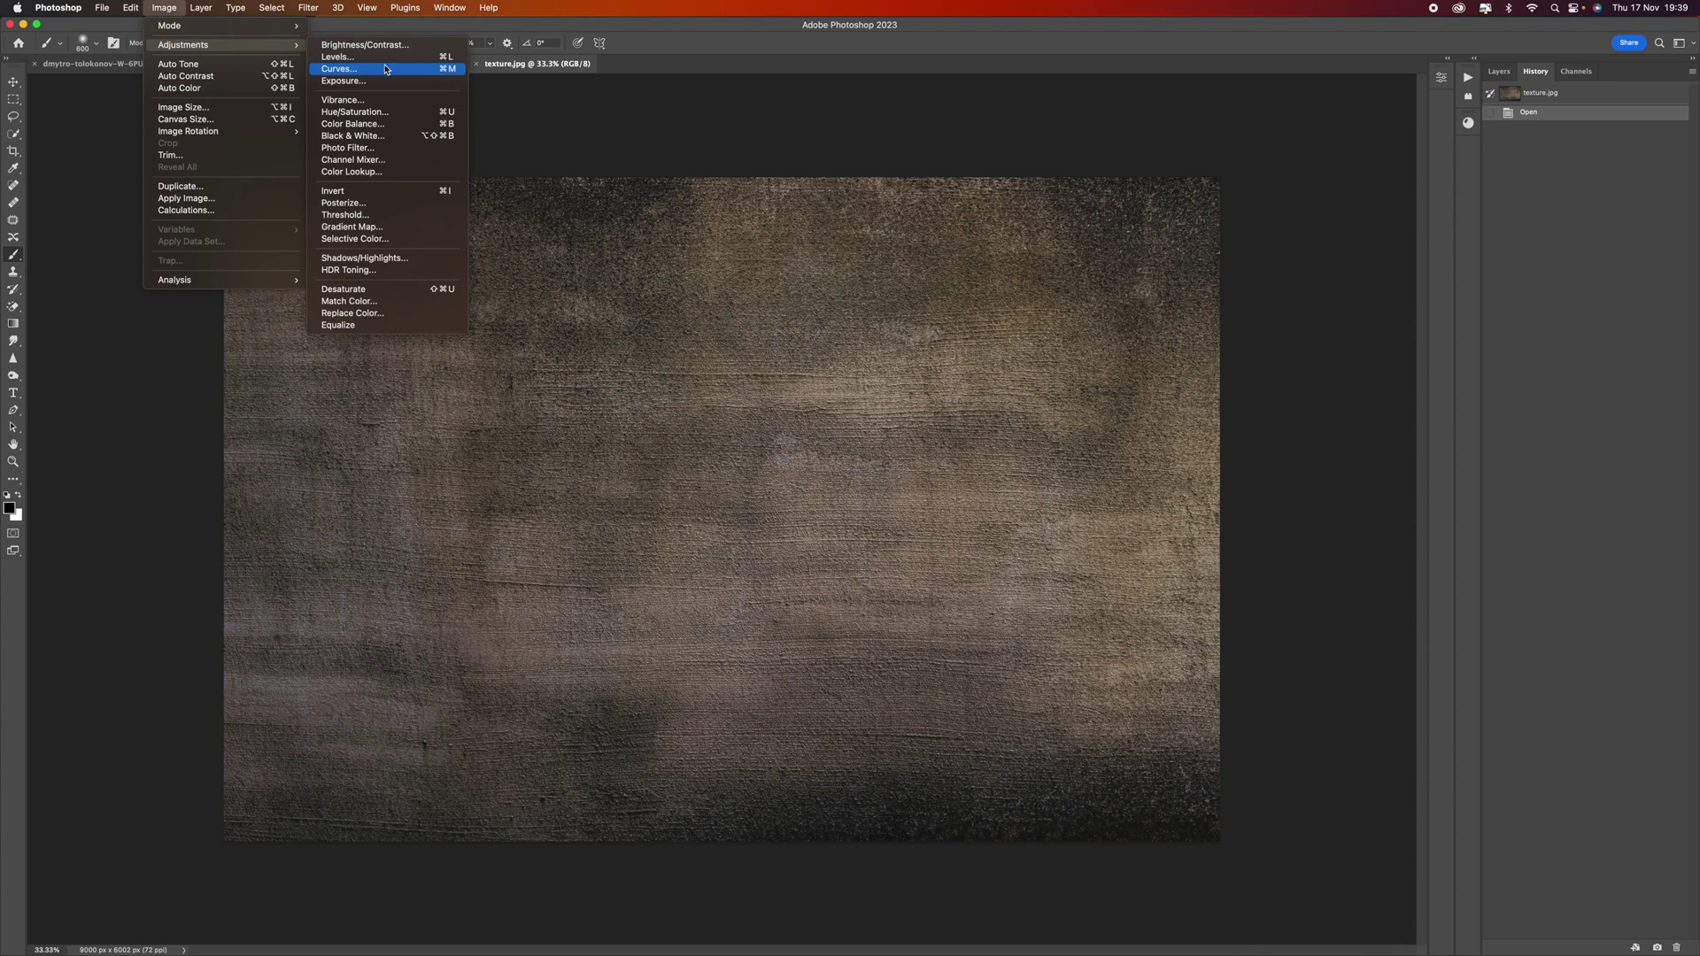
{"action": "left_click", "coordinate": [381, 112]}
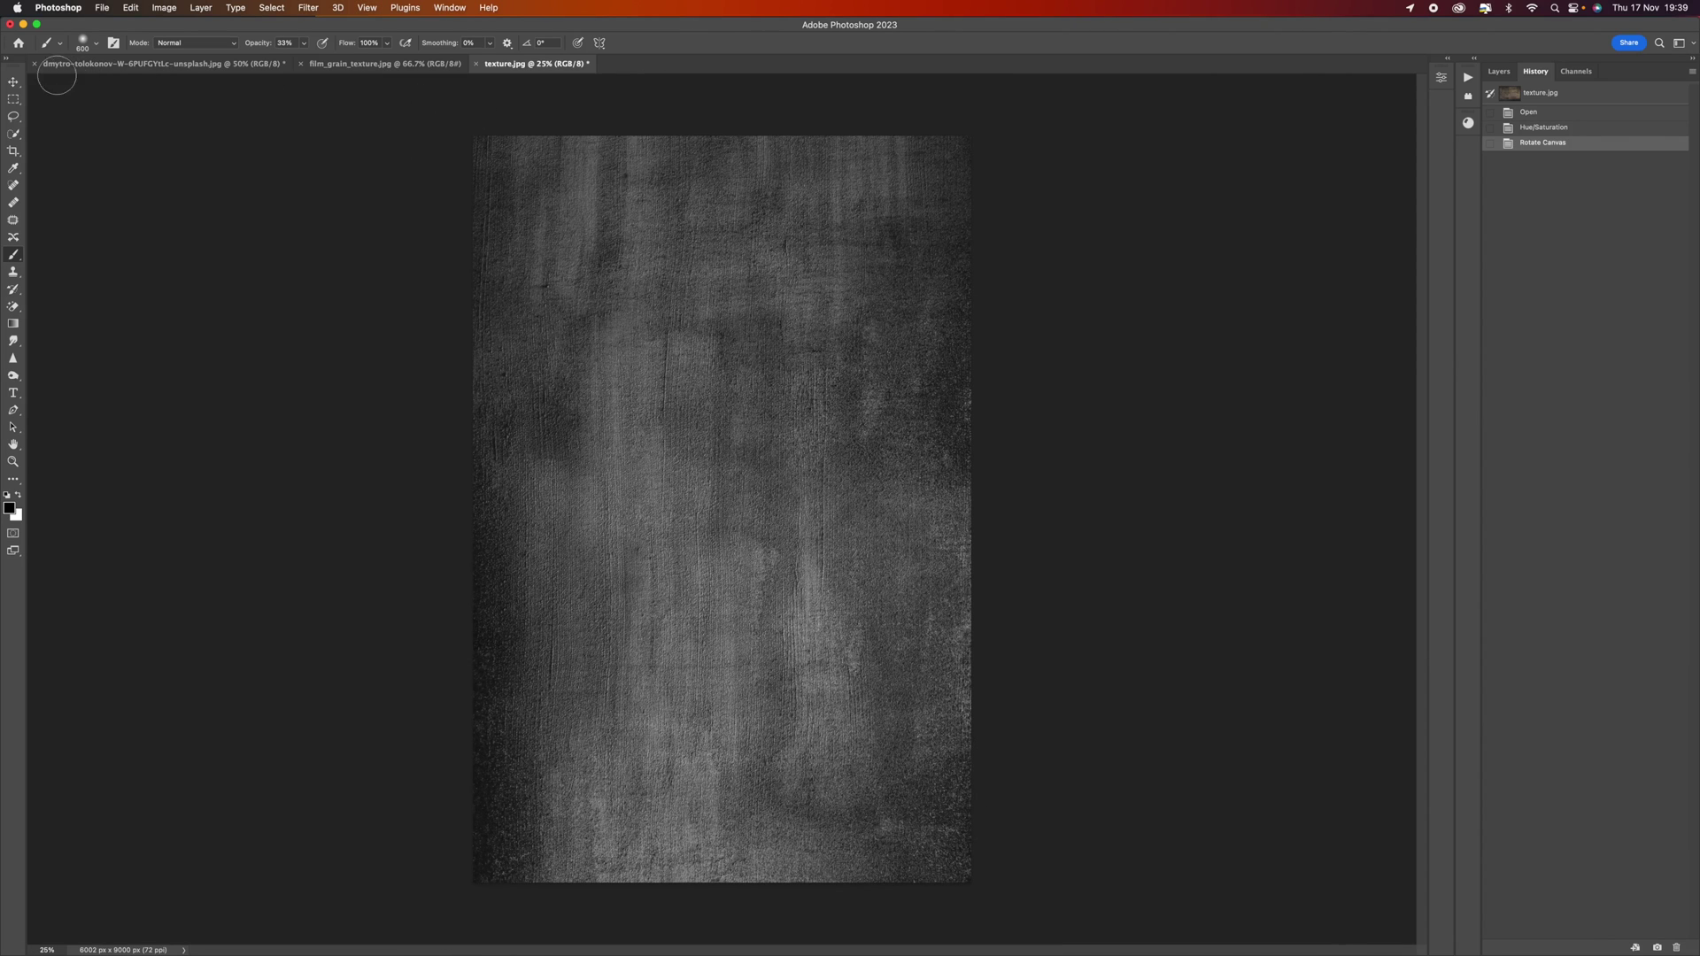
{"action": "left_click", "coordinate": [15, 84]}
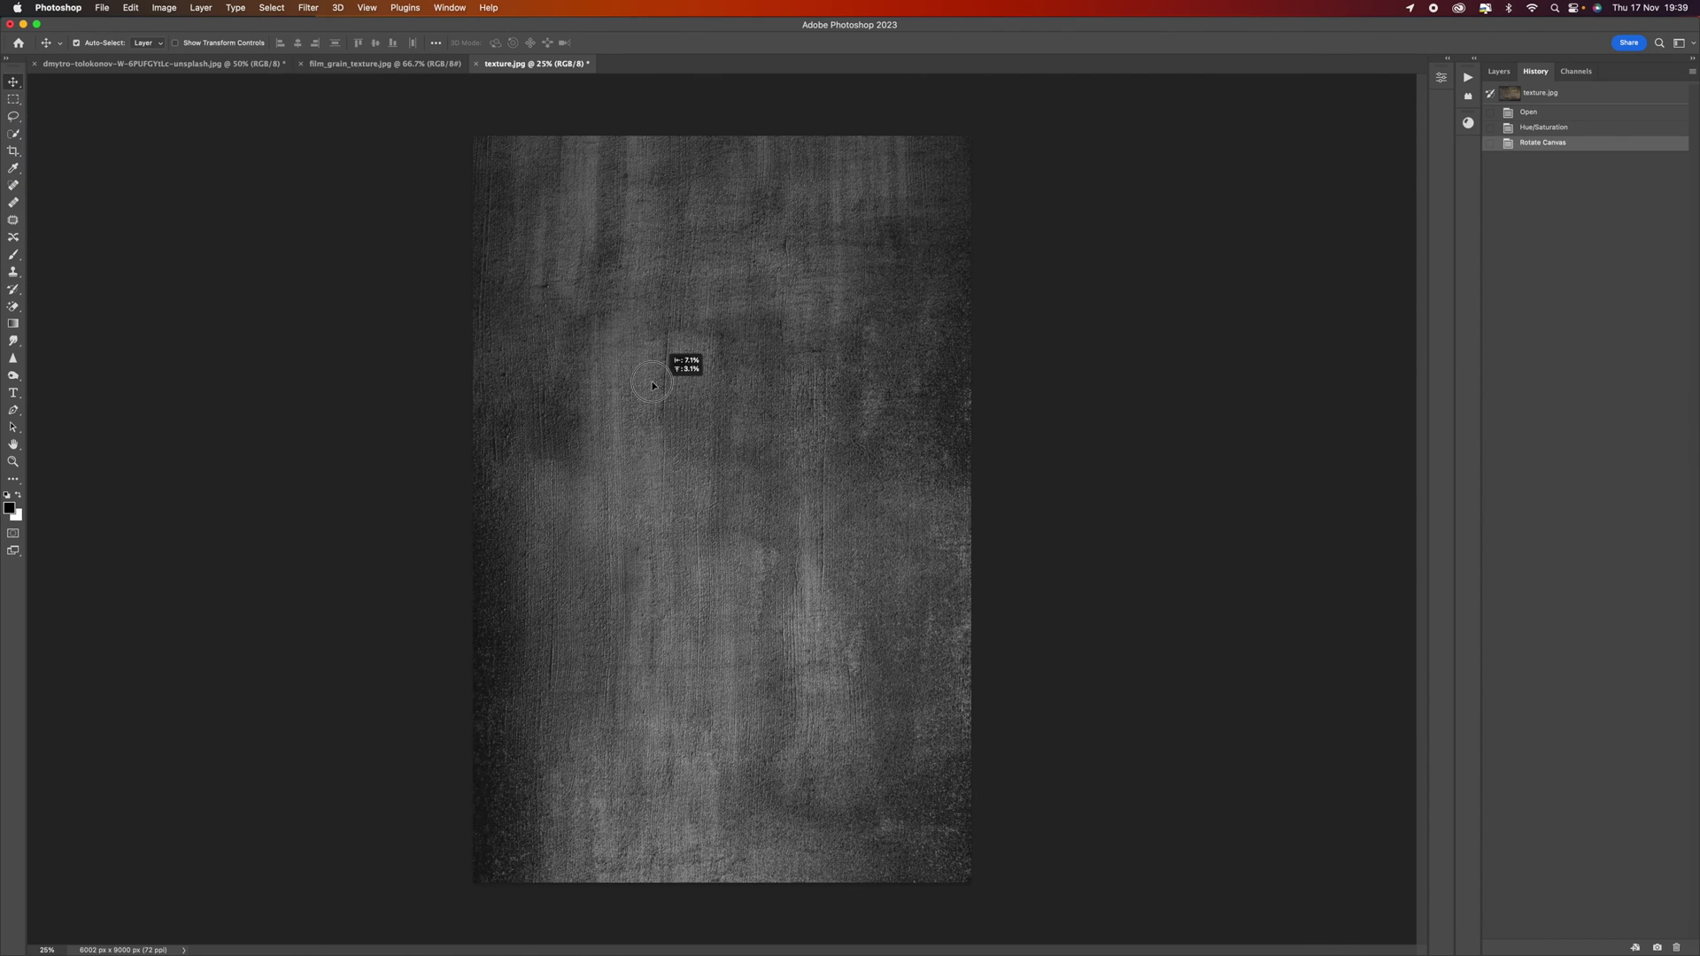
Drag the grey texture into the portrait as a new layer and start free-transforming it.
{"action": "left_click", "coordinate": [170, 64]}
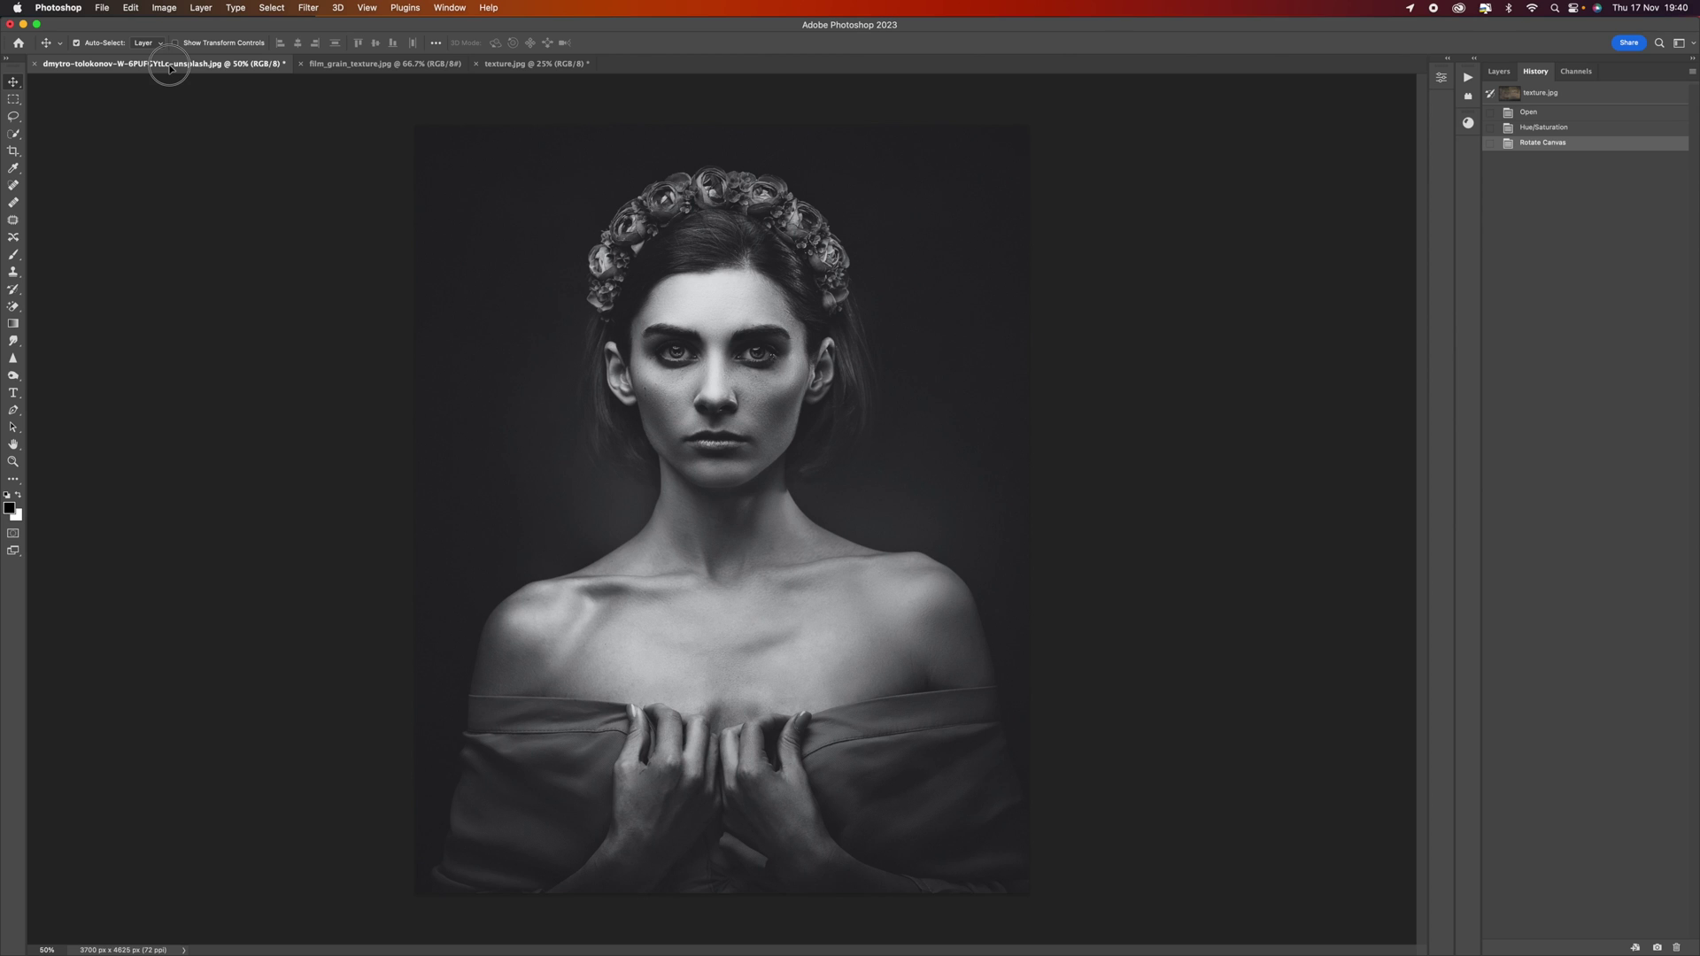
{"action": "left_click_drag", "start_coordinate": [704, 421], "coordinate": [728, 425]}
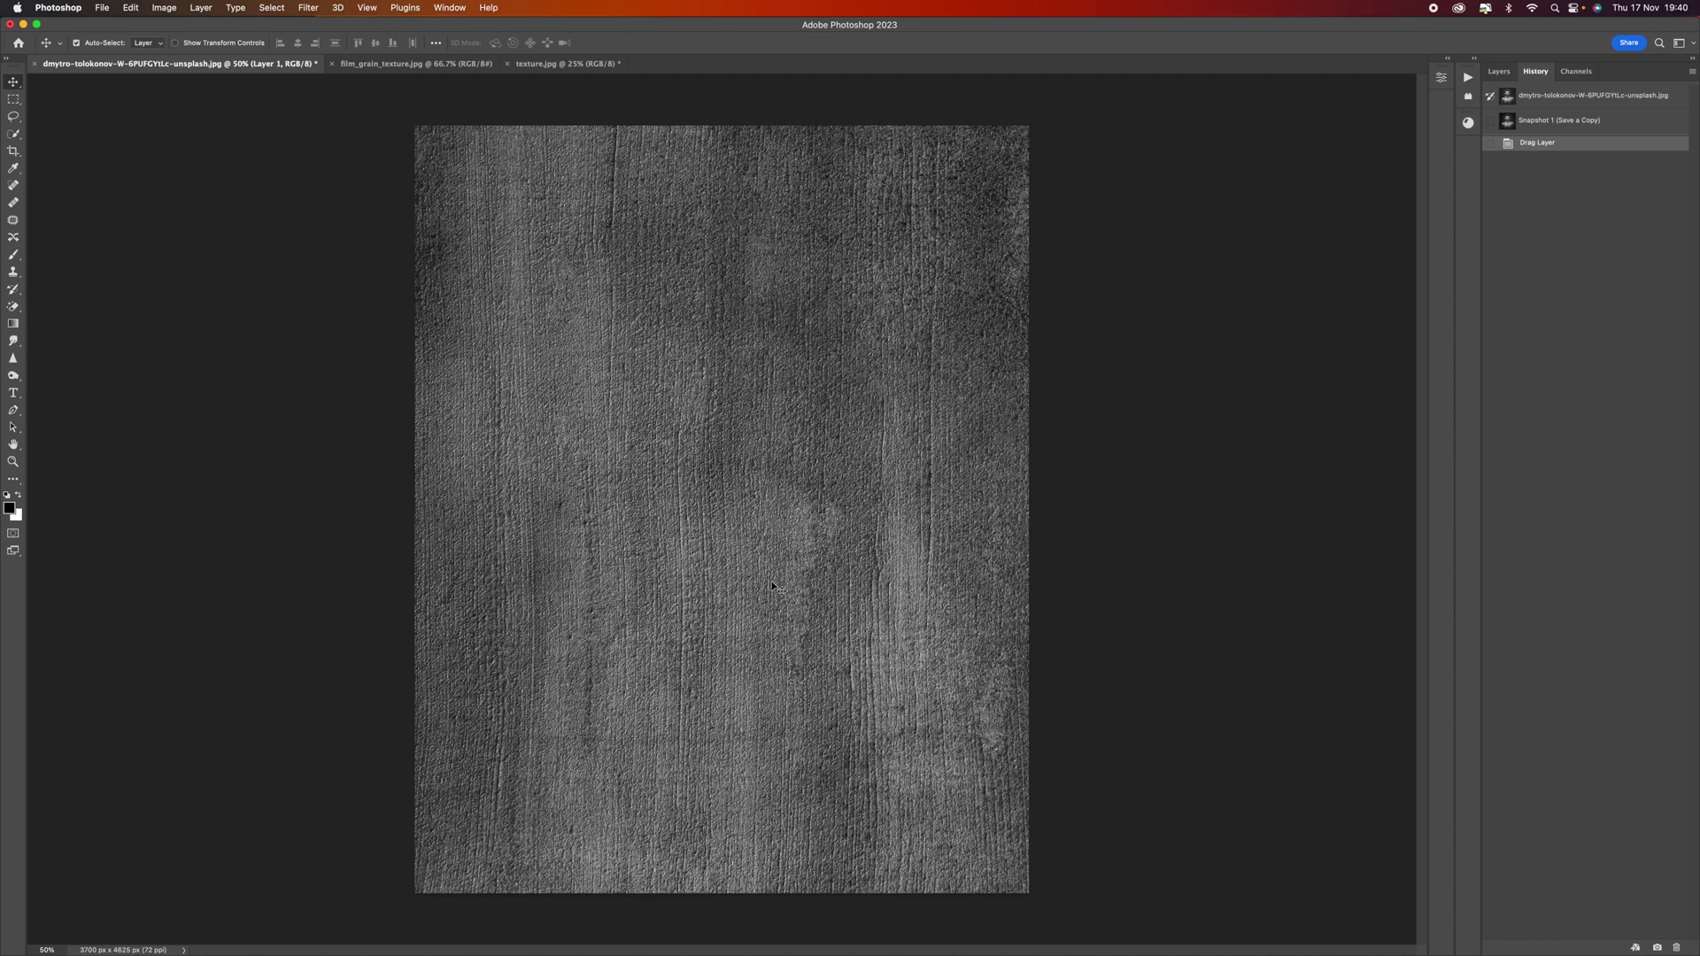
{"action": "key", "text": "super+t"}
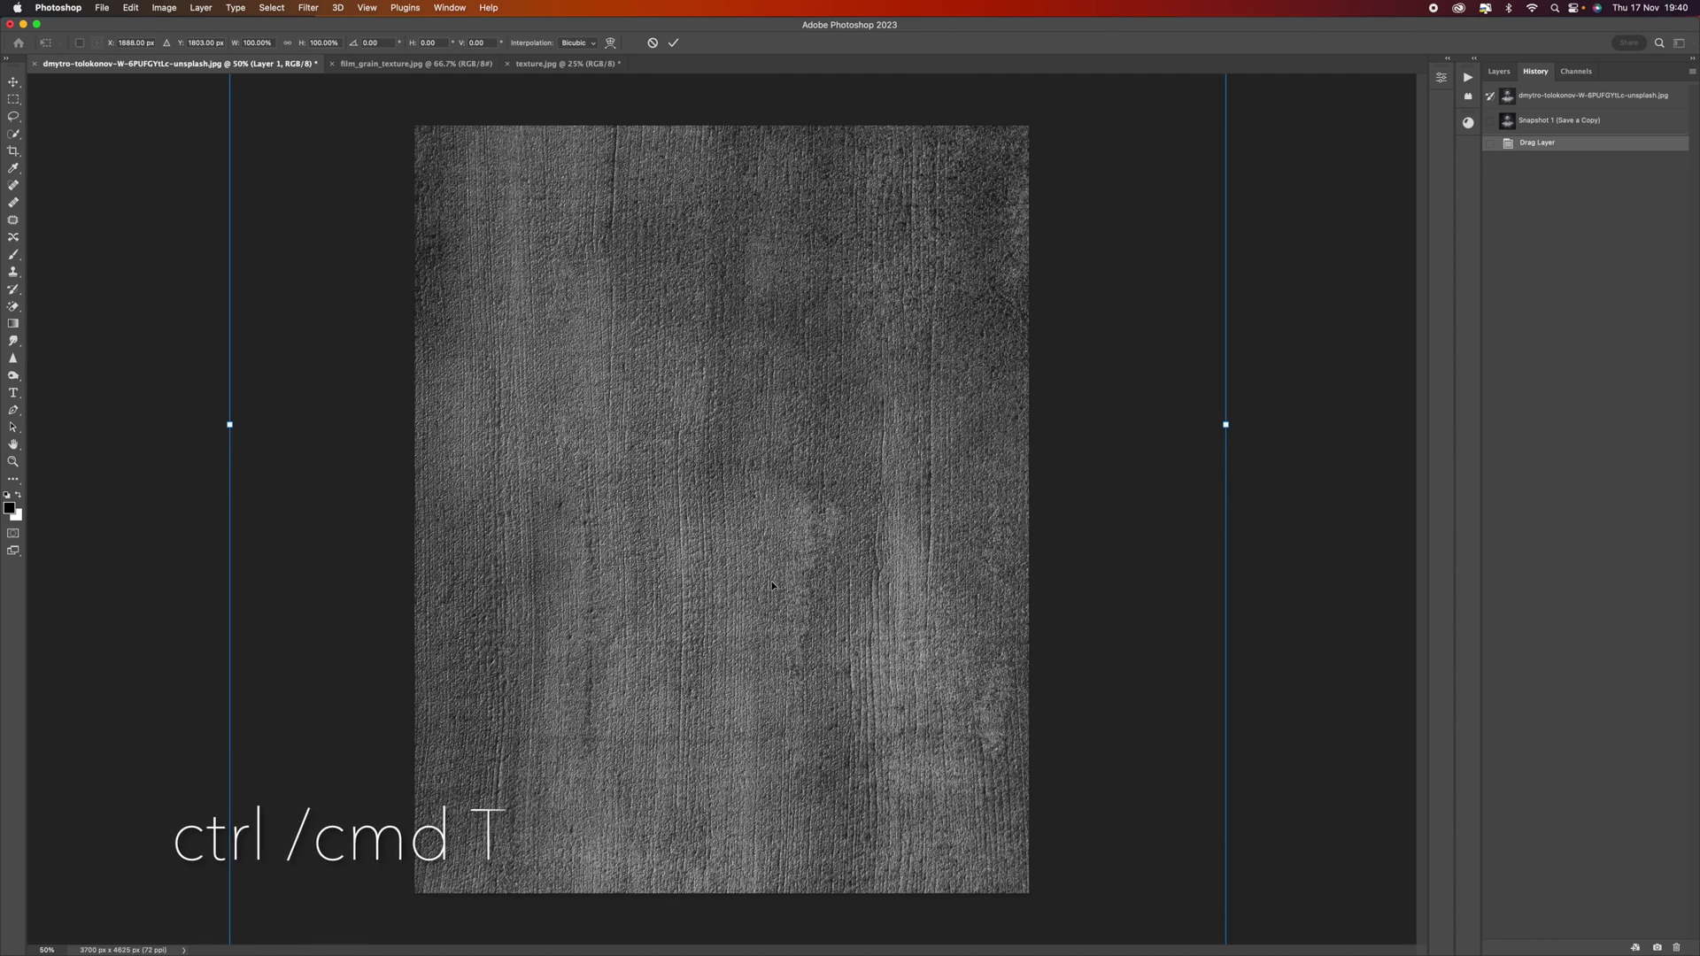
{"action": "key", "text": "super+minus"}
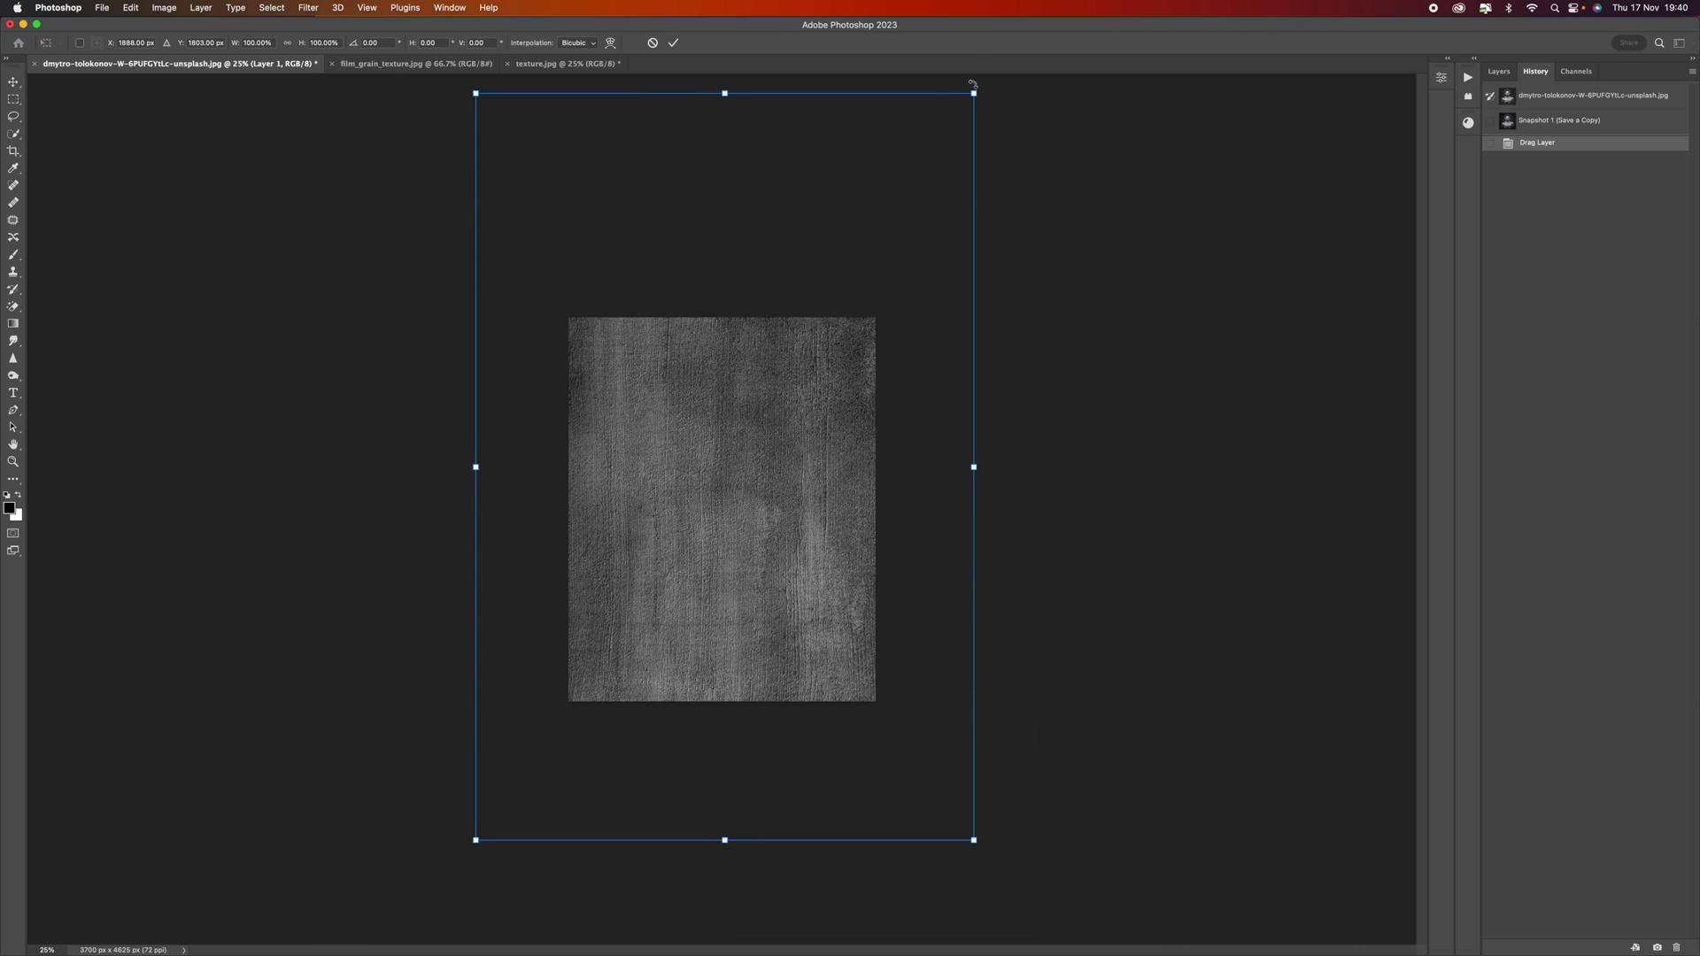
Scale and position the texture layer to cover the whole portrait canvas, then commit.
{"action": "left_click_drag", "start_coordinate": [973, 93], "coordinate": [820, 319]}
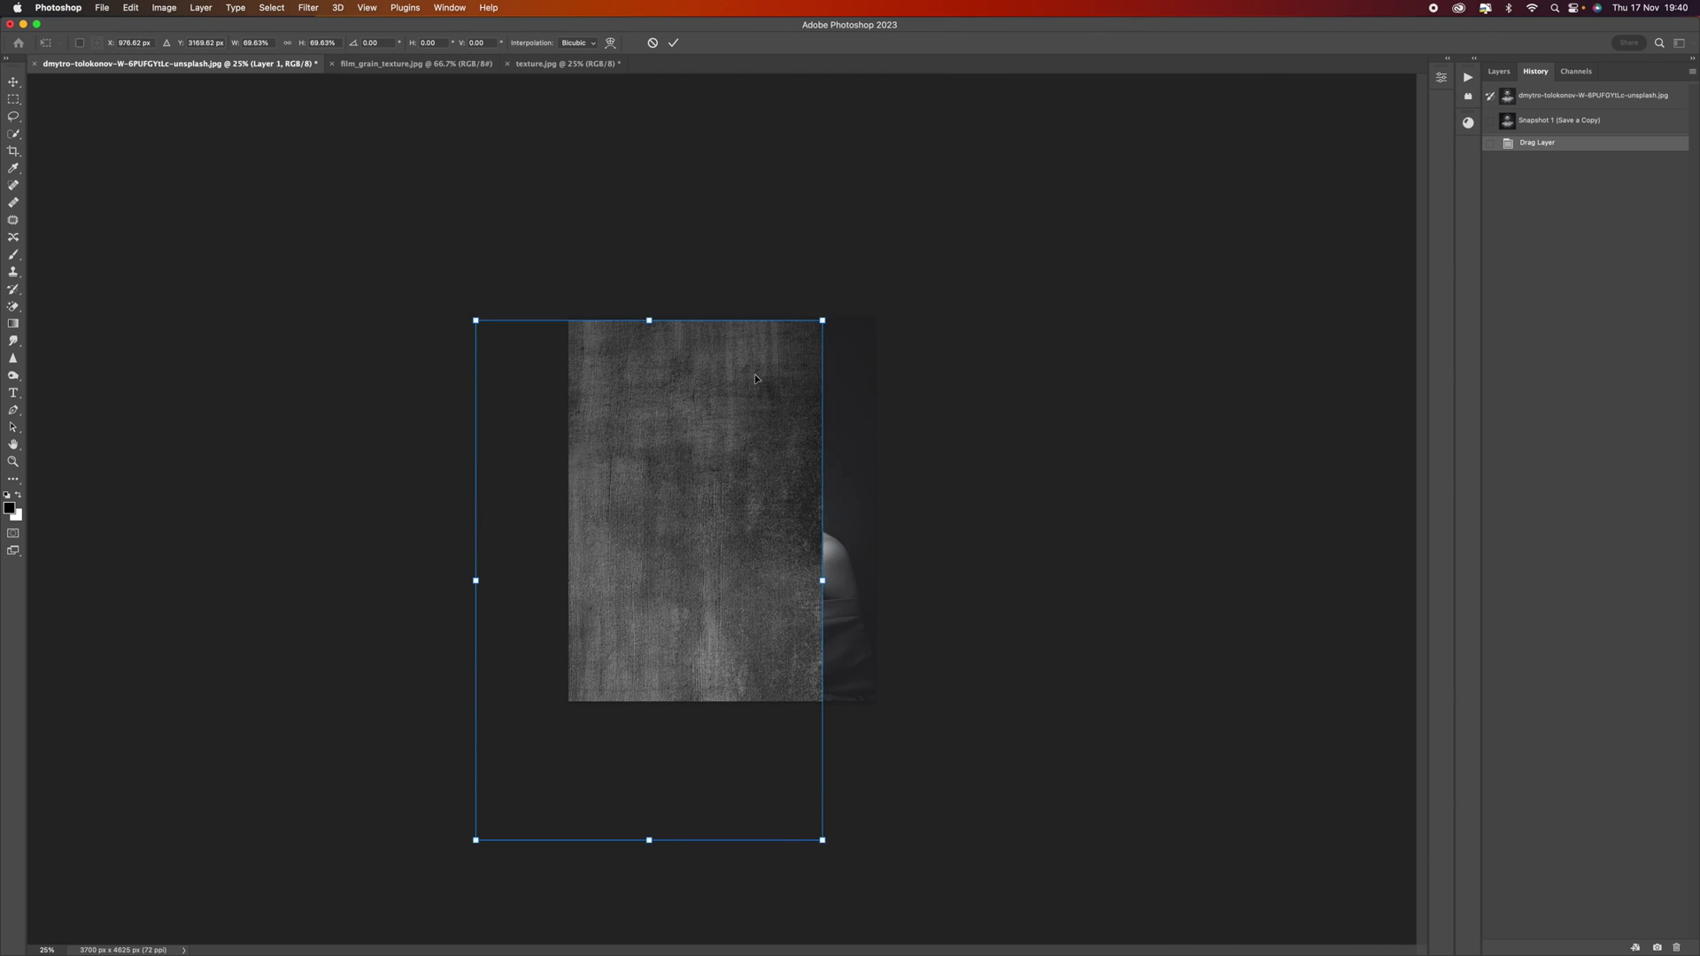
{"action": "left_click_drag", "start_coordinate": [761, 367], "coordinate": [832, 326]}
{"action": "left_click_drag", "start_coordinate": [898, 787], "coordinate": [840, 702]}
{"action": "left_click_drag", "start_coordinate": [773, 615], "coordinate": [808, 613]}
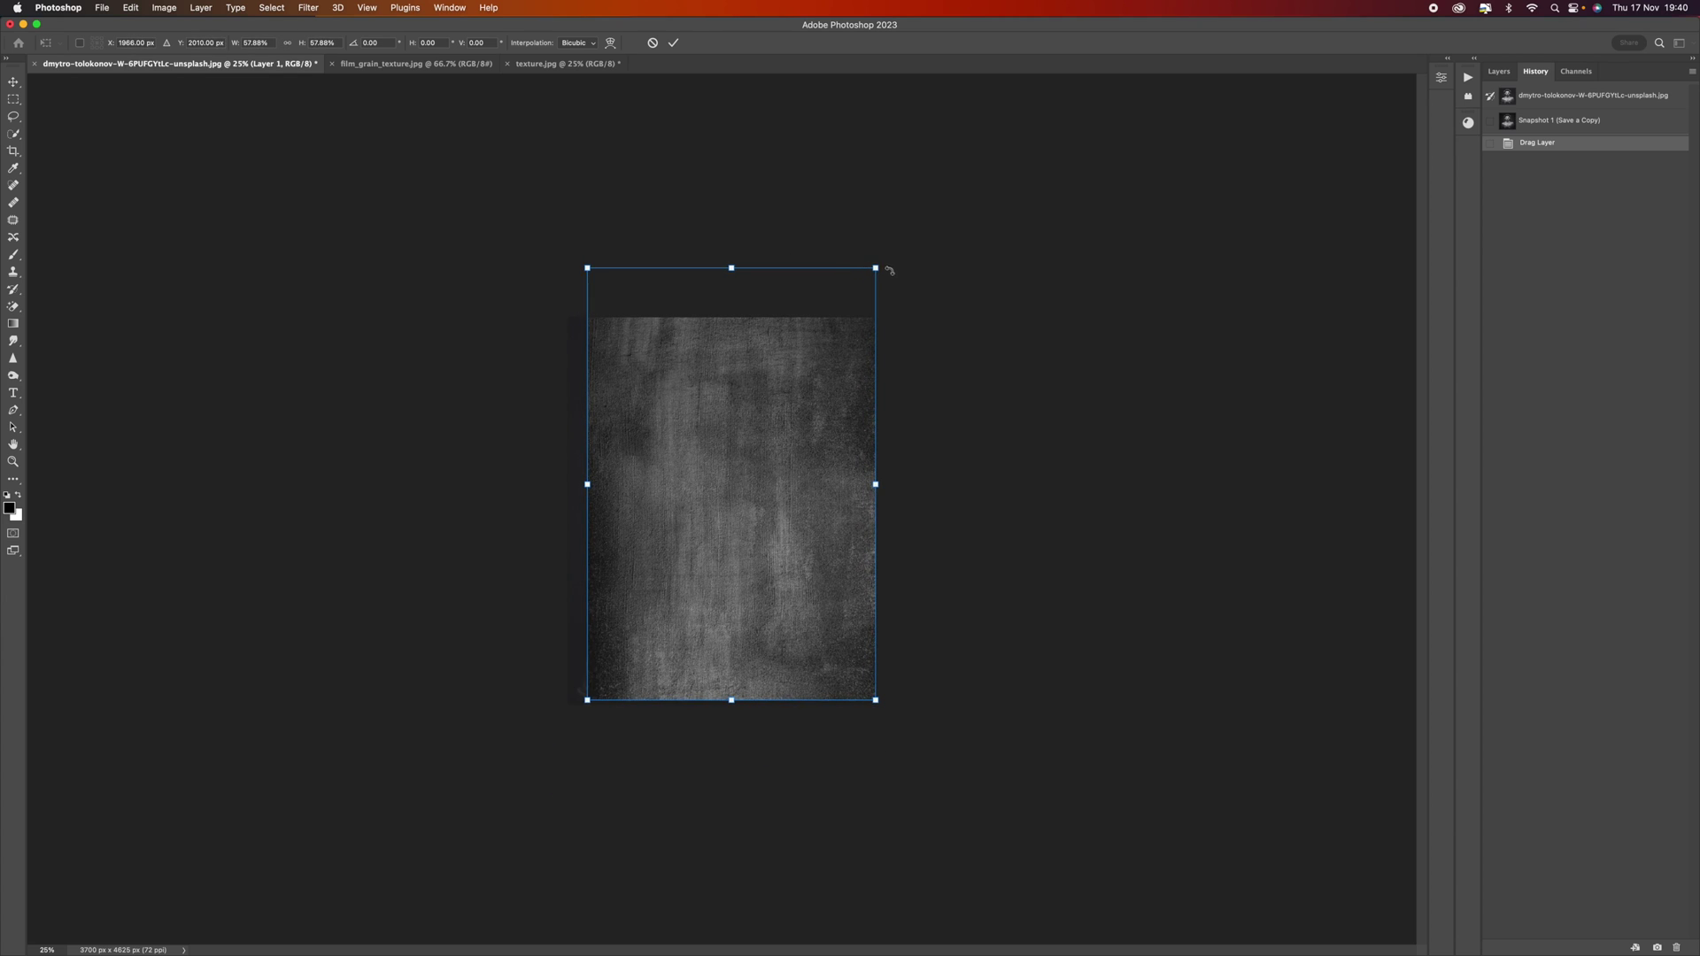
{"action": "left_click_drag", "start_coordinate": [876, 267], "coordinate": [825, 306]}
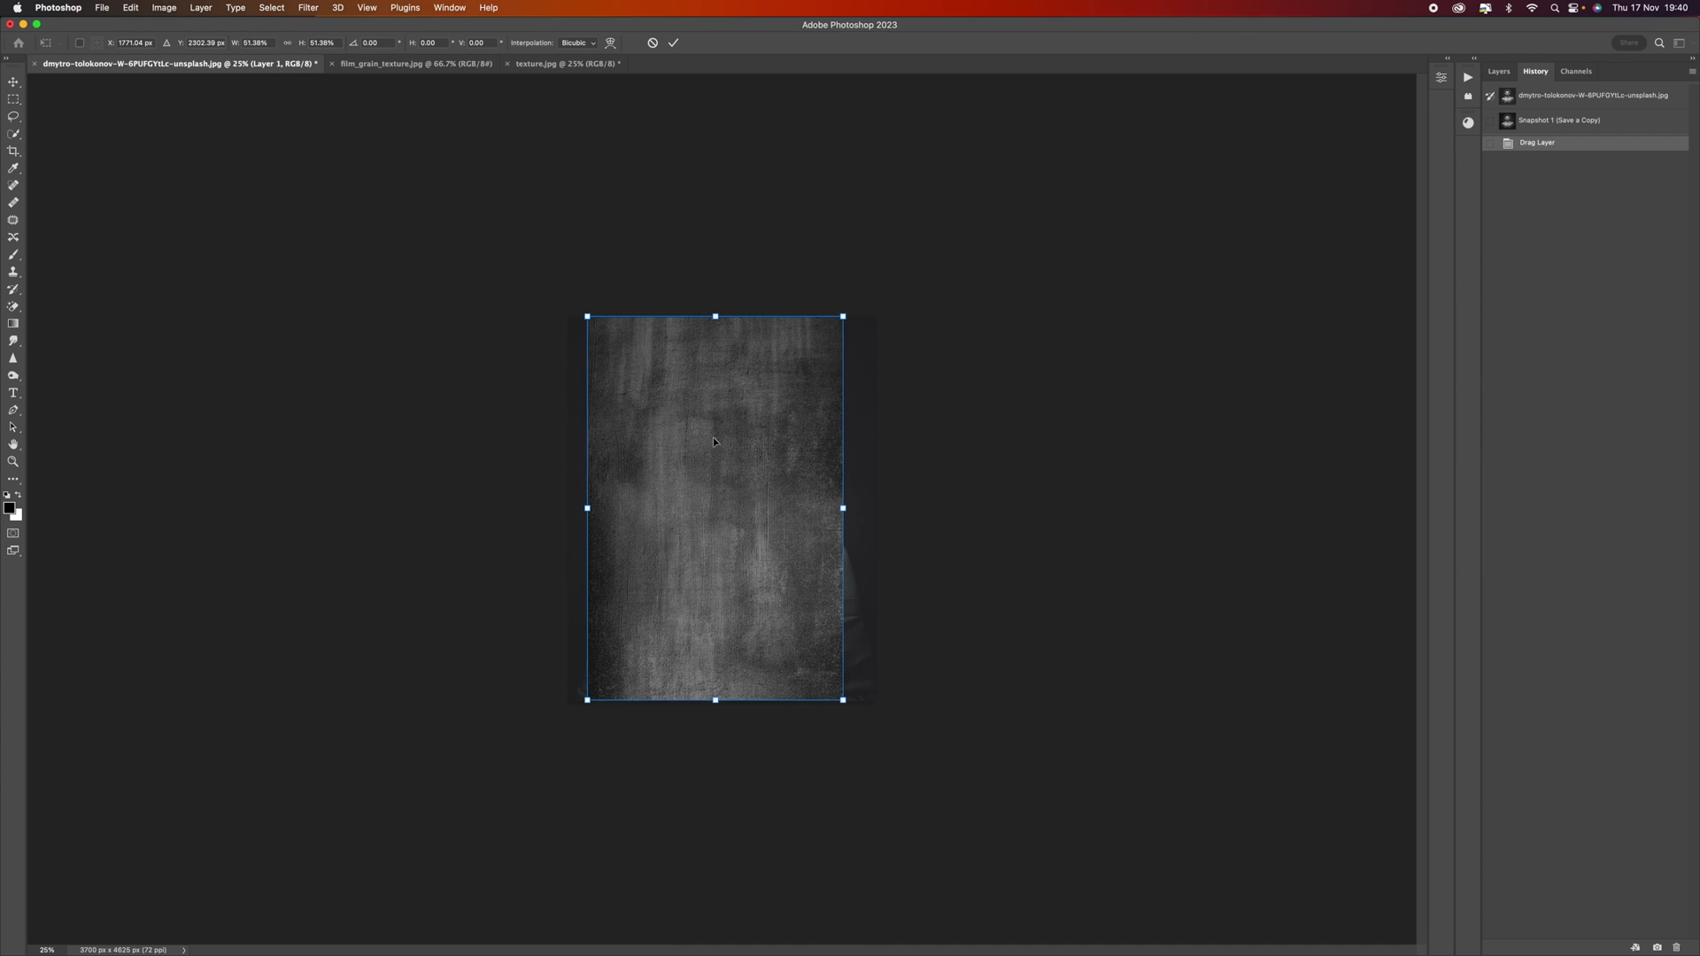
{"action": "left_click_drag", "start_coordinate": [713, 440], "coordinate": [720, 441]}
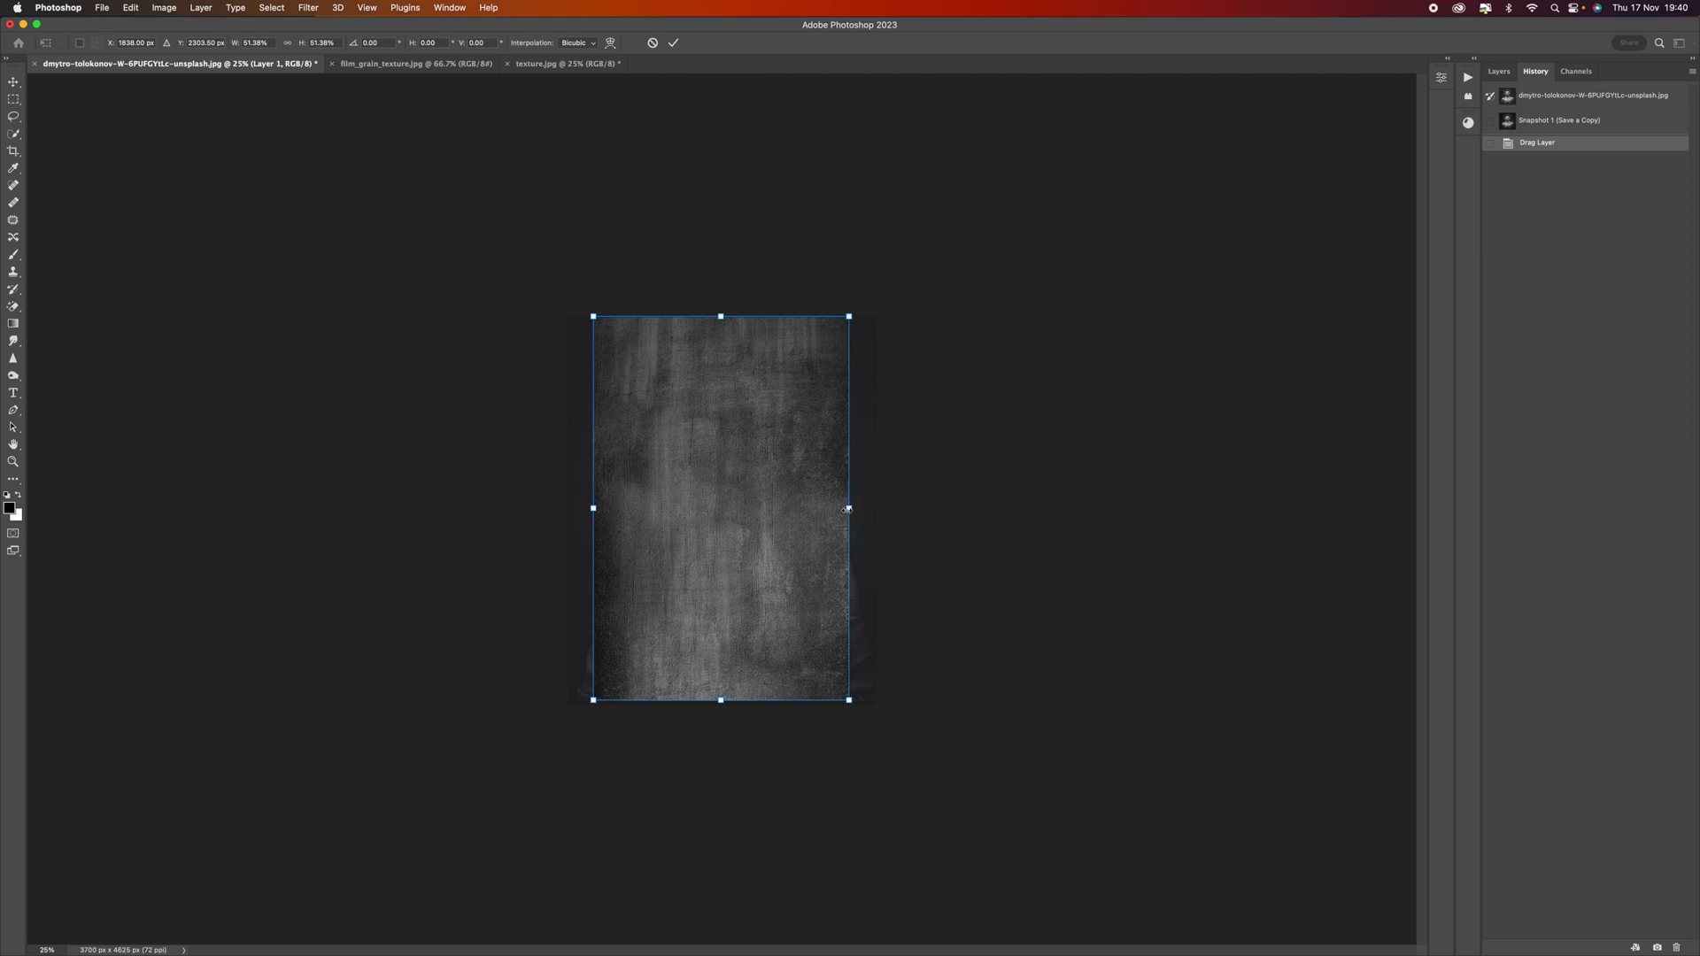
{"action": "left_click_drag", "start_coordinate": [849, 510], "coordinate": [875, 509]}
{"action": "left_click_drag", "start_coordinate": [594, 508], "coordinate": [570, 506]}
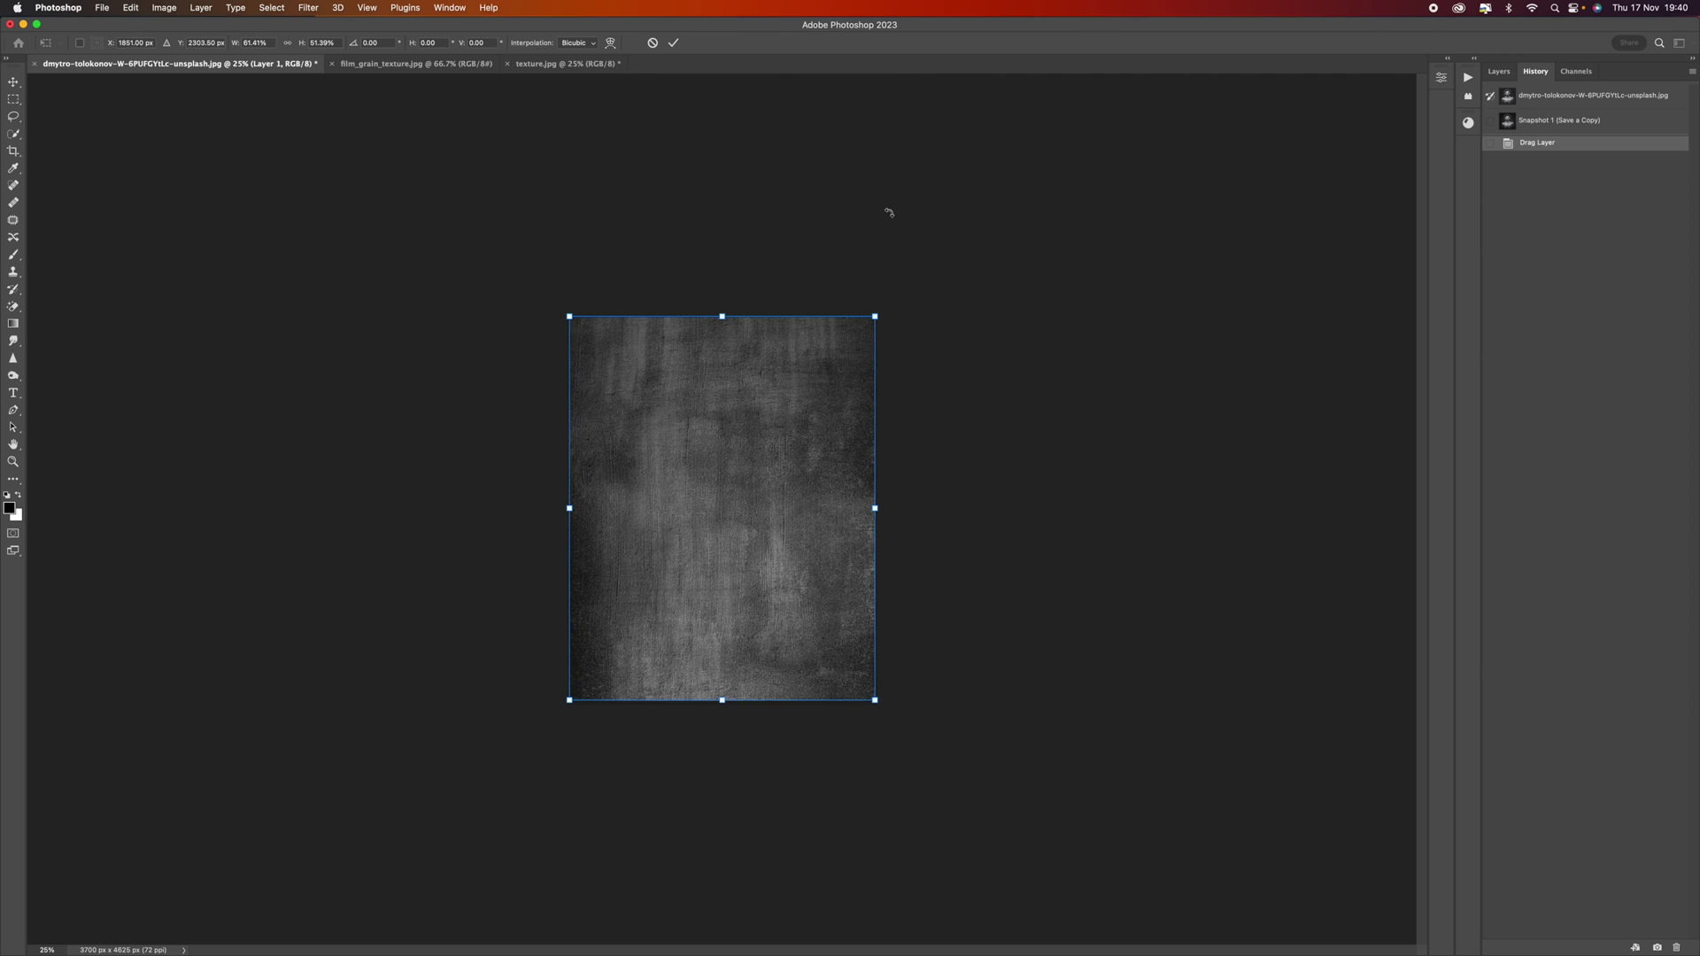
{"action": "left_click", "coordinate": [675, 43]}
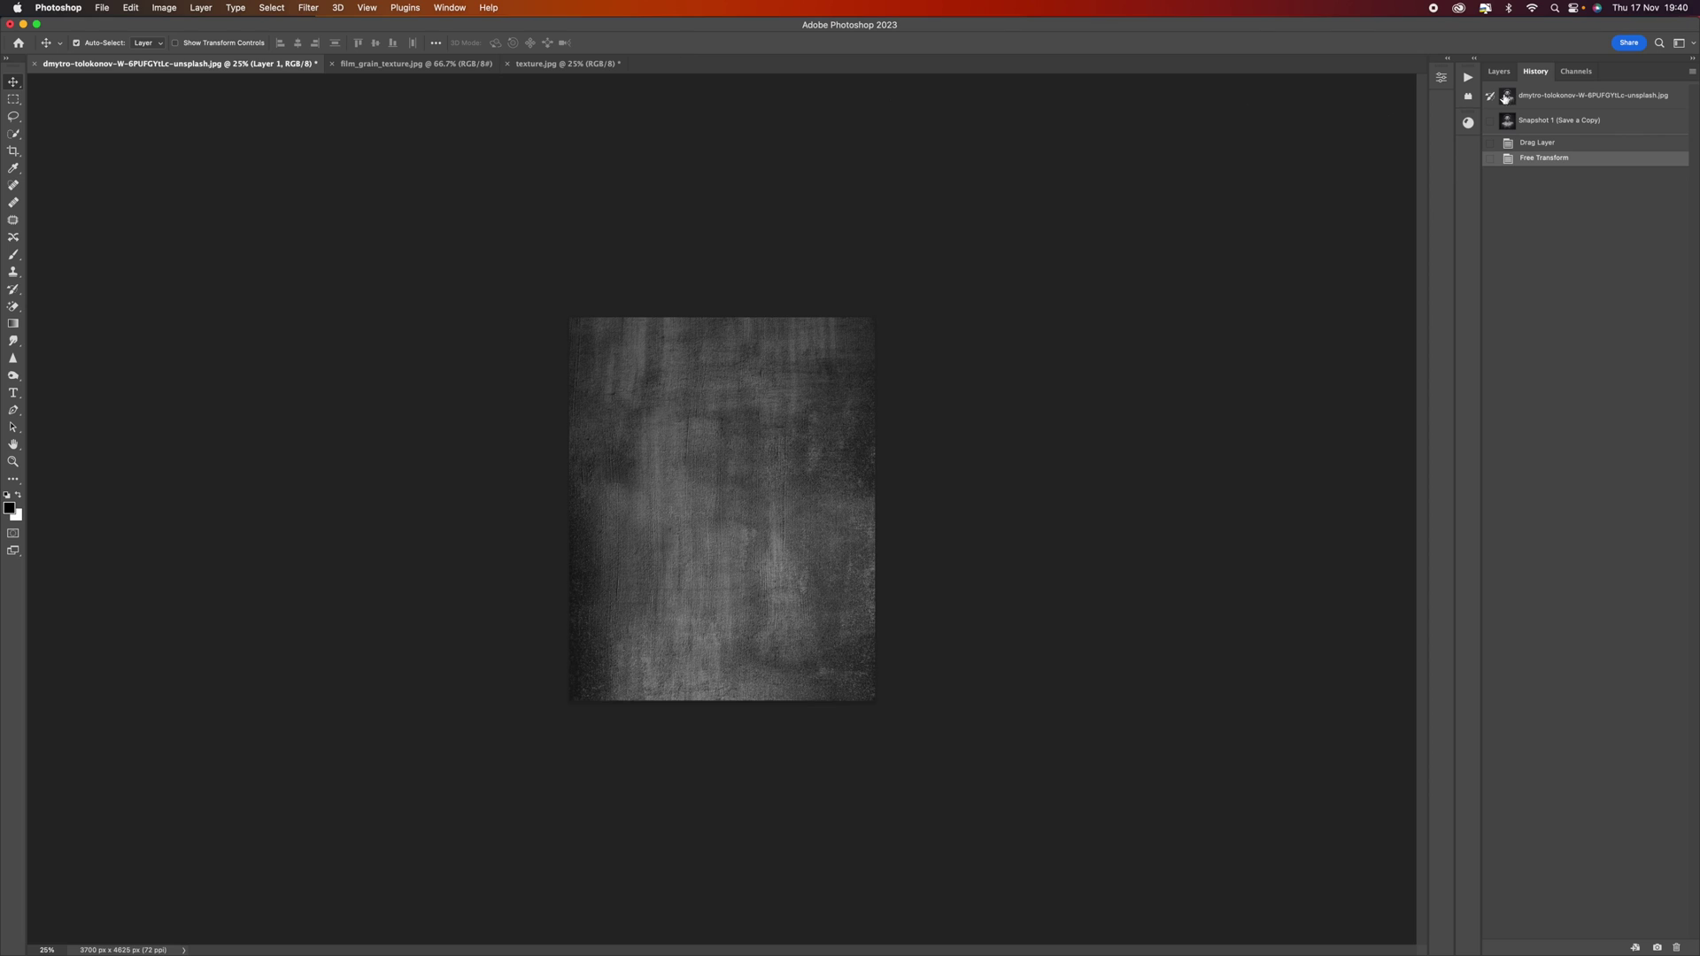
Set Layer 1's blend mode to Hard Light after comparing it hidden and shown.
{"action": "left_click", "coordinate": [1500, 72]}
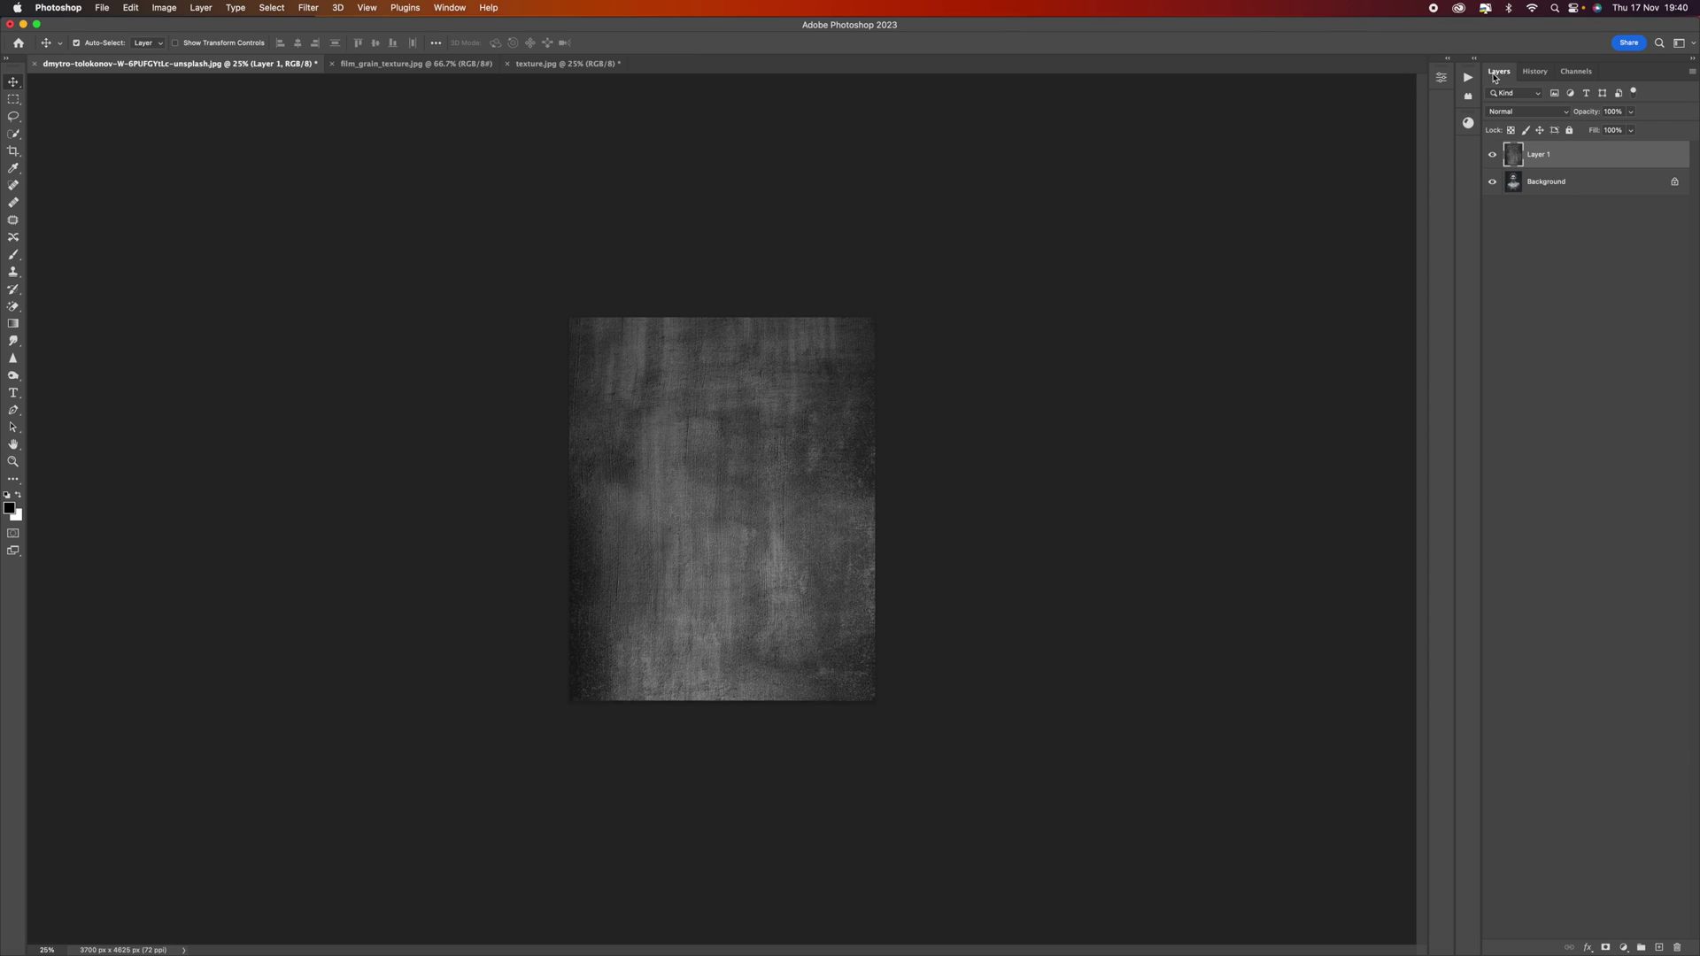
{"action": "left_click", "coordinate": [1493, 157]}
{"action": "left_click", "coordinate": [1493, 157]}
{"action": "left_click", "coordinate": [1560, 112]}
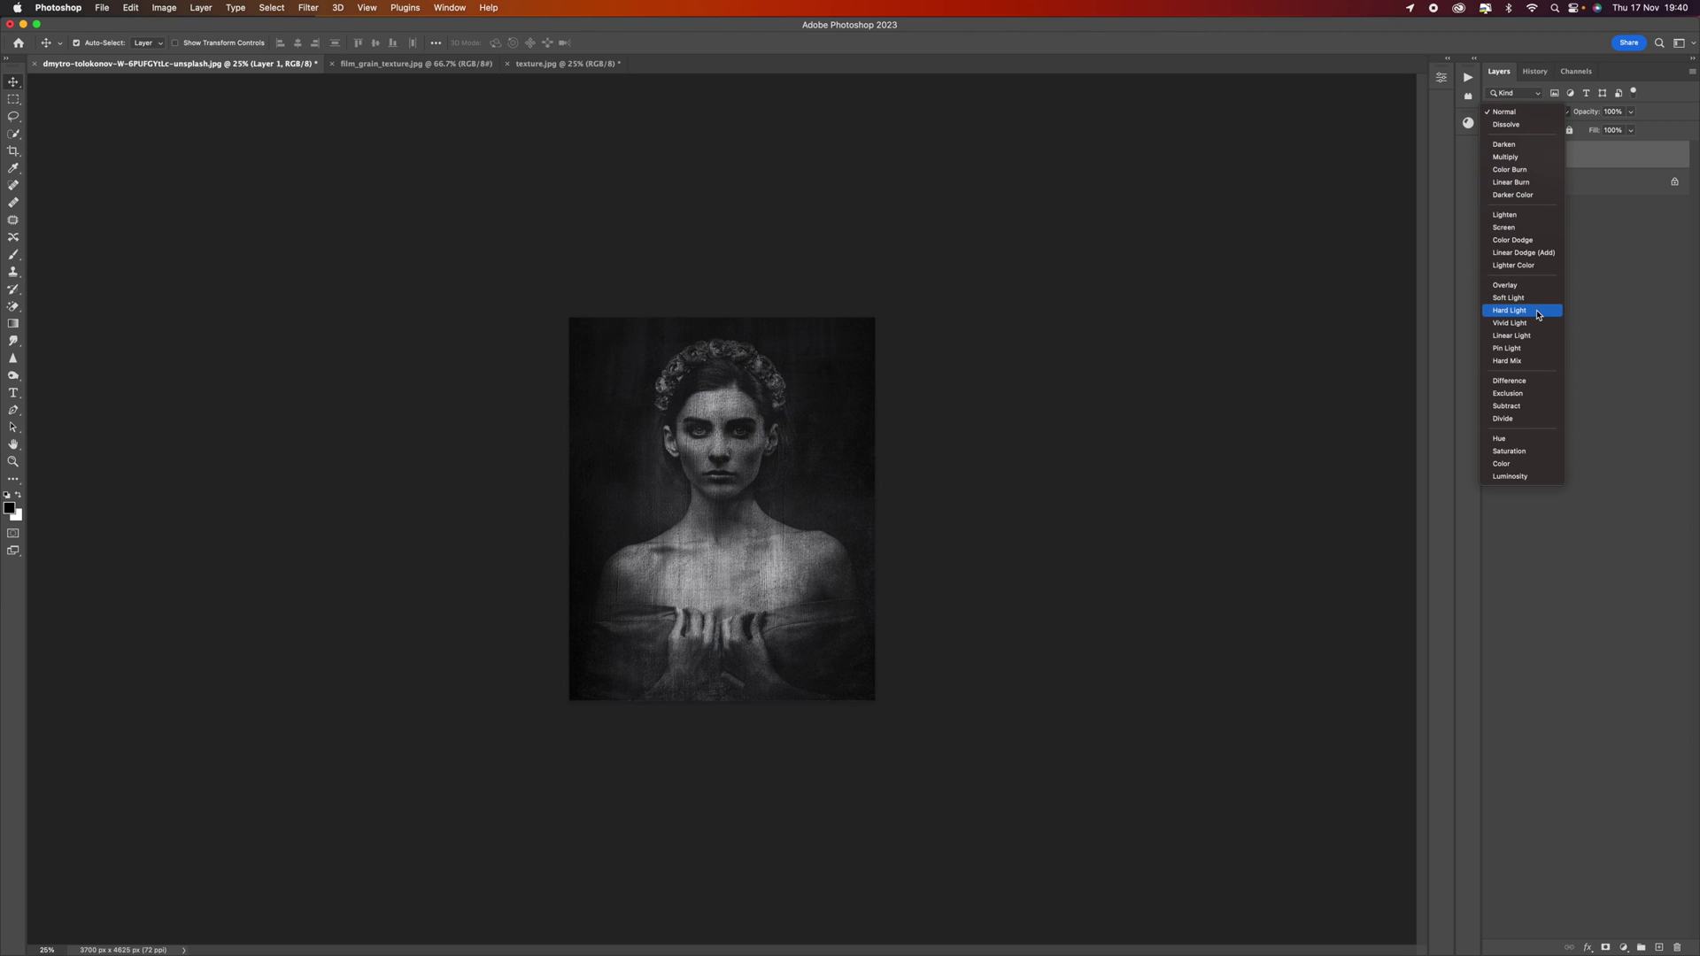
{"action": "left_click", "coordinate": [1538, 311]}
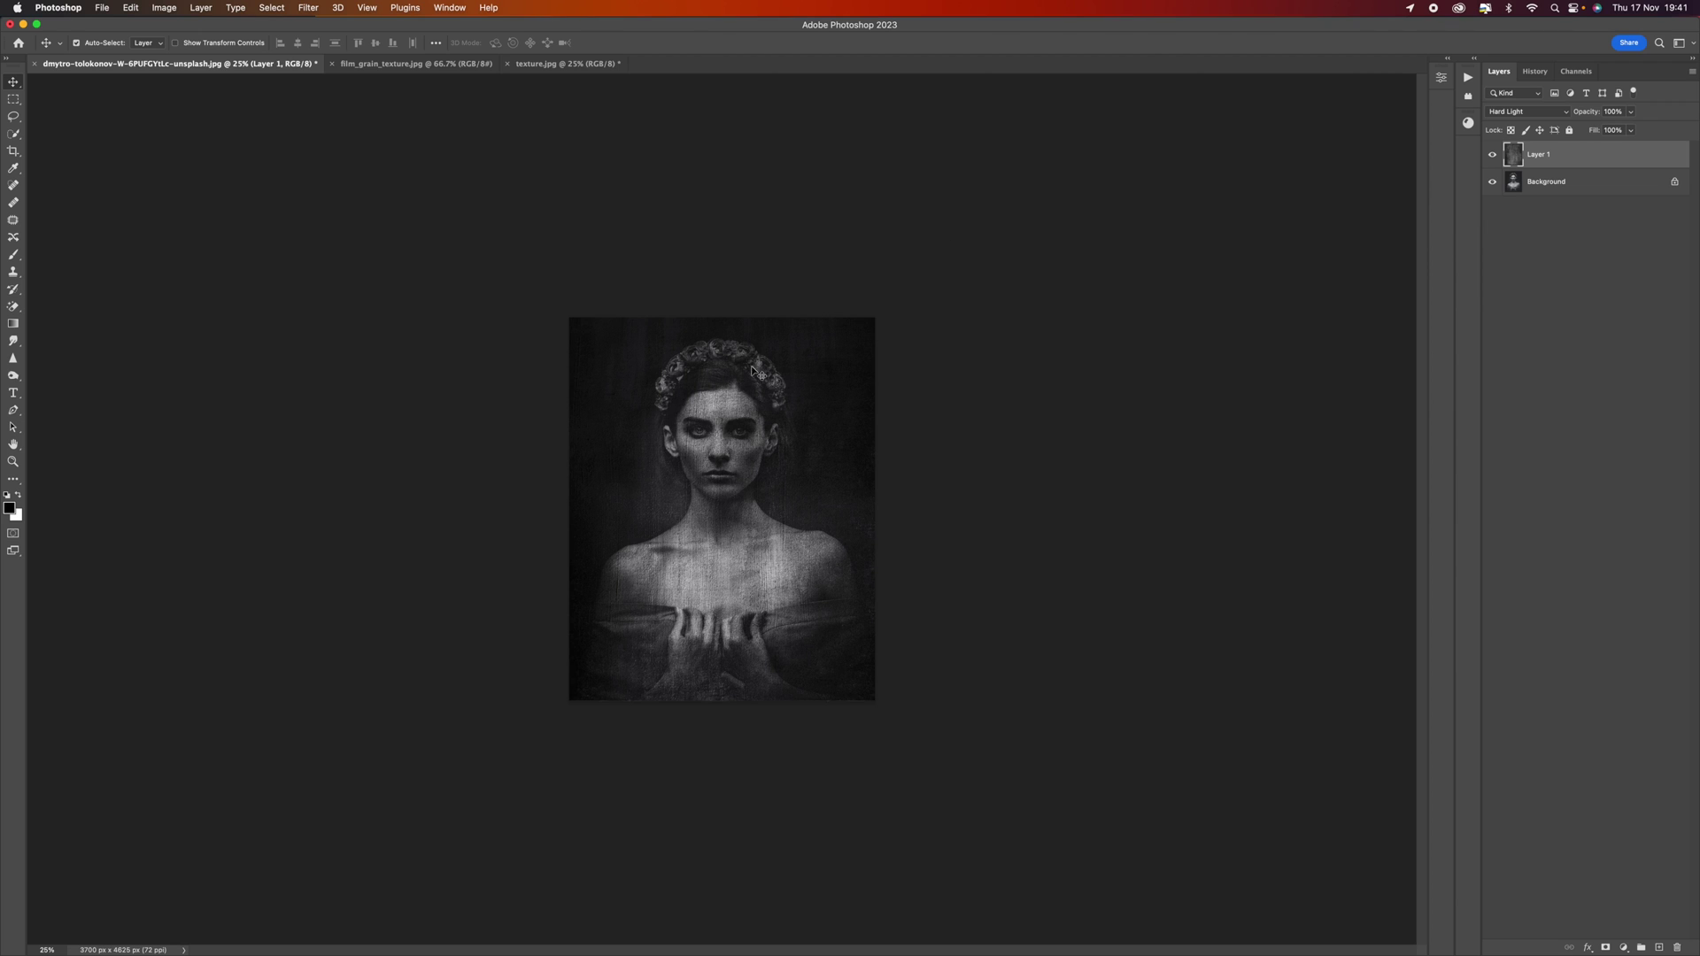
{"action": "key", "text": "super+equal"}
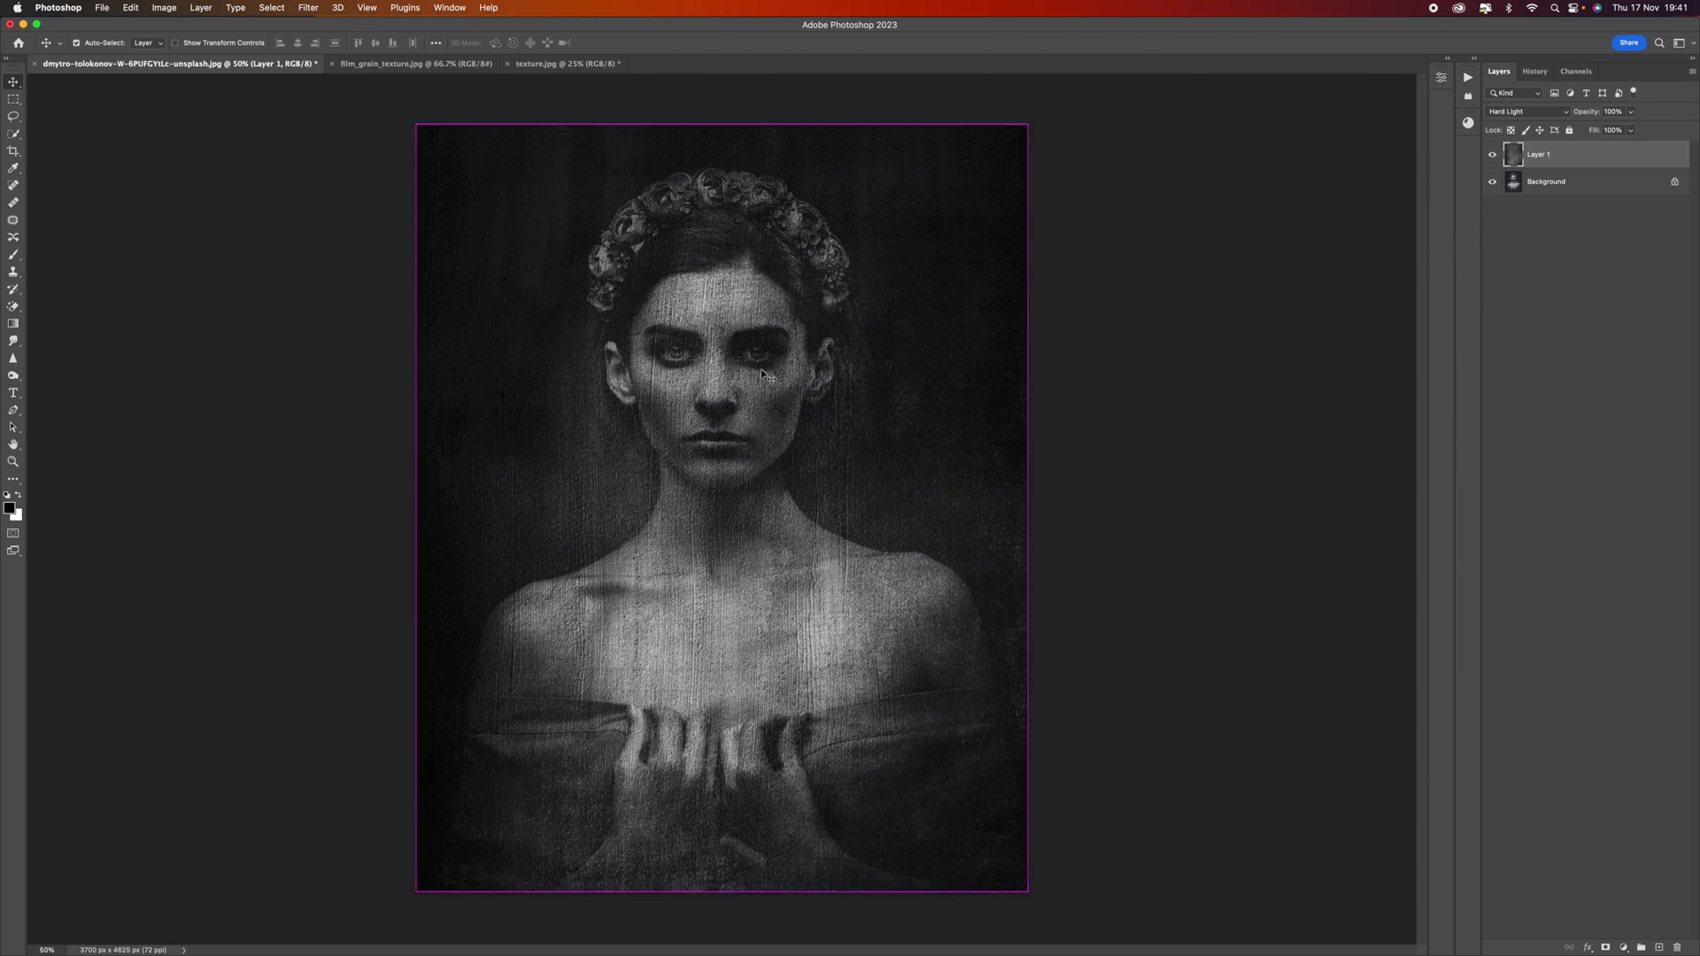
{"action": "left_click", "coordinate": [1546, 115]}
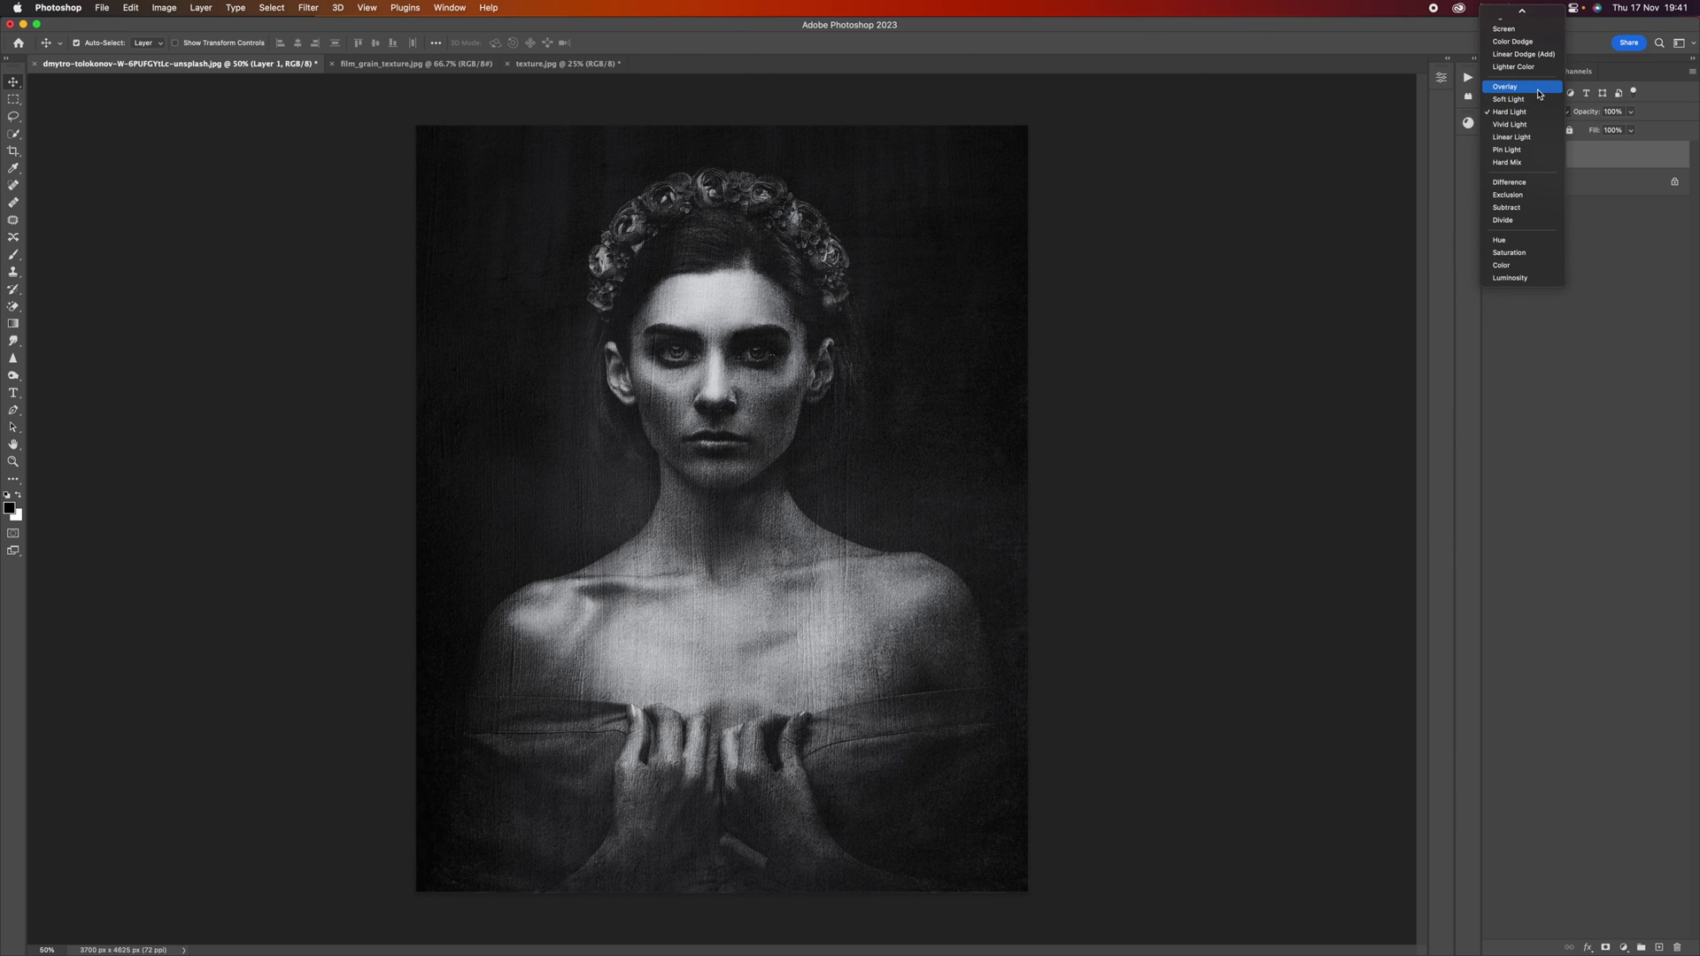
{"action": "left_click", "coordinate": [1535, 114]}
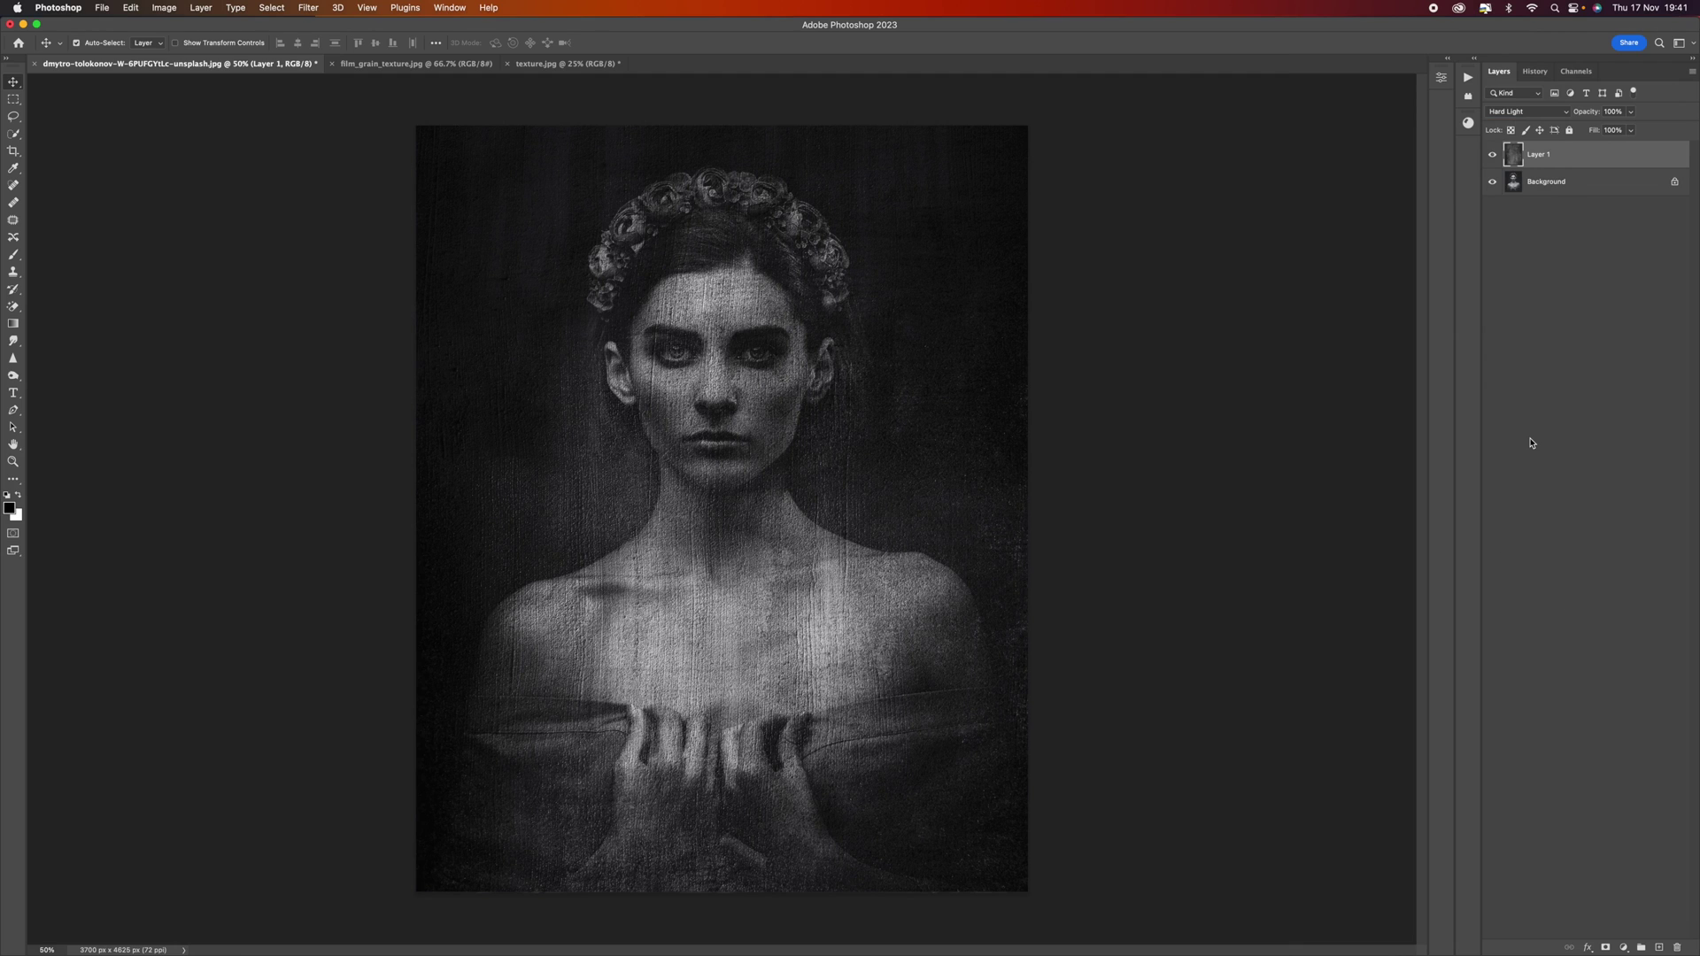
Add a white layer mask to Layer 1 and ready a black Soft Round brush at 100% opacity.
{"action": "left_click", "coordinate": [1607, 950]}
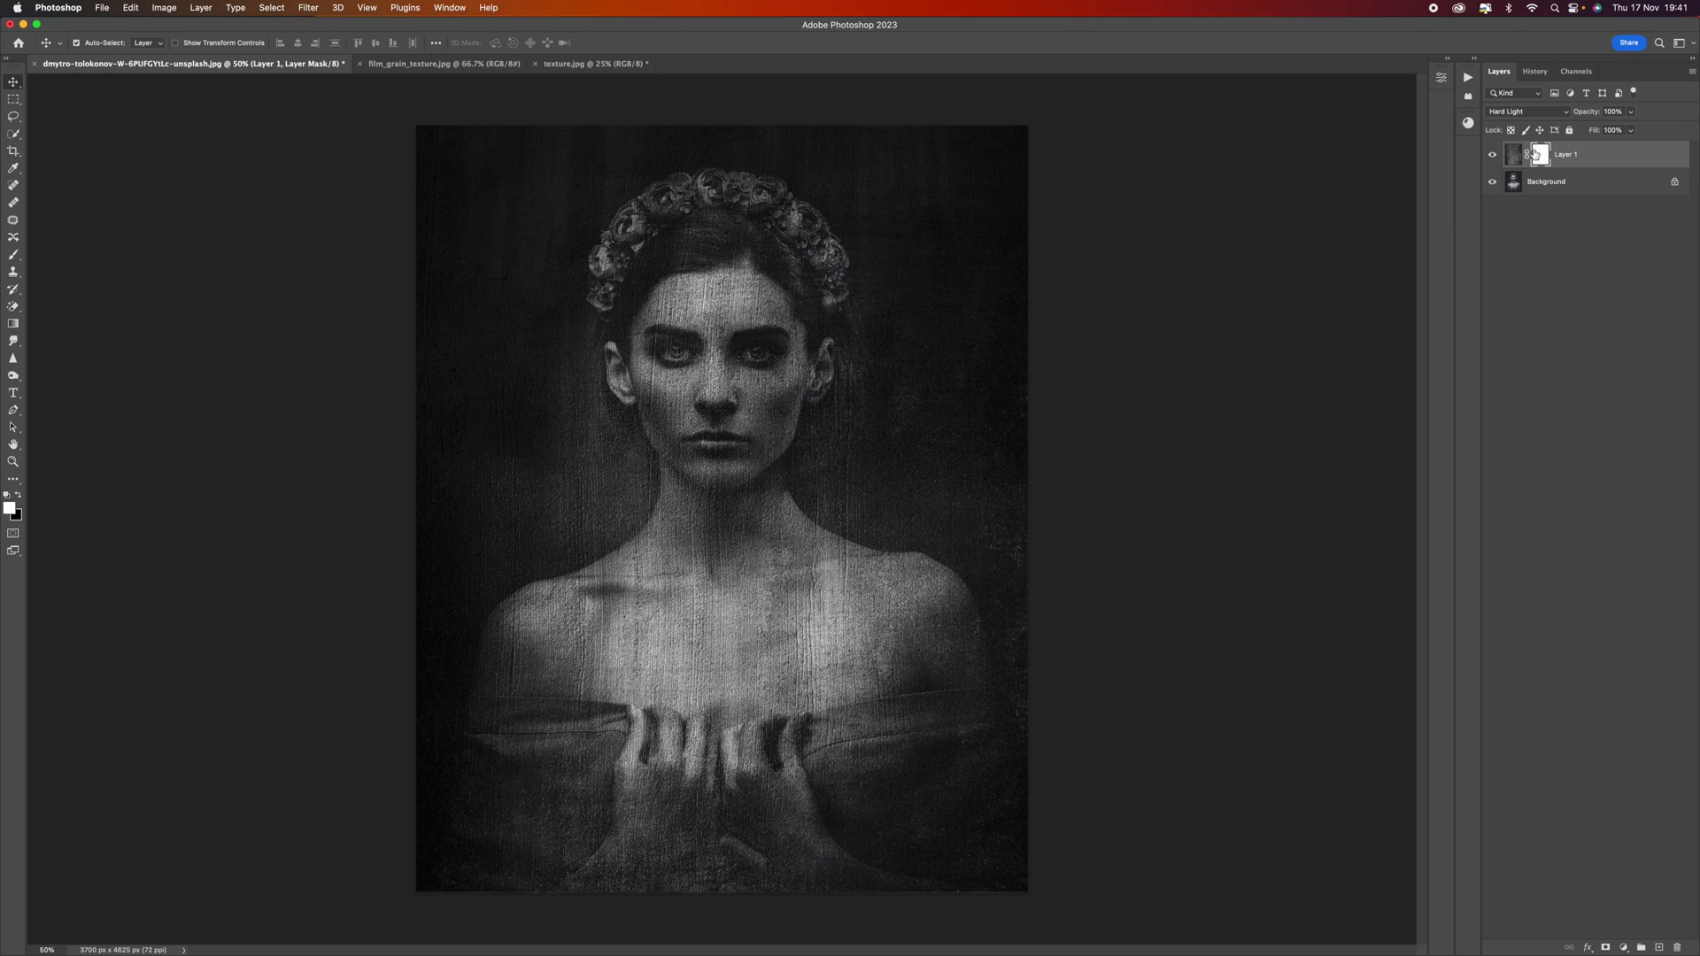
{"action": "left_click", "coordinate": [17, 256]}
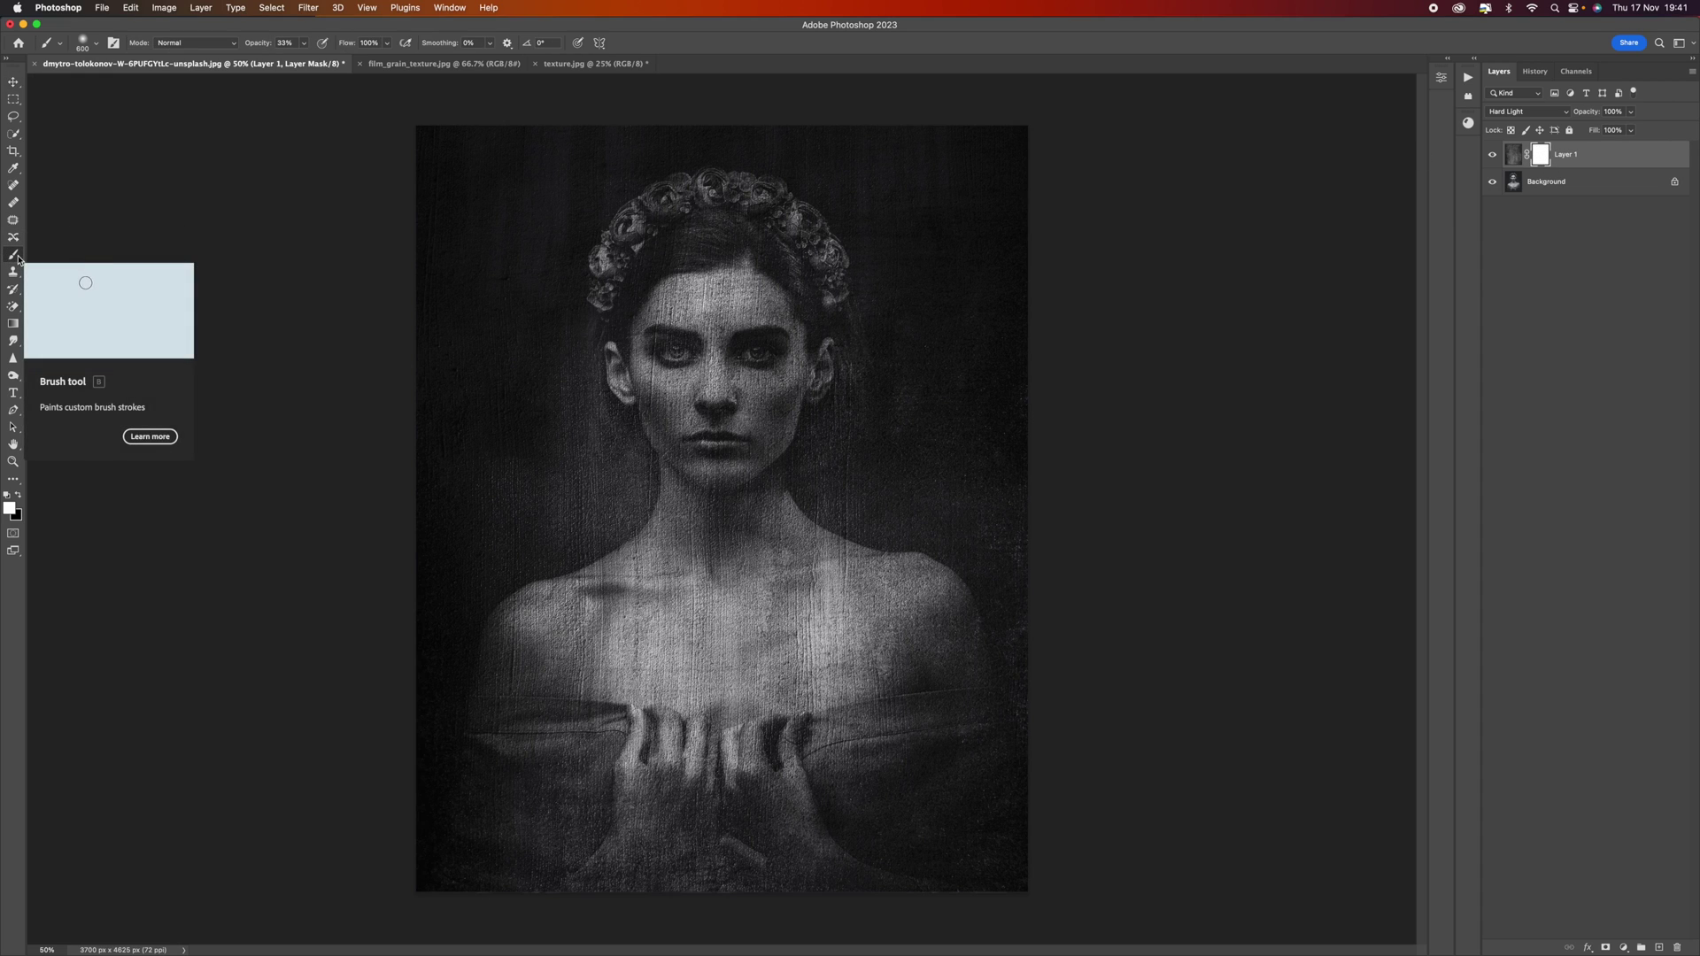
{"action": "left_click", "coordinate": [18, 499]}
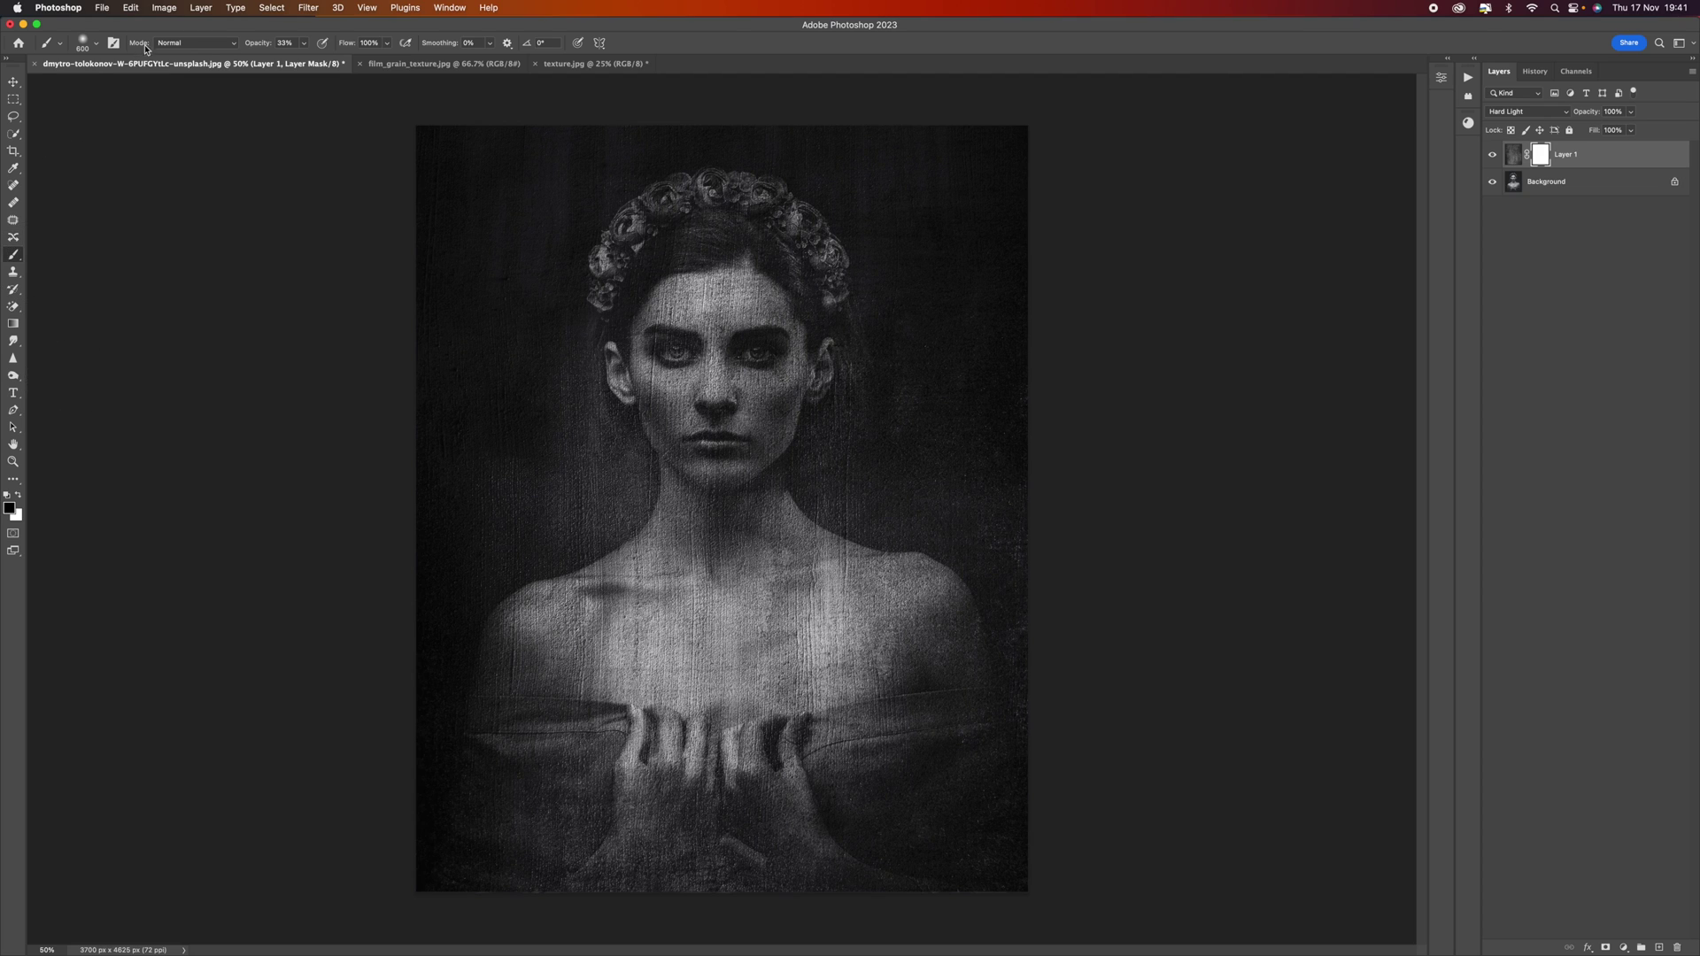
{"action": "left_click", "coordinate": [99, 49]}
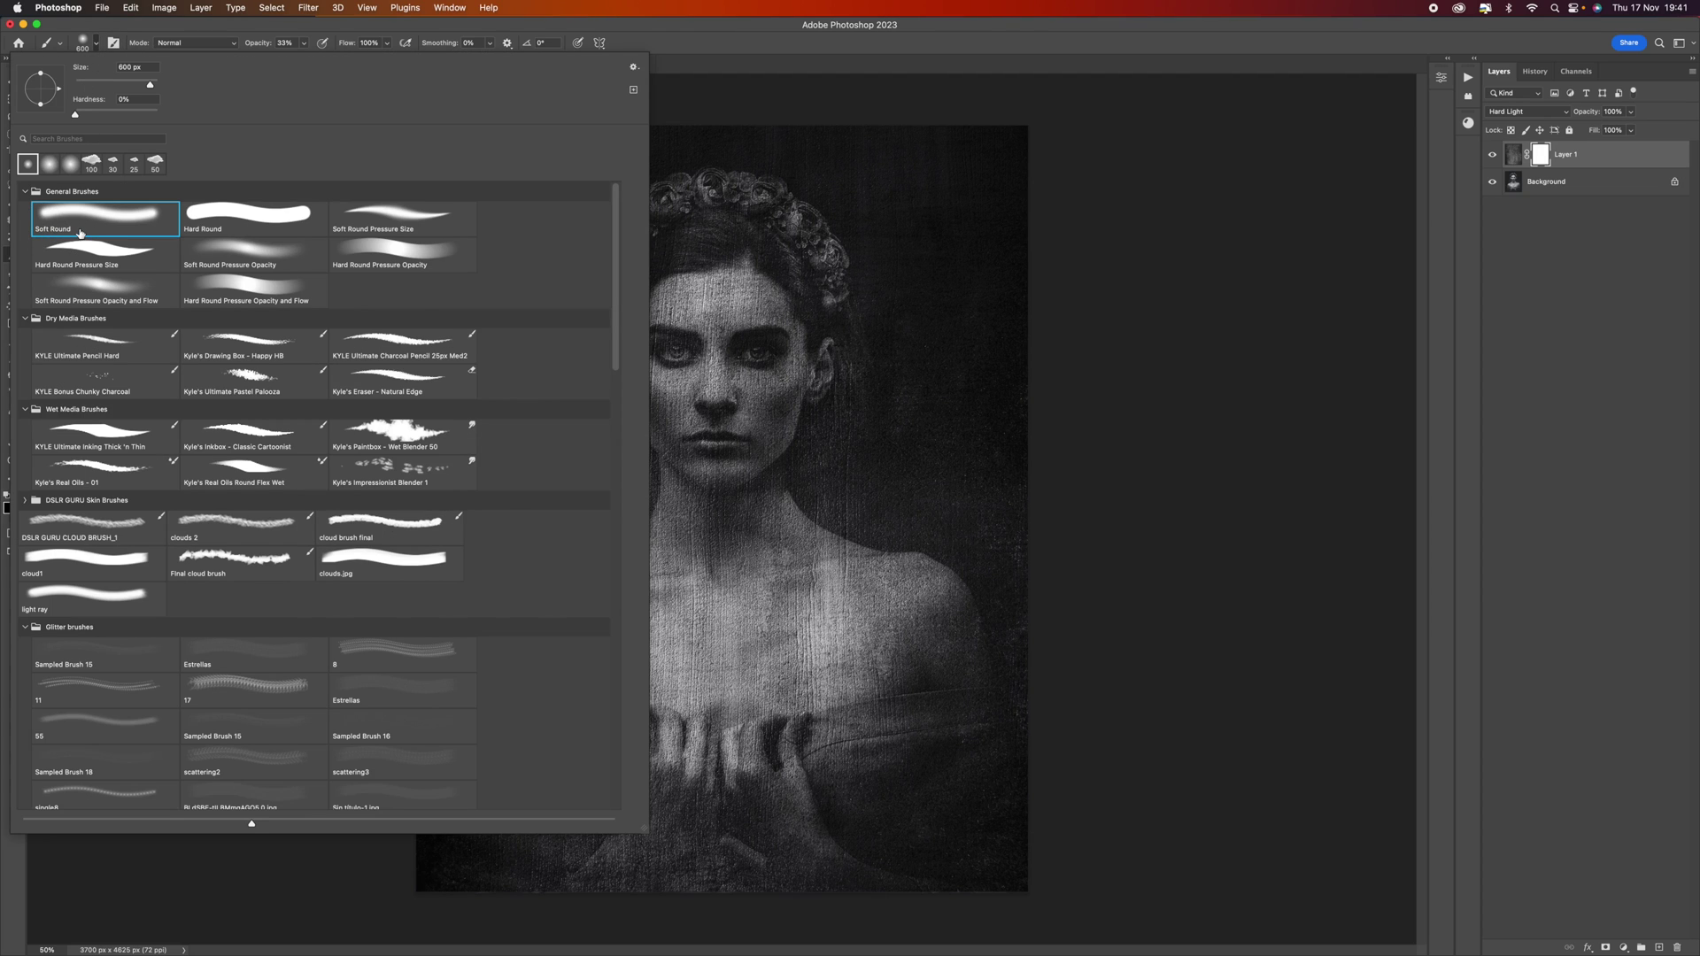
{"action": "left_click", "coordinate": [288, 25]}
{"action": "left_click", "coordinate": [304, 43]}
{"action": "left_click_drag", "start_coordinate": [304, 58], "coordinate": [350, 59]}
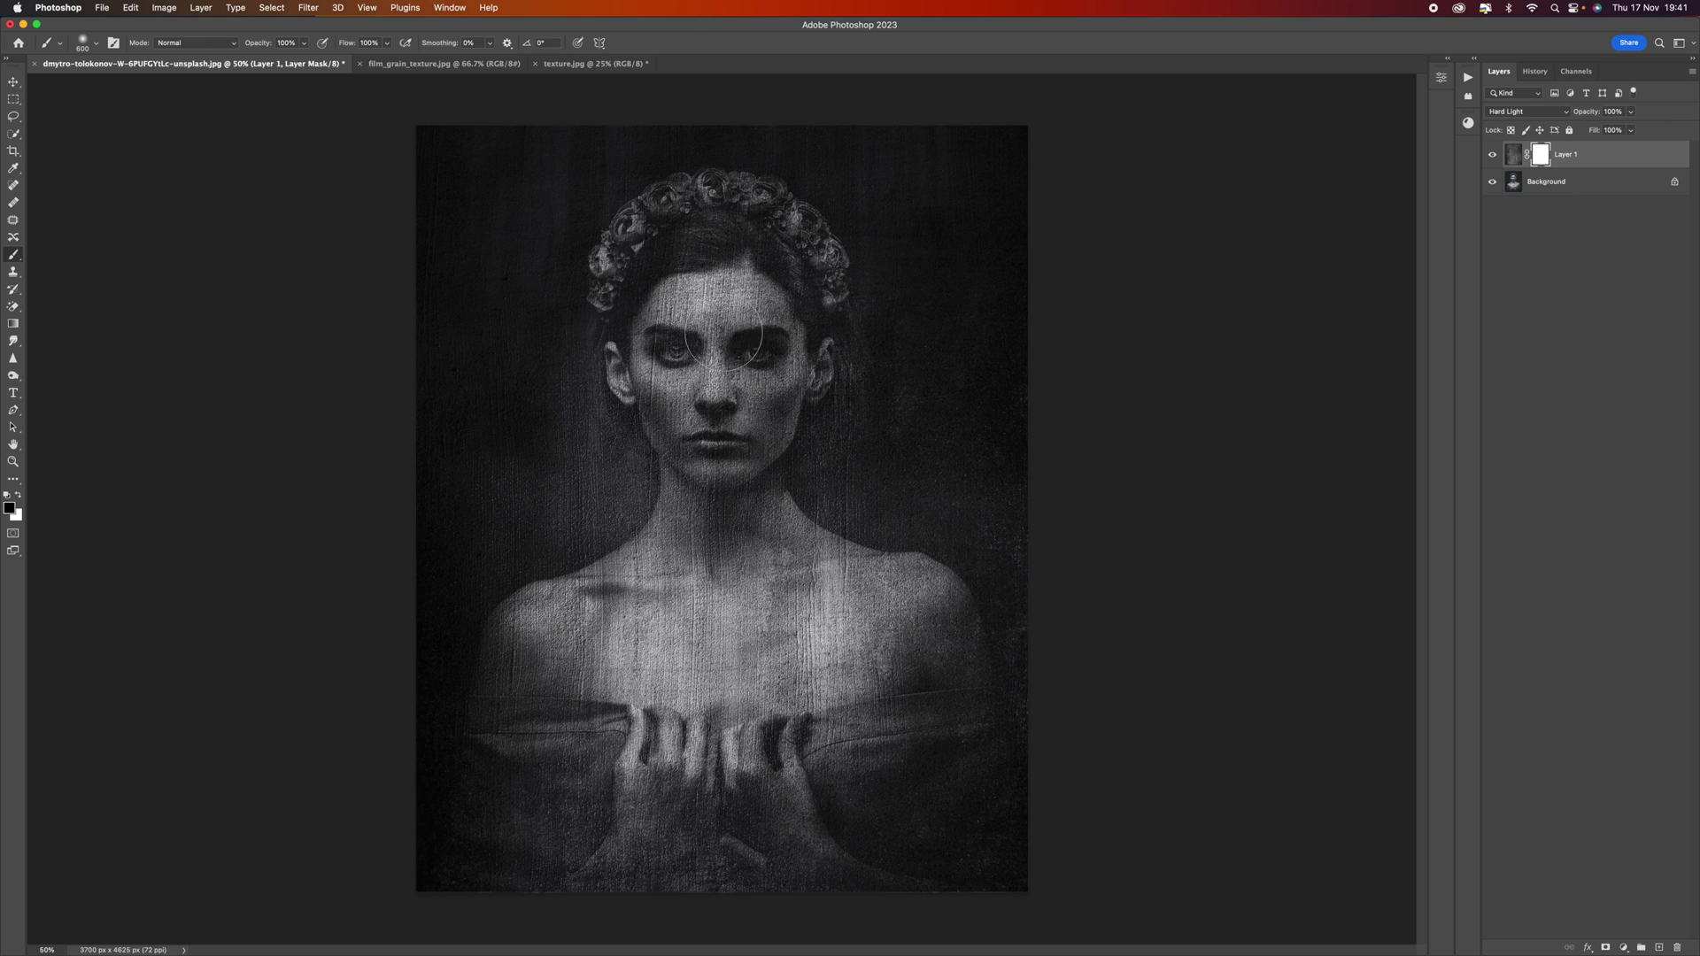
Mask the texture off the face, neck and chest, then lower brush opacity to 28%.
{"action": "mouse_move", "coordinate": [725, 345]}
{"action": "left_mouse_down"}
{"action": "mouse_move", "coordinate": [737, 788]}
{"action": "mouse_move", "coordinate": [741, 695]}
{"action": "mouse_move", "coordinate": [773, 820]}
{"action": "mouse_move", "coordinate": [820, 789]}
{"action": "mouse_move", "coordinate": [804, 826]}
{"action": "mouse_move", "coordinate": [840, 754]}
{"action": "mouse_move", "coordinate": [812, 651]}
{"action": "mouse_move", "coordinate": [744, 559]}
{"action": "mouse_move", "coordinate": [701, 864]}
{"action": "mouse_move", "coordinate": [692, 721]}
{"action": "mouse_move", "coordinate": [651, 835]}
{"action": "mouse_move", "coordinate": [657, 599]}
{"action": "mouse_move", "coordinate": [559, 716]}
{"action": "mouse_move", "coordinate": [619, 792]}
{"action": "mouse_move", "coordinate": [649, 903]}
{"action": "mouse_move", "coordinate": [838, 840]}
{"action": "mouse_move", "coordinate": [880, 804]}
{"action": "mouse_move", "coordinate": [892, 862]}
{"action": "mouse_move", "coordinate": [863, 603]}
{"action": "mouse_move", "coordinate": [745, 552]}
{"action": "left_mouse_up"}
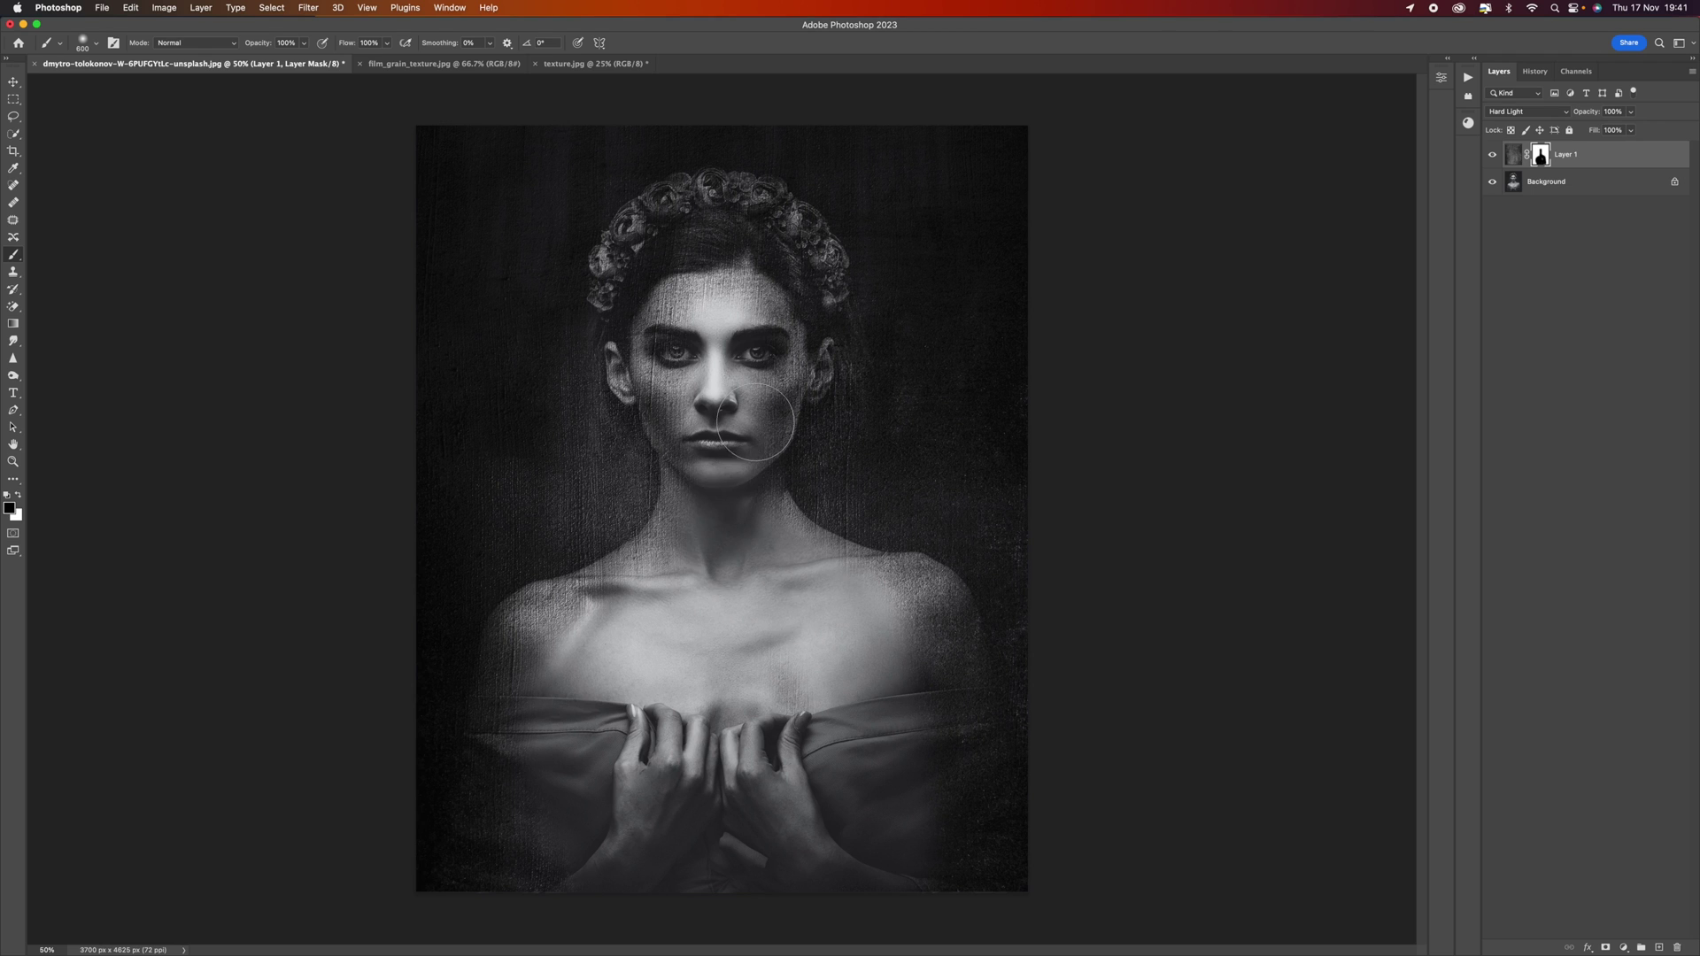
{"action": "mouse_move", "coordinate": [755, 422]}
{"action": "left_mouse_down"}
{"action": "mouse_move", "coordinate": [759, 361]}
{"action": "mouse_move", "coordinate": [691, 266]}
{"action": "mouse_move", "coordinate": [687, 177]}
{"action": "mouse_move", "coordinate": [665, 260]}
{"action": "mouse_move", "coordinate": [704, 409]}
{"action": "mouse_move", "coordinate": [686, 345]}
{"action": "mouse_move", "coordinate": [719, 275]}
{"action": "mouse_move", "coordinate": [753, 266]}
{"action": "mouse_move", "coordinate": [771, 310]}
{"action": "mouse_move", "coordinate": [721, 451]}
{"action": "mouse_move", "coordinate": [731, 700]}
{"action": "mouse_move", "coordinate": [682, 900]}
{"action": "left_mouse_up"}
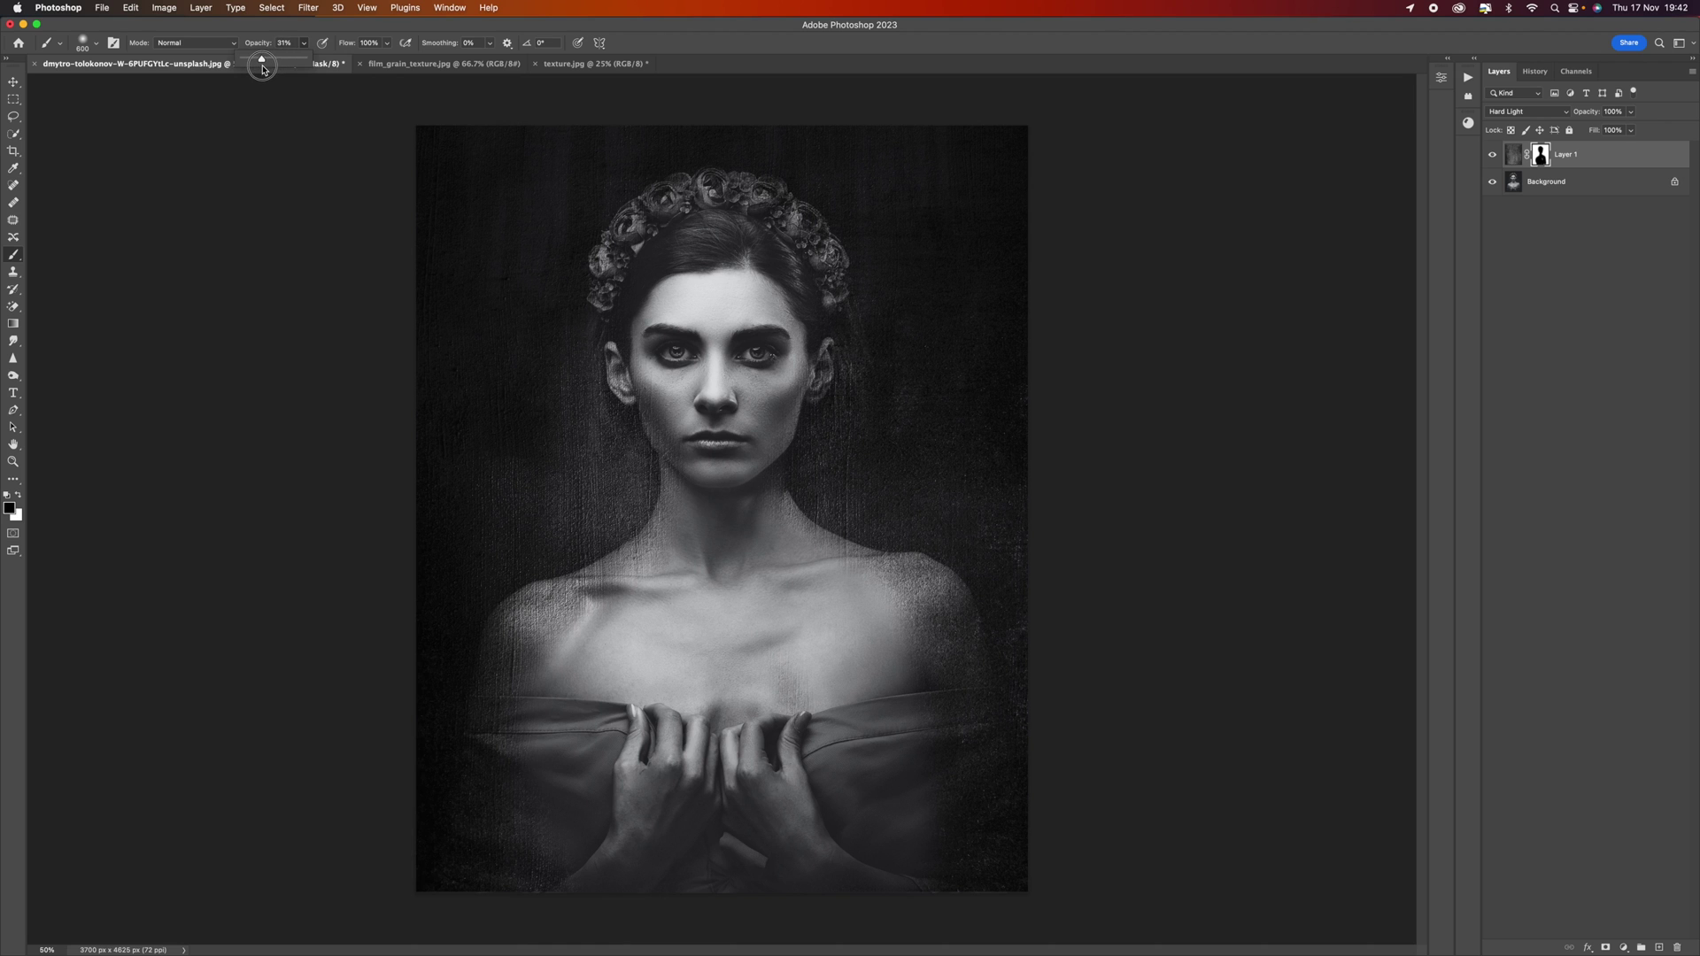
{"action": "left_click_drag", "start_coordinate": [262, 70], "coordinate": [262, 75]}
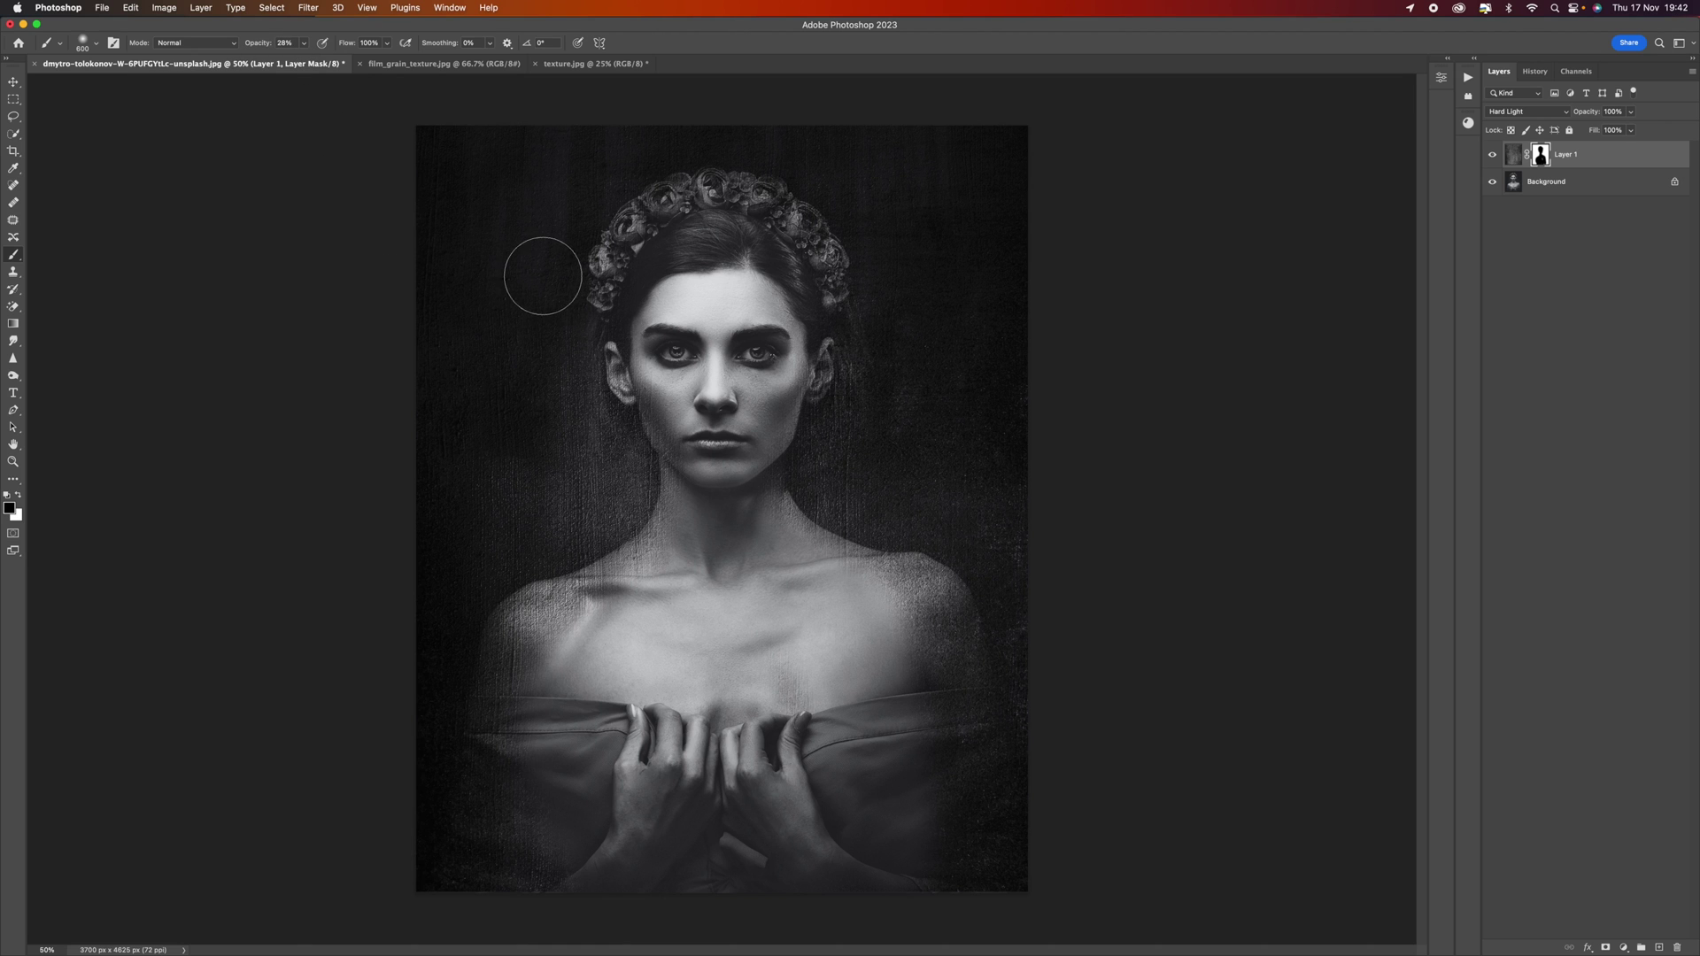
At 66.7% with a 200 px brush, fade texture over crown, cheeks and shoulder, raising opacity to 51%.
{"action": "key", "text": "super+plus"}
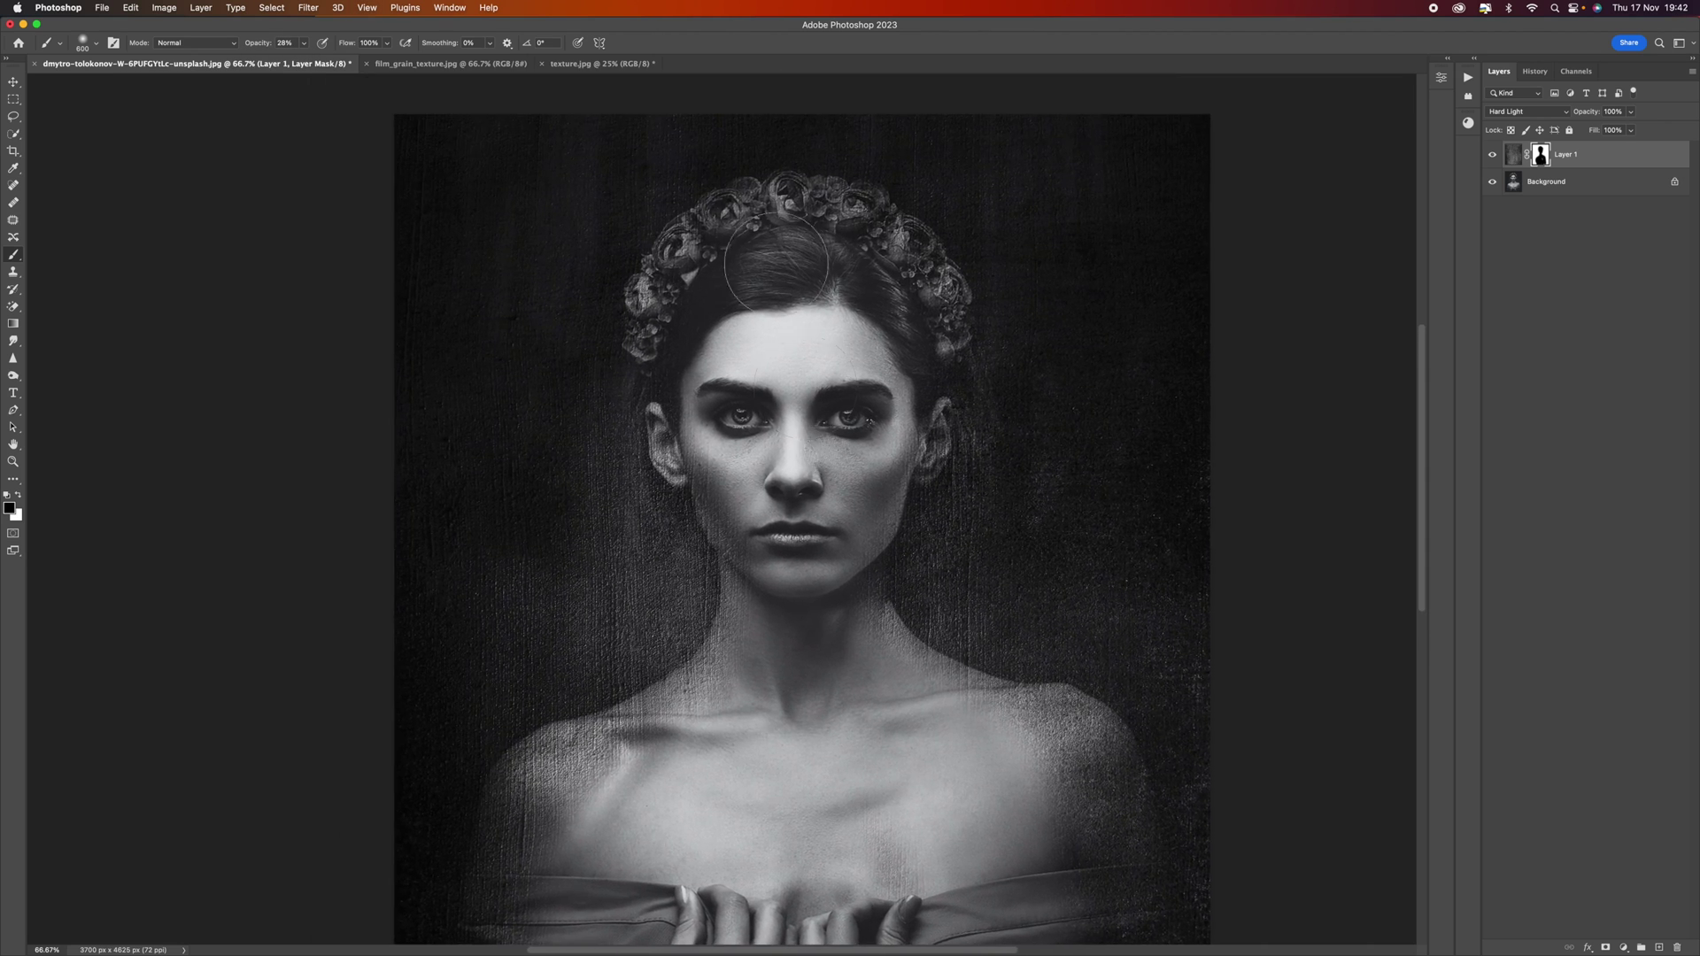
{"action": "key", "text": "bracketleft"}
{"action": "key", "text": "bracketleft"}
{"action": "mouse_move", "coordinate": [744, 196]}
{"action": "left_mouse_down"}
{"action": "mouse_move", "coordinate": [680, 234]}
{"action": "mouse_move", "coordinate": [640, 305]}
{"action": "mouse_move", "coordinate": [672, 469]}
{"action": "mouse_move", "coordinate": [657, 423]}
{"action": "mouse_move", "coordinate": [764, 561]}
{"action": "mouse_move", "coordinate": [712, 512]}
{"action": "mouse_move", "coordinate": [744, 562]}
{"action": "mouse_move", "coordinate": [708, 522]}
{"action": "left_mouse_up"}
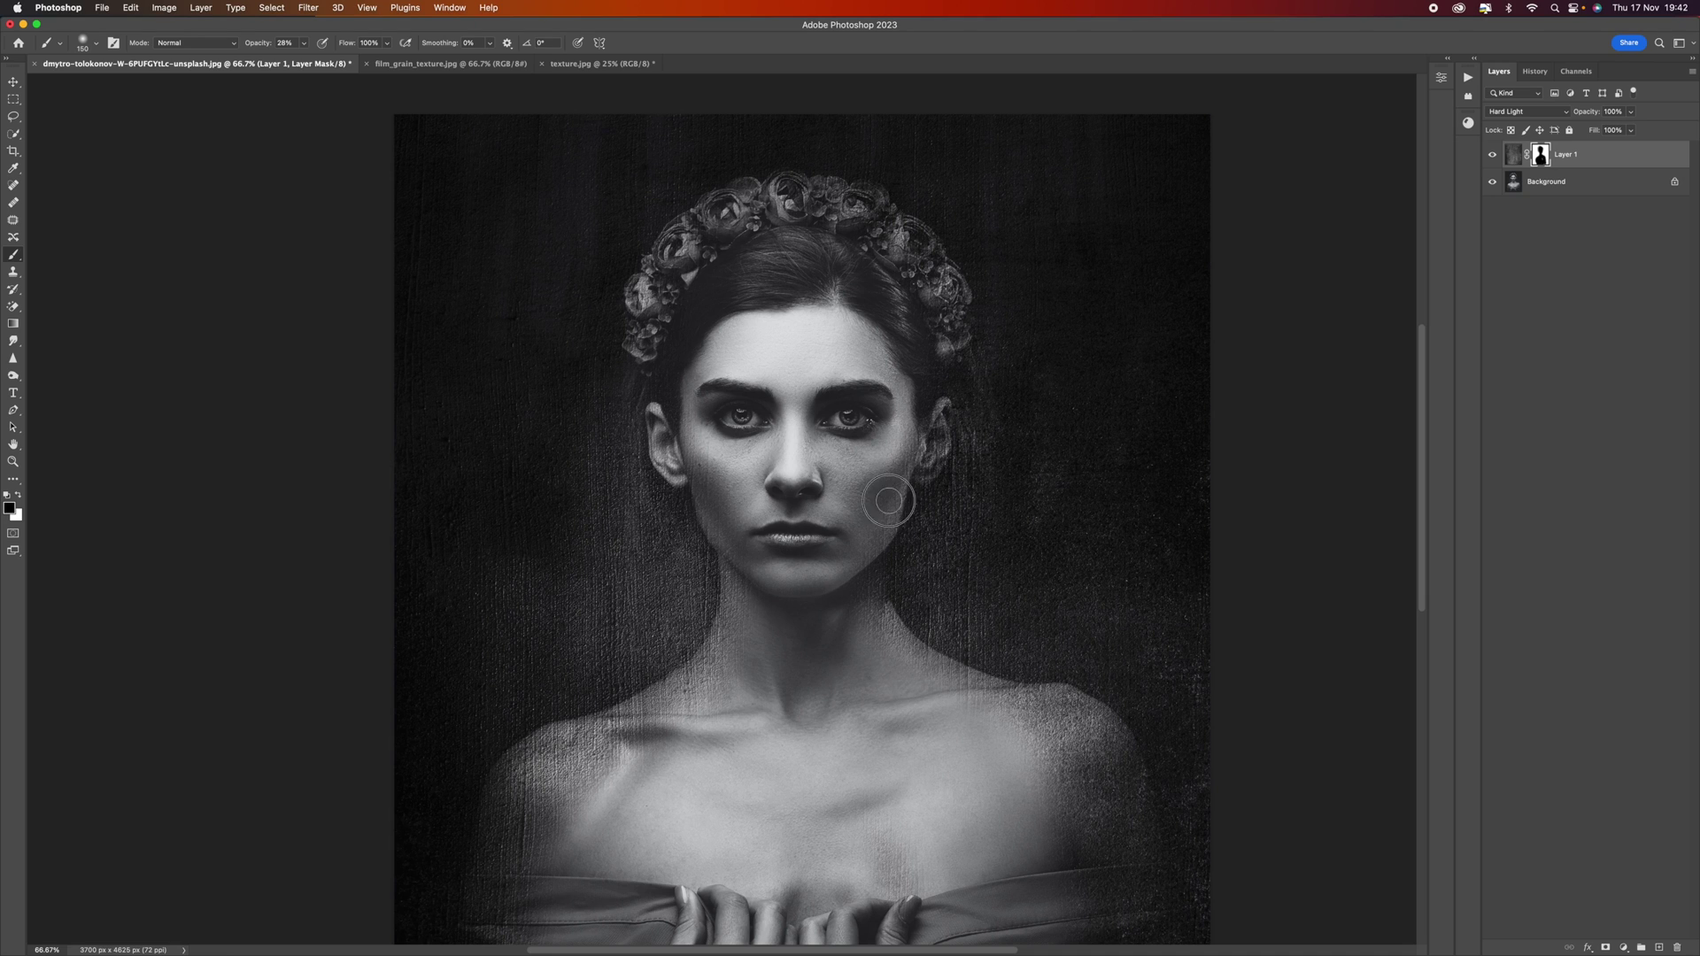
{"action": "mouse_move", "coordinate": [904, 486]}
{"action": "left_mouse_down"}
{"action": "mouse_move", "coordinate": [869, 543]}
{"action": "mouse_move", "coordinate": [899, 454]}
{"action": "mouse_move", "coordinate": [929, 423]}
{"action": "mouse_move", "coordinate": [924, 457]}
{"action": "mouse_move", "coordinate": [942, 414]}
{"action": "mouse_move", "coordinate": [931, 466]}
{"action": "mouse_move", "coordinate": [933, 373]}
{"action": "mouse_move", "coordinate": [962, 292]}
{"action": "mouse_move", "coordinate": [955, 317]}
{"action": "mouse_move", "coordinate": [926, 241]}
{"action": "mouse_move", "coordinate": [915, 253]}
{"action": "mouse_move", "coordinate": [858, 190]}
{"action": "mouse_move", "coordinate": [845, 206]}
{"action": "mouse_move", "coordinate": [870, 200]}
{"action": "mouse_move", "coordinate": [952, 308]}
{"action": "mouse_move", "coordinate": [947, 334]}
{"action": "mouse_move", "coordinate": [941, 296]}
{"action": "mouse_move", "coordinate": [938, 340]}
{"action": "left_mouse_up"}
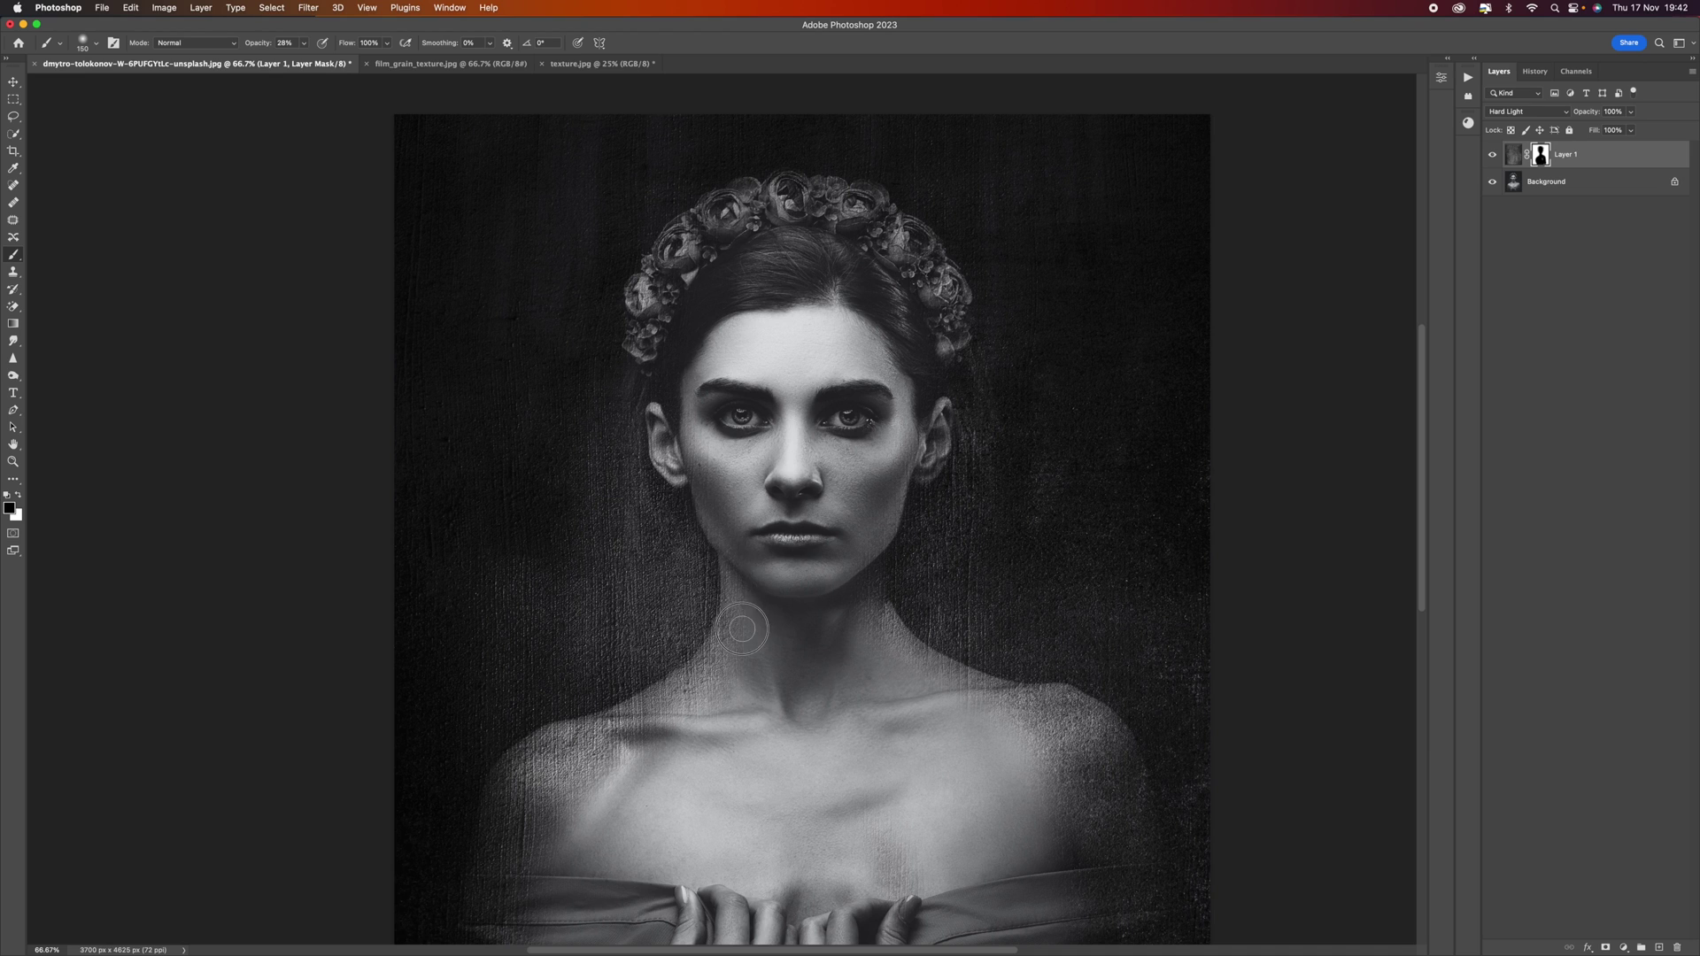
{"action": "left_click_drag", "start_coordinate": [737, 573], "coordinate": [734, 580]}
{"action": "left_click_drag", "start_coordinate": [316, 64], "coordinate": [318, 65]}
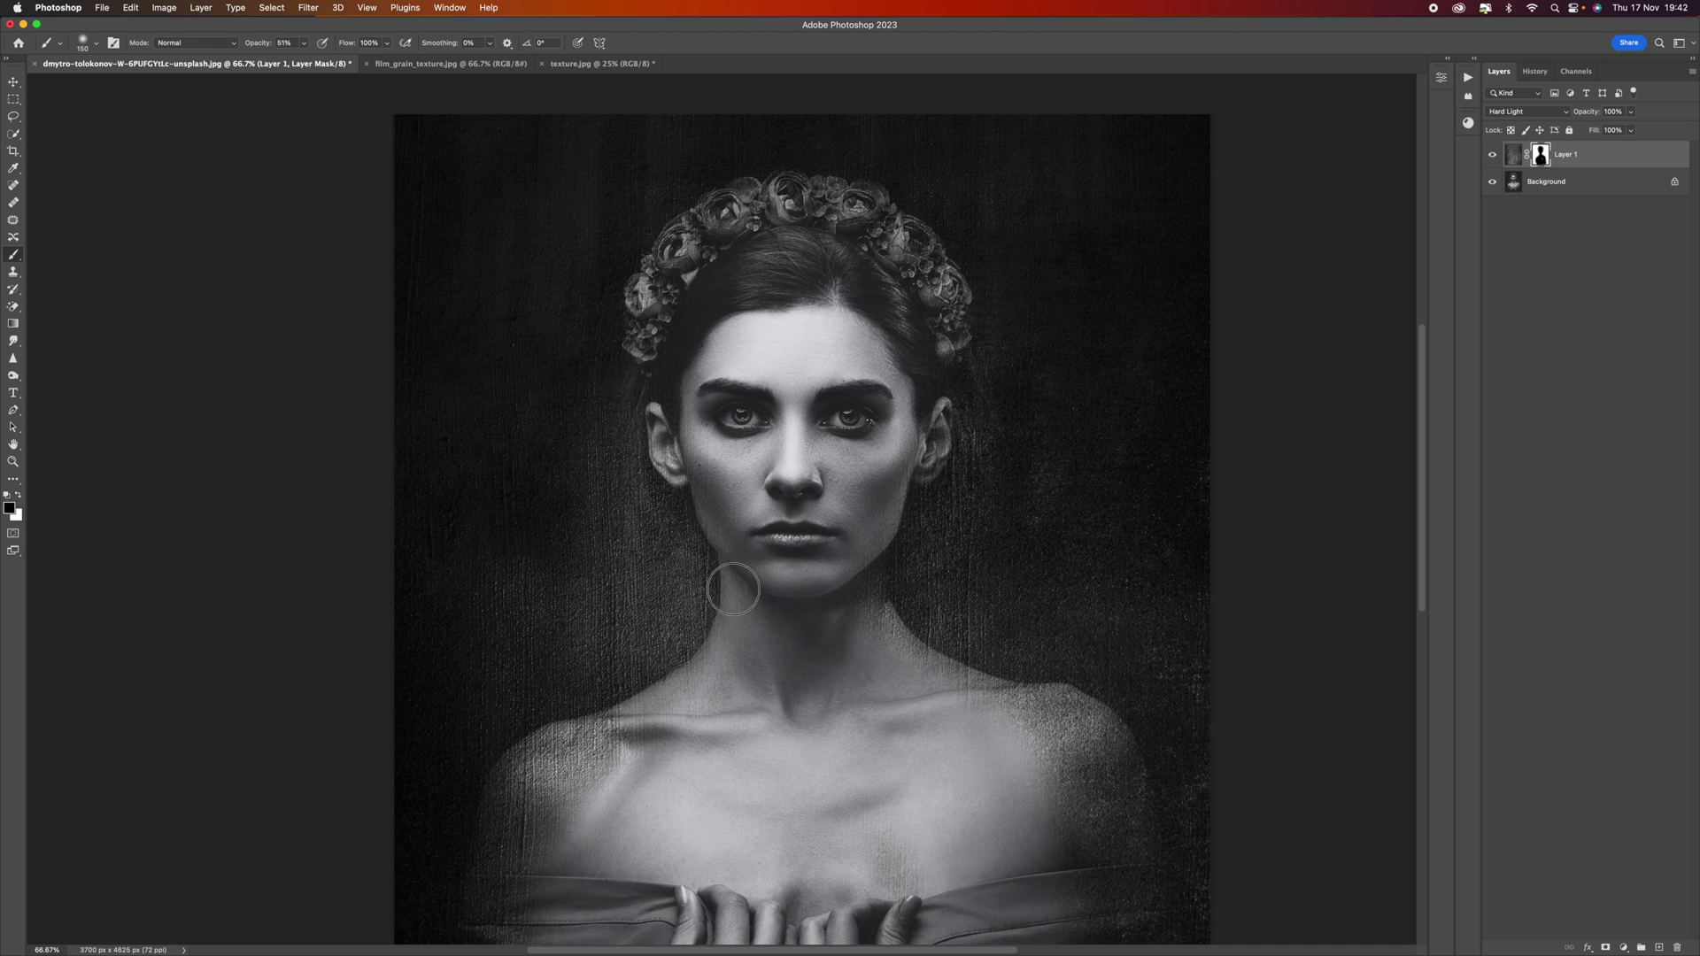
{"action": "mouse_move", "coordinate": [607, 742]}
{"action": "left_mouse_down"}
{"action": "mouse_move", "coordinate": [568, 745]}
{"action": "mouse_move", "coordinate": [740, 534]}
{"action": "mouse_move", "coordinate": [684, 567]}
{"action": "mouse_move", "coordinate": [704, 551]}
{"action": "mouse_move", "coordinate": [648, 552]}
{"action": "mouse_move", "coordinate": [666, 541]}
{"action": "mouse_move", "coordinate": [622, 571]}
{"action": "mouse_move", "coordinate": [601, 627]}
{"action": "mouse_move", "coordinate": [649, 584]}
{"action": "mouse_move", "coordinate": [647, 637]}
{"action": "mouse_move", "coordinate": [602, 669]}
{"action": "mouse_move", "coordinate": [577, 736]}
{"action": "mouse_move", "coordinate": [595, 676]}
{"action": "left_mouse_up"}
Enlarge the brush slightly and fade the texture over both shoulders and the neck.
{"action": "key", "text": "bracketright"}
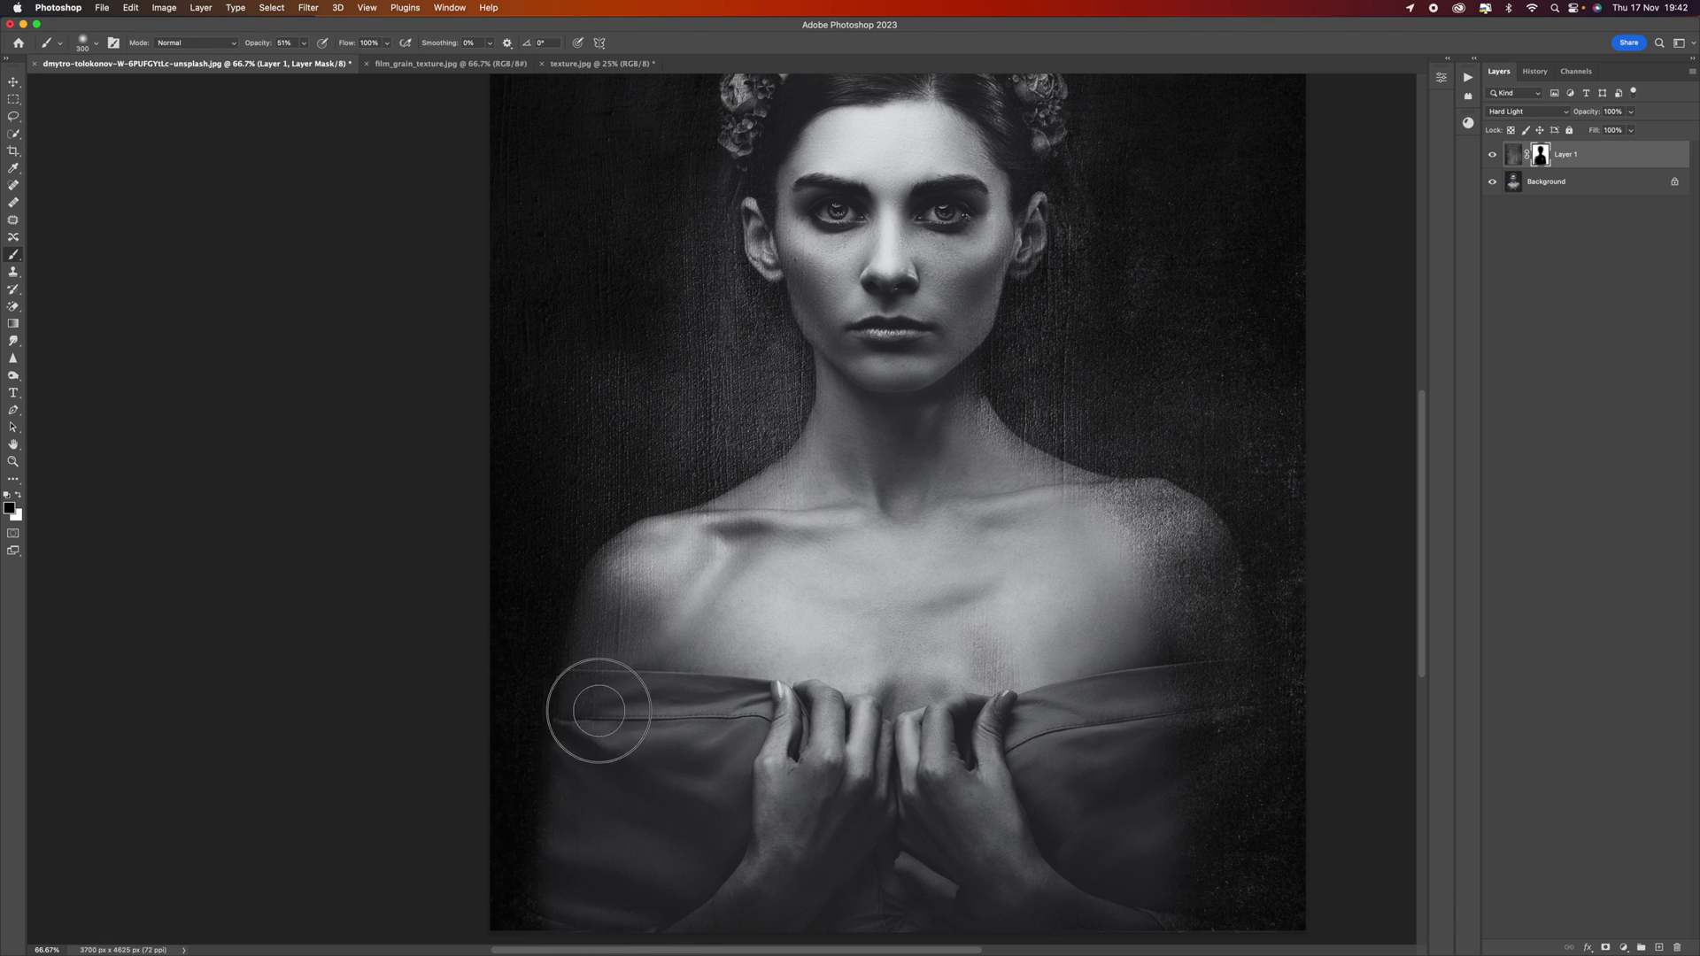
{"action": "mouse_move", "coordinate": [609, 619]}
{"action": "left_mouse_down"}
{"action": "mouse_move", "coordinate": [629, 563]}
{"action": "mouse_move", "coordinate": [702, 493]}
{"action": "mouse_move", "coordinate": [792, 483]}
{"action": "mouse_move", "coordinate": [845, 438]}
{"action": "mouse_move", "coordinate": [797, 434]}
{"action": "mouse_move", "coordinate": [837, 474]}
{"action": "left_mouse_up"}
{"action": "mouse_move", "coordinate": [1112, 505]}
{"action": "left_mouse_down"}
{"action": "mouse_move", "coordinate": [1006, 462]}
{"action": "mouse_move", "coordinate": [1019, 477]}
{"action": "mouse_move", "coordinate": [965, 404]}
{"action": "mouse_move", "coordinate": [958, 342]}
{"action": "mouse_move", "coordinate": [1018, 430]}
{"action": "left_mouse_up"}
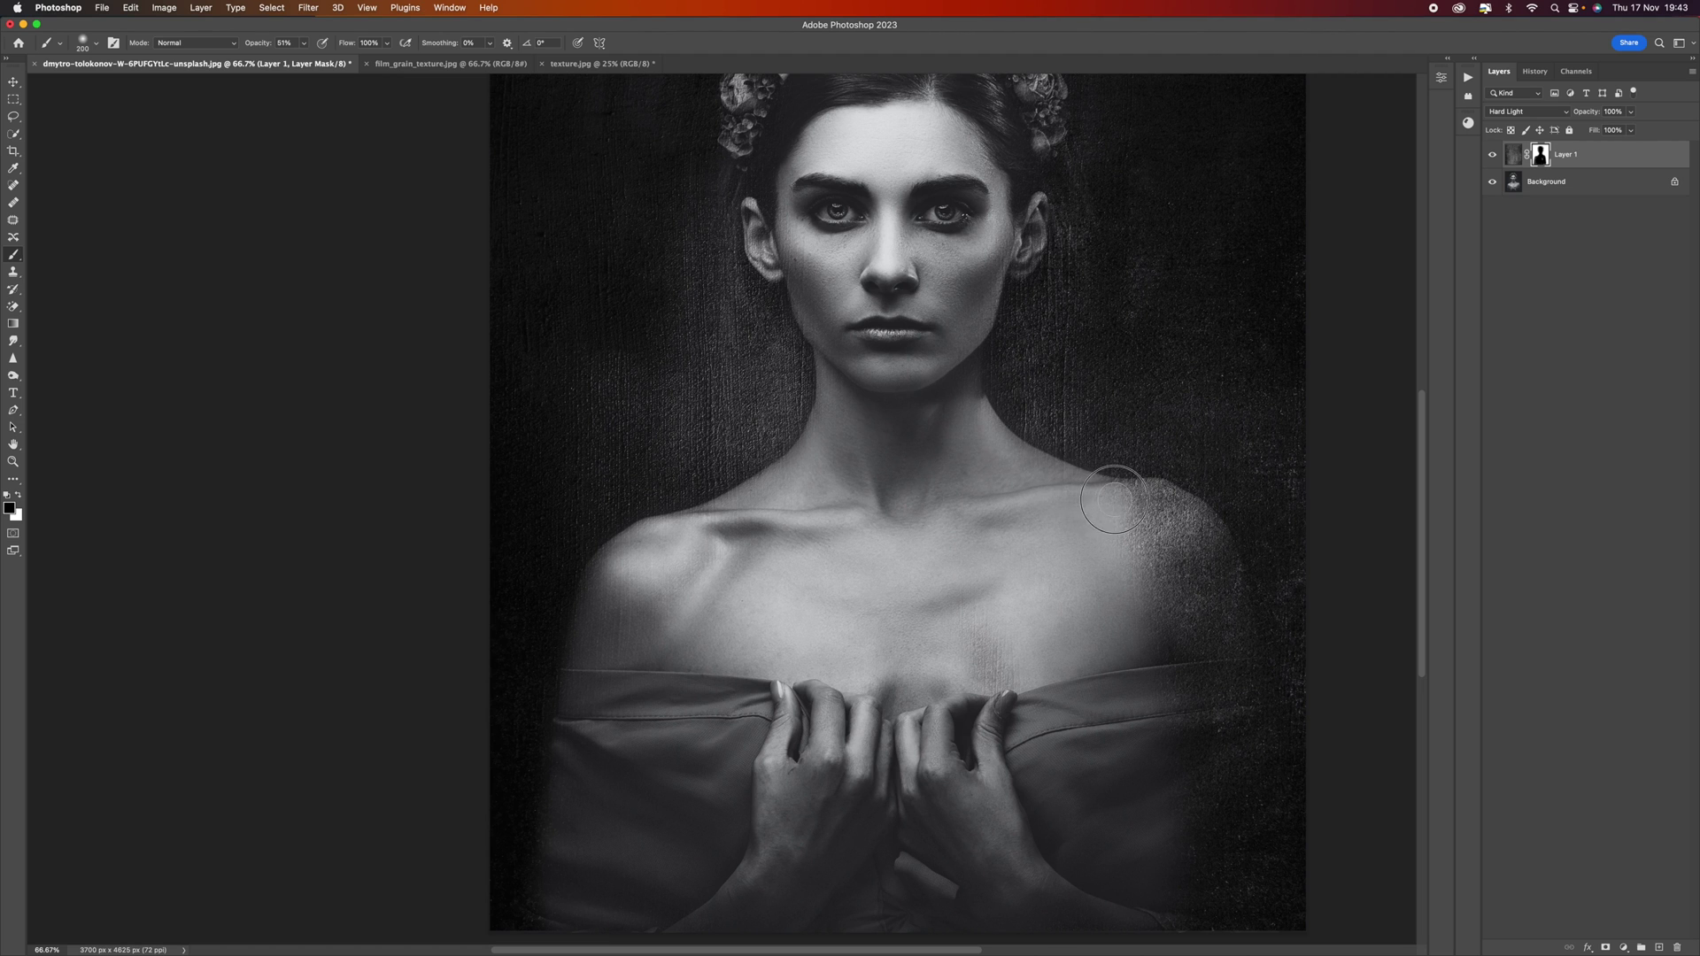
Lightly mask the texture over the lower drape, shoulder edge and collarbone.
{"action": "mouse_move", "coordinate": [1135, 520]}
{"action": "left_mouse_down"}
{"action": "mouse_move", "coordinate": [895, 428]}
{"action": "mouse_move", "coordinate": [951, 439]}
{"action": "mouse_move", "coordinate": [904, 390]}
{"action": "mouse_move", "coordinate": [961, 414]}
{"action": "mouse_move", "coordinate": [1001, 583]}
{"action": "mouse_move", "coordinate": [997, 513]}
{"action": "mouse_move", "coordinate": [1008, 859]}
{"action": "mouse_move", "coordinate": [1019, 694]}
{"action": "mouse_move", "coordinate": [999, 795]}
{"action": "mouse_move", "coordinate": [977, 755]}
{"action": "mouse_move", "coordinate": [968, 841]}
{"action": "mouse_move", "coordinate": [951, 744]}
{"action": "mouse_move", "coordinate": [934, 739]}
{"action": "mouse_move", "coordinate": [944, 758]}
{"action": "mouse_move", "coordinate": [929, 484]}
{"action": "mouse_move", "coordinate": [929, 619]}
{"action": "mouse_move", "coordinate": [759, 673]}
{"action": "mouse_move", "coordinate": [770, 598]}
{"action": "left_mouse_up"}
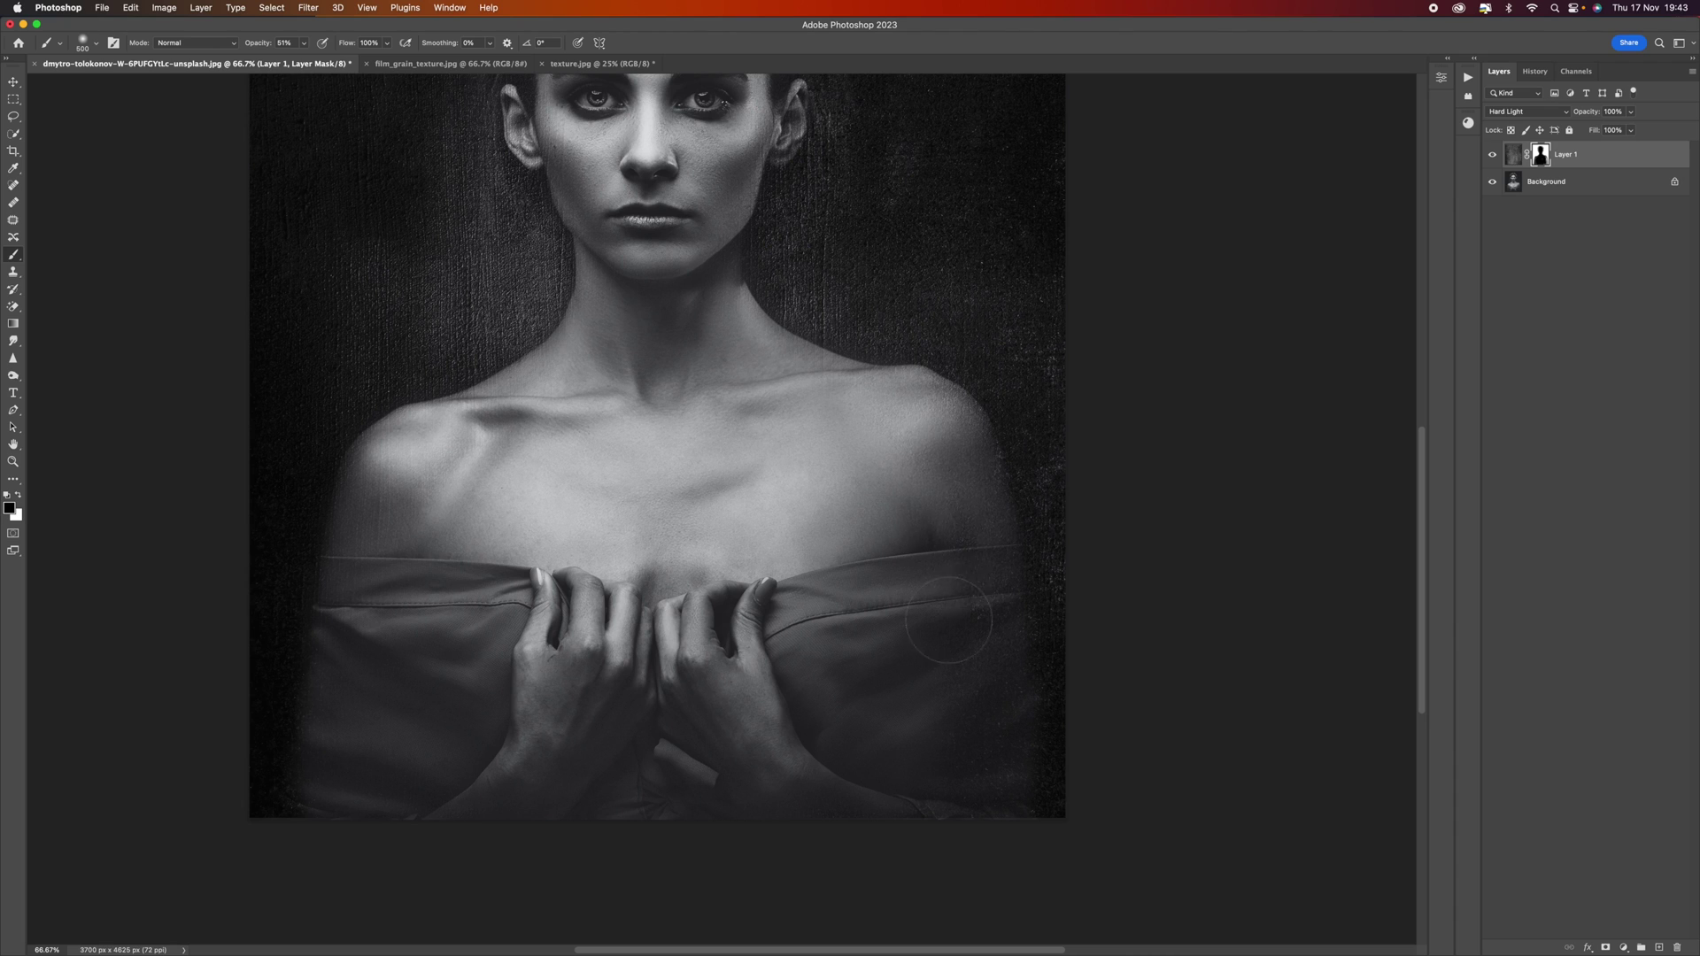
{"action": "mouse_move", "coordinate": [975, 657]}
{"action": "left_mouse_down"}
{"action": "mouse_move", "coordinate": [980, 767]}
{"action": "mouse_move", "coordinate": [951, 519]}
{"action": "left_mouse_up"}
{"action": "mouse_move", "coordinate": [965, 424]}
{"action": "left_mouse_down"}
{"action": "mouse_move", "coordinate": [898, 380]}
{"action": "mouse_move", "coordinate": [958, 413]}
{"action": "mouse_move", "coordinate": [983, 520]}
{"action": "left_mouse_up"}
{"action": "mouse_move", "coordinate": [778, 796]}
{"action": "left_mouse_down"}
{"action": "mouse_move", "coordinate": [960, 819]}
{"action": "mouse_move", "coordinate": [814, 827]}
{"action": "mouse_move", "coordinate": [342, 789]}
{"action": "mouse_move", "coordinate": [368, 516]}
{"action": "mouse_move", "coordinate": [445, 423]}
{"action": "left_mouse_up"}
{"action": "mouse_move", "coordinate": [539, 372]}
{"action": "left_mouse_down"}
{"action": "mouse_move", "coordinate": [390, 528]}
{"action": "mouse_move", "coordinate": [338, 816]}
{"action": "left_mouse_up"}
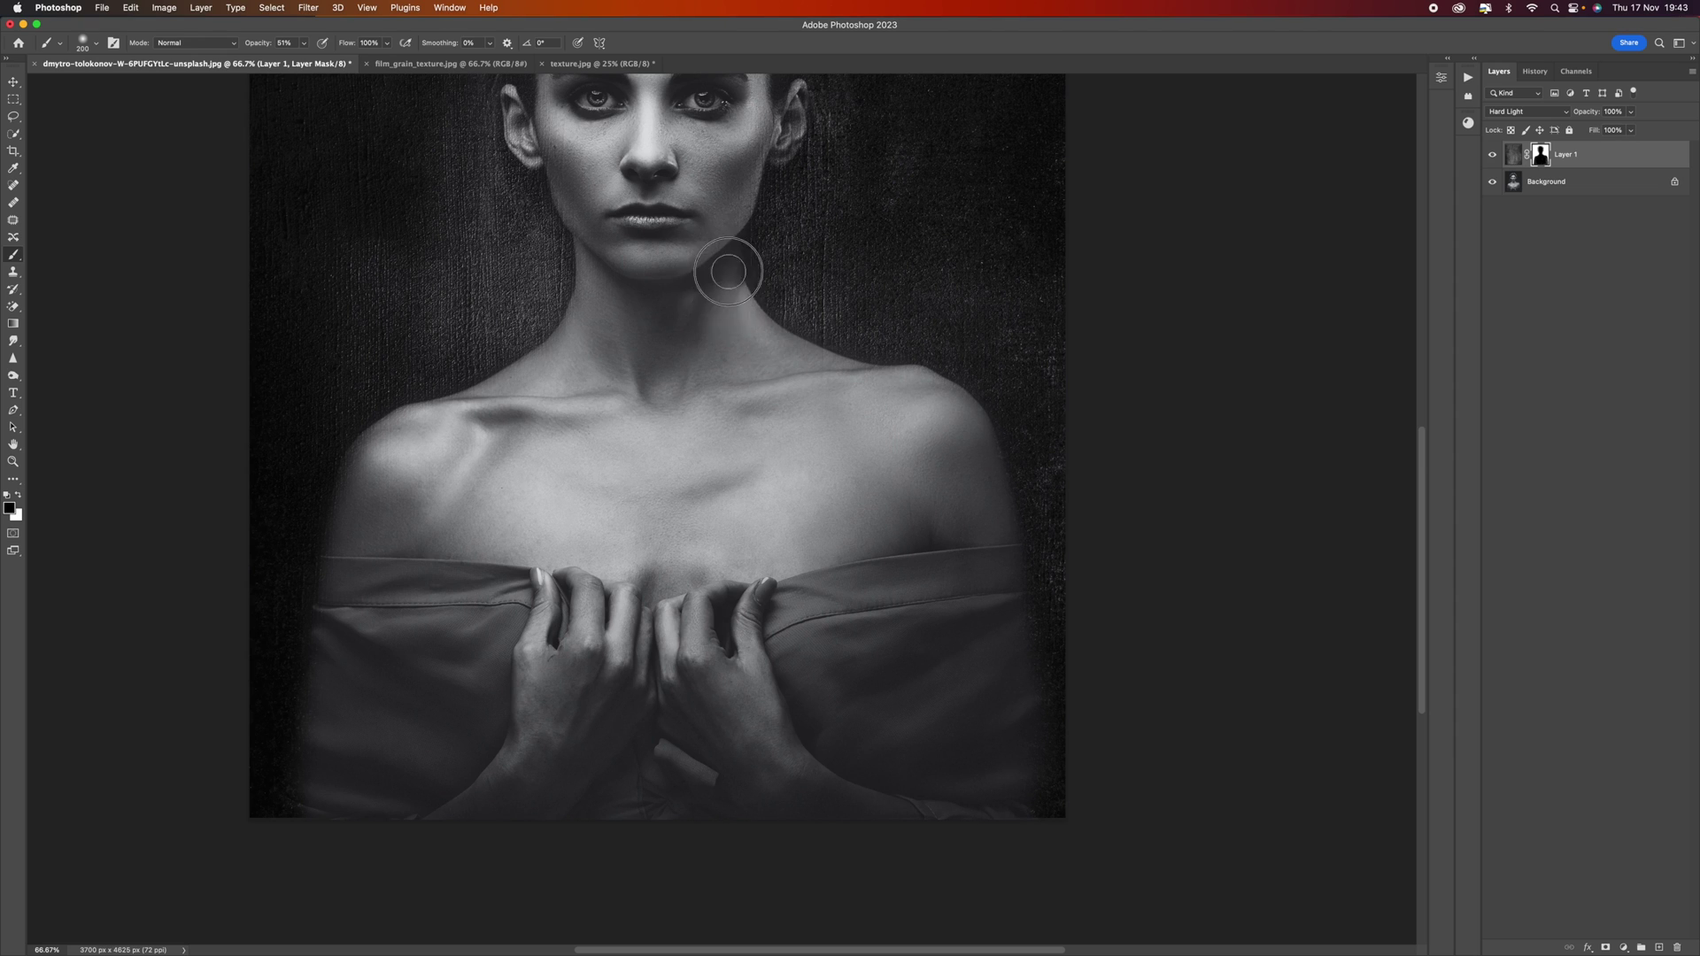
{"action": "scroll", "coordinate": [718, 275], "scroll_direction": "up", "scroll_amount": 5}
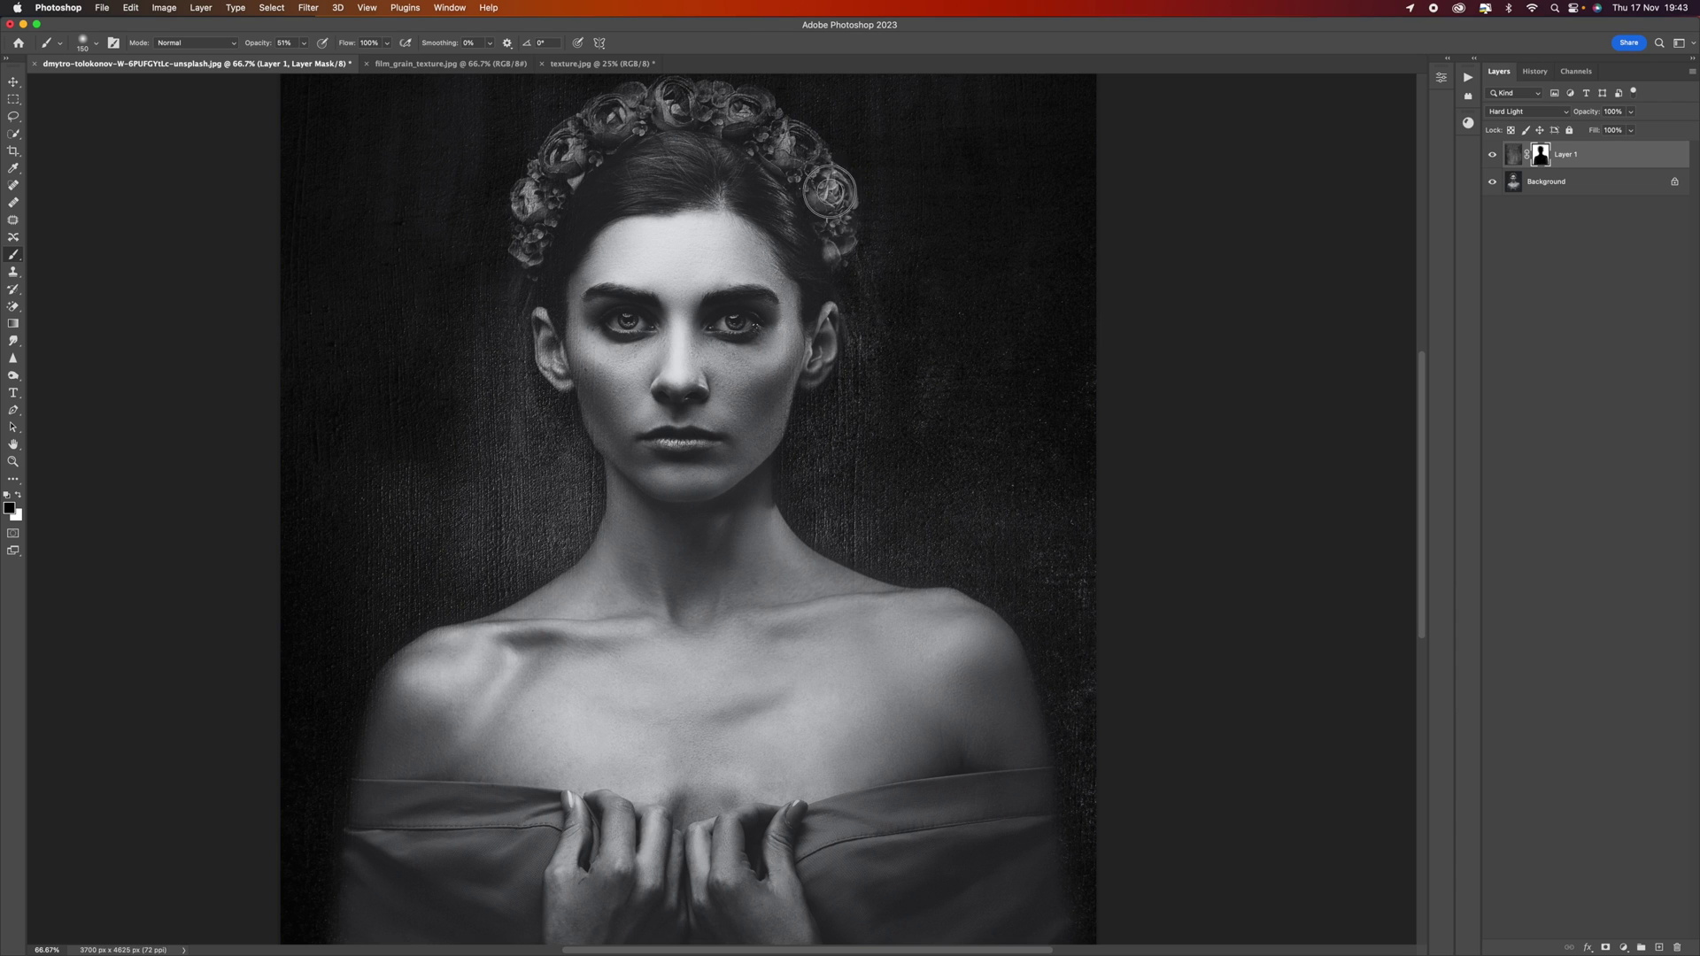
{"action": "scroll", "coordinate": [824, 190], "scroll_direction": "up", "scroll_amount": 2}
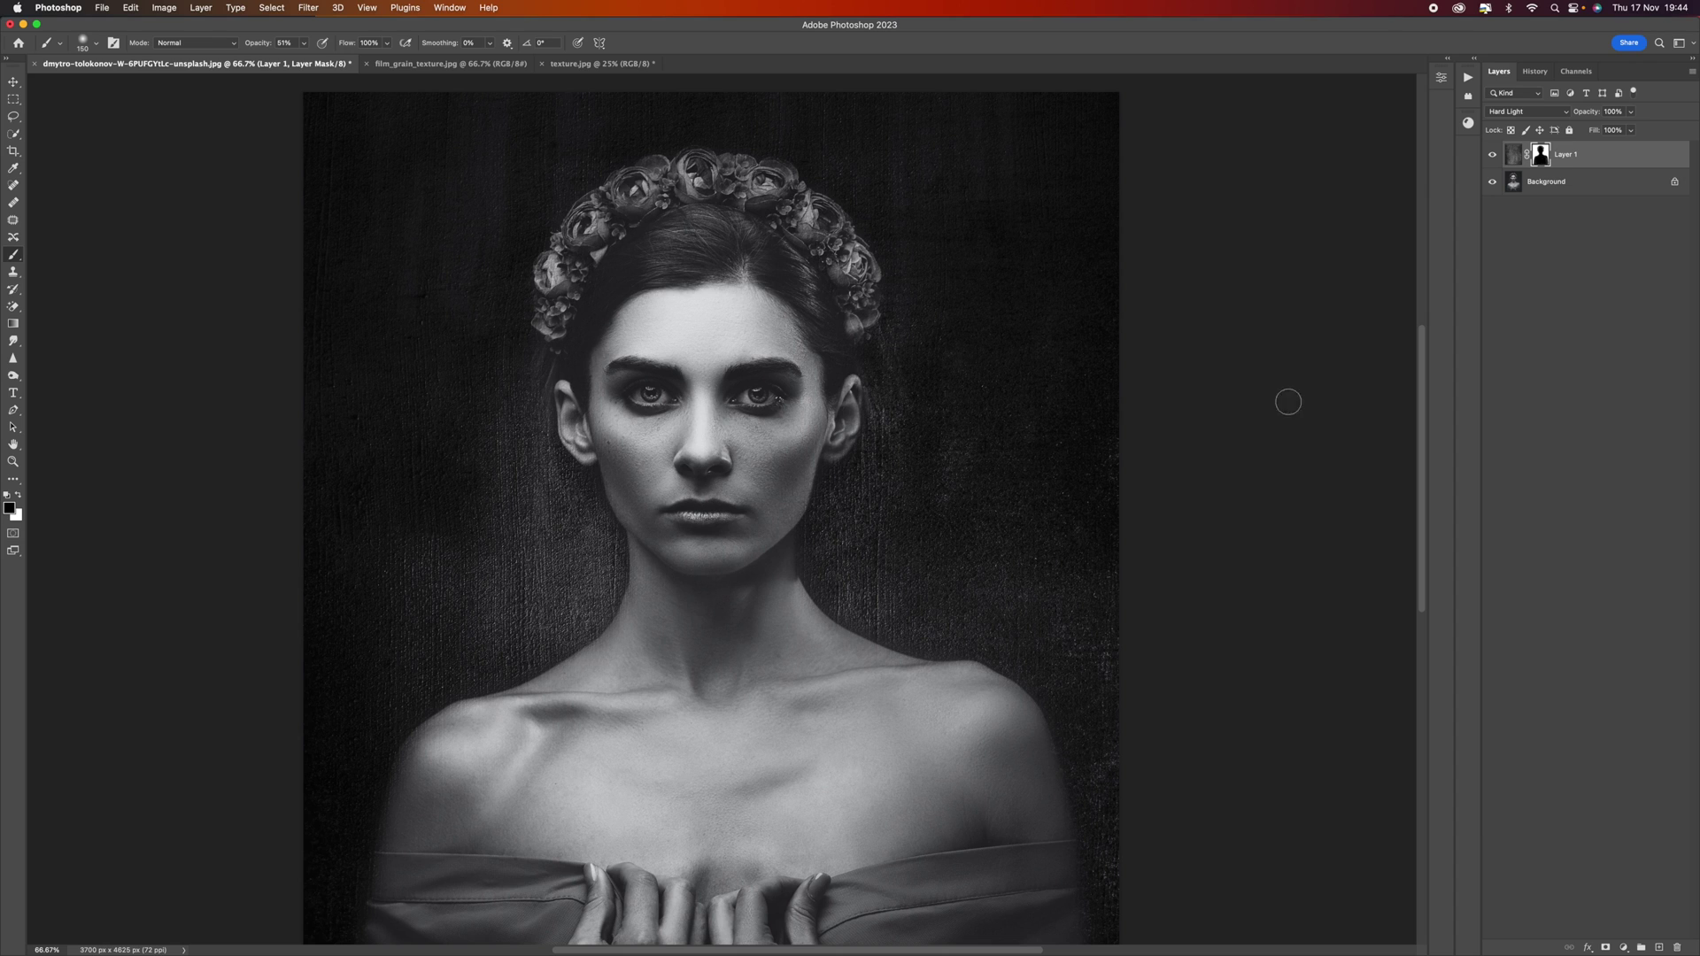
View Layer 1's mask alone, paint out grey patches over the head, then return to the composite.
{"action": "left_click", "coordinate": [1540, 157], "text": "alt"}
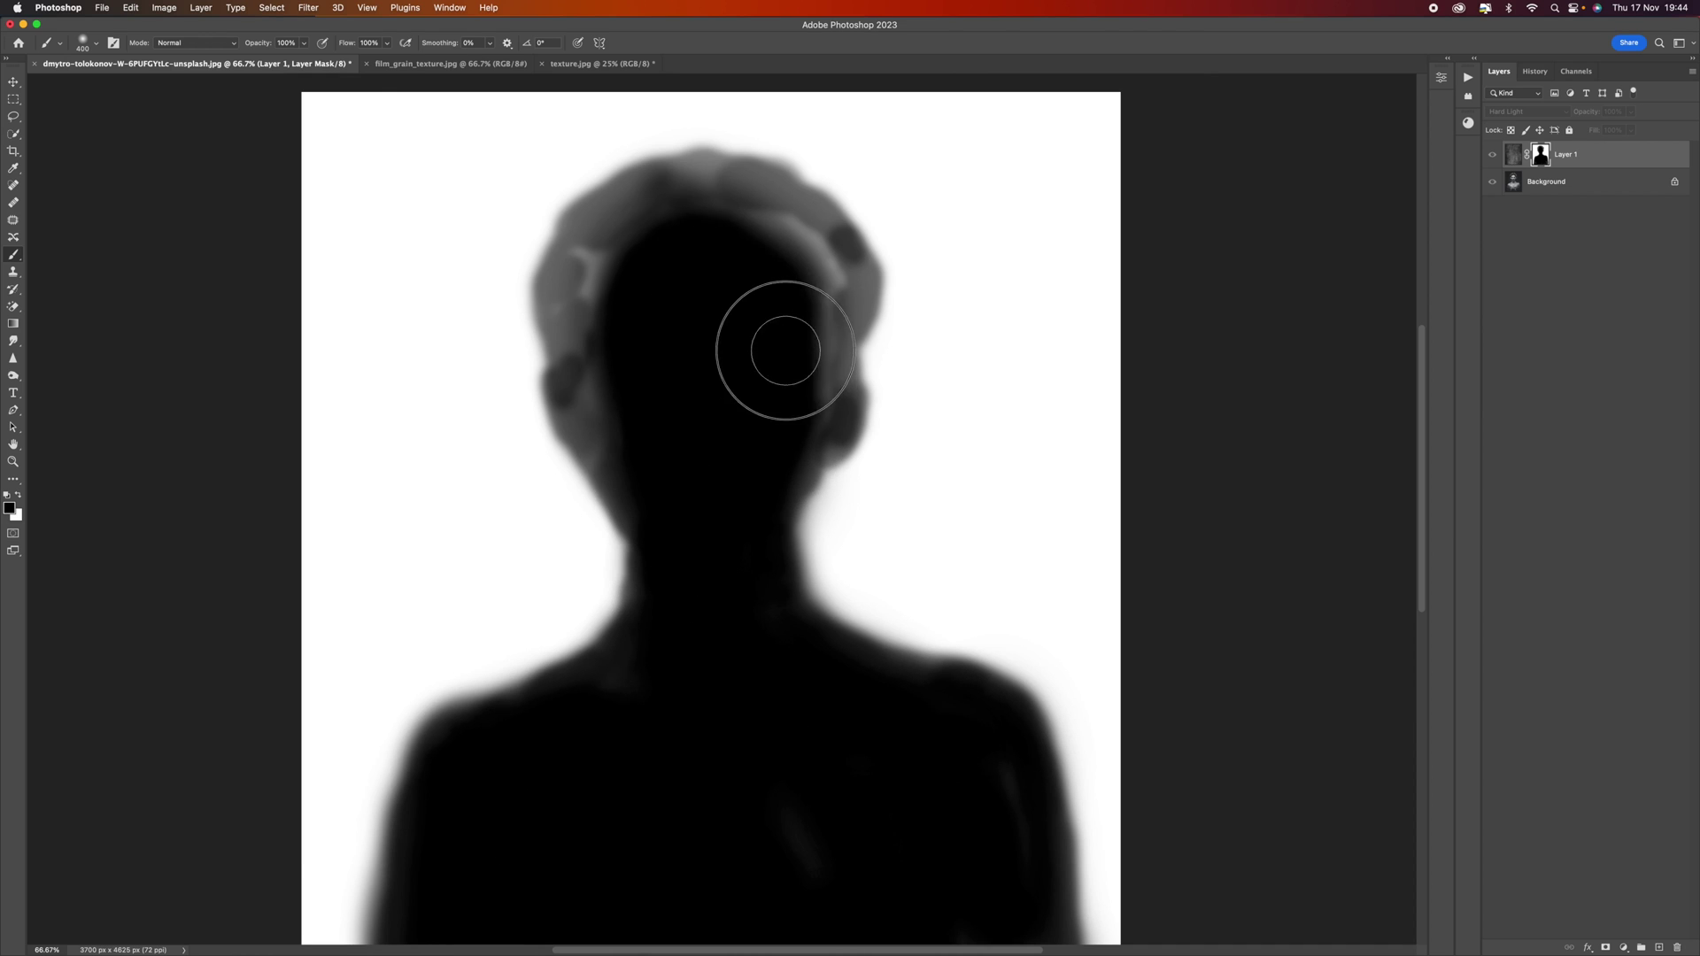
{"action": "mouse_move", "coordinate": [768, 259]}
{"action": "left_mouse_down"}
{"action": "mouse_move", "coordinate": [752, 274]}
{"action": "mouse_move", "coordinate": [744, 494]}
{"action": "mouse_move", "coordinate": [900, 779]}
{"action": "mouse_move", "coordinate": [625, 887]}
{"action": "left_mouse_up"}
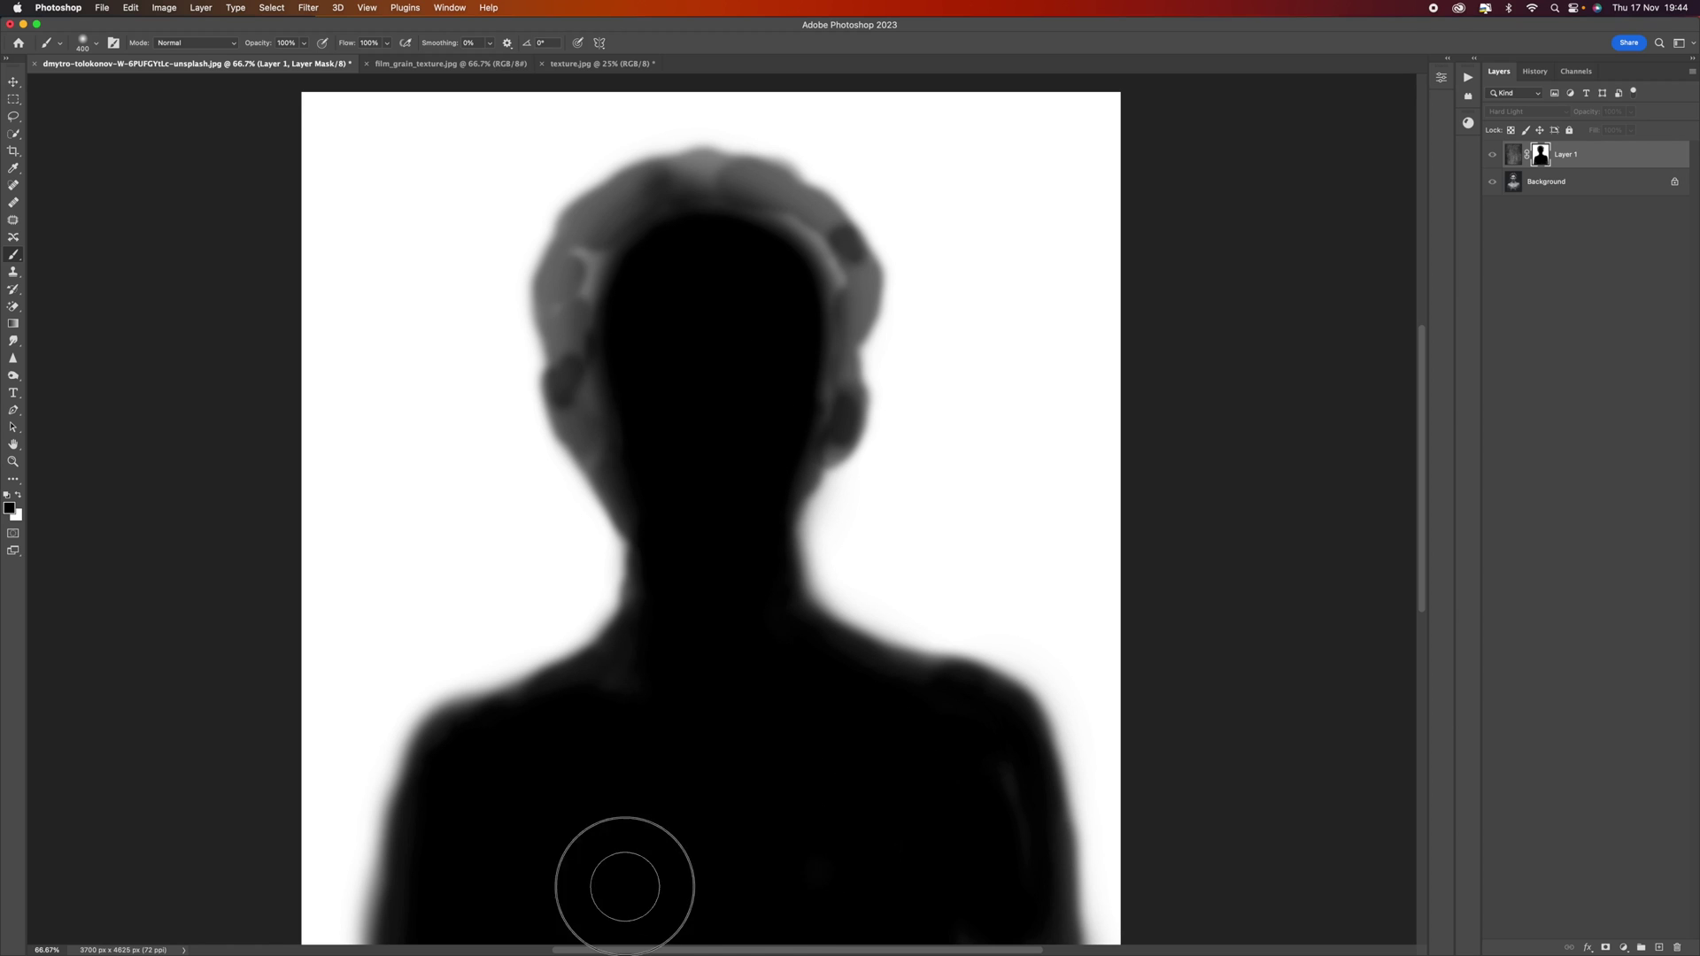
{"action": "left_click", "coordinate": [1541, 155], "text": "alt"}
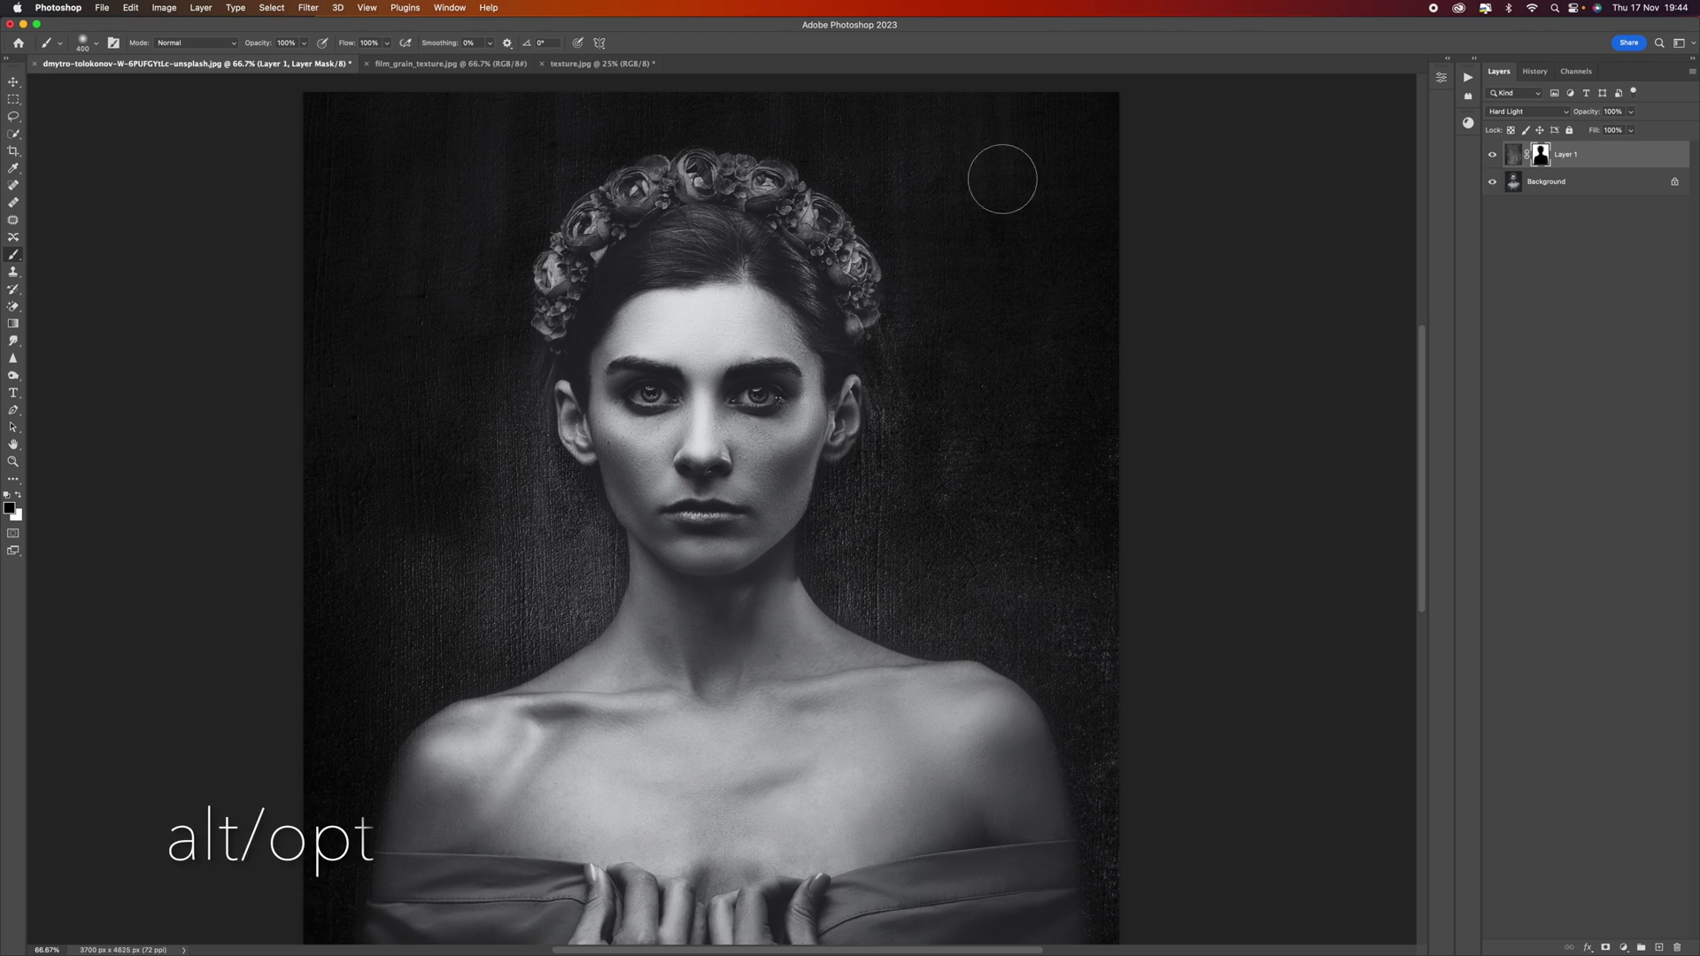
{"action": "scroll", "coordinate": [733, 417], "scroll_direction": "down", "scroll_amount": 2}
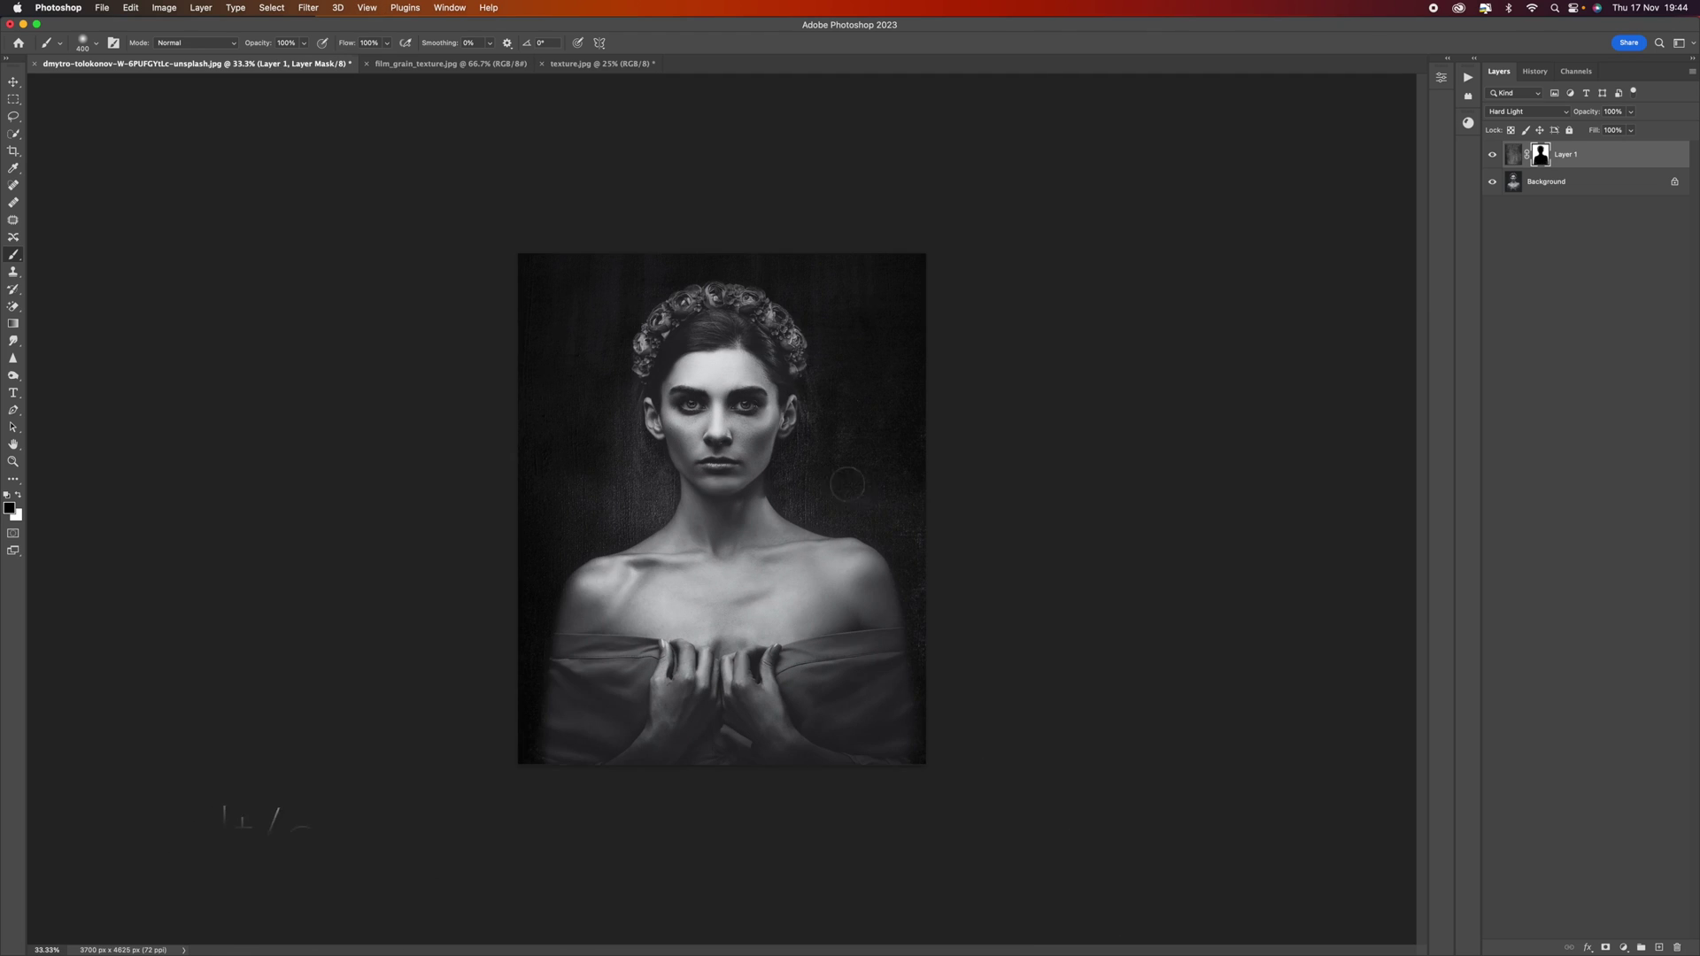
Apply a 2-pixel Gaussian Blur to Layer 1's texture pixels and inspect it at 100%.
{"action": "left_click", "coordinate": [1515, 155]}
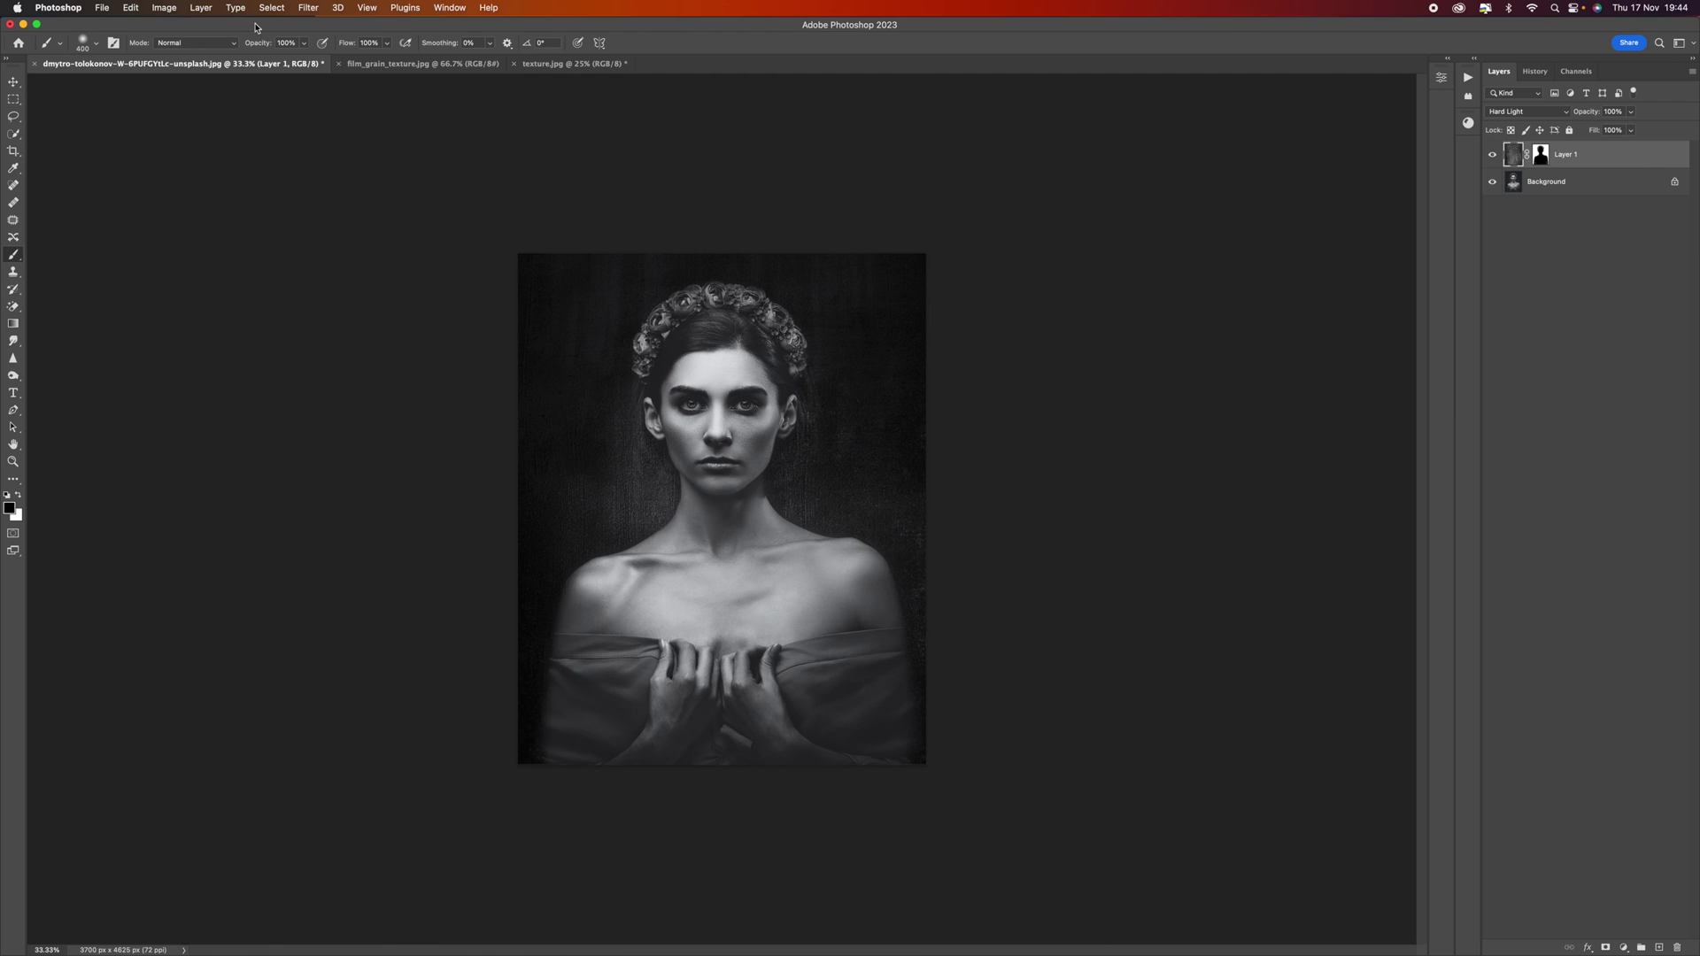
{"action": "left_click", "coordinate": [306, 8]}
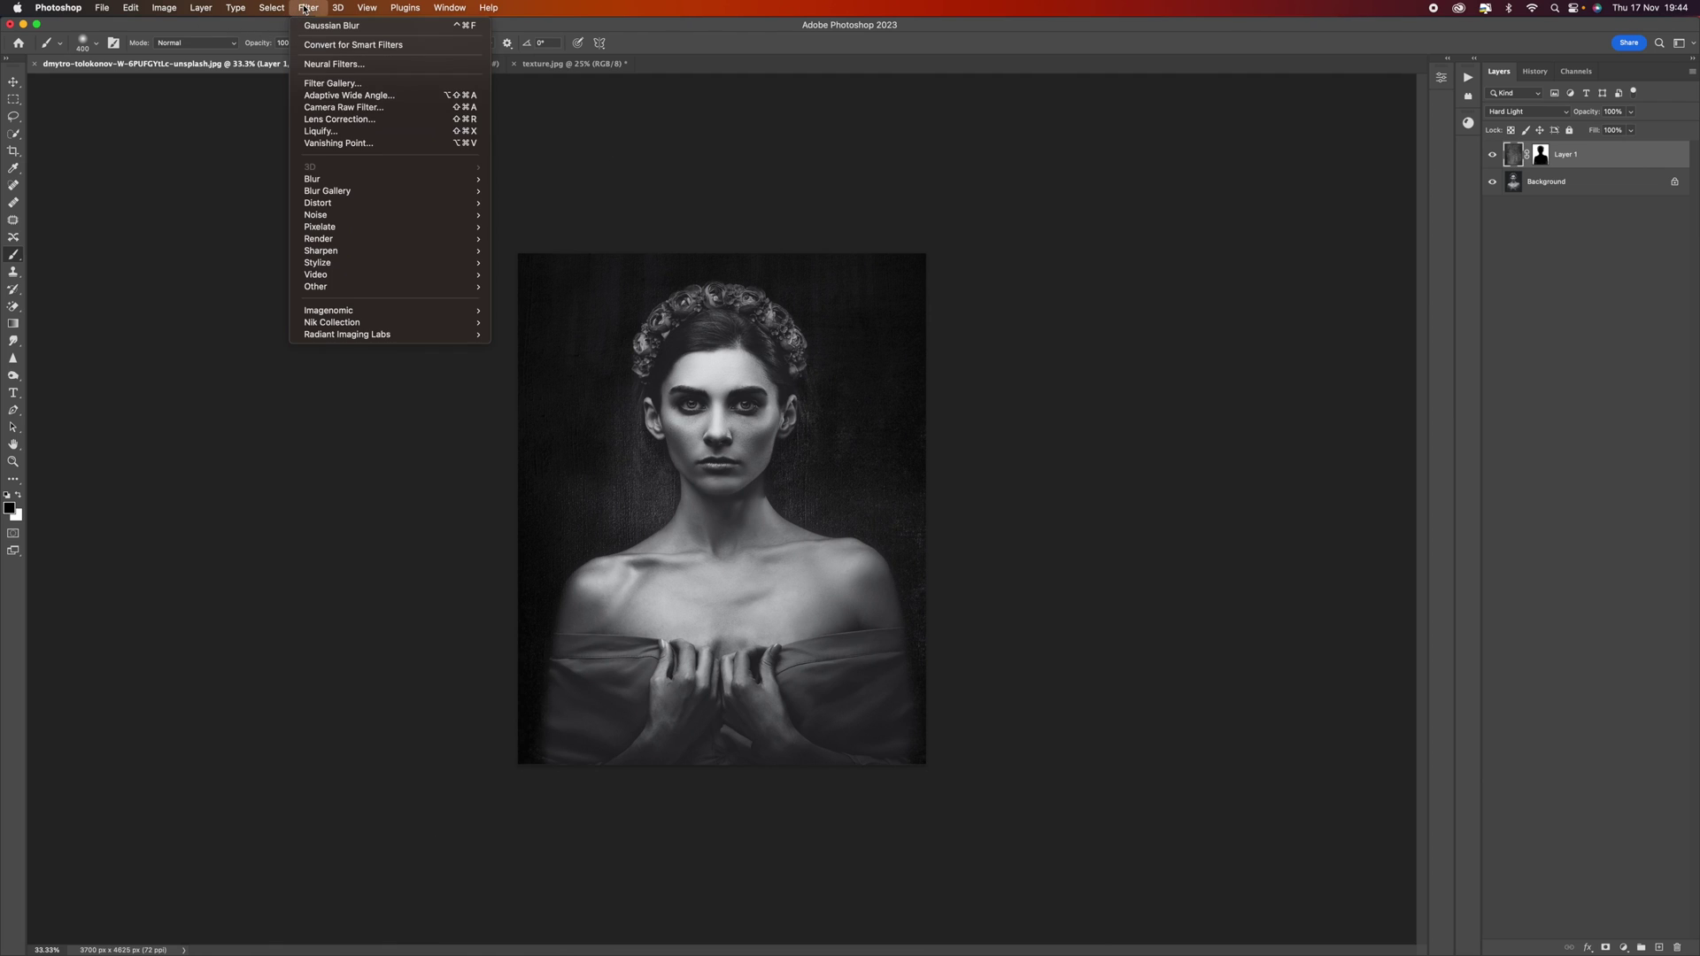
{"action": "mouse_move", "coordinate": [417, 179]}
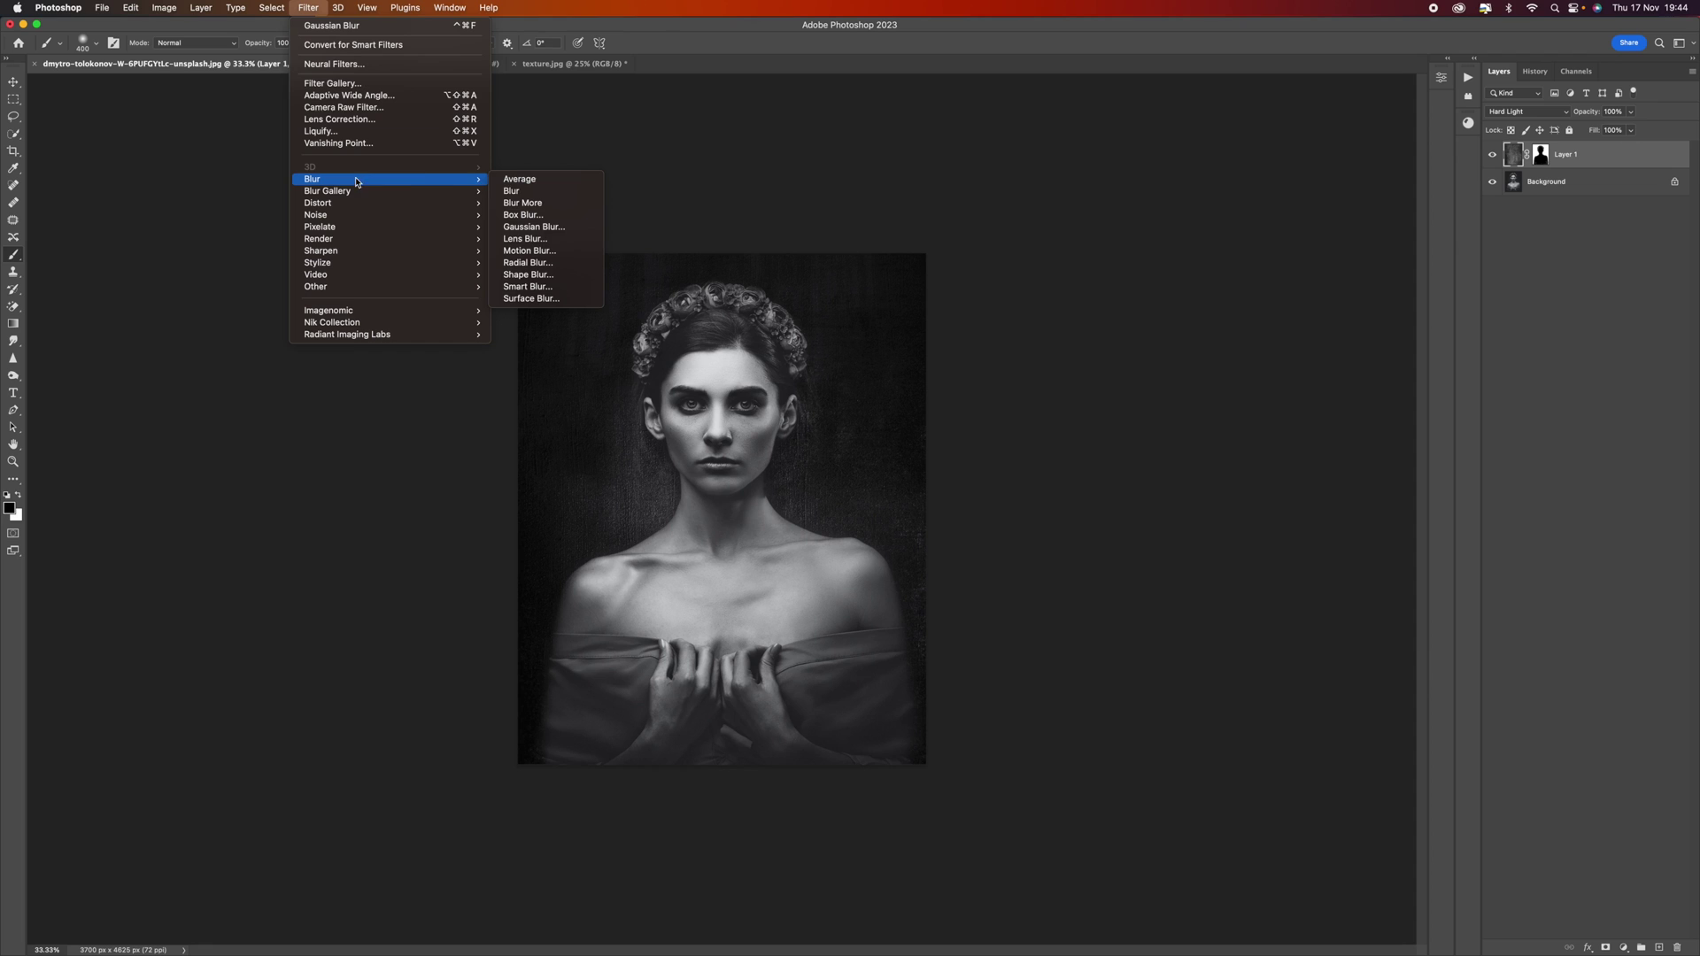
{"action": "left_click", "coordinate": [576, 234]}
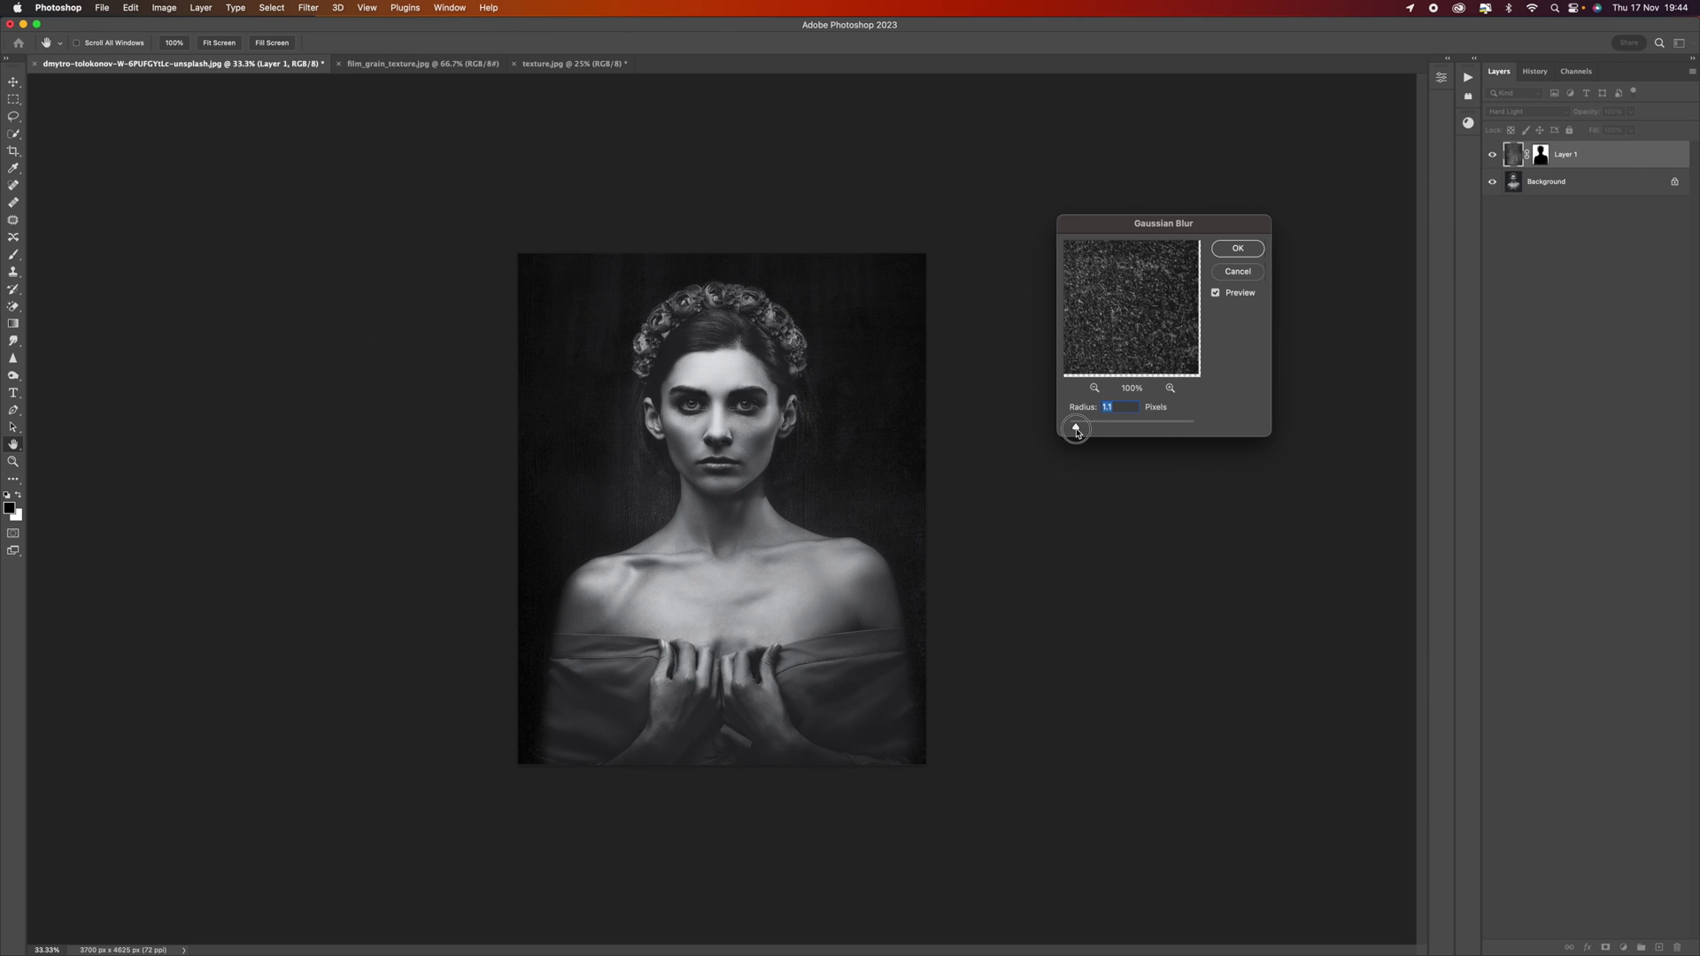
{"action": "left_click", "coordinate": [1237, 249]}
{"action": "key", "text": "super+plus"}
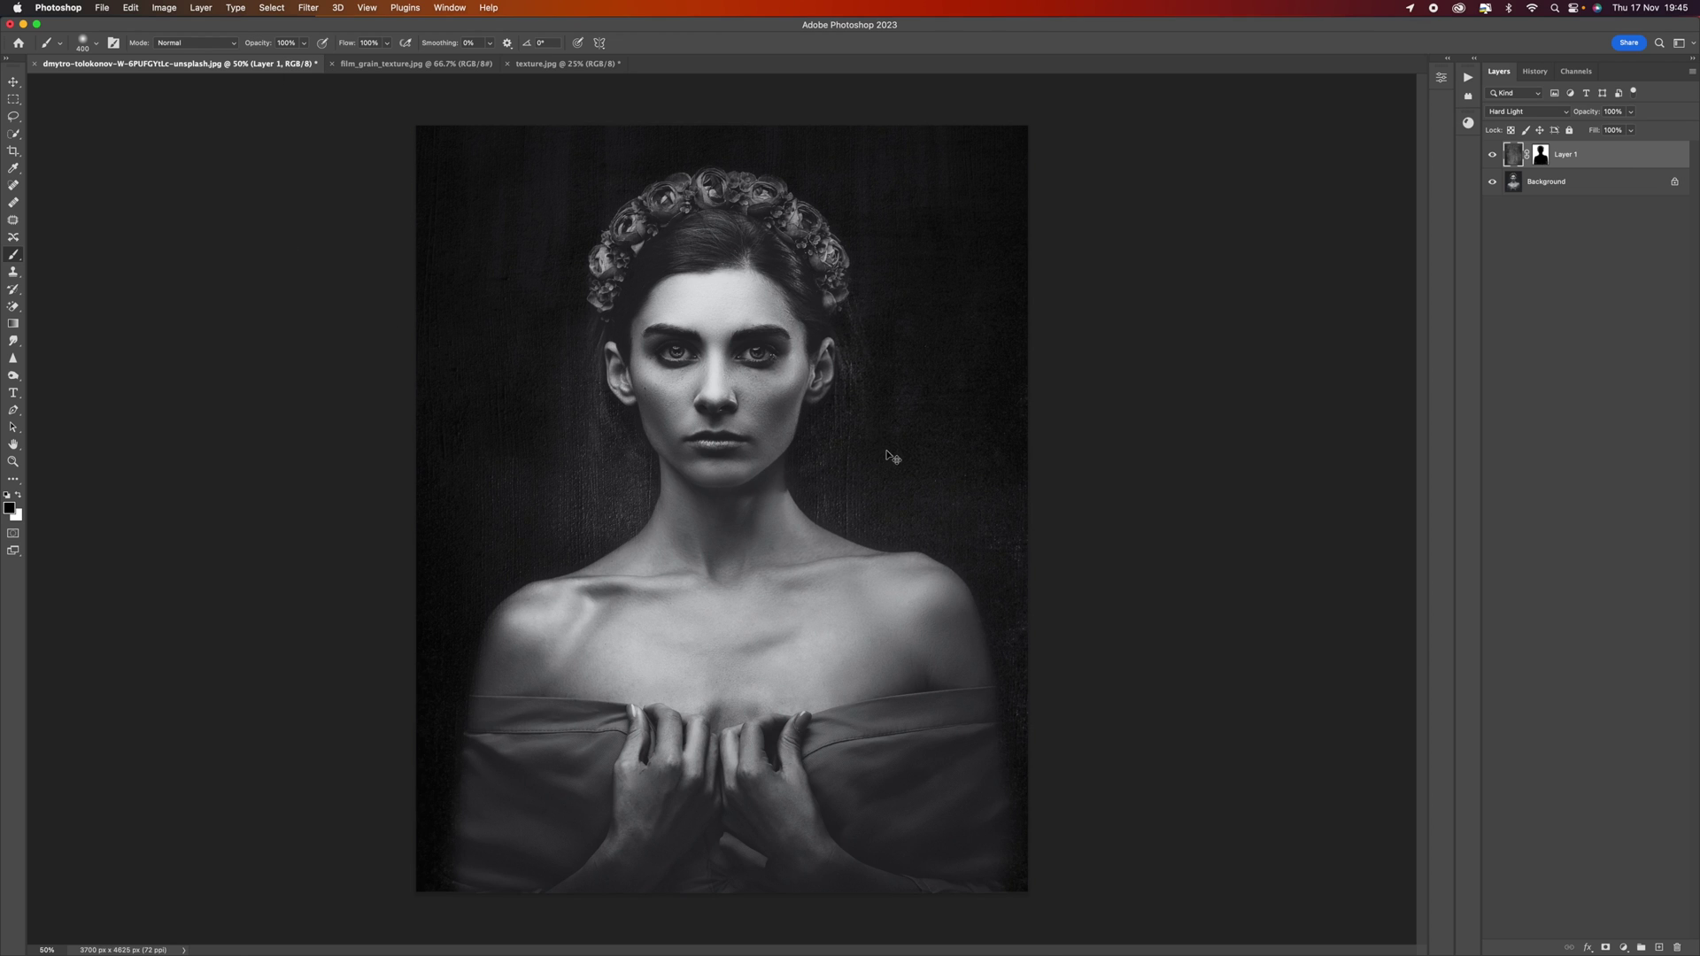
{"action": "key", "text": "super+plus"}
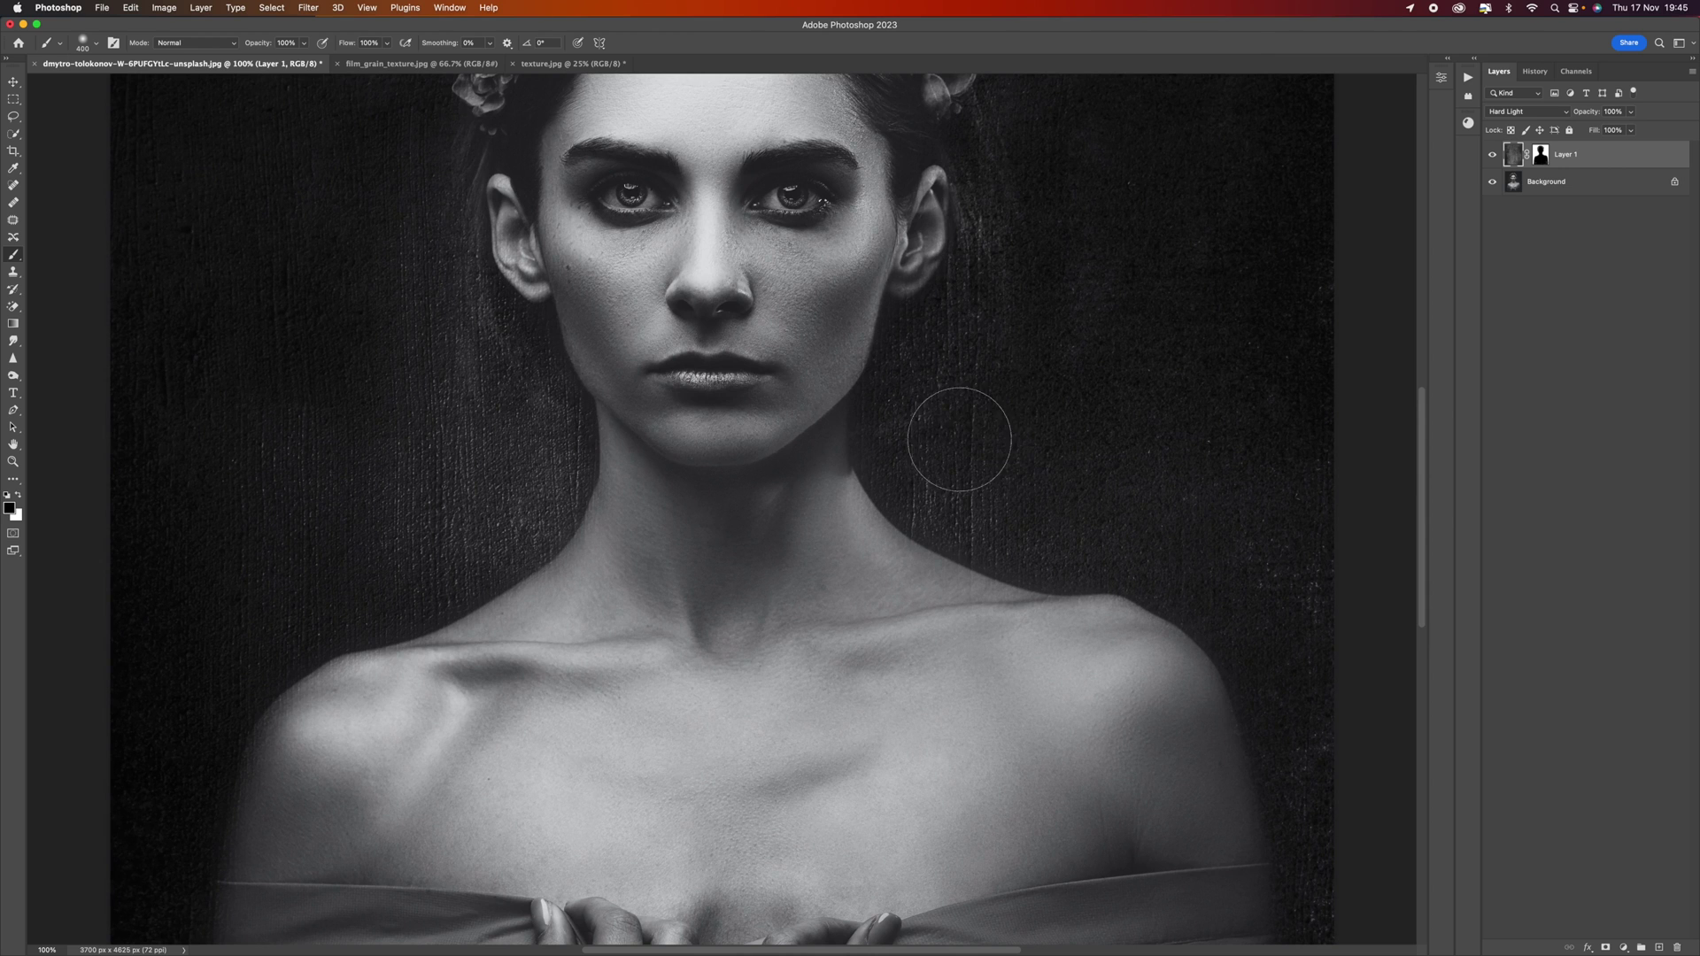
{"action": "key", "text": "super+minus"}
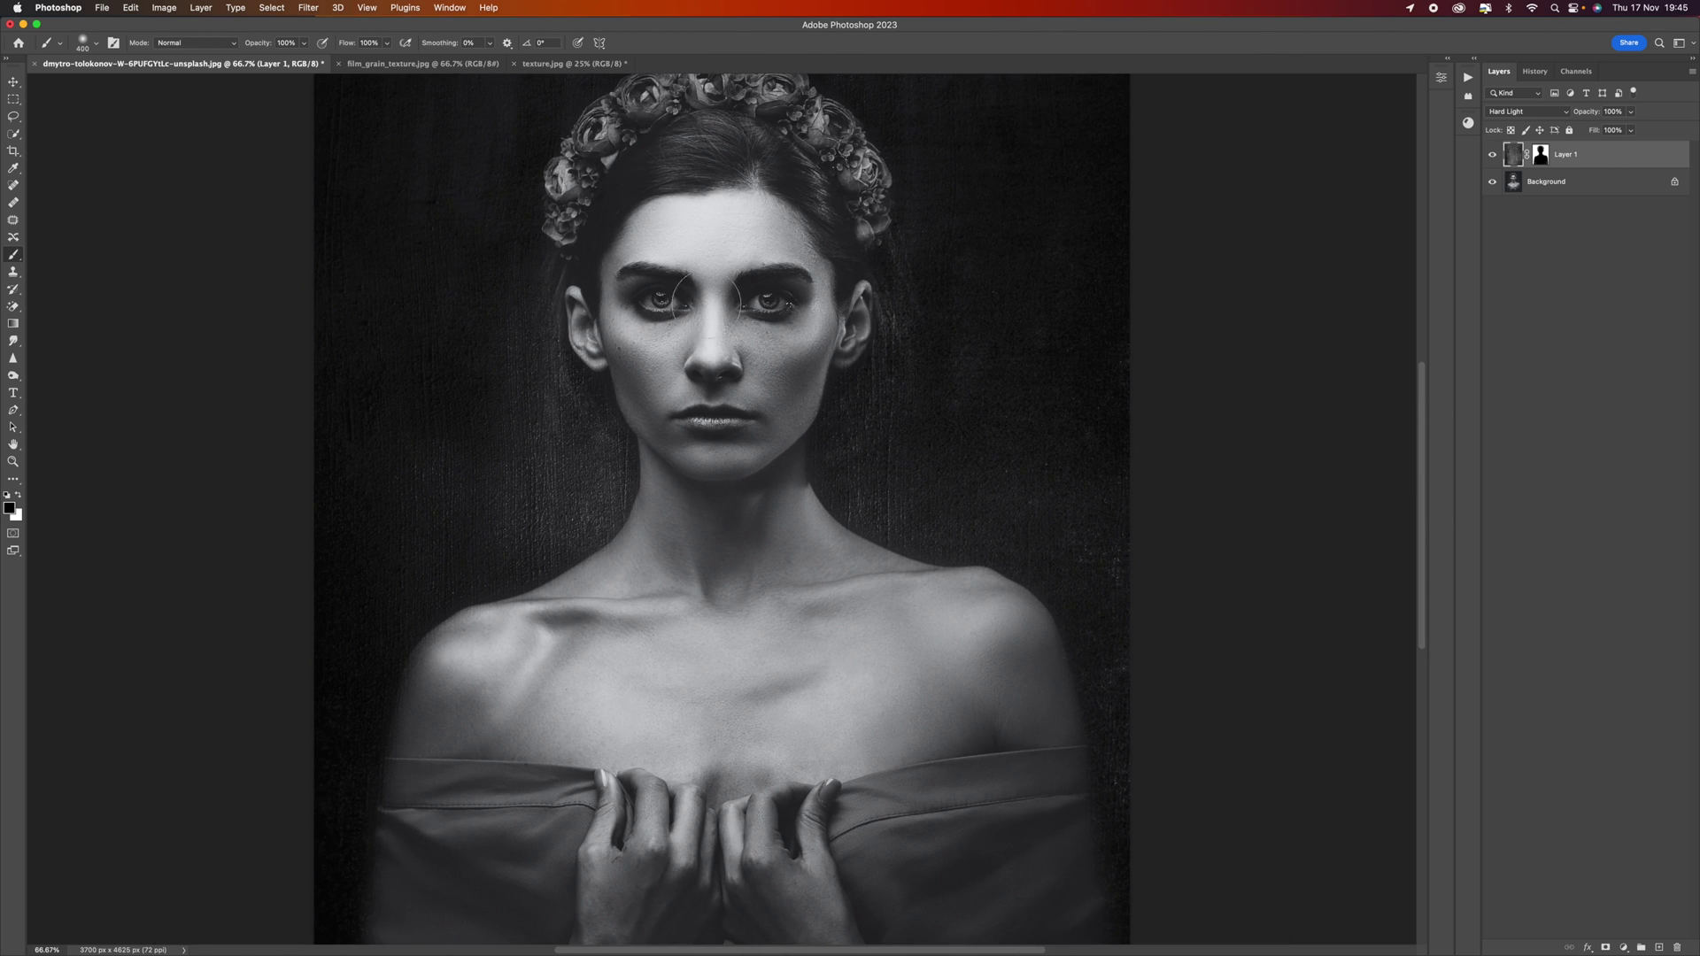
{"action": "key", "text": "super+minus"}
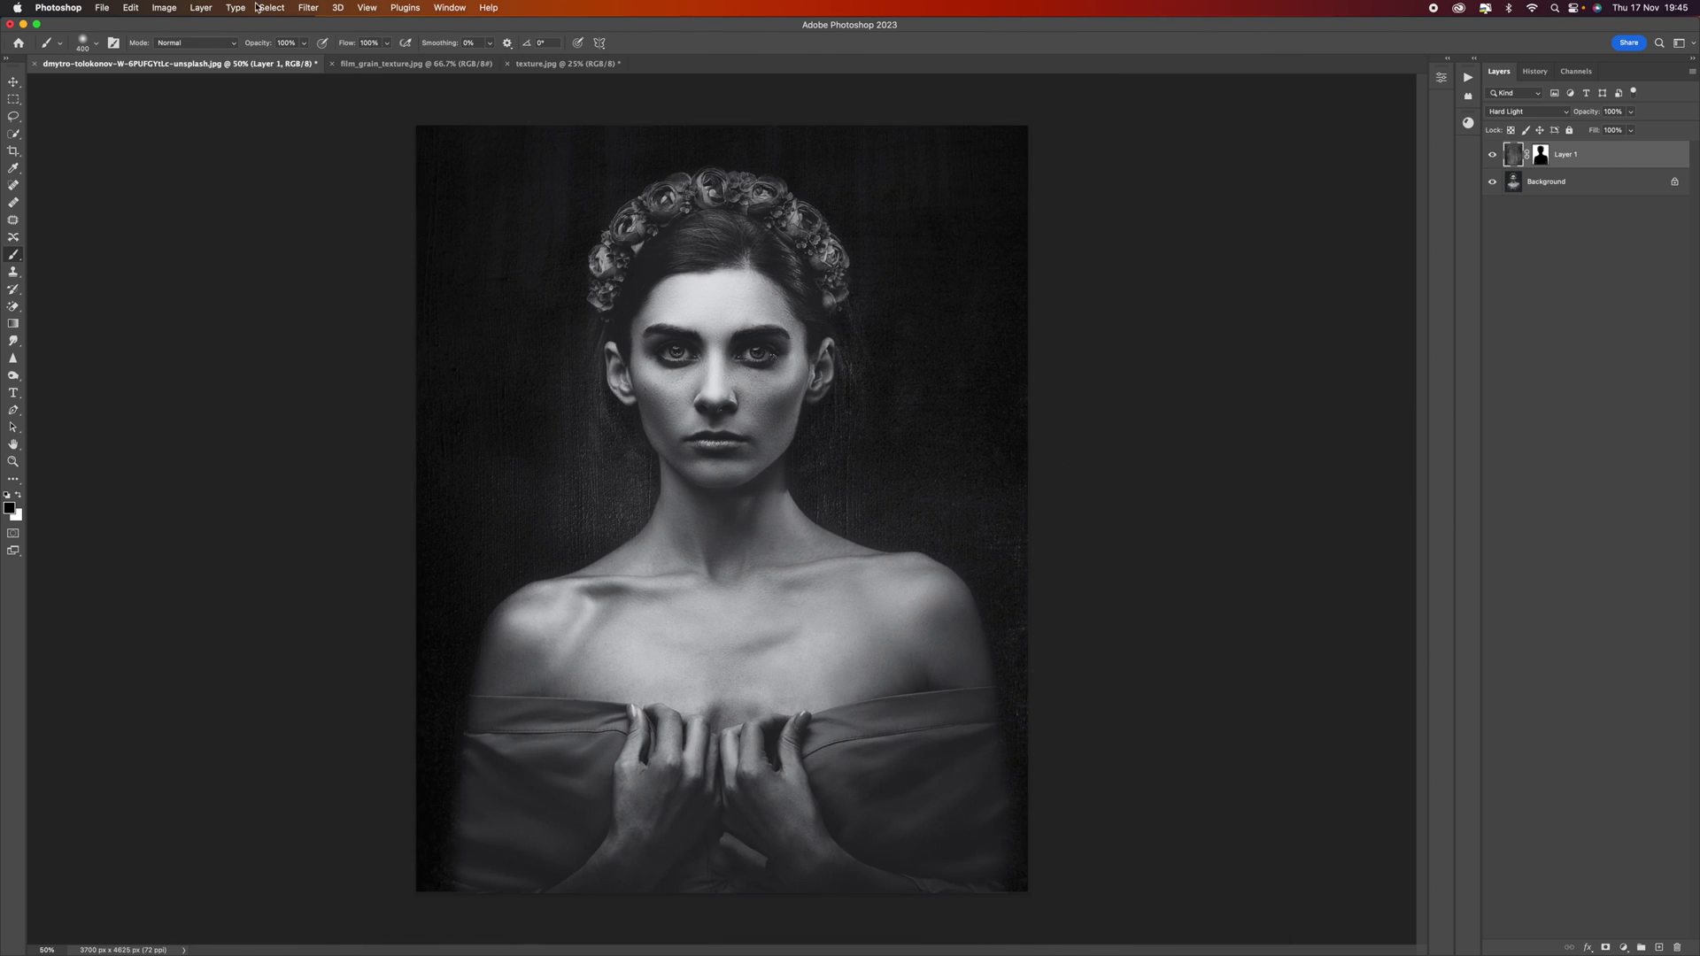
Apply the 2-pixel Gaussian Blur to the texture a second time and return to the Brush.
{"action": "left_click", "coordinate": [301, 8]}
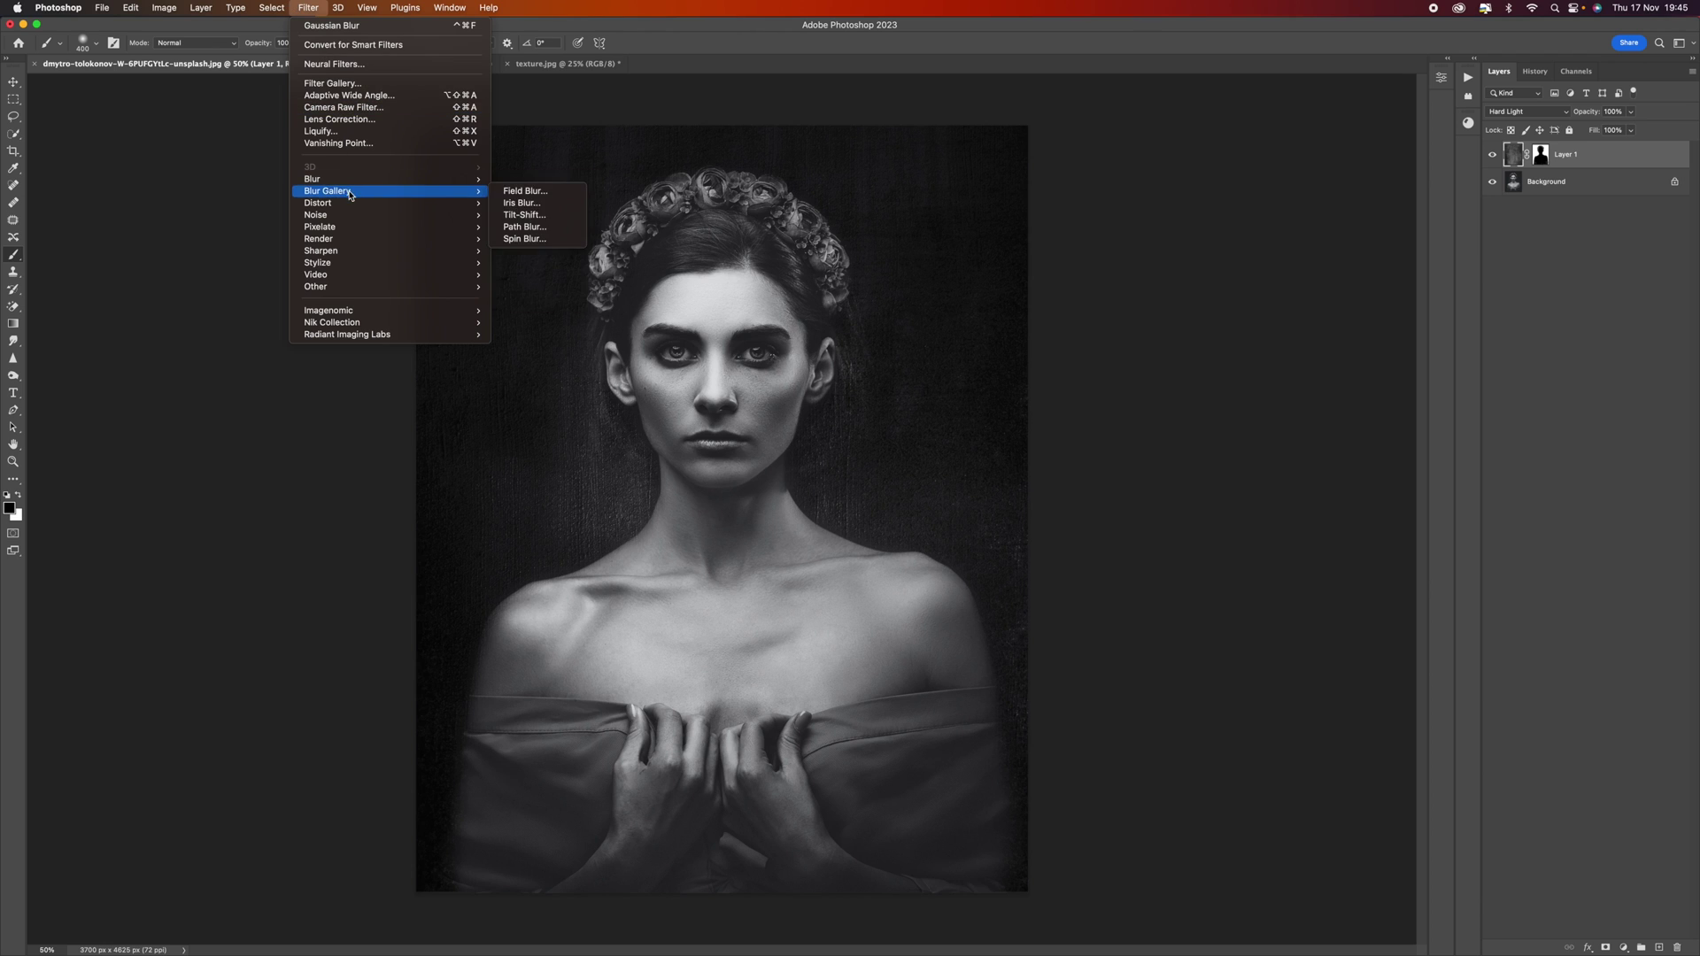
{"action": "left_click", "coordinate": [545, 226]}
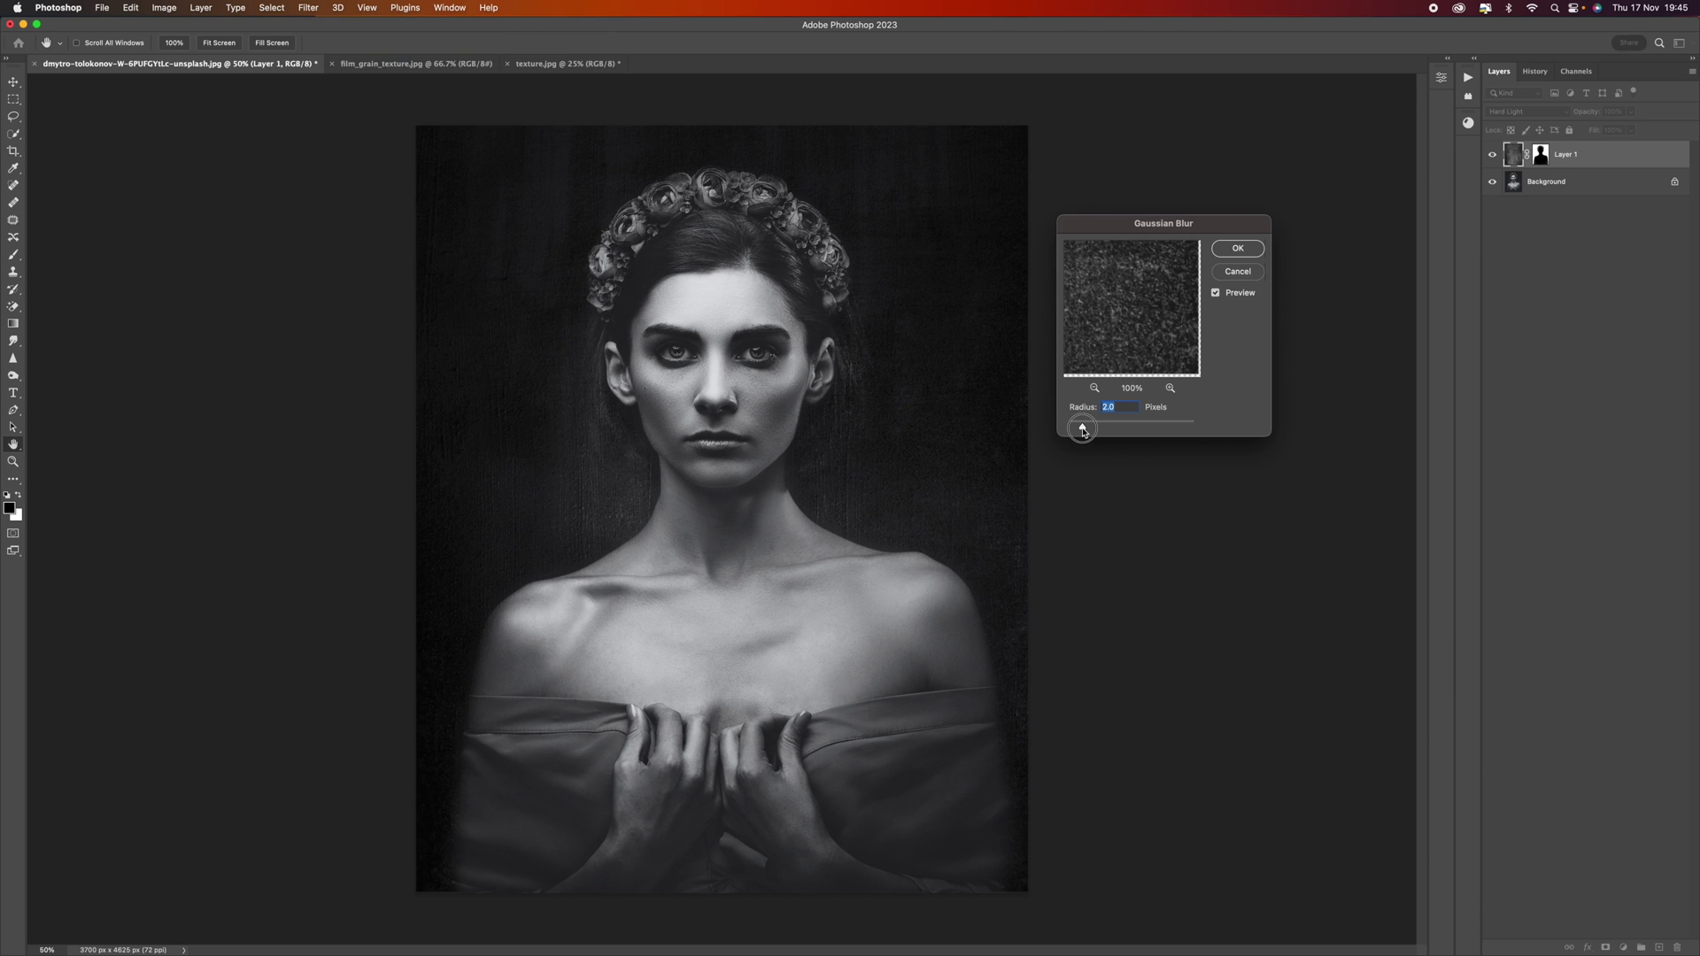
{"action": "left_click", "coordinate": [1238, 248]}
{"action": "key", "text": "b"}
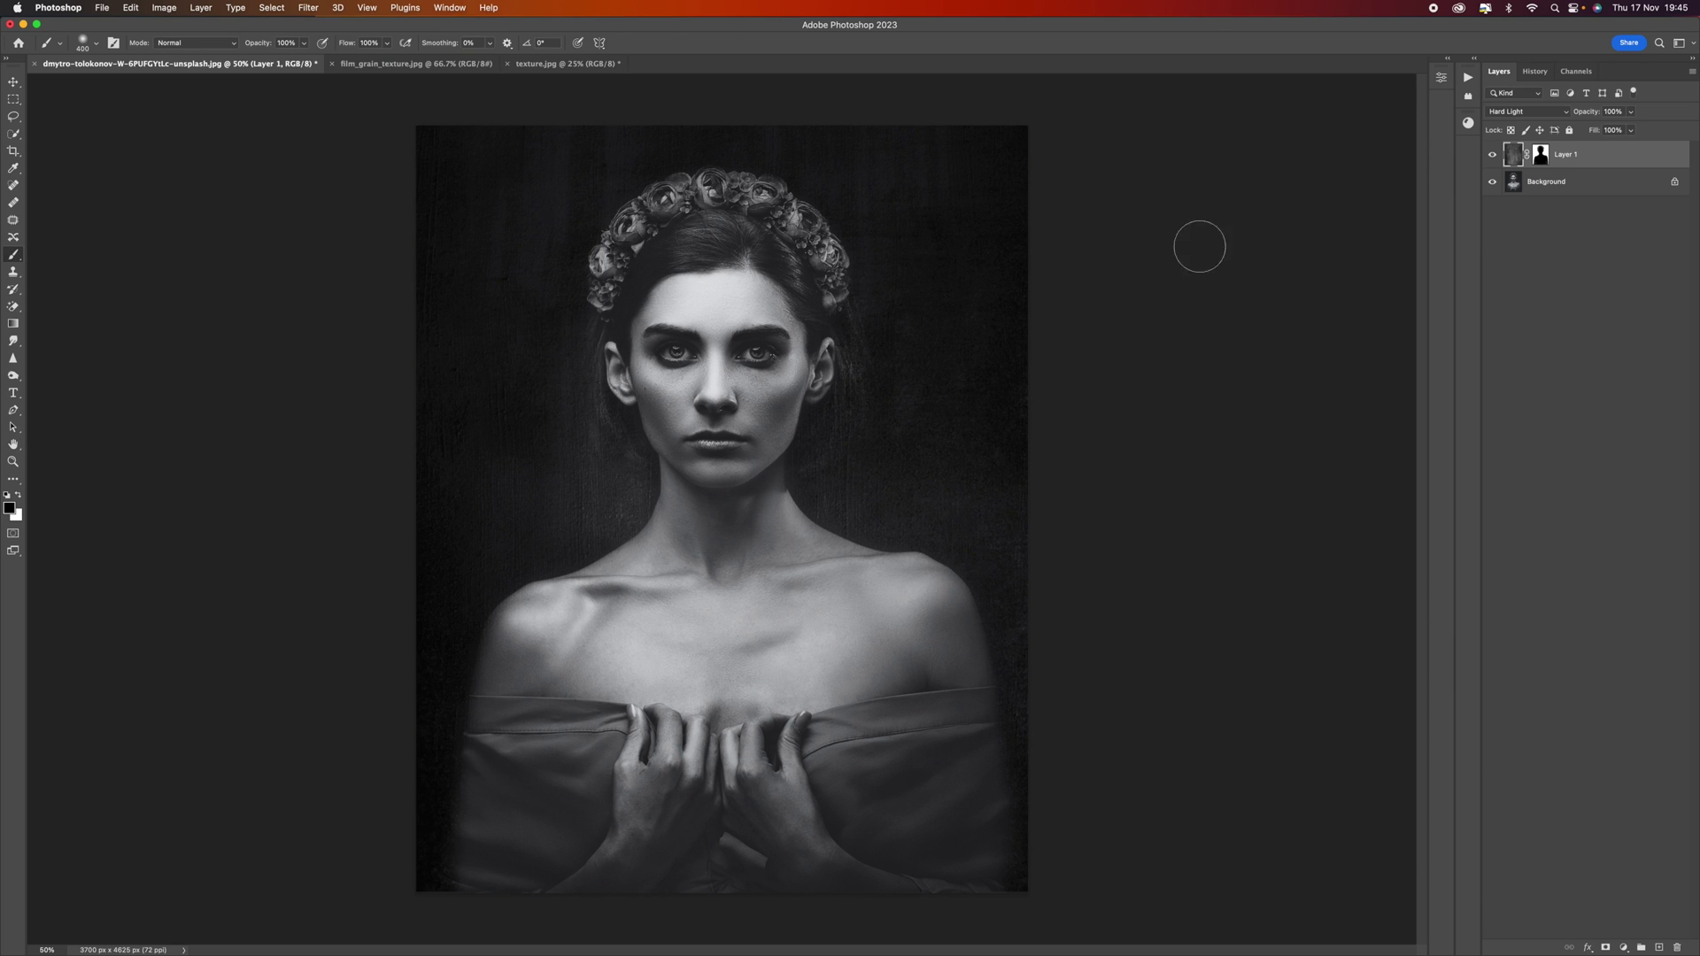
{"action": "key", "text": "super+equal"}
{"action": "key", "text": "super+equal"}
{"action": "key", "text": "super+minus"}
{"action": "key", "text": "super+minus"}
{"action": "key", "text": "super+minus"}
{"action": "key", "text": "super+equal"}
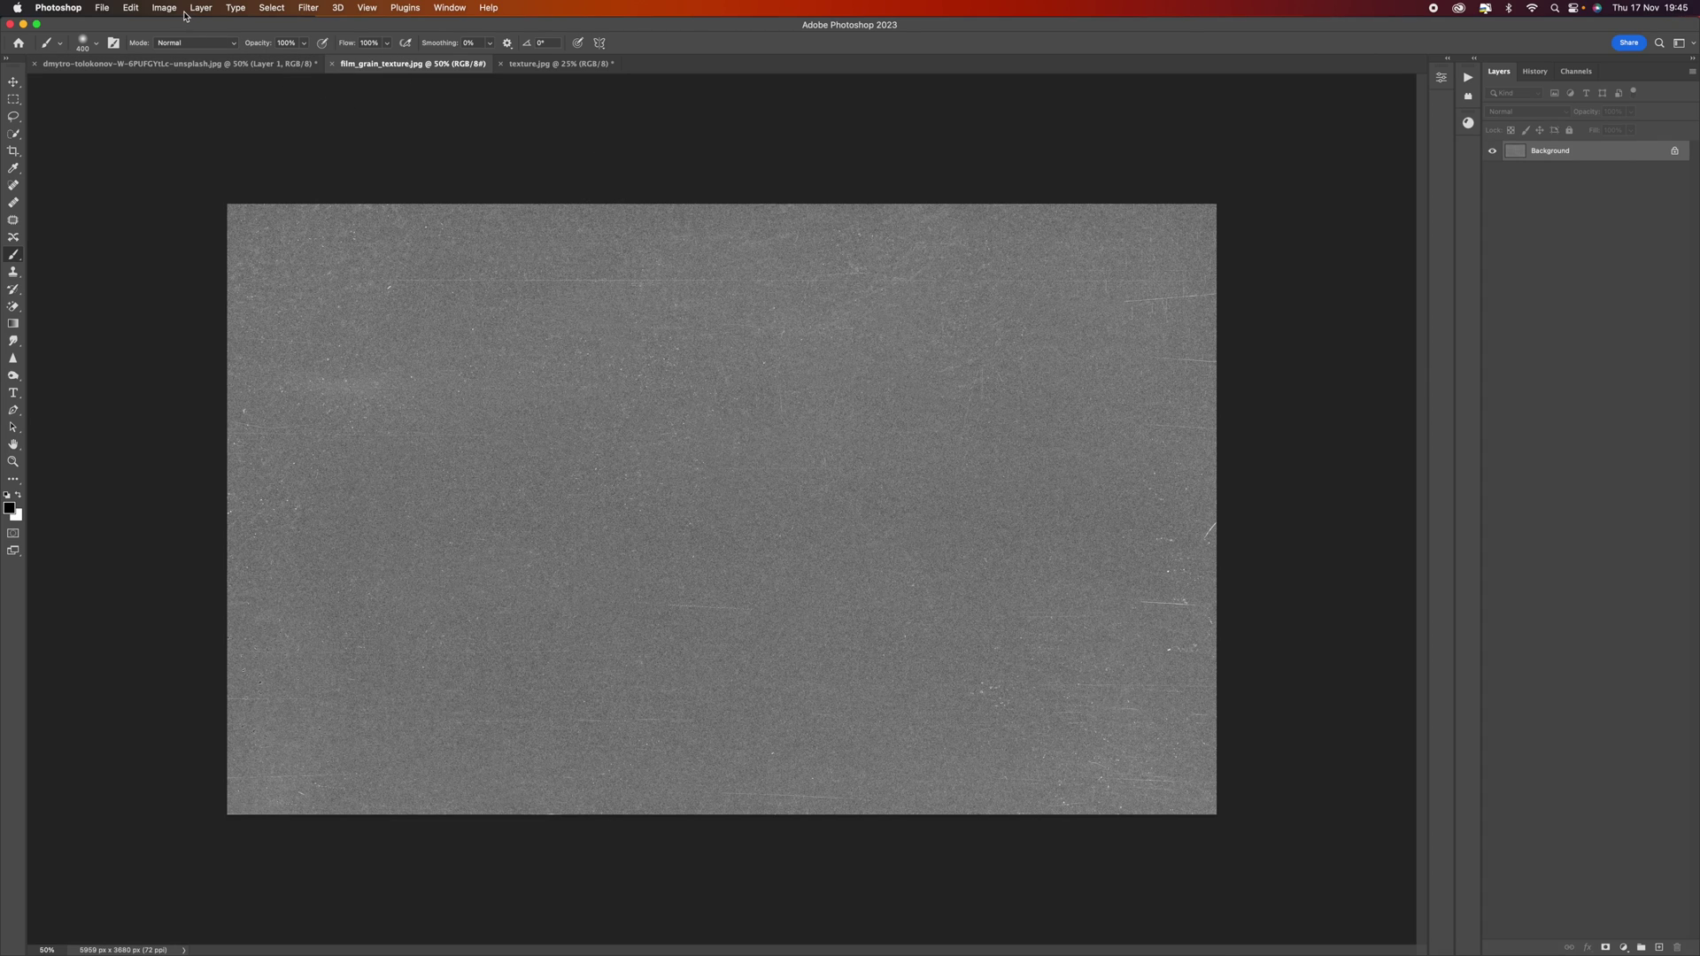
Rotate film_grain_texture.jpg 90° clockwise into a vertical, portrait orientation.
{"action": "left_click", "coordinate": [168, 9]}
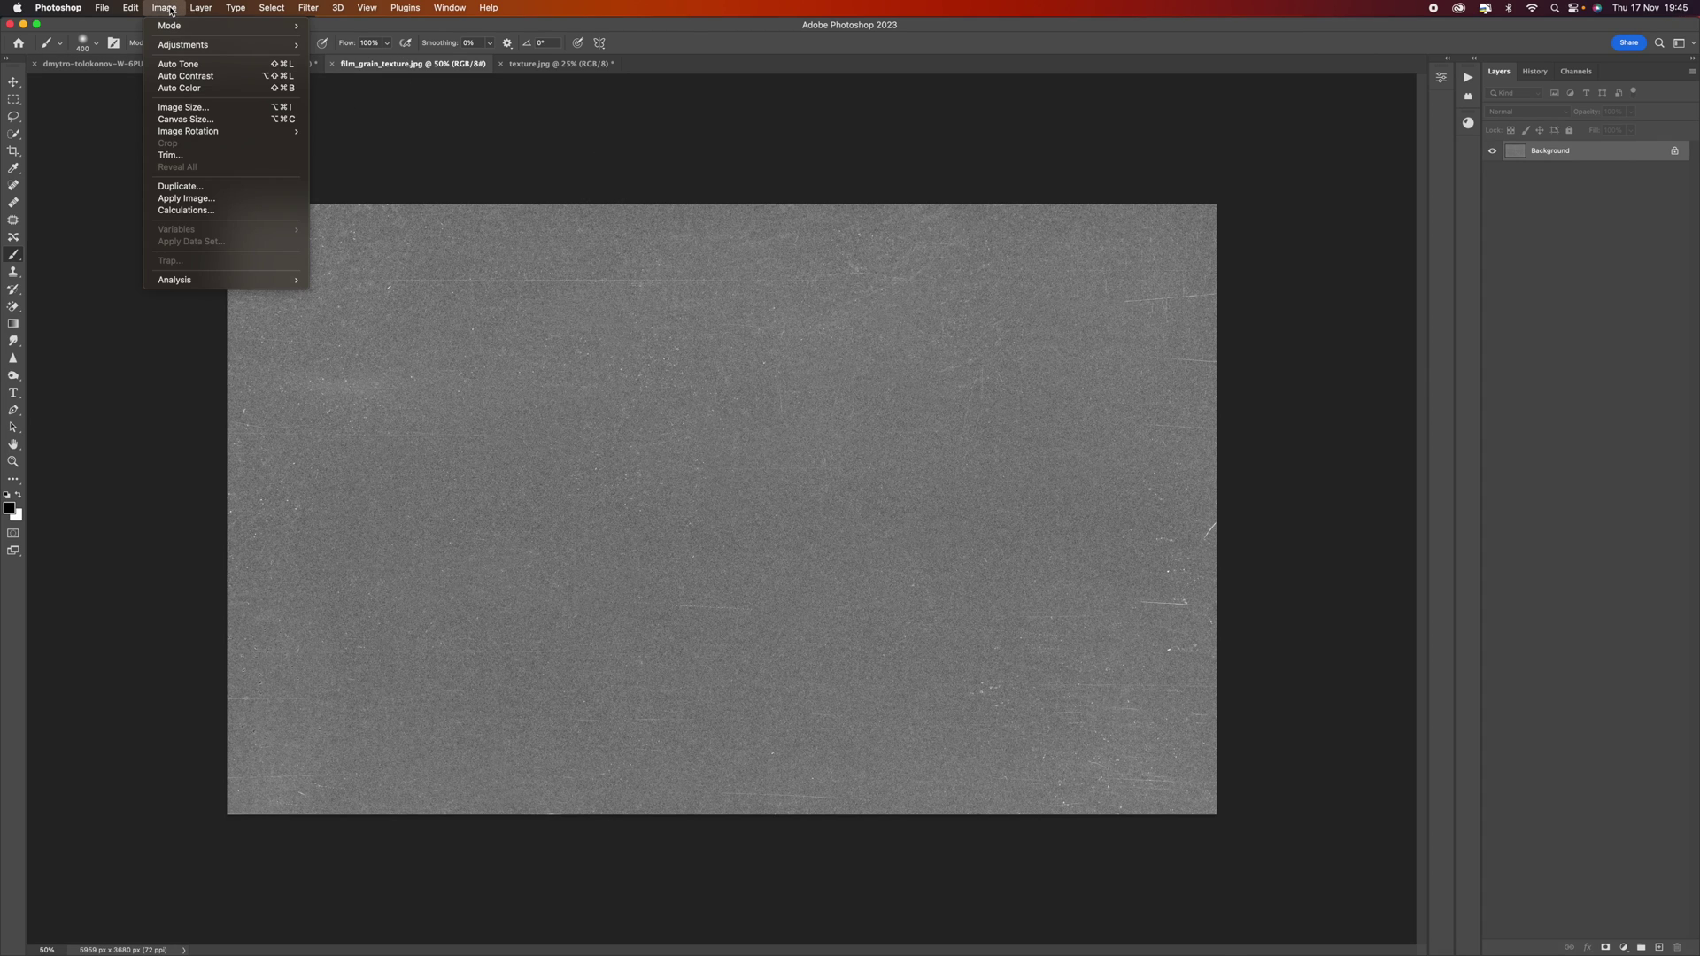
{"action": "mouse_move", "coordinate": [266, 131]}
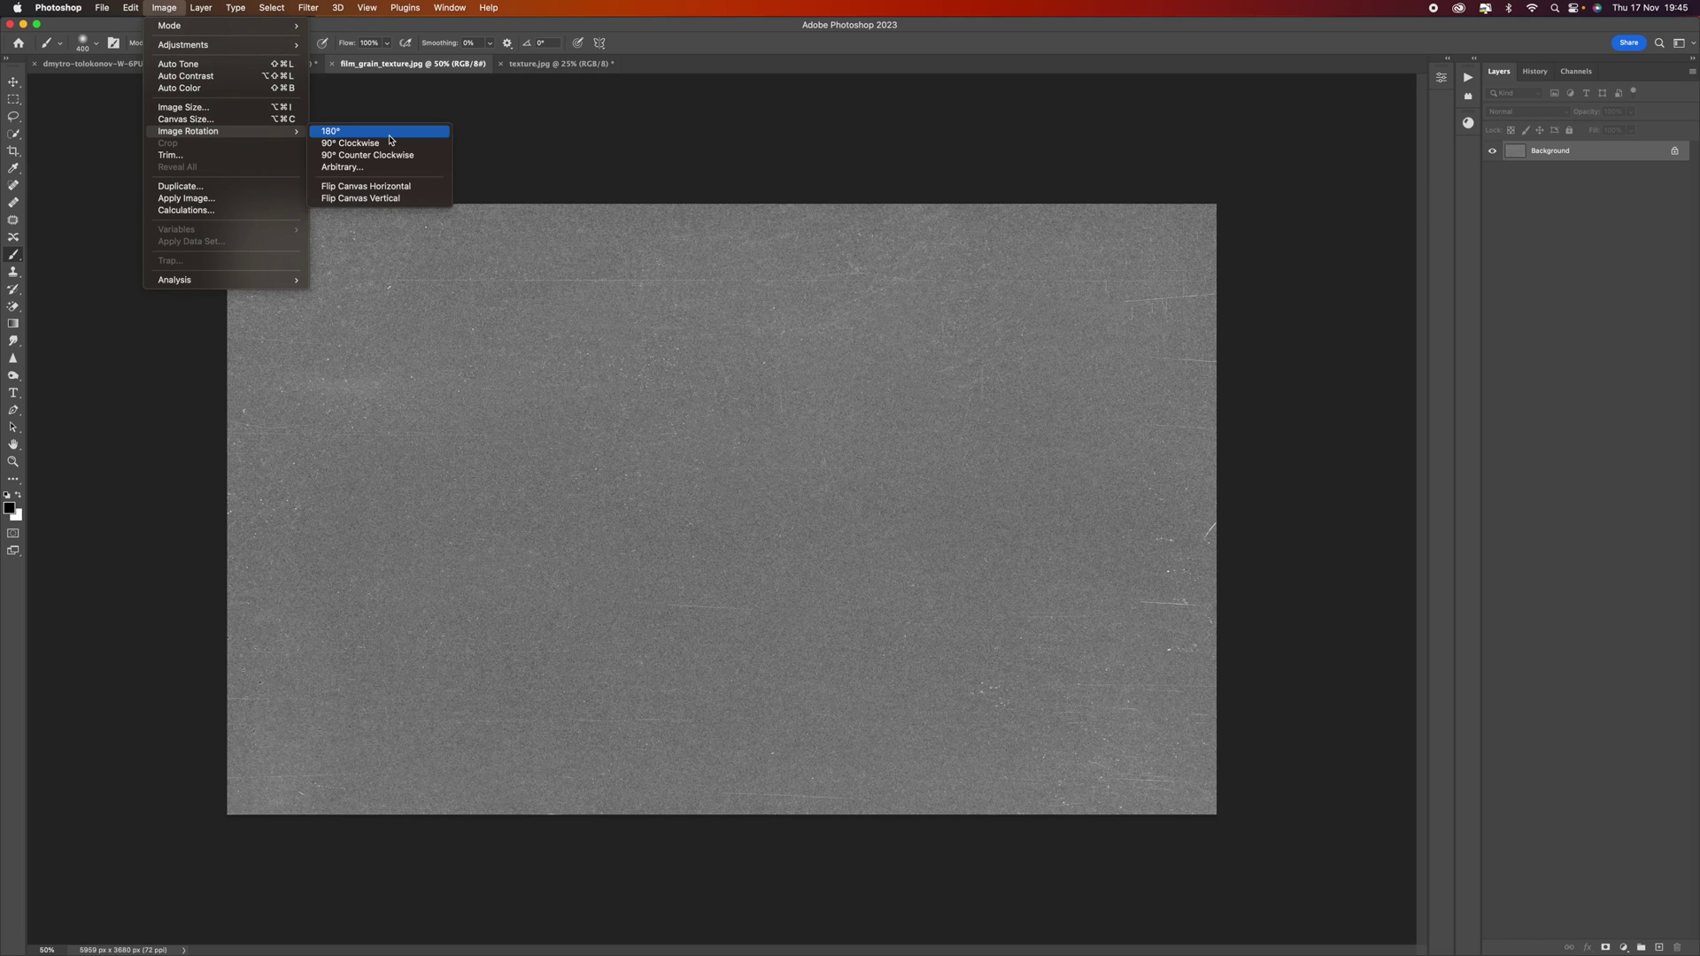
{"action": "left_click", "coordinate": [389, 147]}
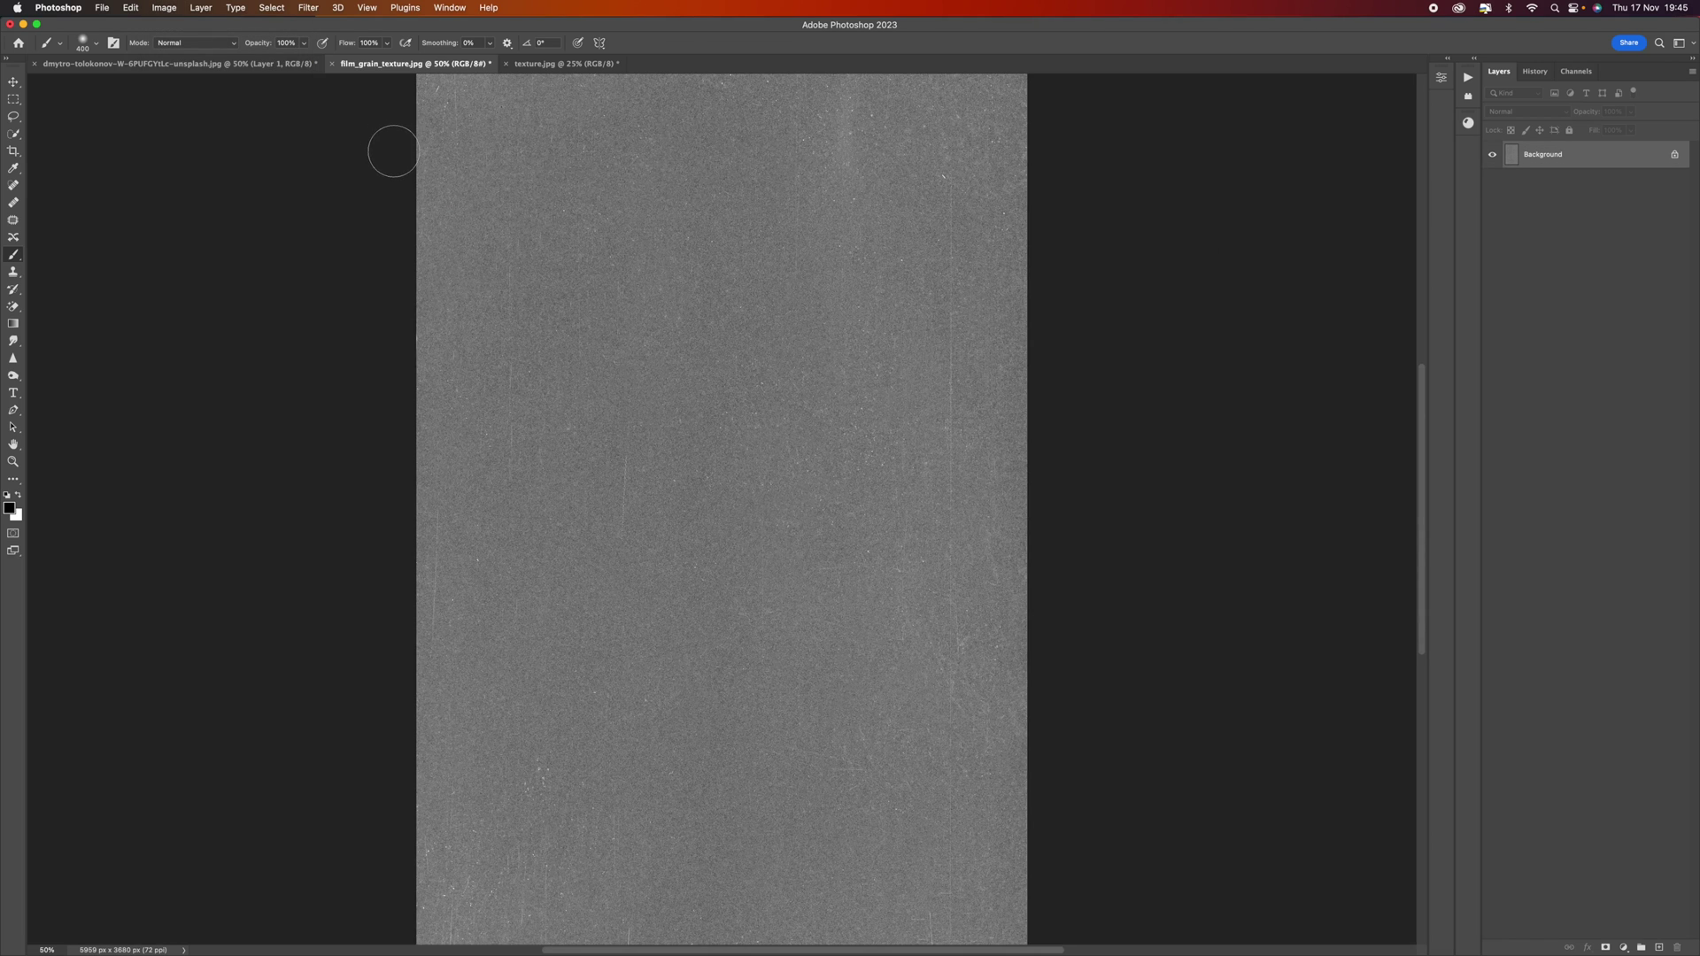
{"action": "key", "text": "super+minus"}
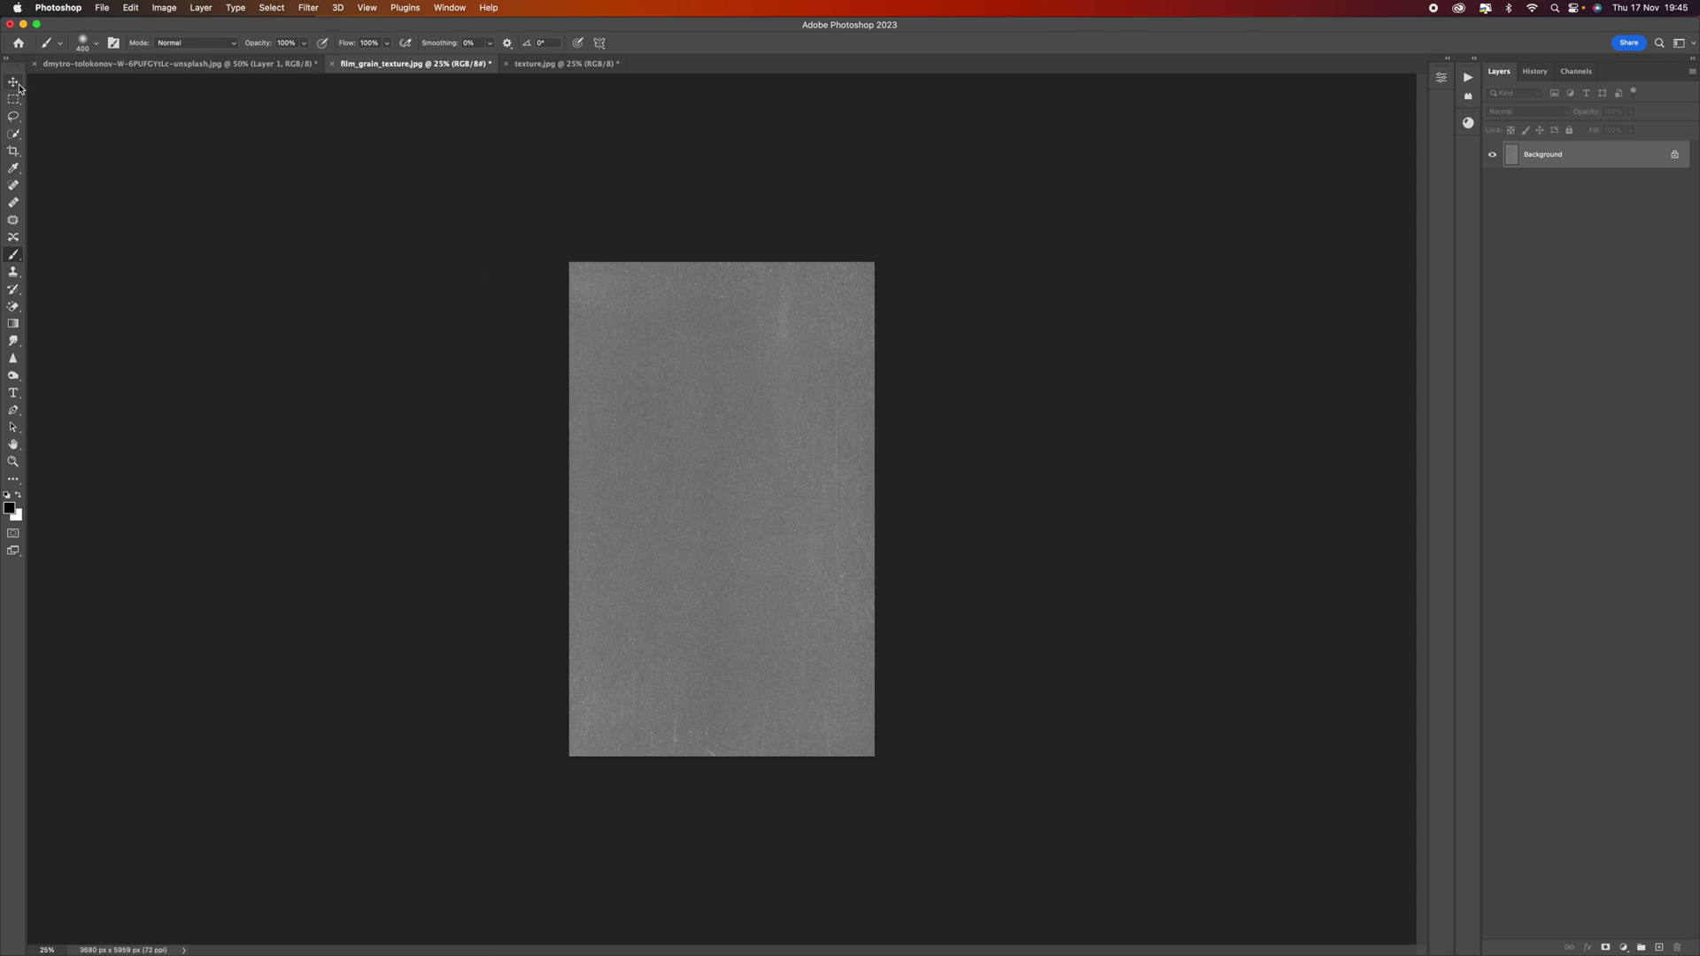
{"action": "left_click", "coordinate": [15, 82]}
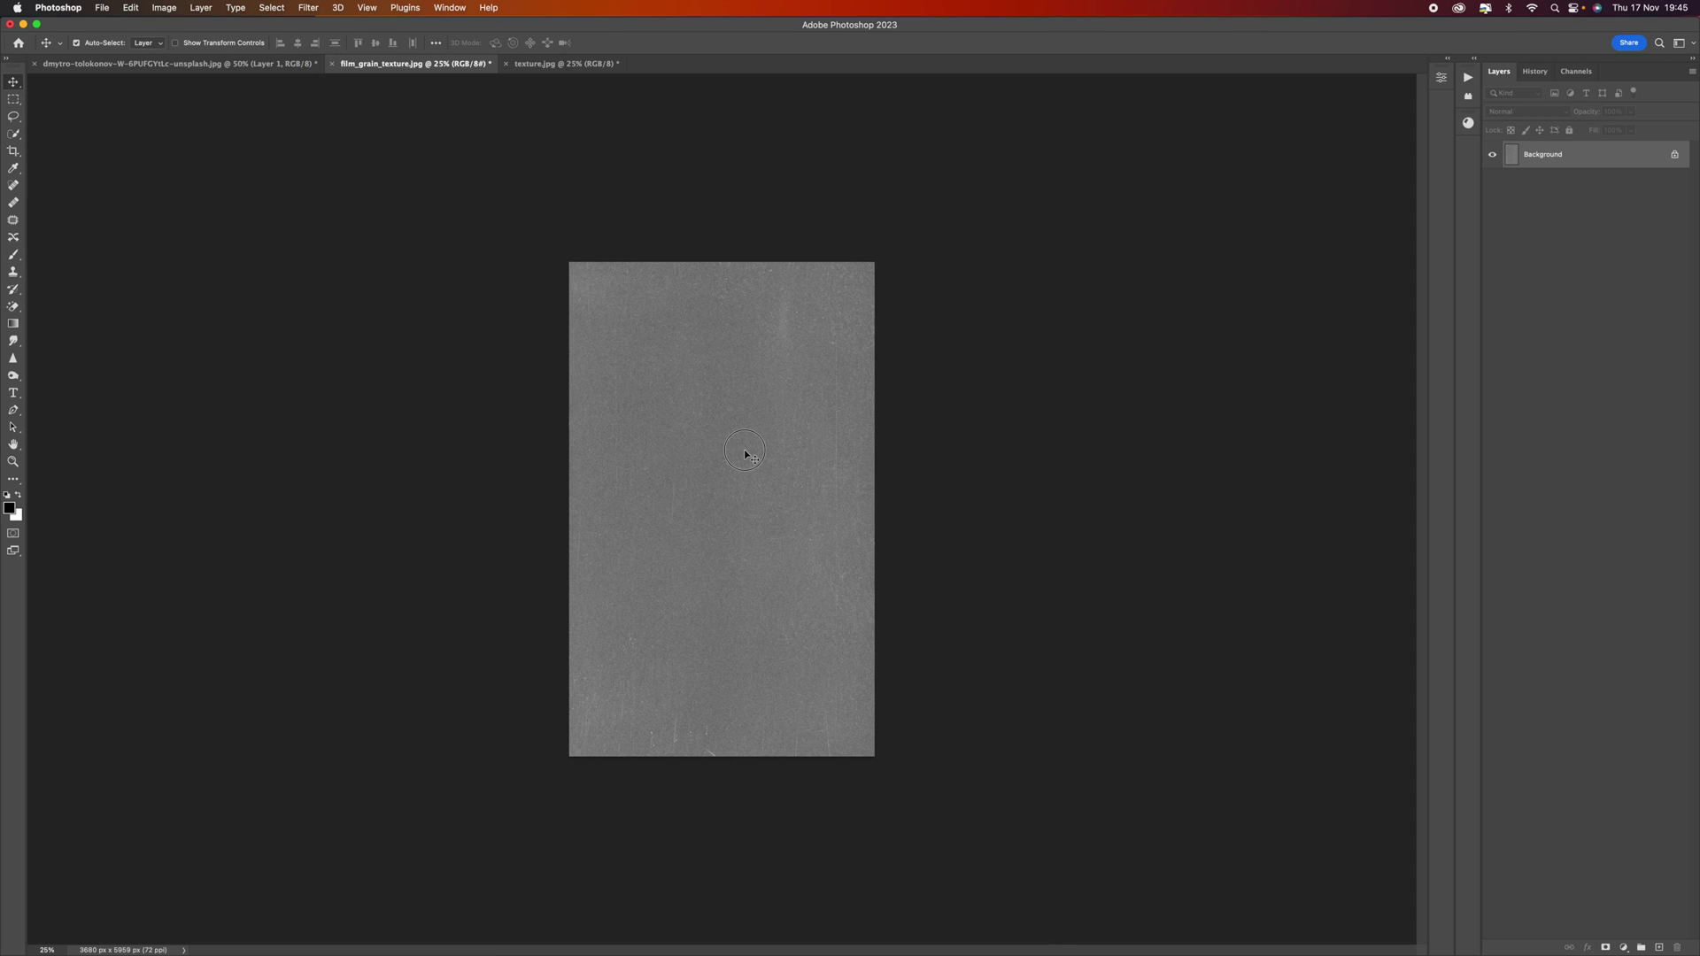
Drag the film grain texture into the portrait document as Layer 2.
{"action": "left_click", "coordinate": [247, 66]}
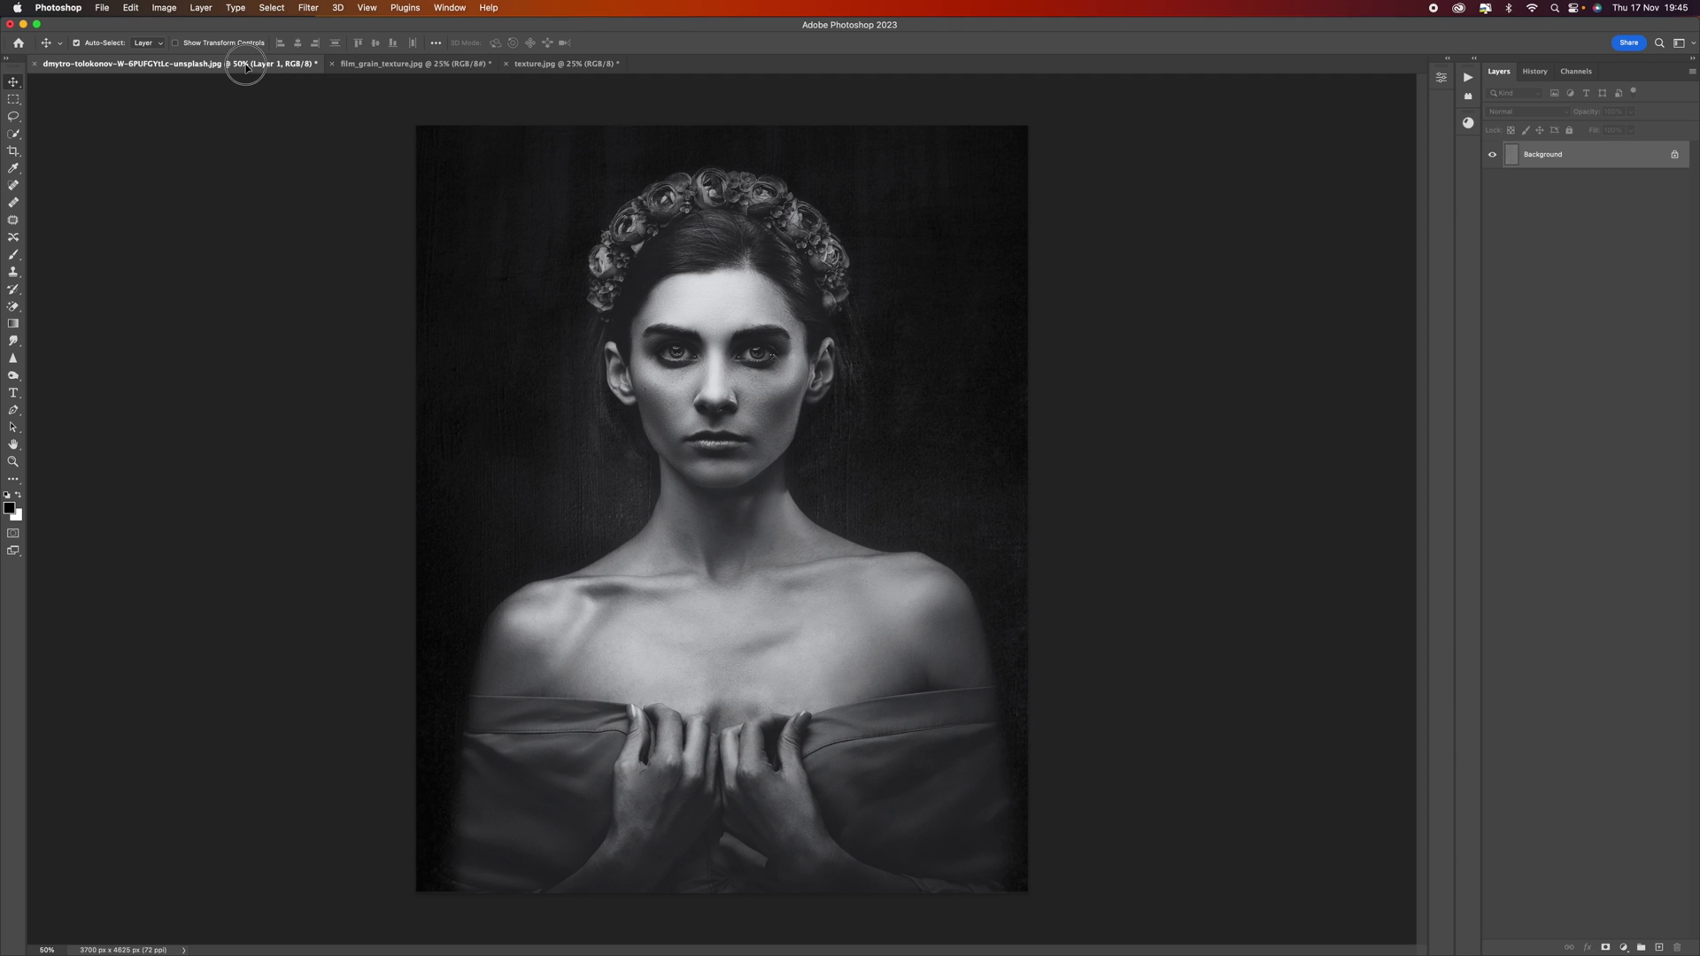
{"action": "left_click_drag", "start_coordinate": [246, 65], "coordinate": [744, 512]}
{"action": "key", "text": "super+minus"}
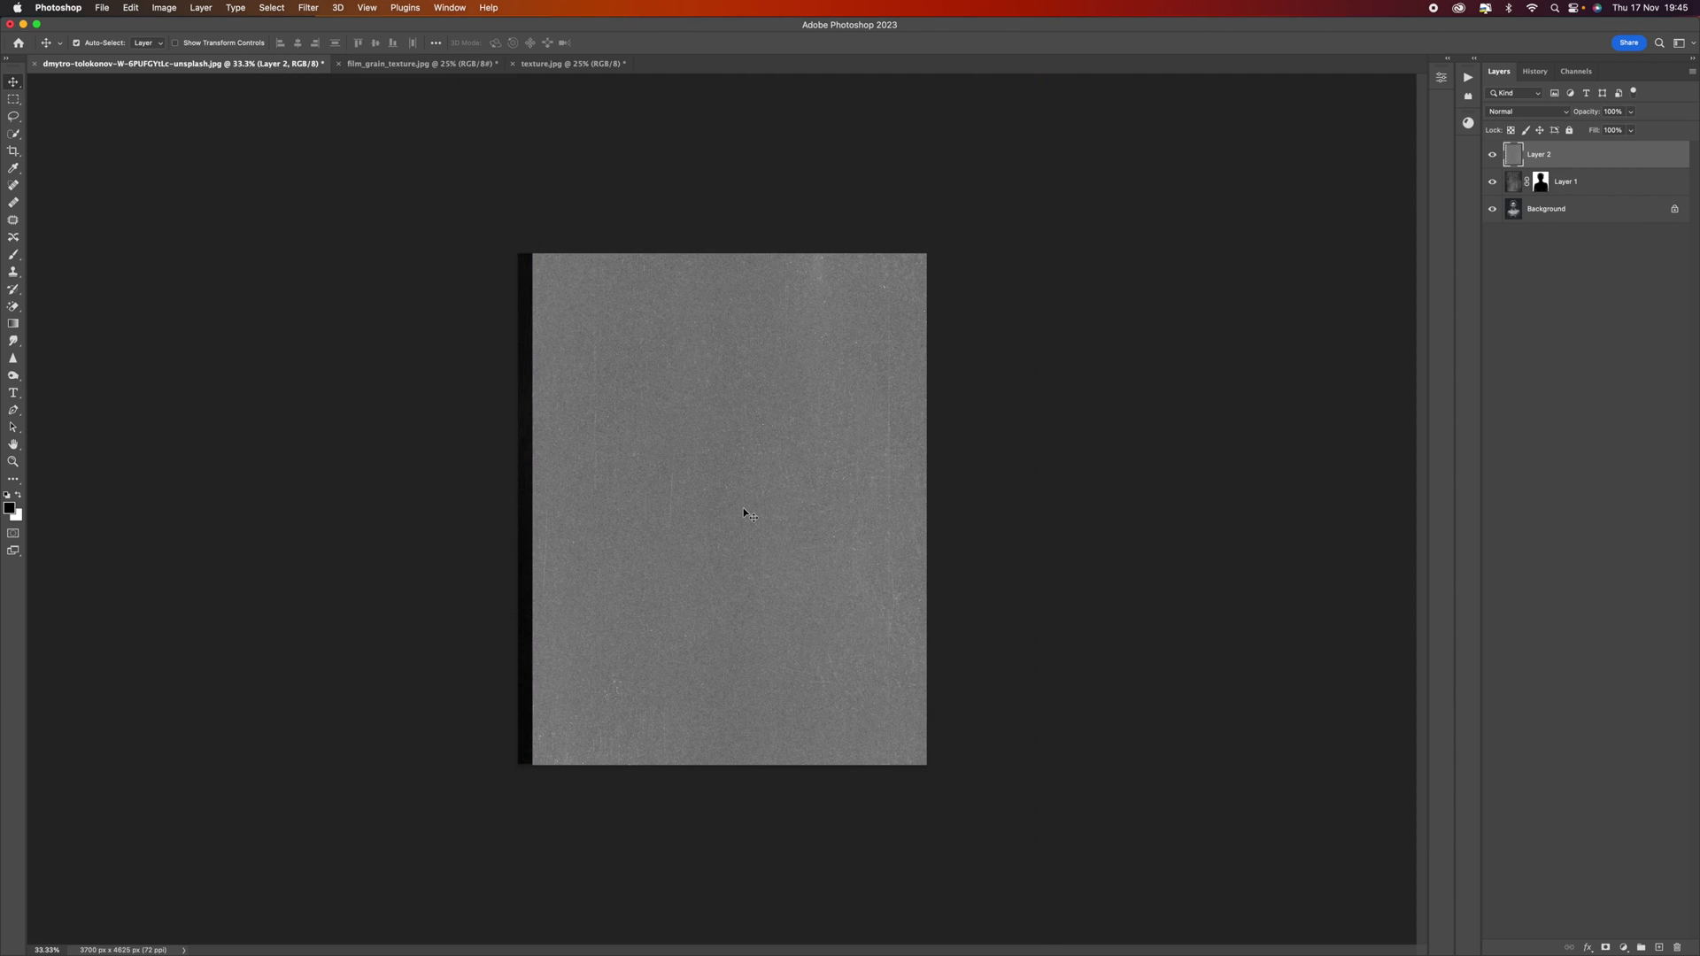
Free-transform Layer 2 so the grain stretches to cover the whole canvas.
{"action": "key", "text": "super+t"}
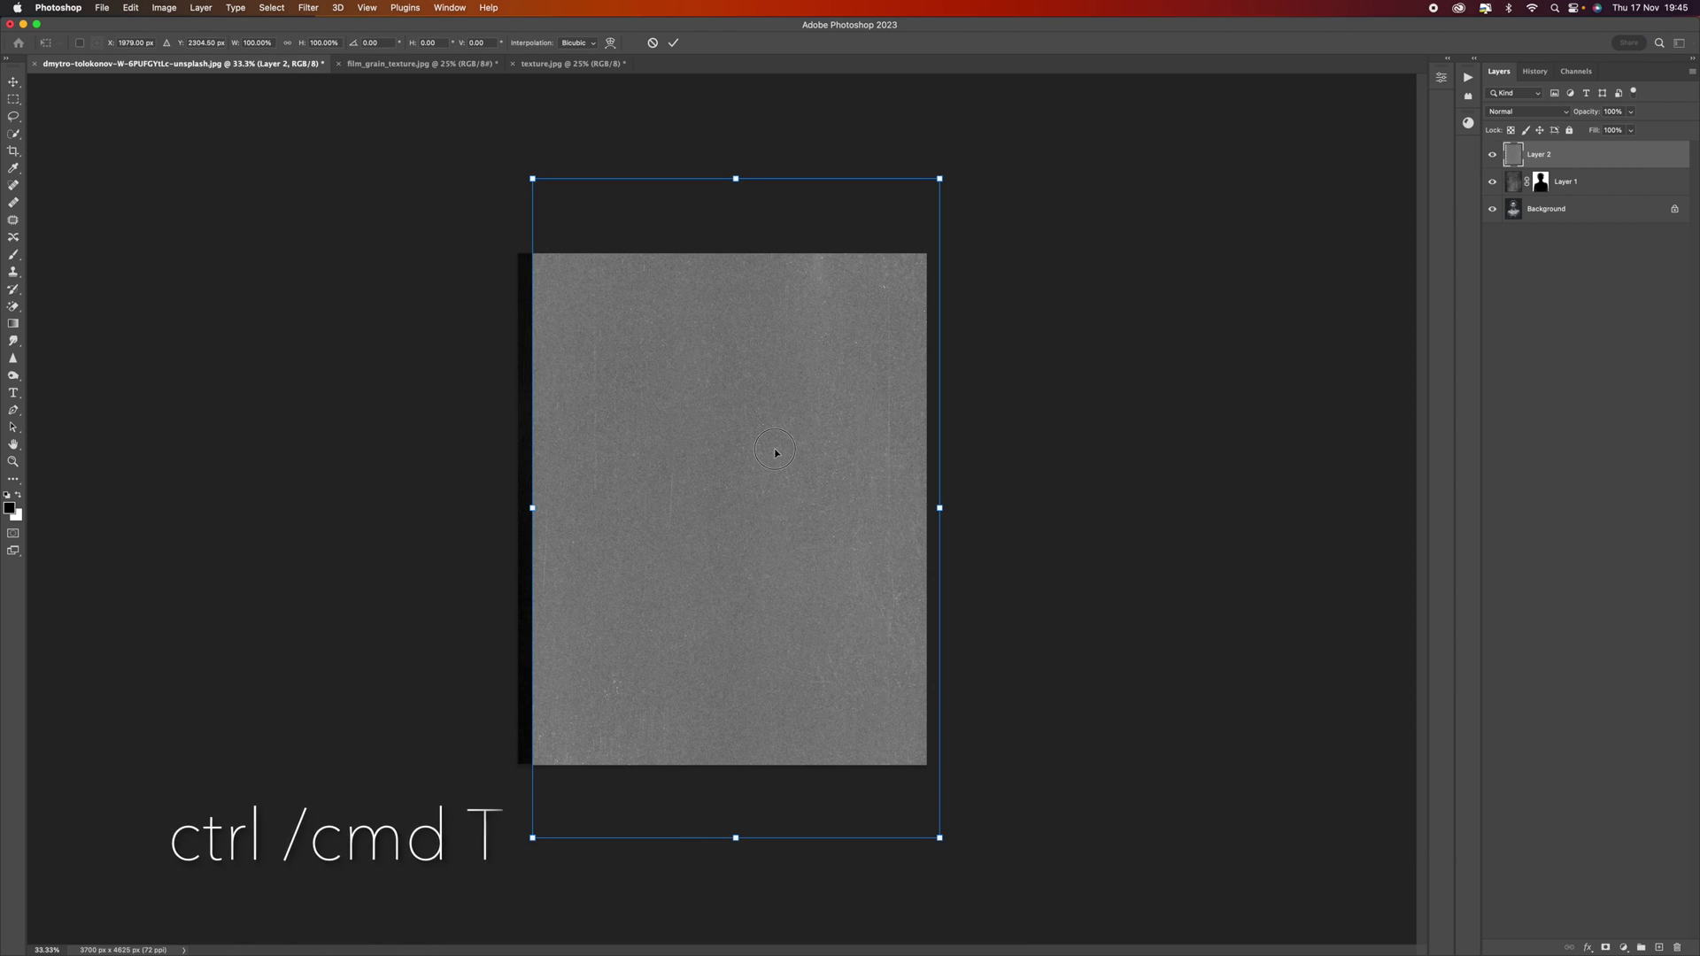
{"action": "left_click_drag", "start_coordinate": [778, 448], "coordinate": [758, 454]}
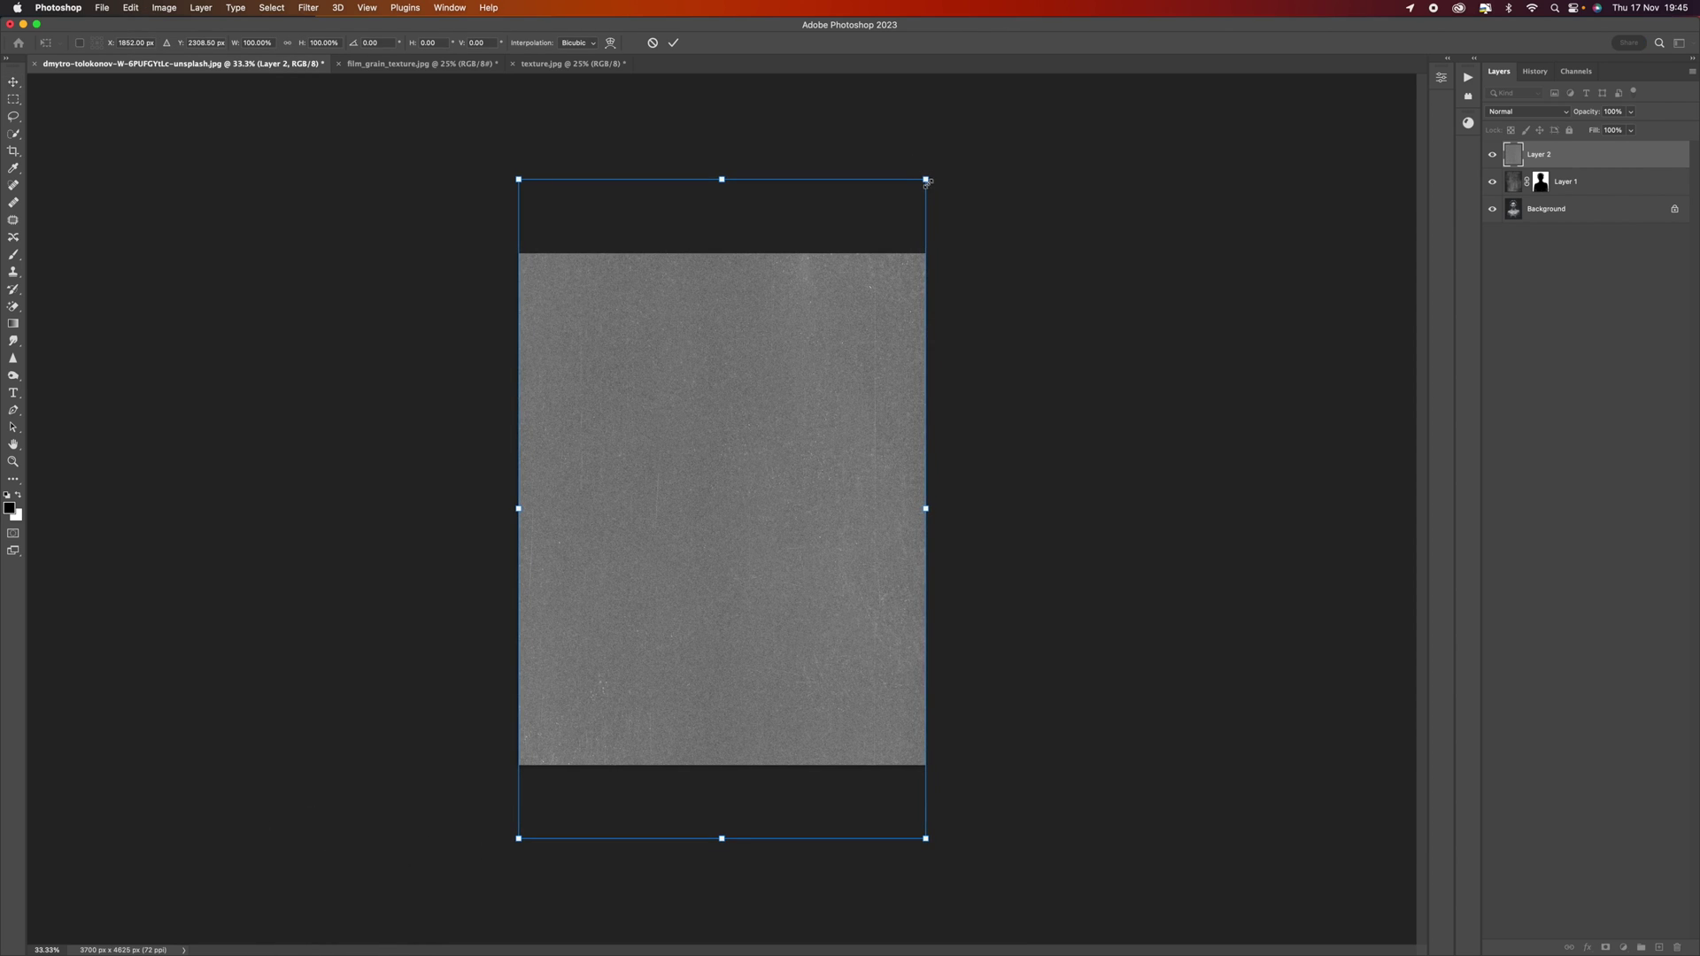
{"action": "left_click_drag", "start_coordinate": [922, 176], "coordinate": [885, 255]}
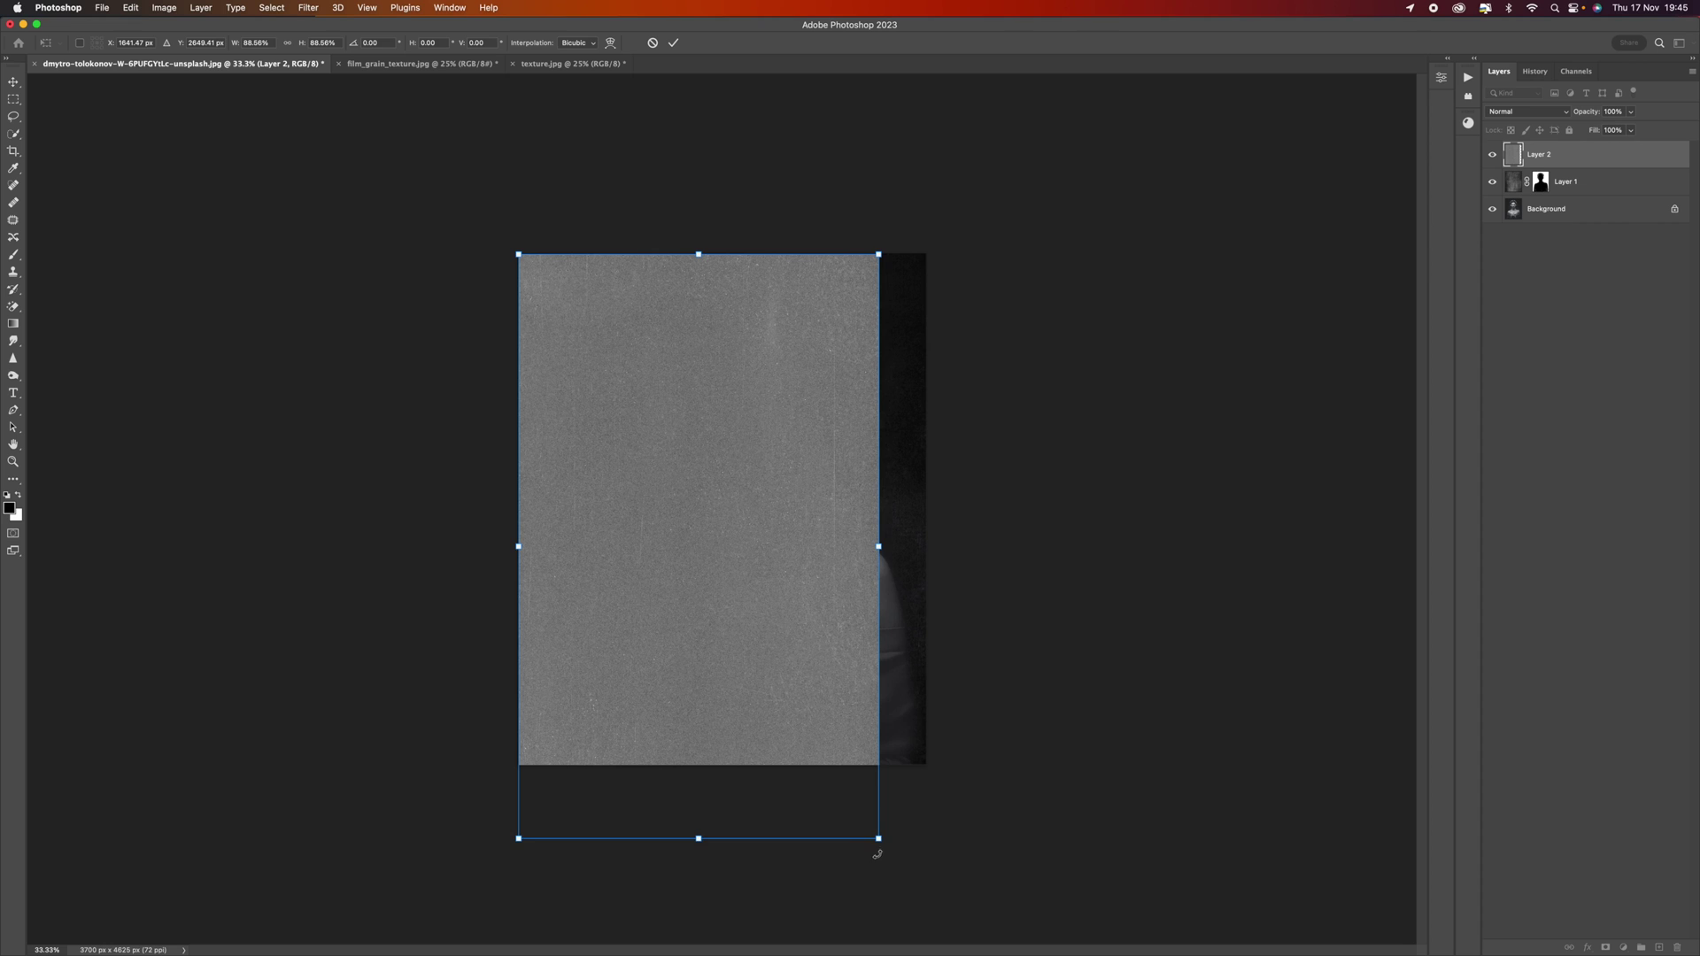
{"action": "left_click_drag", "start_coordinate": [877, 839], "coordinate": [833, 771]}
{"action": "left_click_drag", "start_coordinate": [834, 511], "coordinate": [925, 511]}
{"action": "key", "text": "Return"}
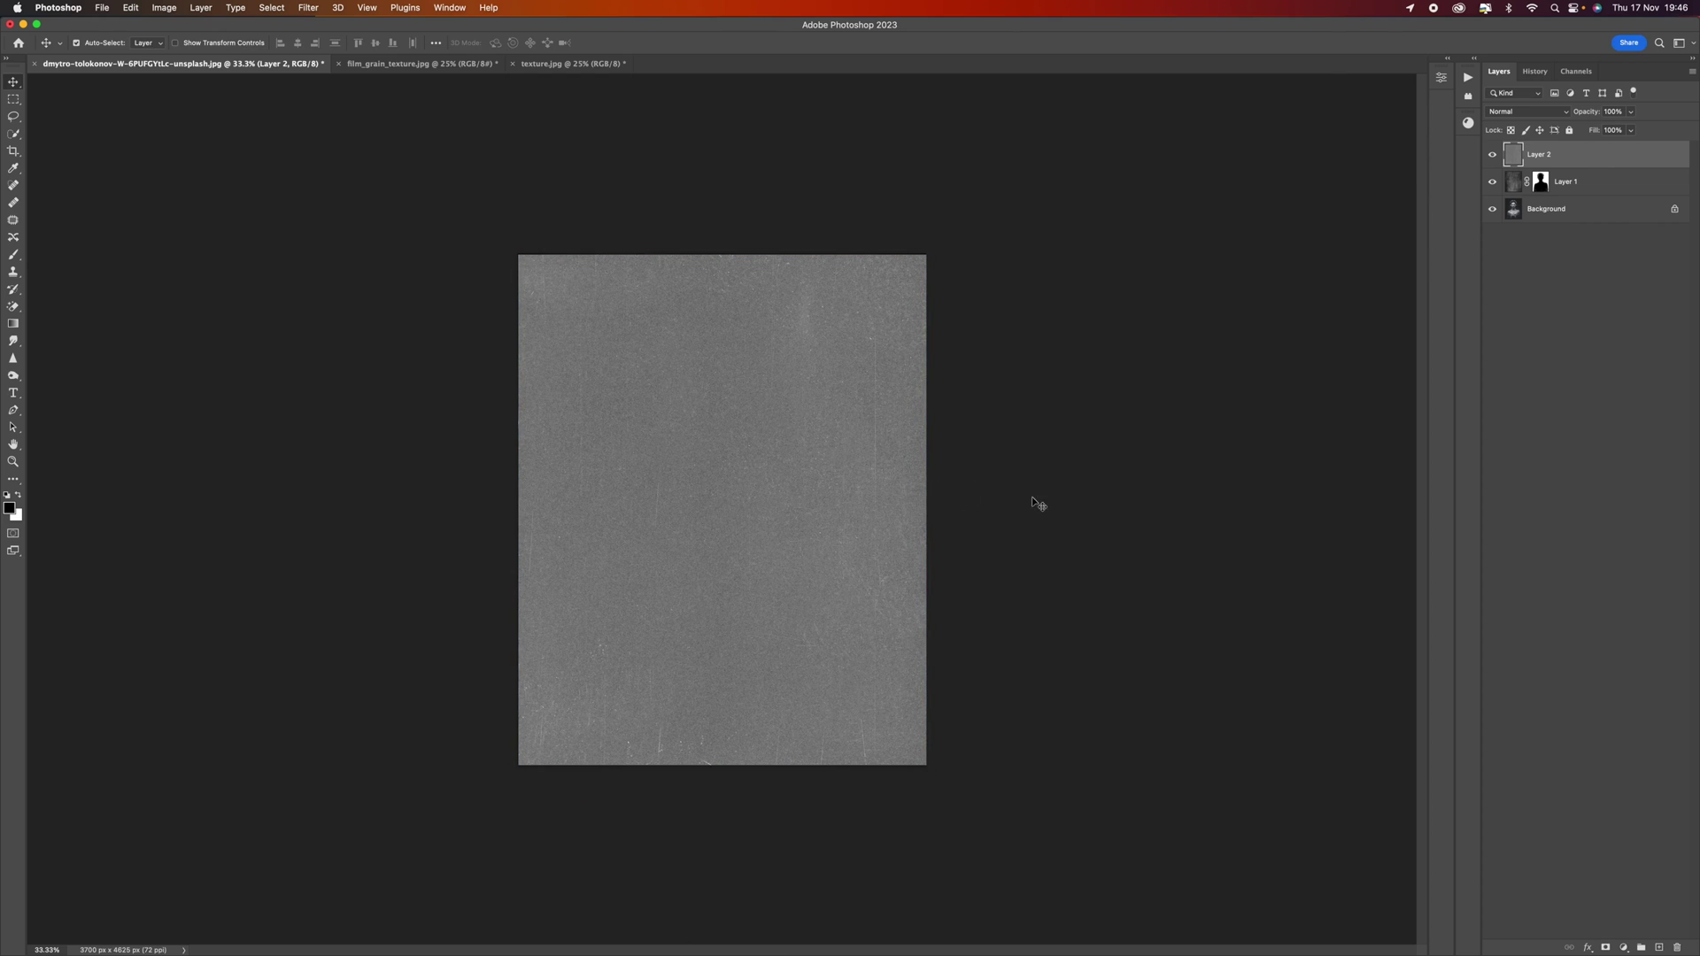
Set Layer 2's blend mode to Hard Light after checking the grain at 66.7%.
{"action": "left_click", "coordinate": [1507, 114]}
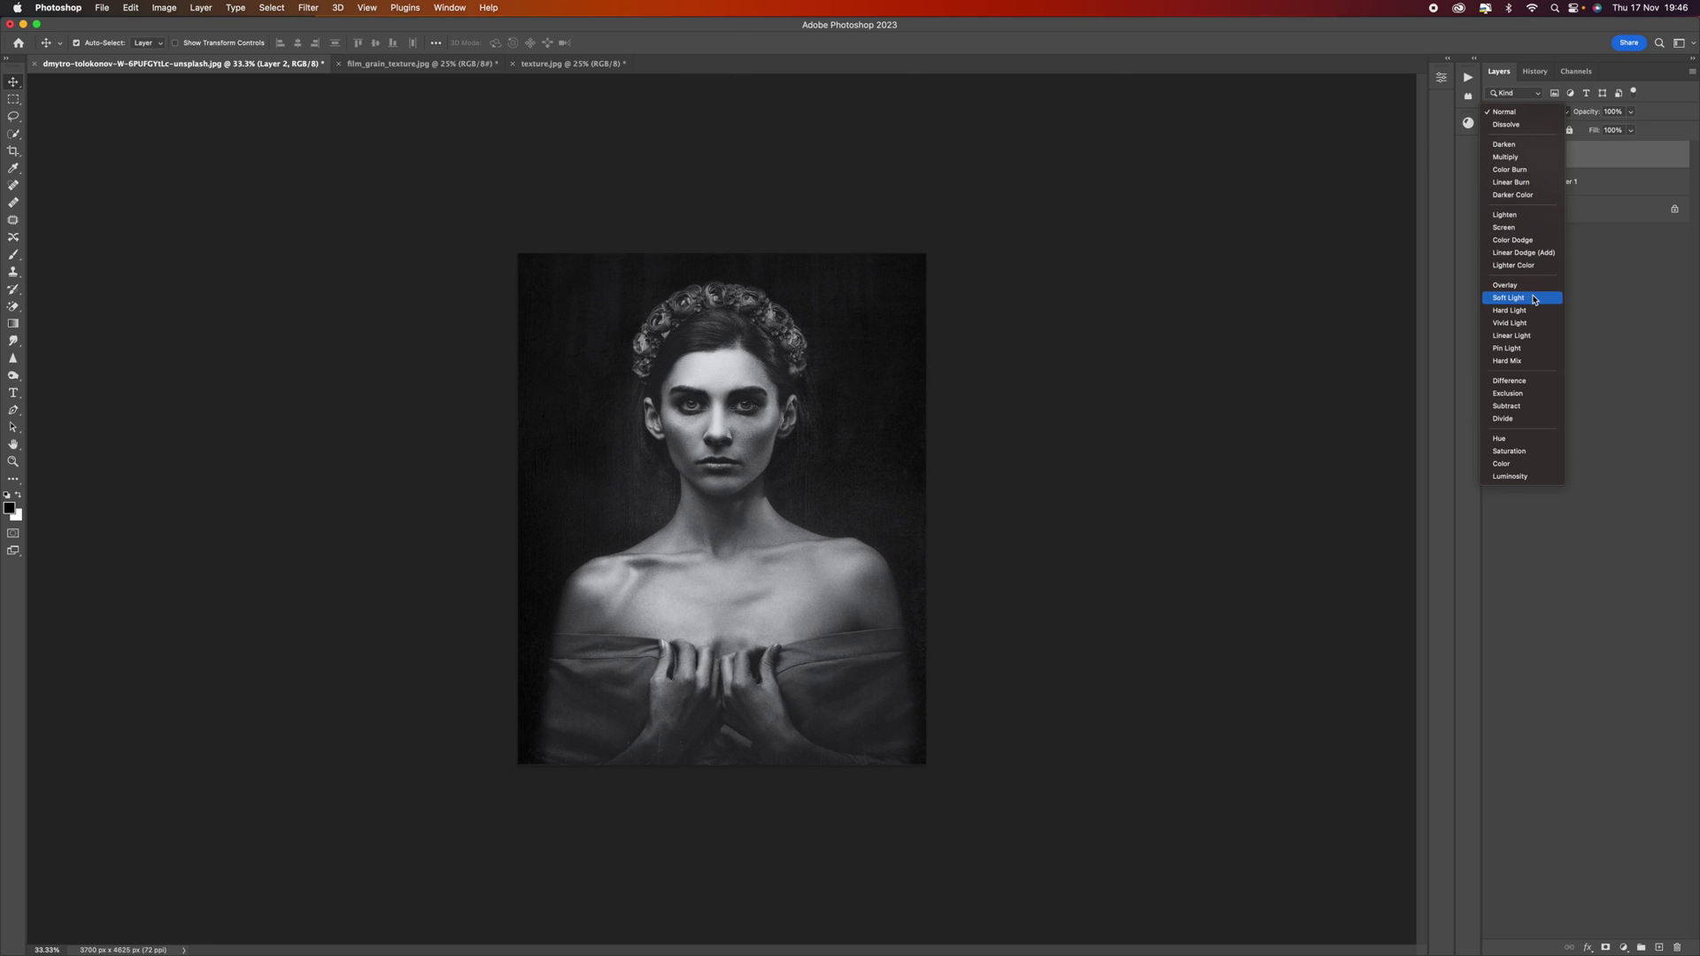
{"action": "left_click", "coordinate": [992, 335]}
{"action": "key", "text": "super+plus"}
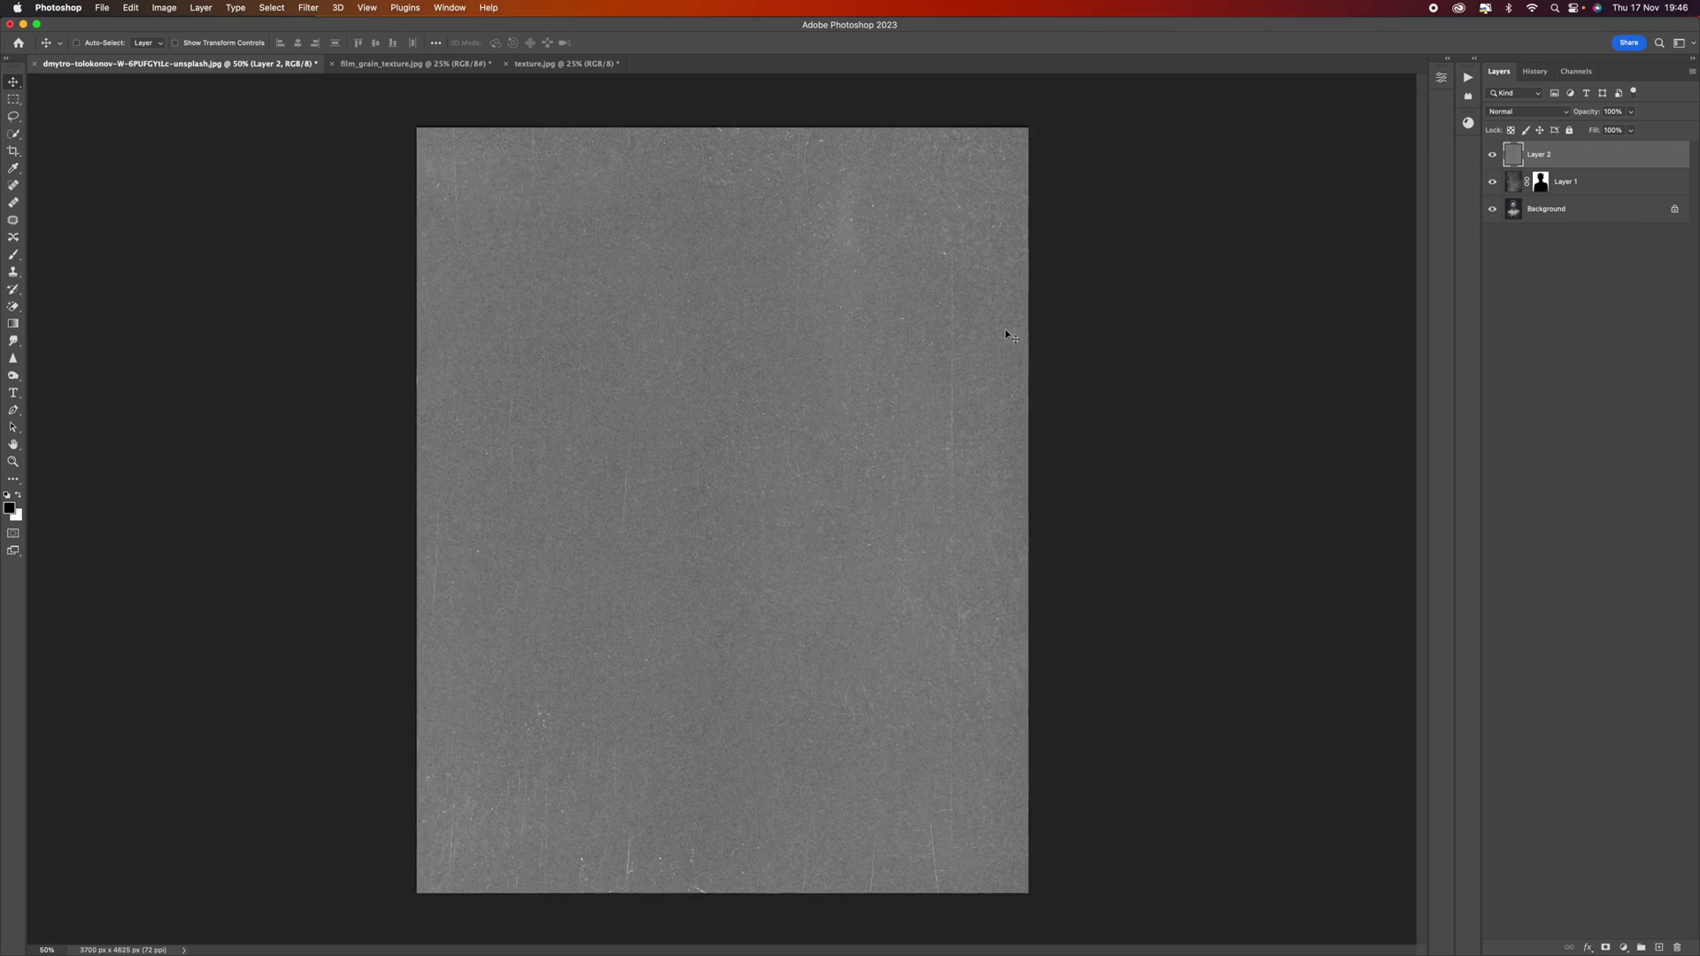
{"action": "key", "text": "super+plus"}
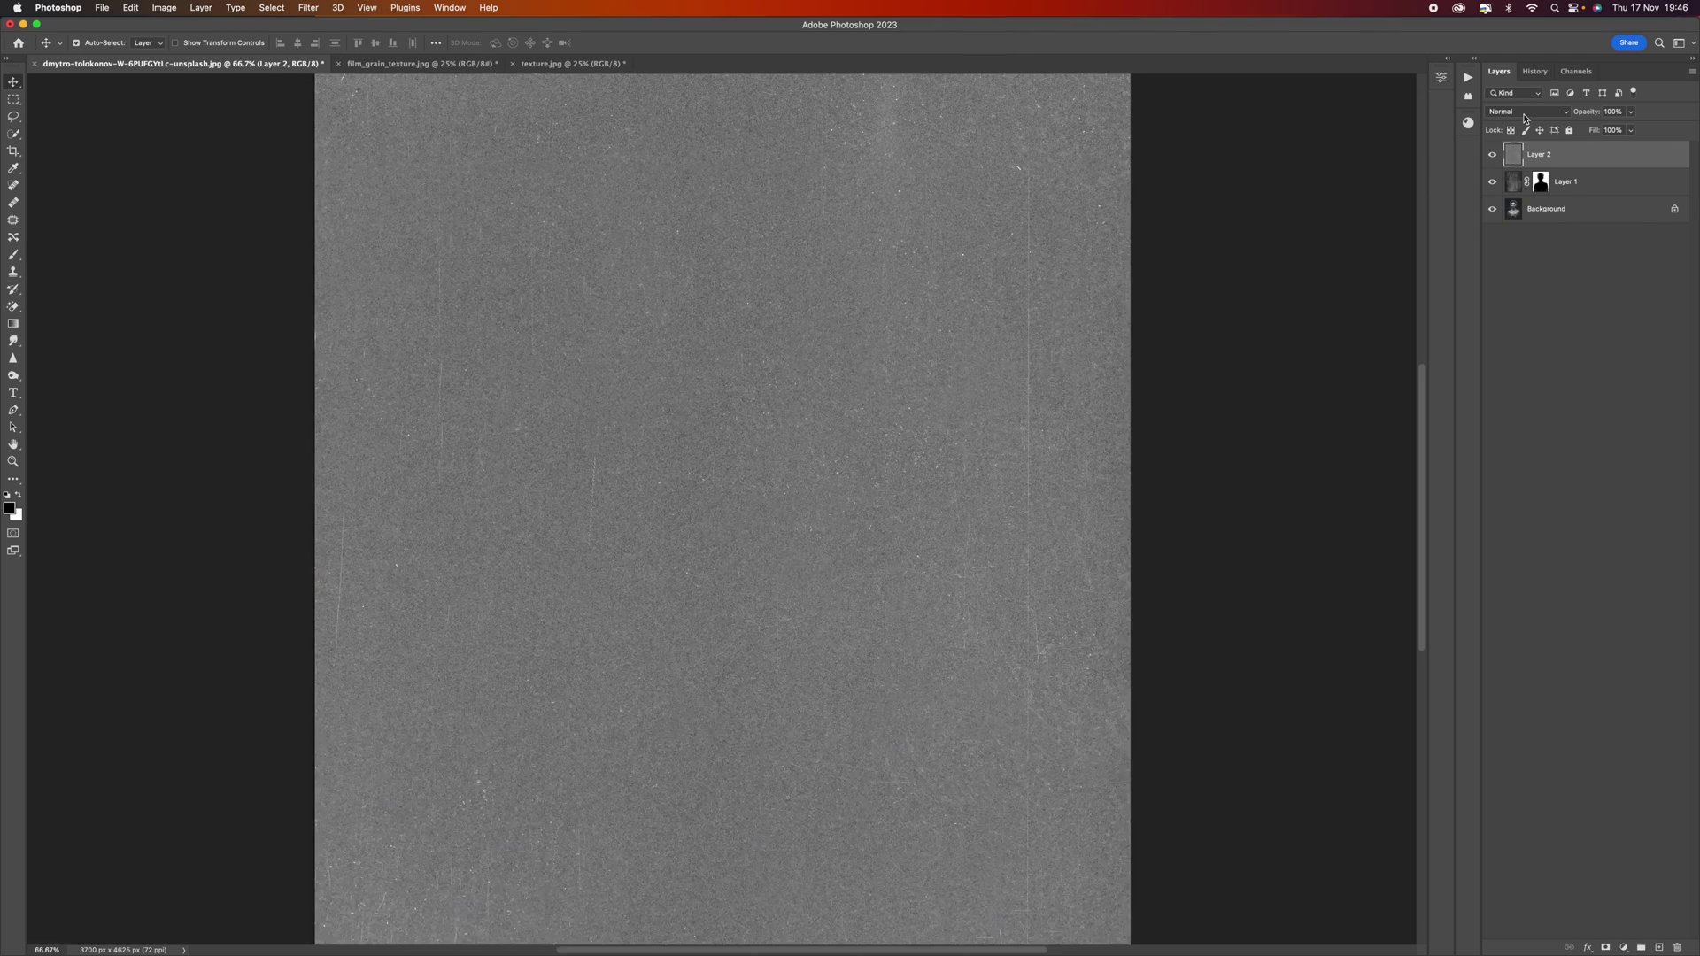
{"action": "left_click", "coordinate": [1526, 114]}
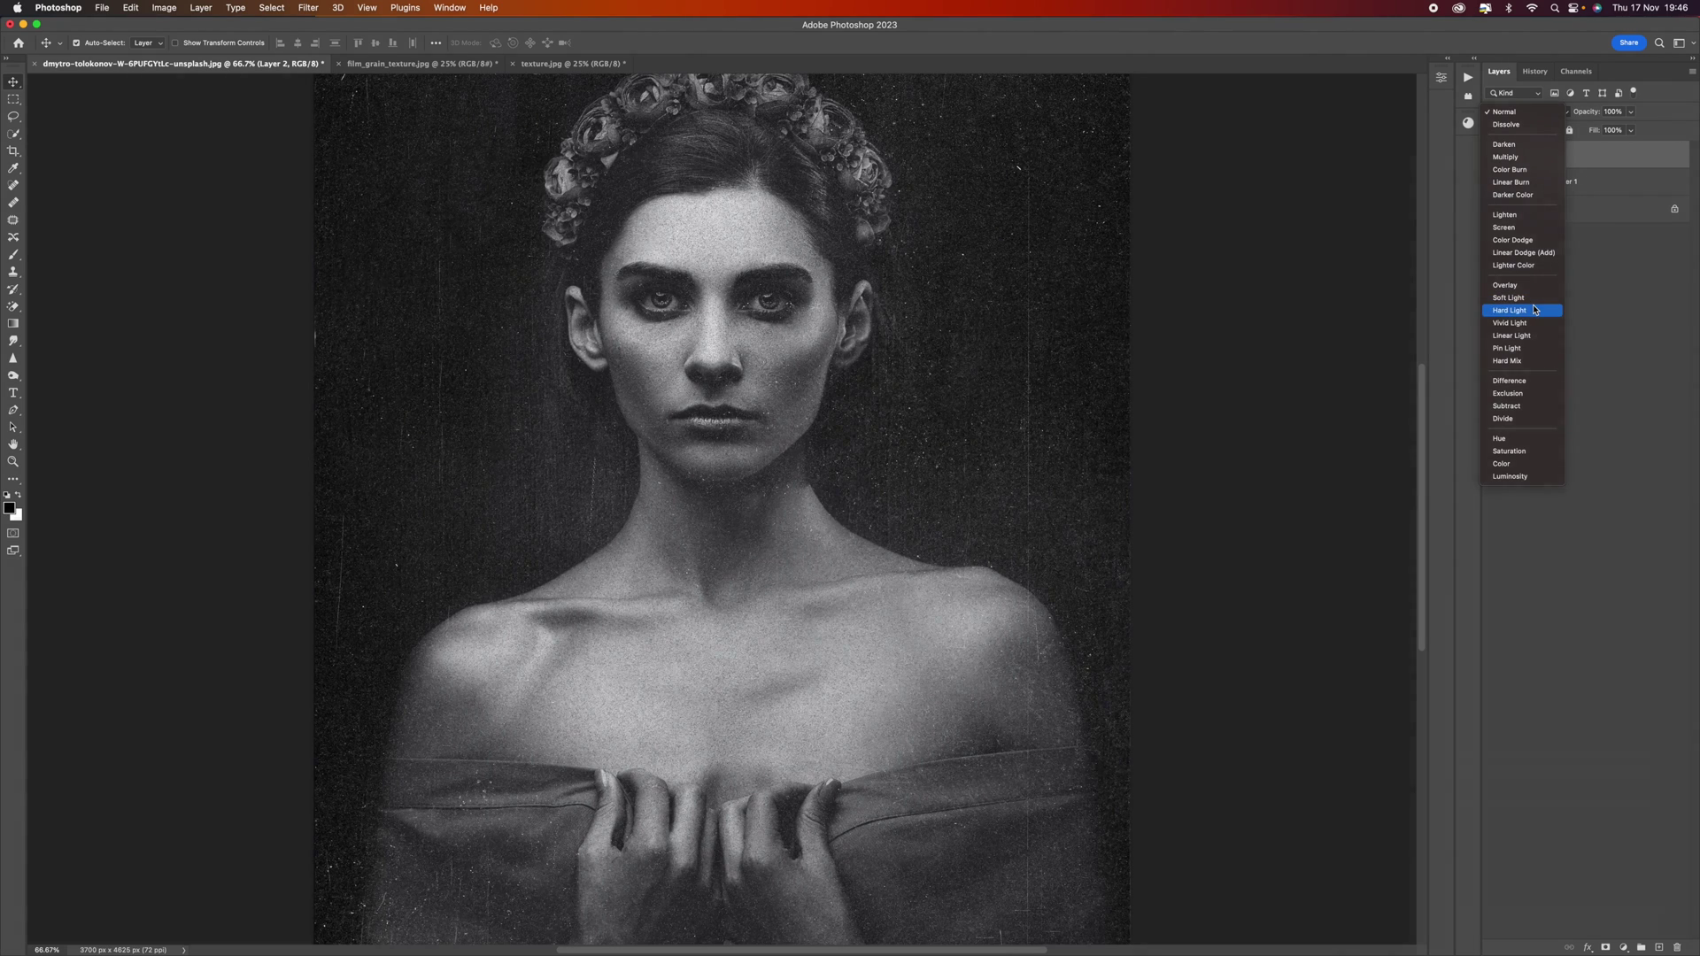
{"action": "left_click", "coordinate": [1535, 310]}
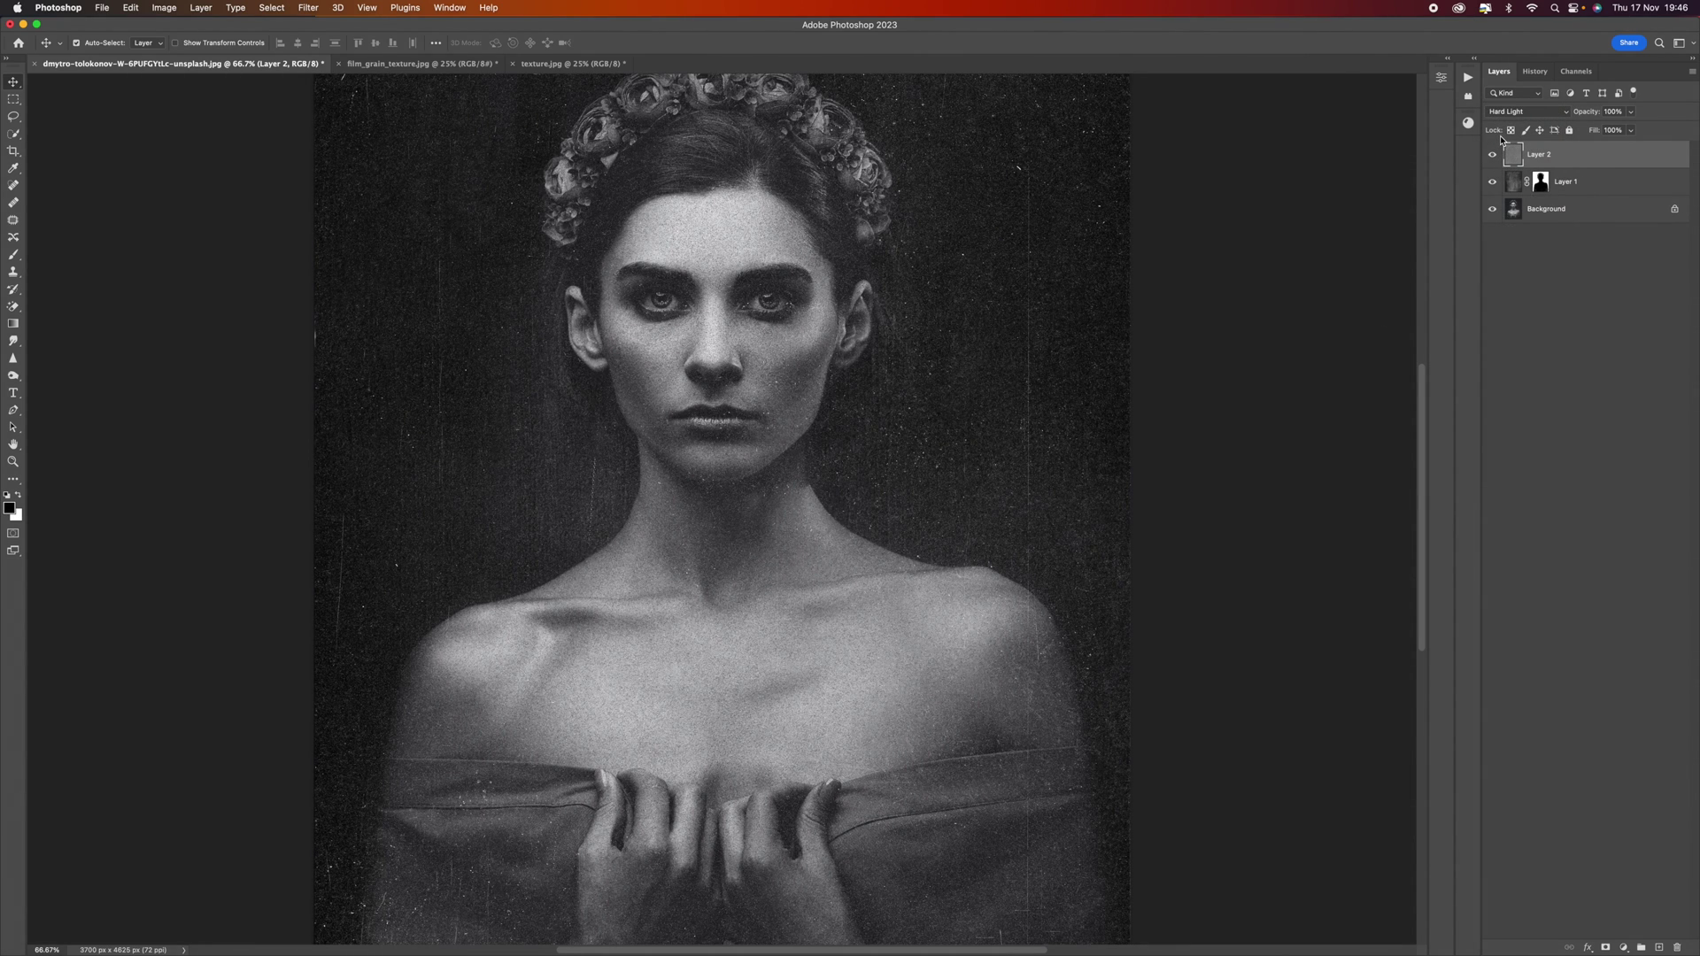
{"action": "key", "text": "super+minus"}
{"action": "key", "text": "super+minus"}
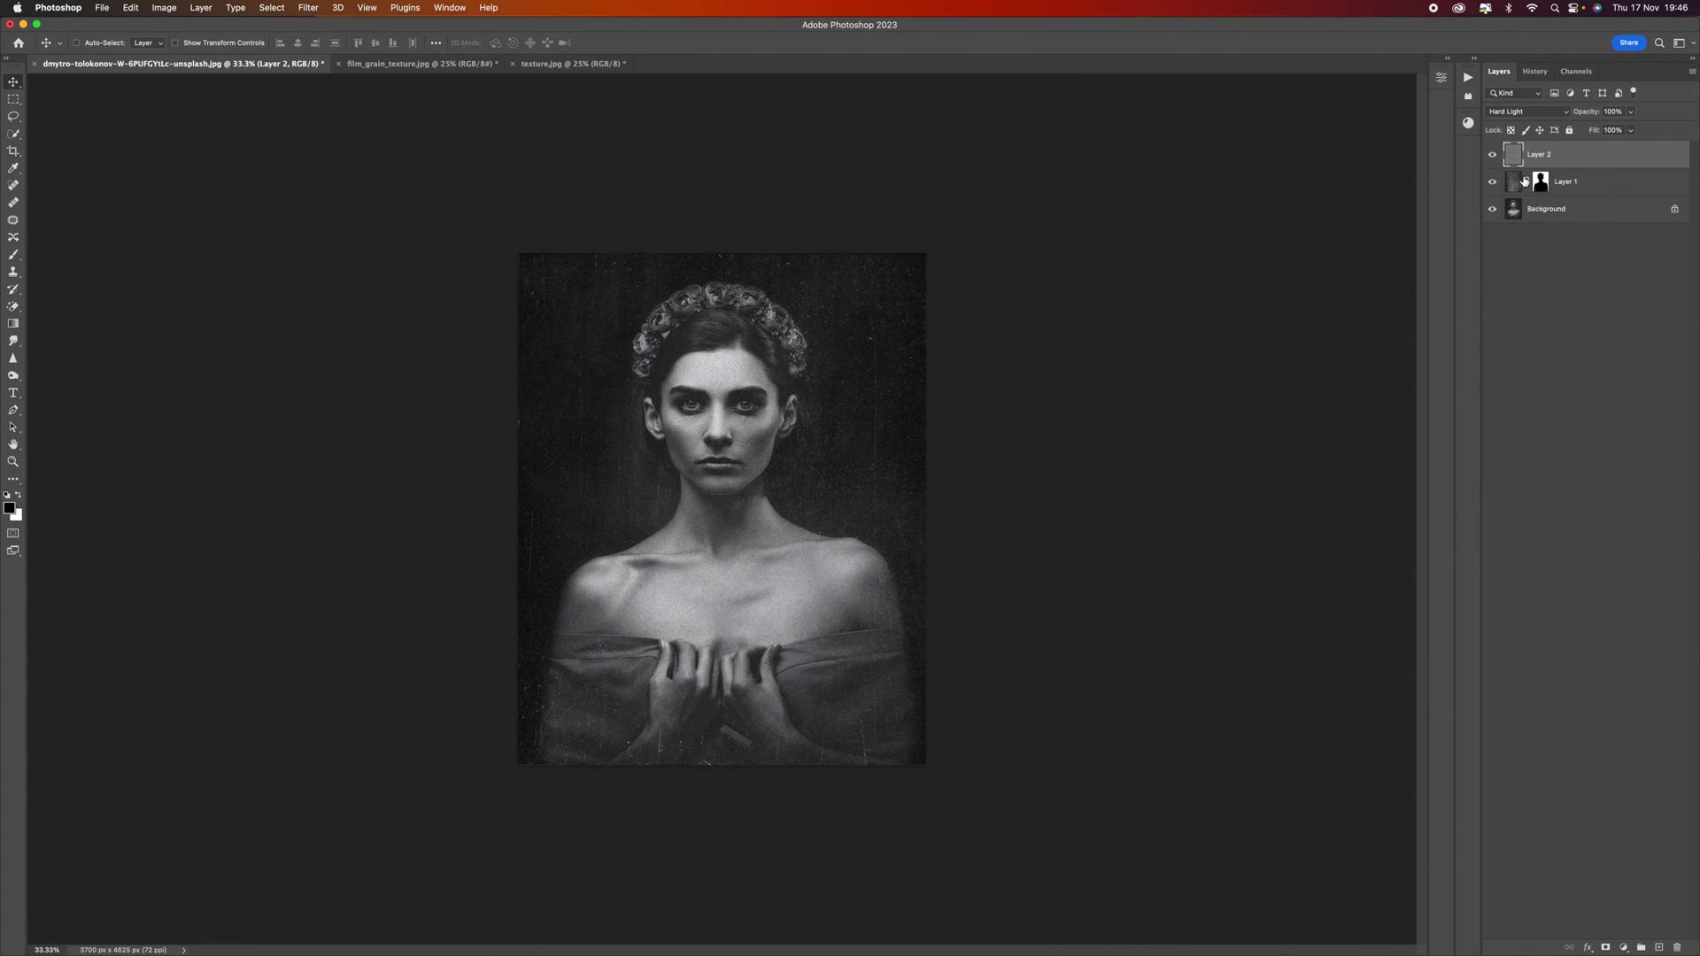
{"action": "key", "text": "super+equal"}
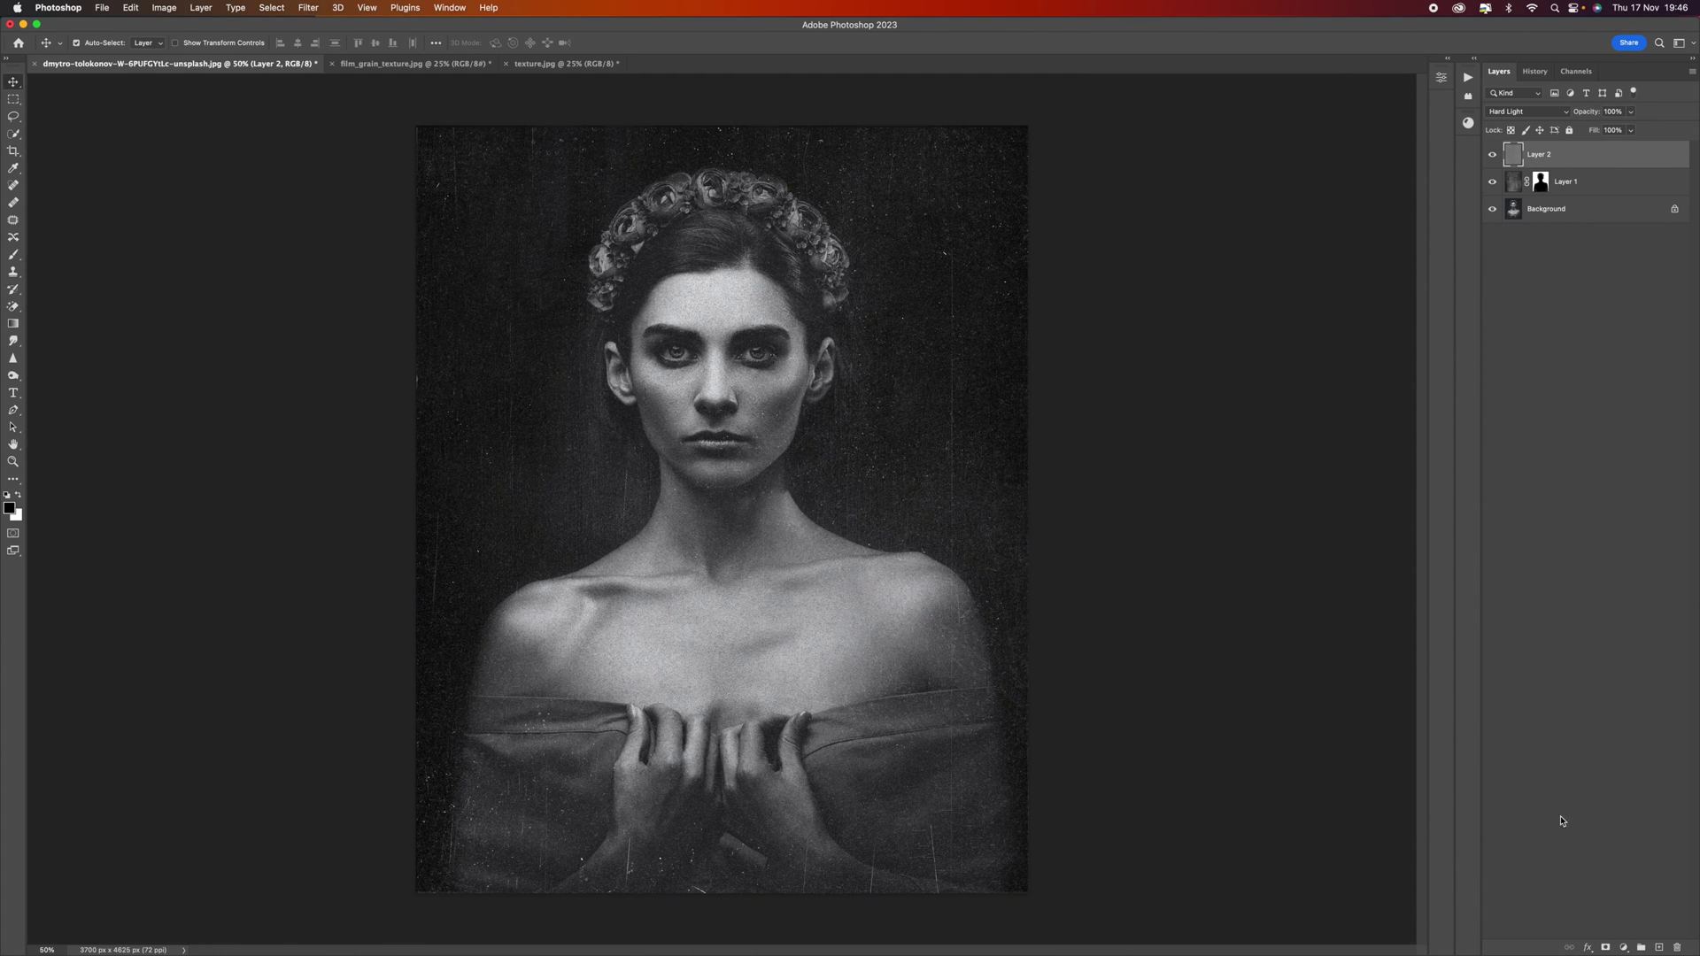
Add a white layer mask to Layer 2 and pick the soft Brush tool.
{"action": "left_click", "coordinate": [1606, 947]}
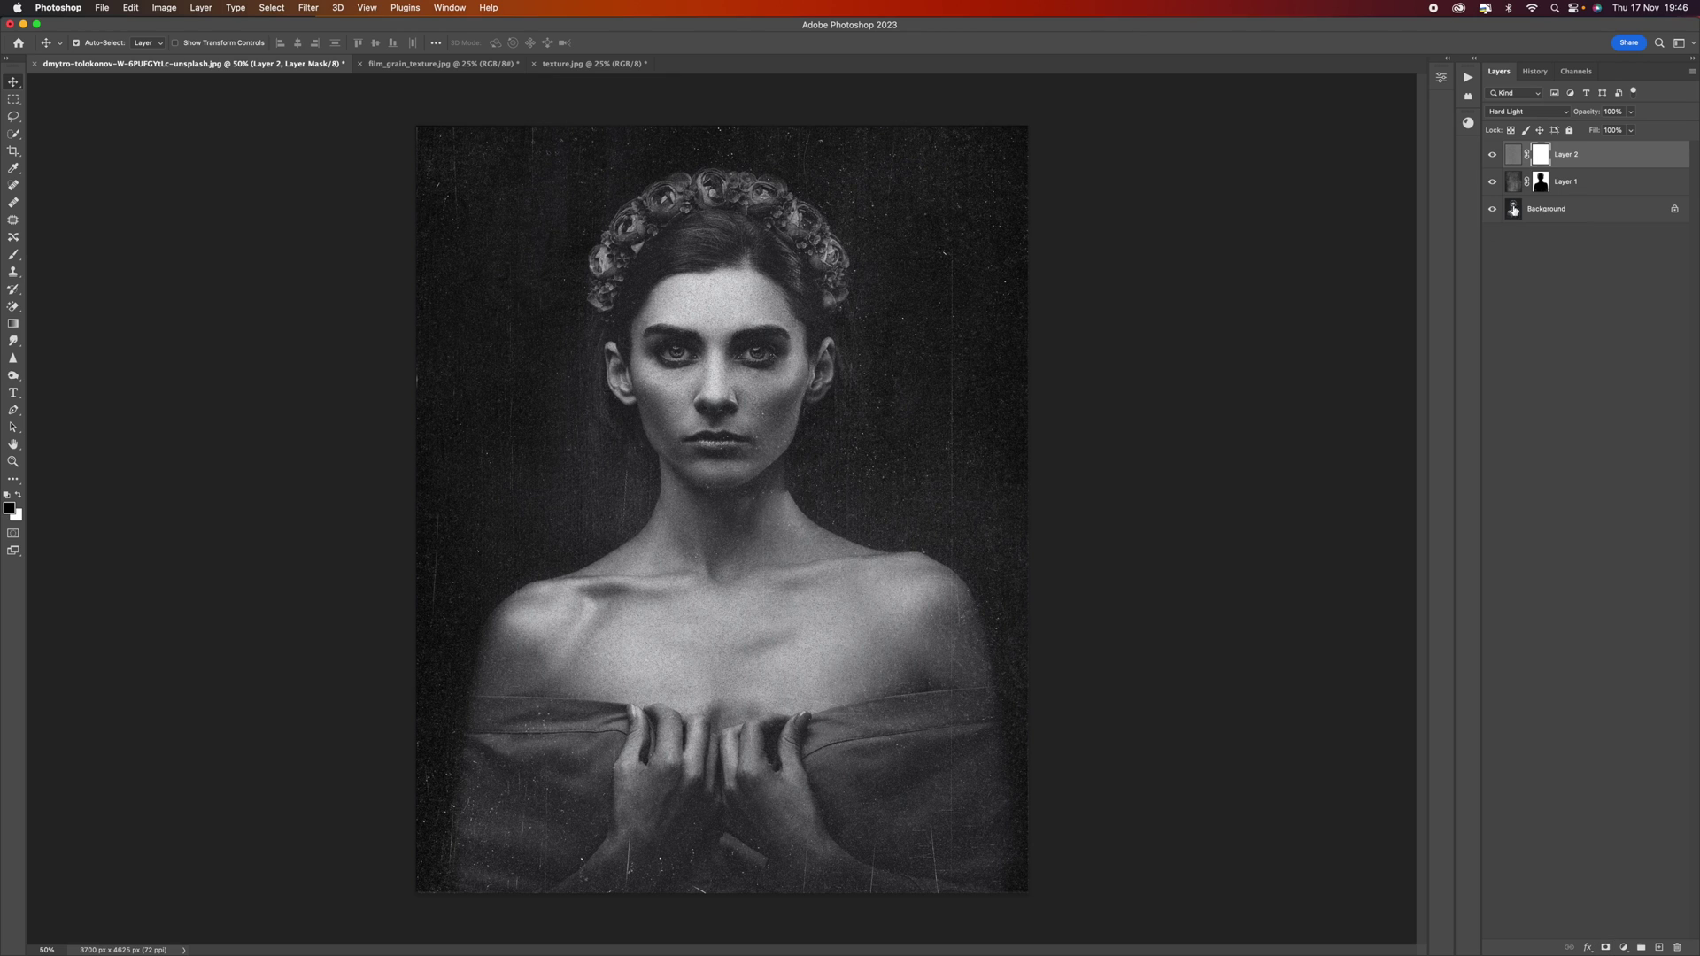
{"action": "left_click", "coordinate": [13, 254]}
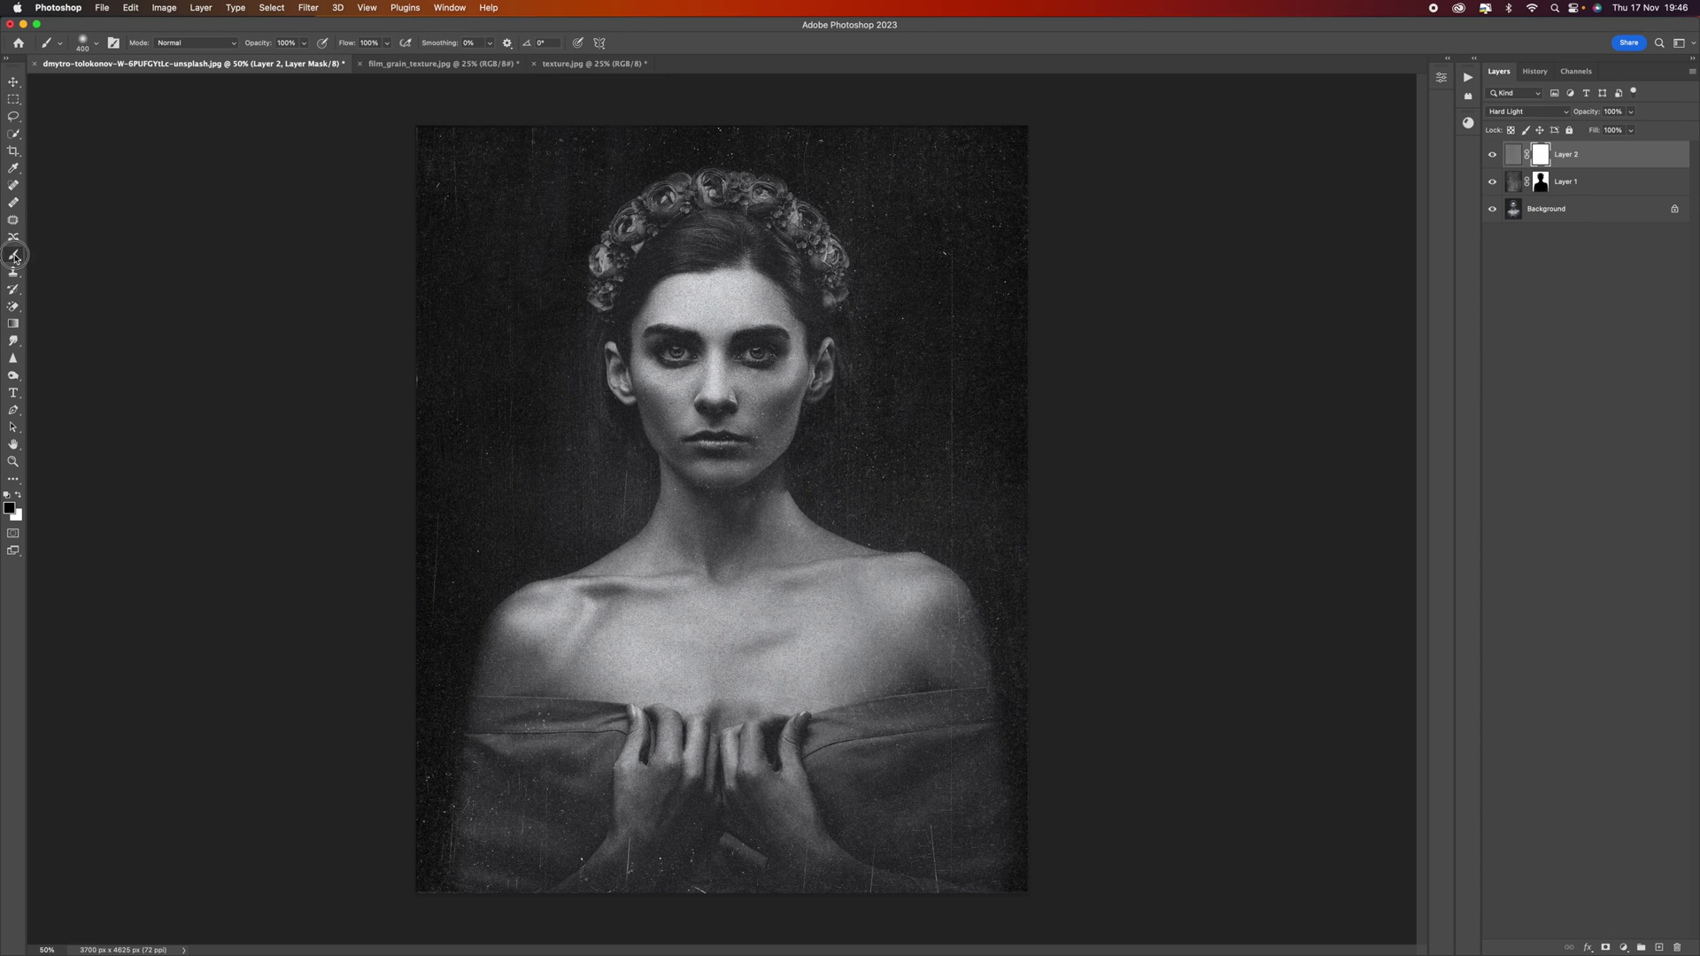
{"action": "left_click", "coordinate": [306, 44]}
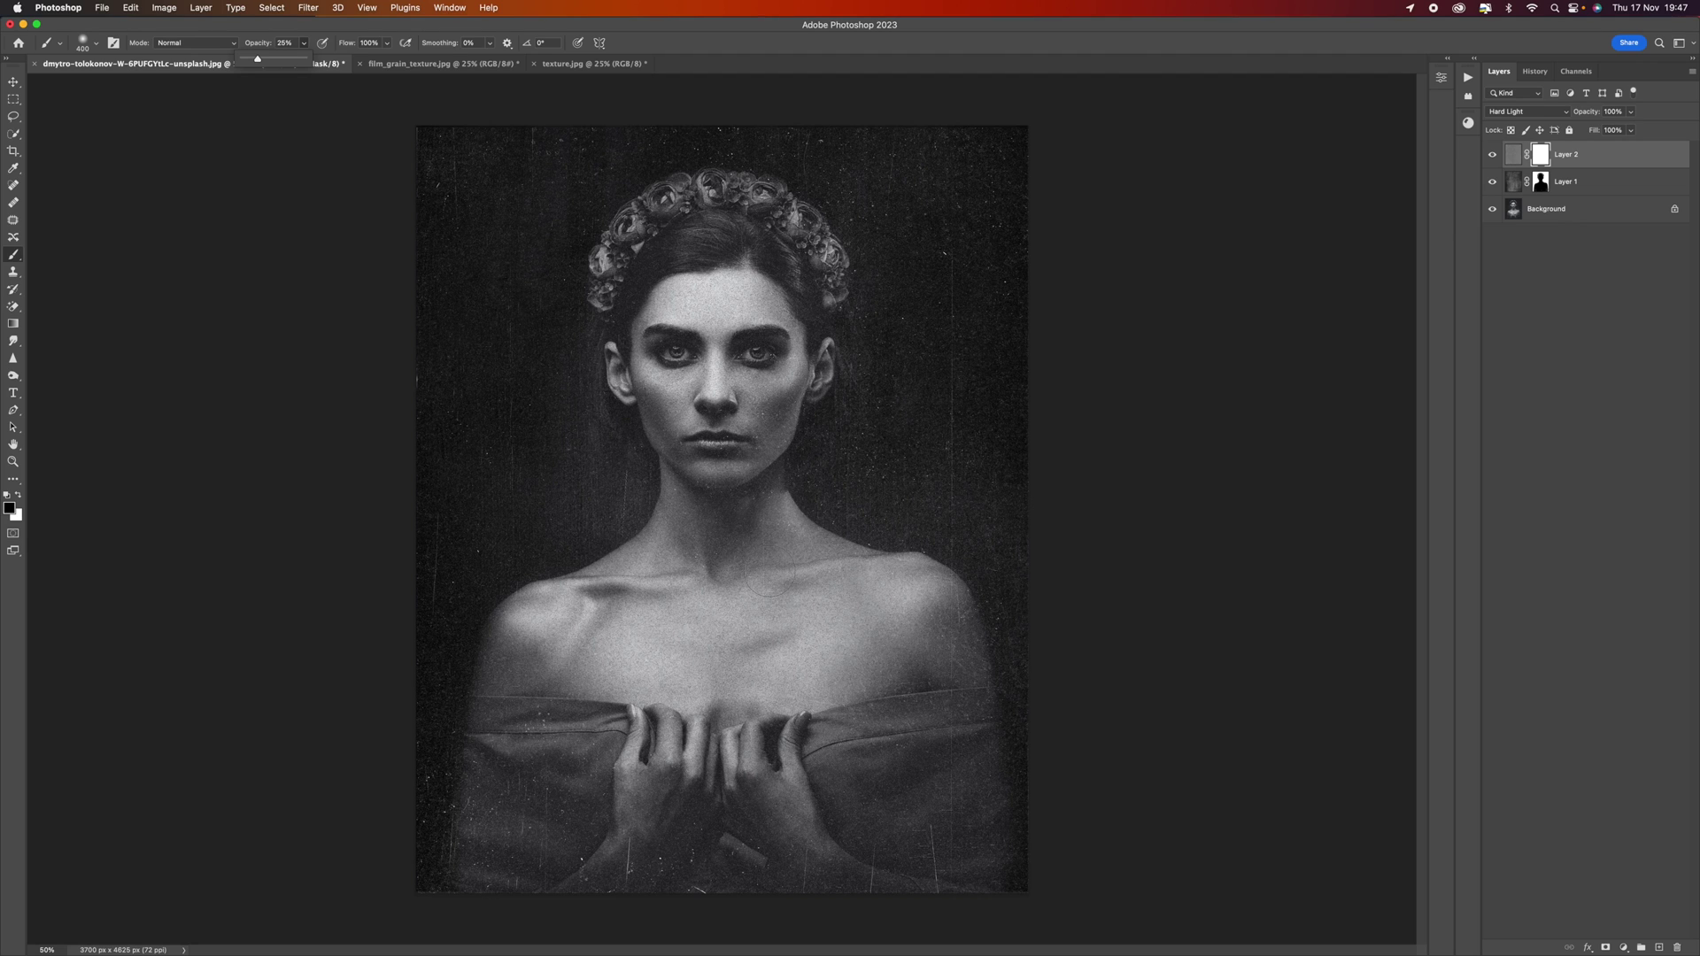
Set Layer 2's opacity to 60% so the grain looks subtler.
{"action": "left_click", "coordinate": [1515, 158]}
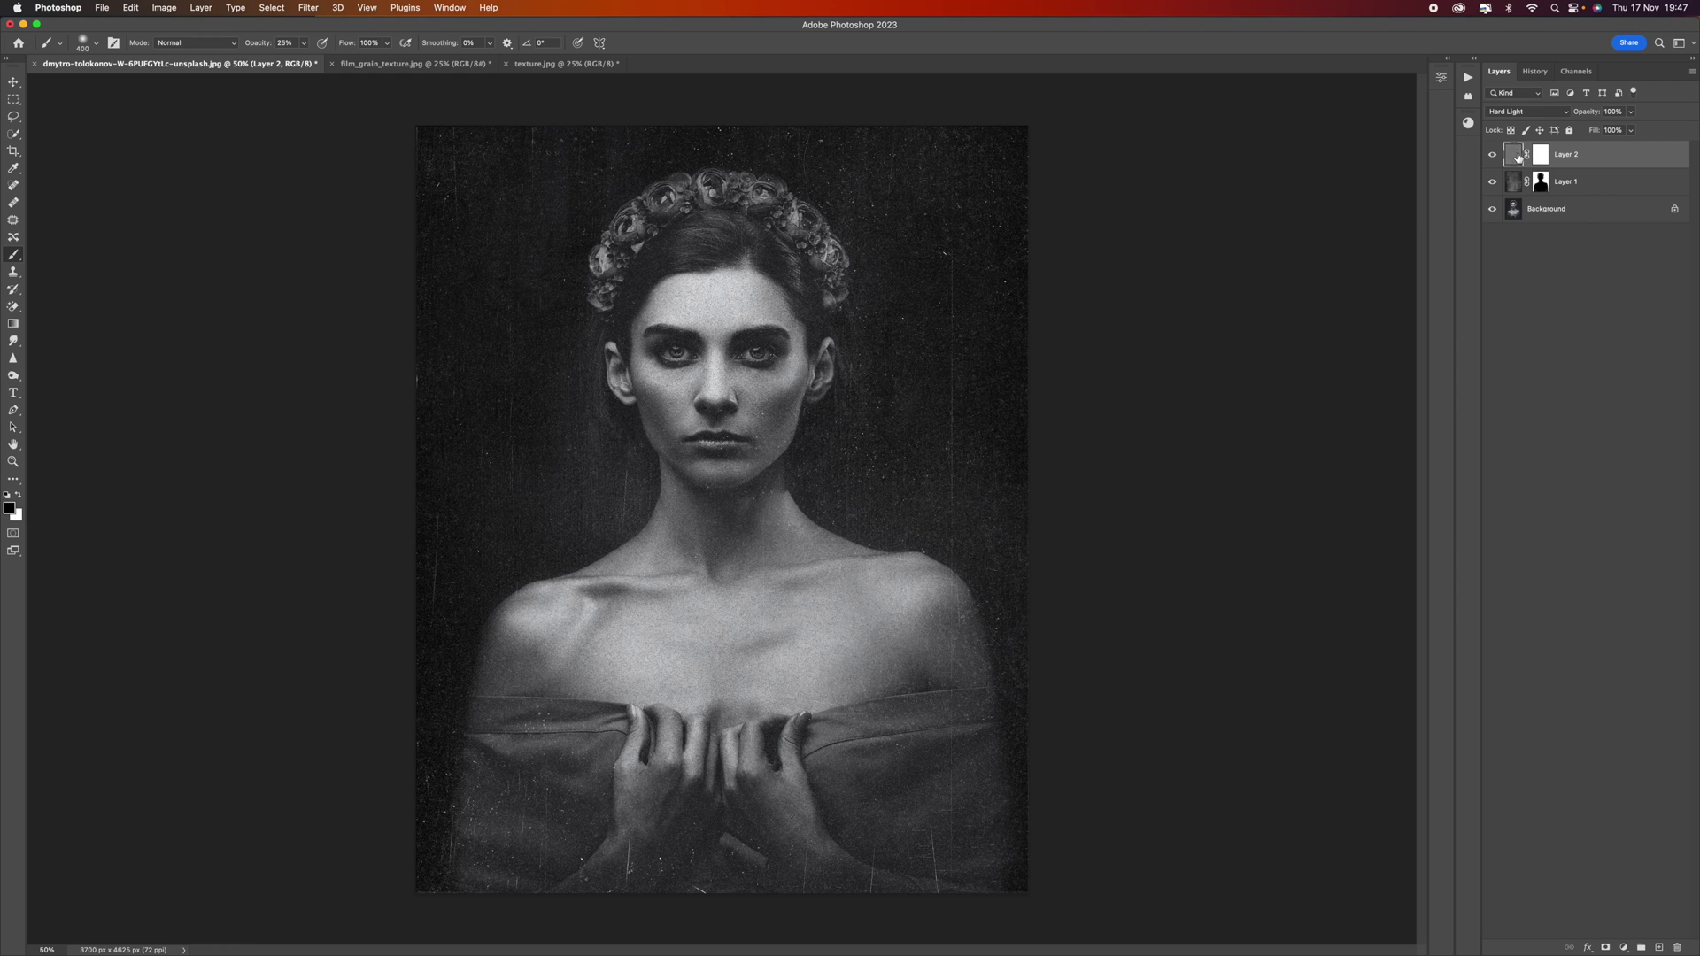
{"action": "left_click", "coordinate": [1630, 112]}
{"action": "left_click", "coordinate": [1606, 129]}
{"action": "left_click_drag", "start_coordinate": [1606, 131], "coordinate": [1611, 131]}
{"action": "left_click", "coordinate": [762, 212]}
{"action": "scroll", "coordinate": [779, 234], "scroll_direction": "up", "scroll_amount": 1}
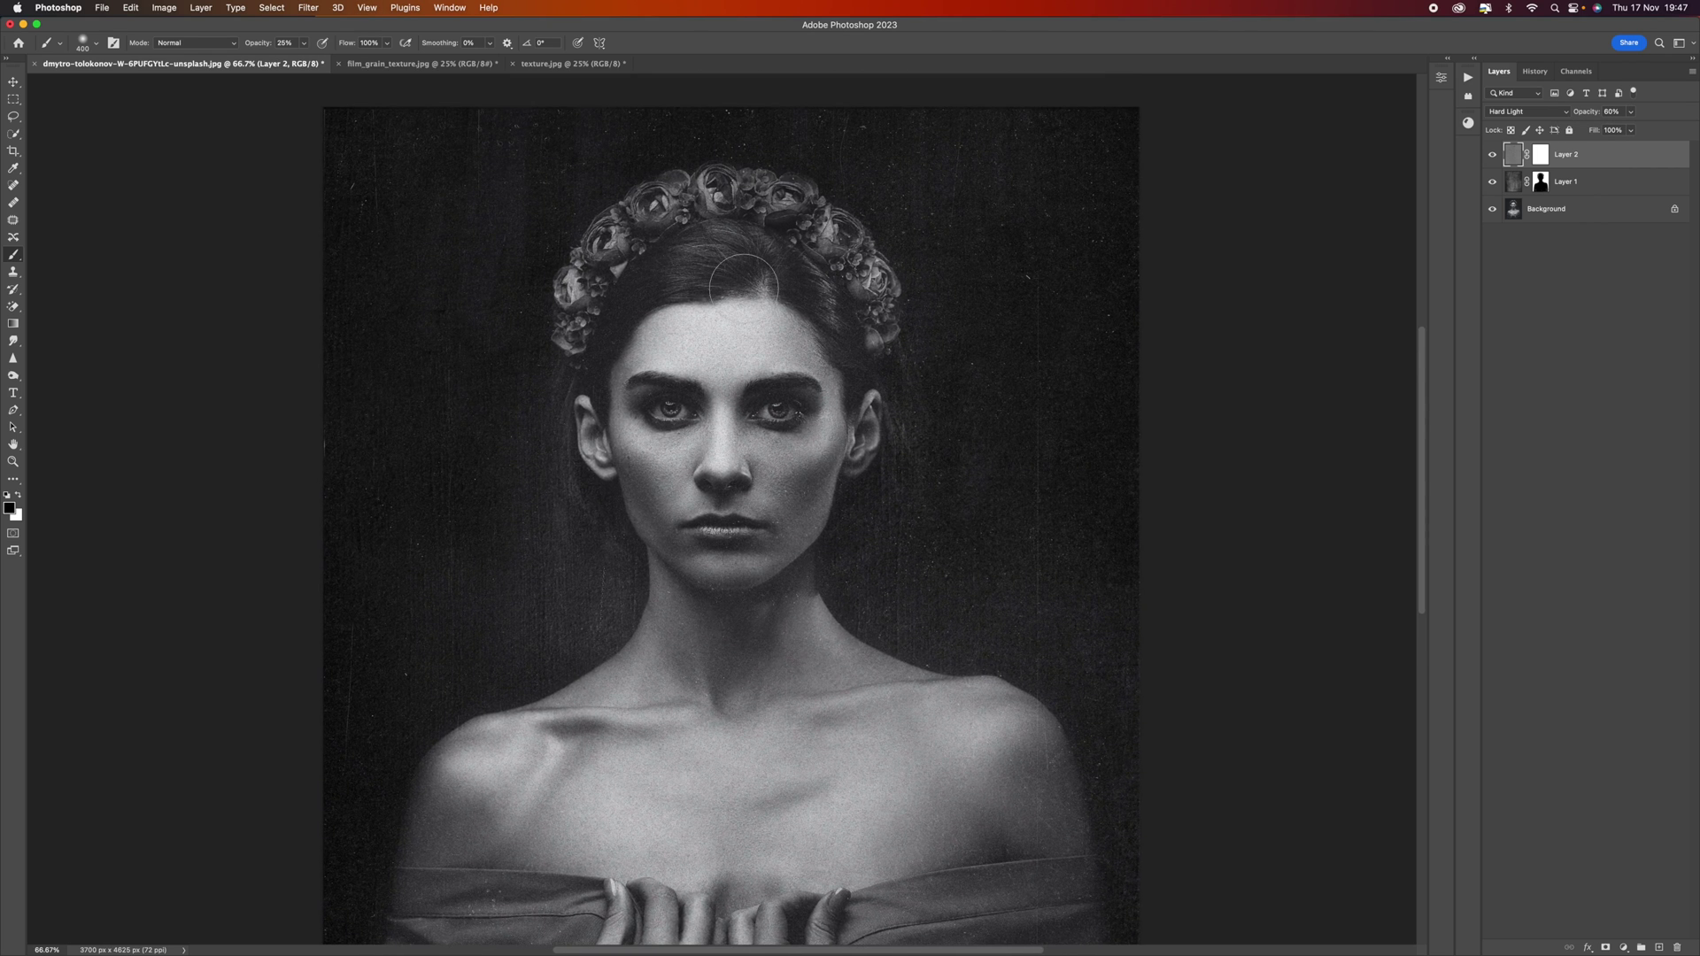
Lower the brush opacity to about 16% and resize the brush for masking Layer 2.
{"action": "left_click_drag", "start_coordinate": [305, 47], "coordinate": [298, 61]}
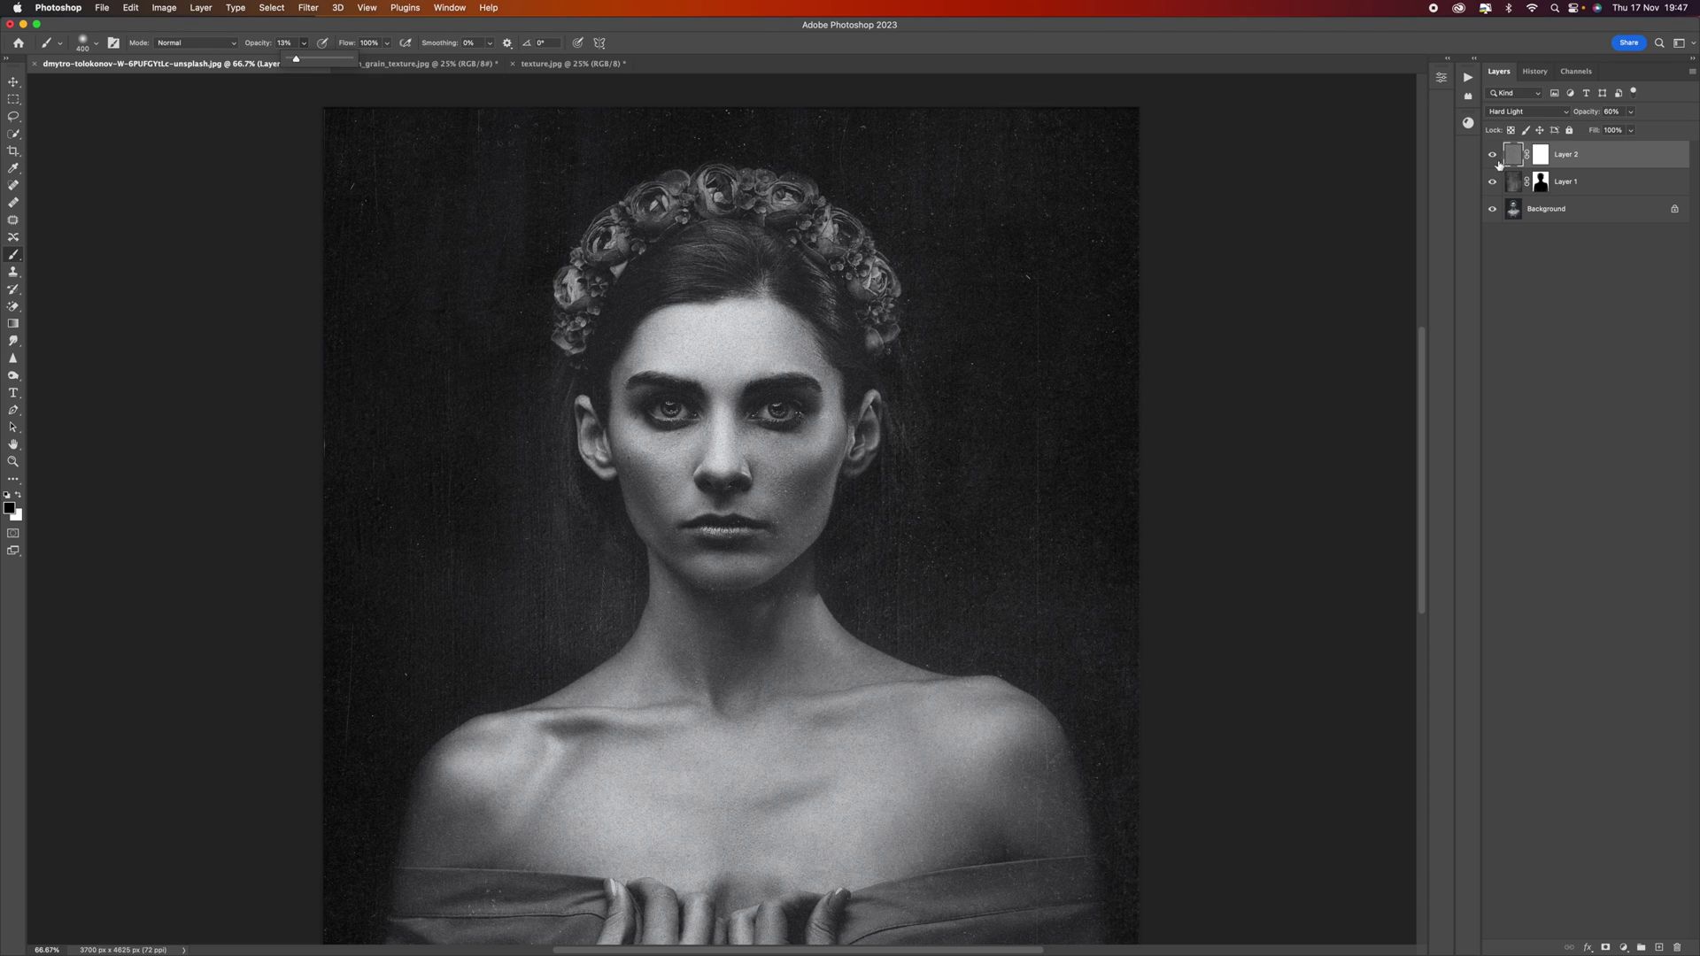
{"action": "left_click", "coordinate": [801, 221]}
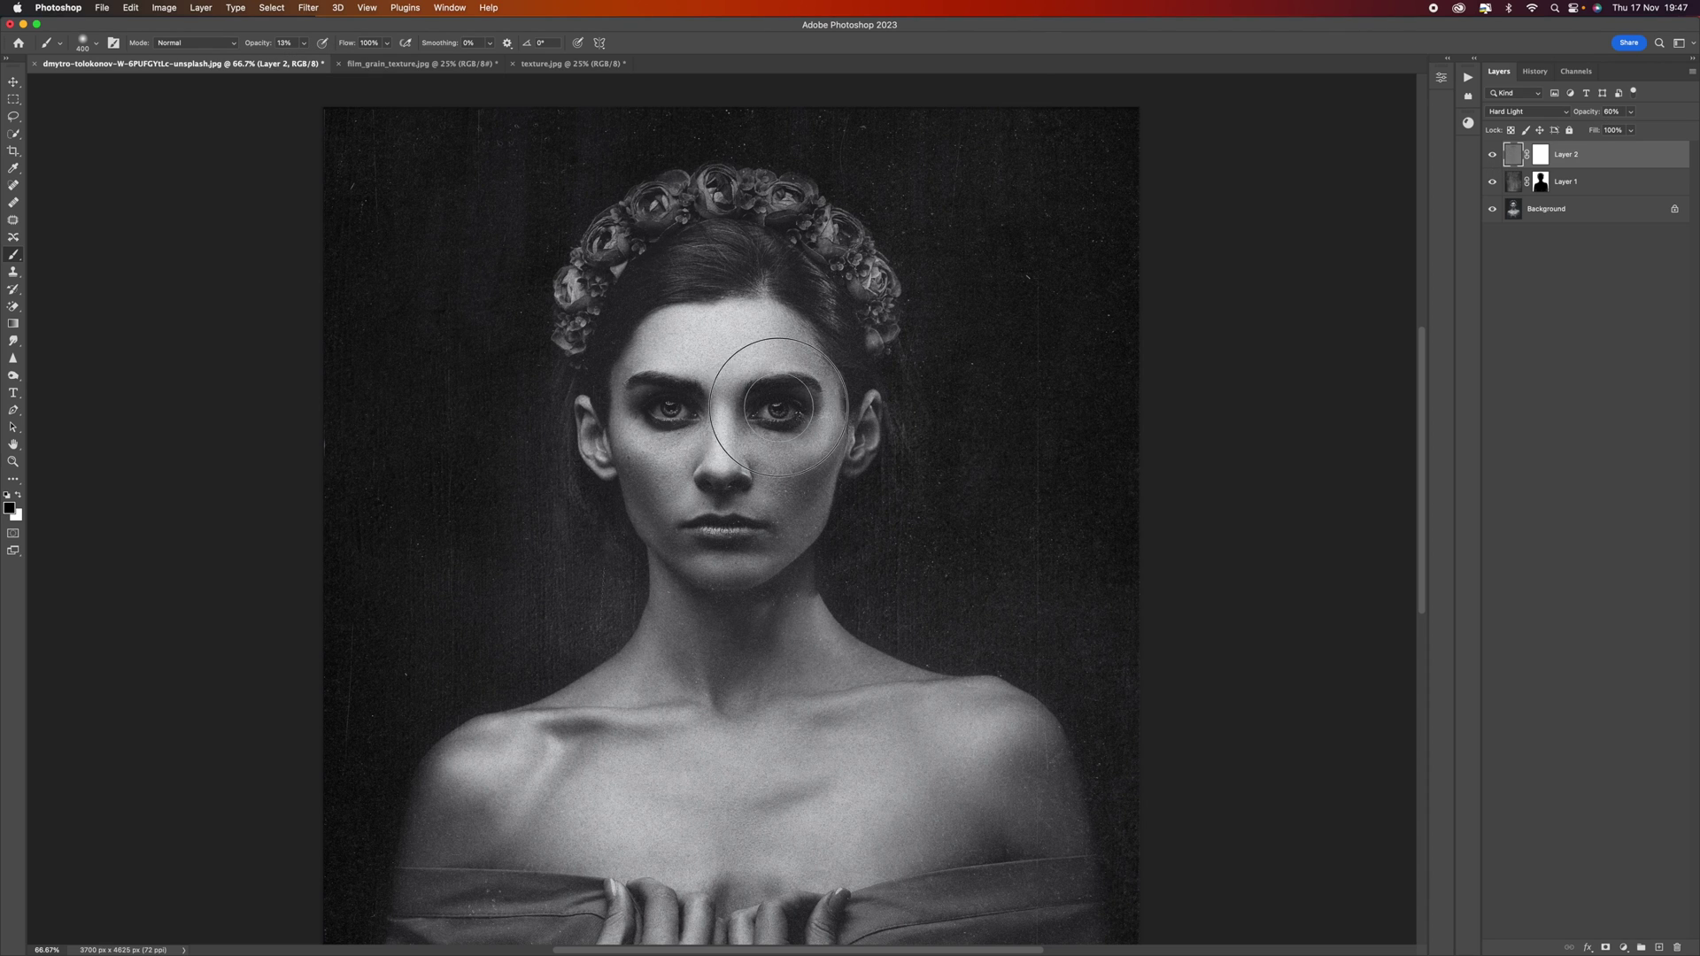
{"action": "key", "text": "bracketleft"}
{"action": "key", "text": "bracketleft"}
{"action": "key", "text": "bracketleft"}
{"action": "mouse_move", "coordinate": [304, 45]}
{"action": "left_mouse_down"}
{"action": "mouse_move", "coordinate": [294, 68]}
{"action": "mouse_move", "coordinate": [363, 65]}
{"action": "mouse_move", "coordinate": [325, 66]}
{"action": "left_mouse_up"}
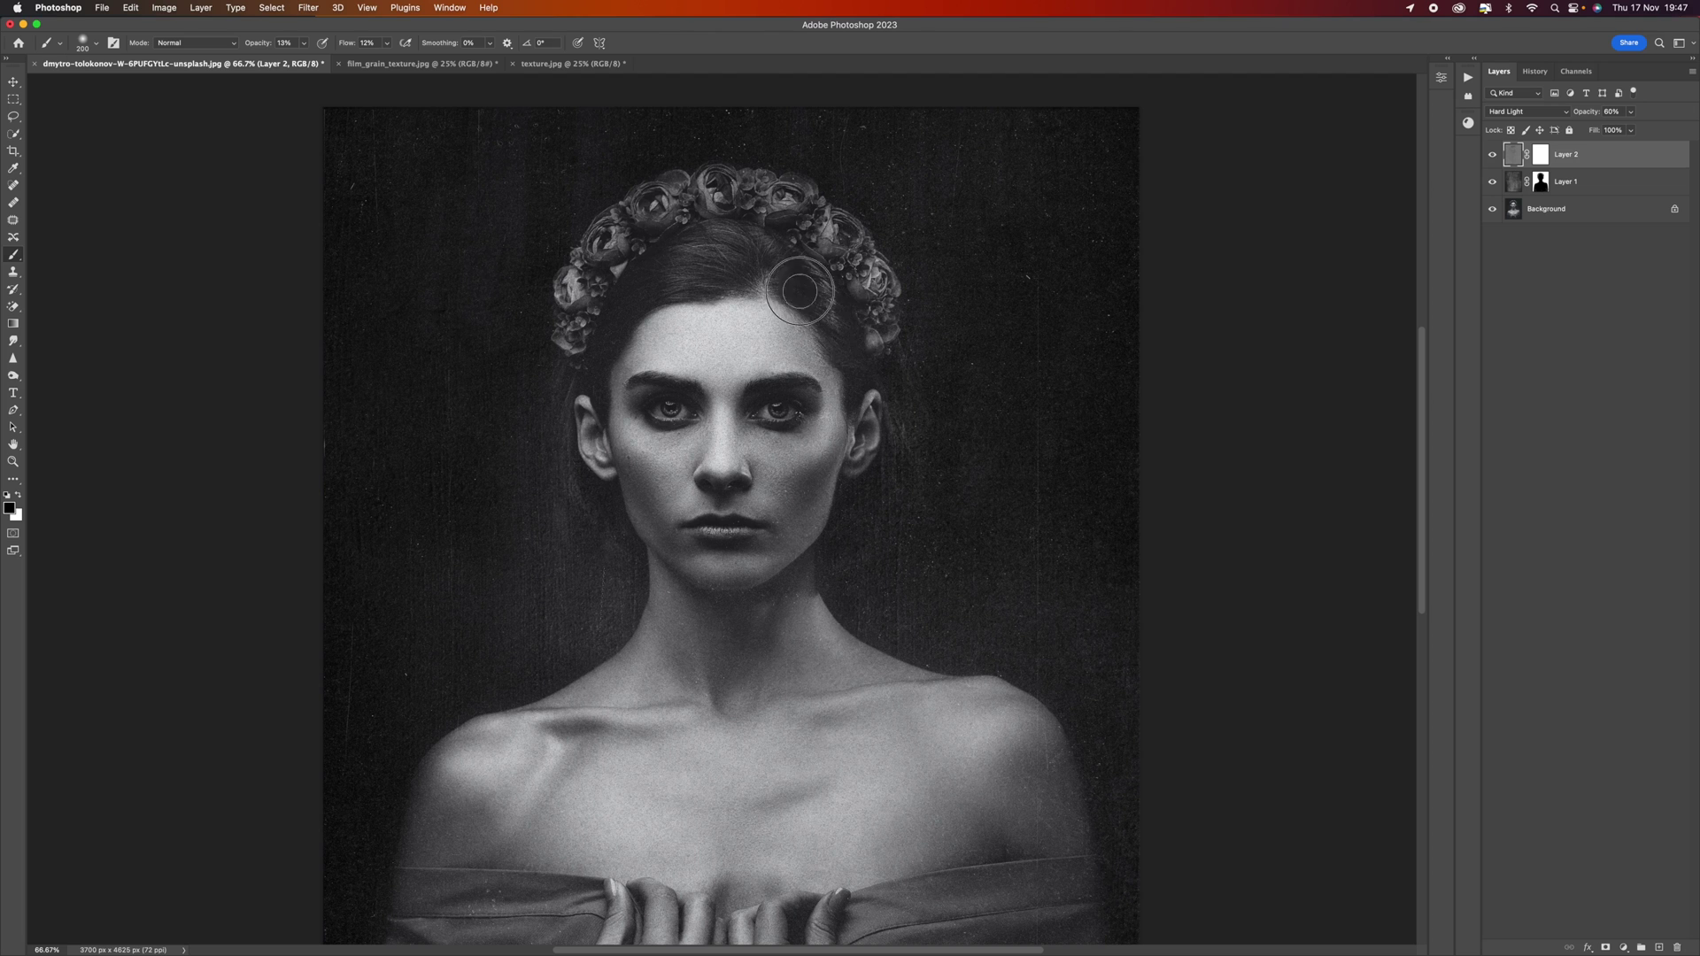
{"action": "scroll", "coordinate": [810, 514], "scroll_direction": "down", "scroll_amount": 8}
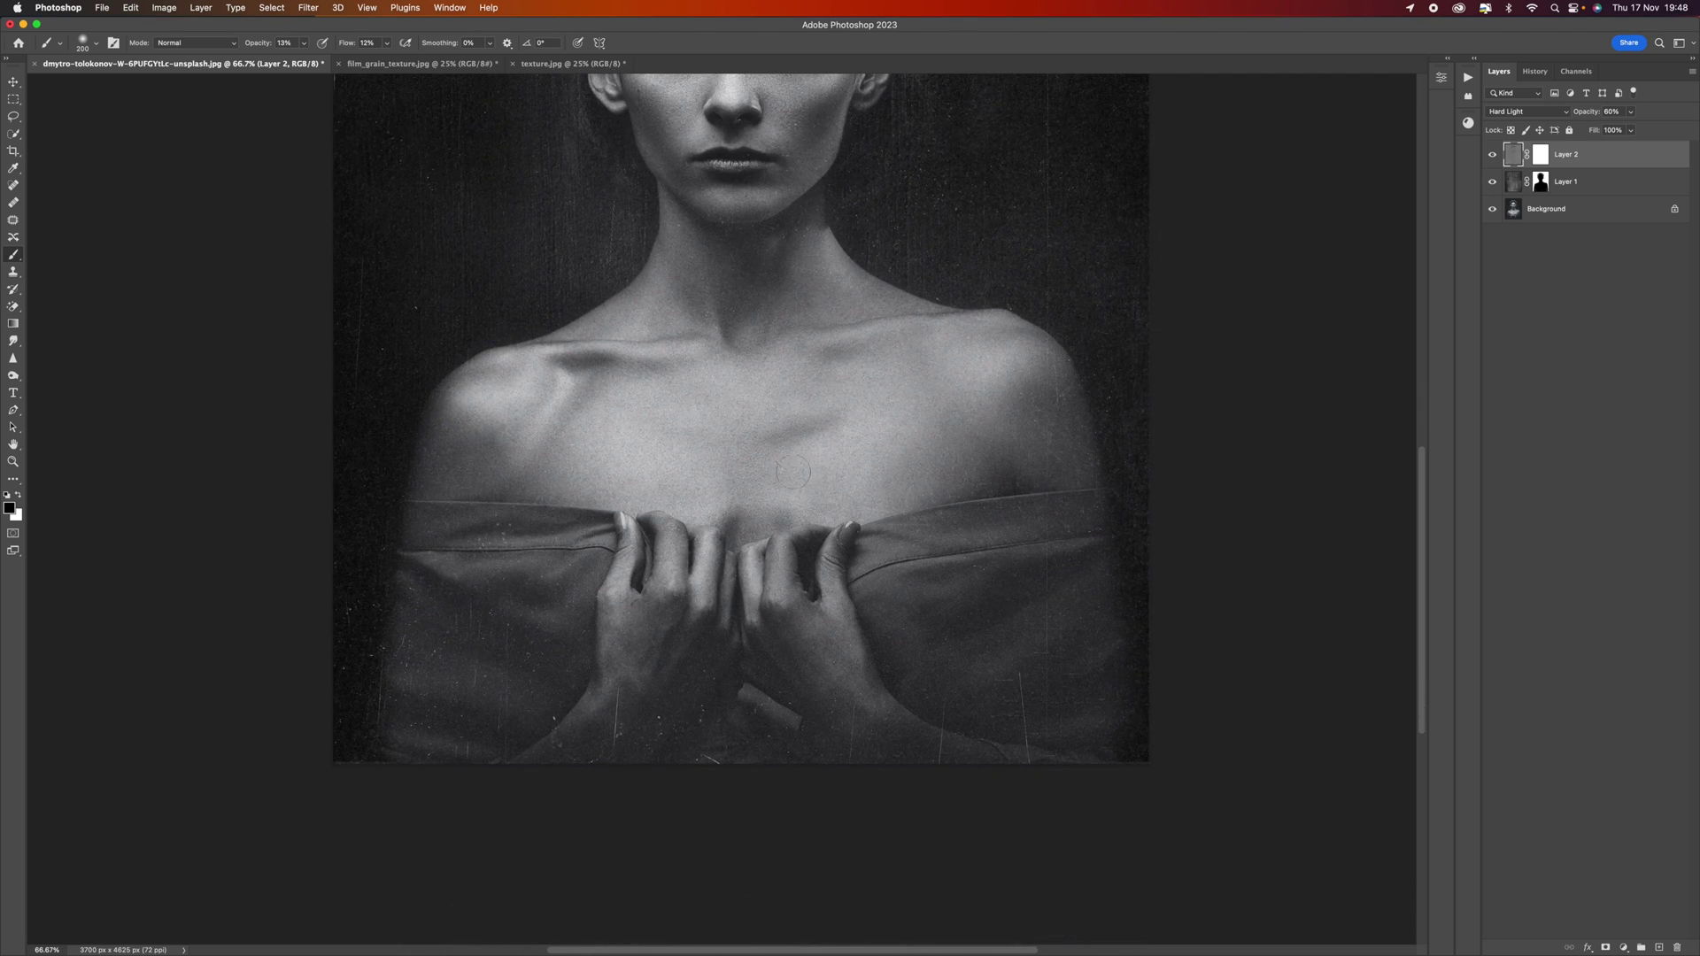
{"action": "key", "text": "bracketright"}
{"action": "key", "text": "bracketleft"}
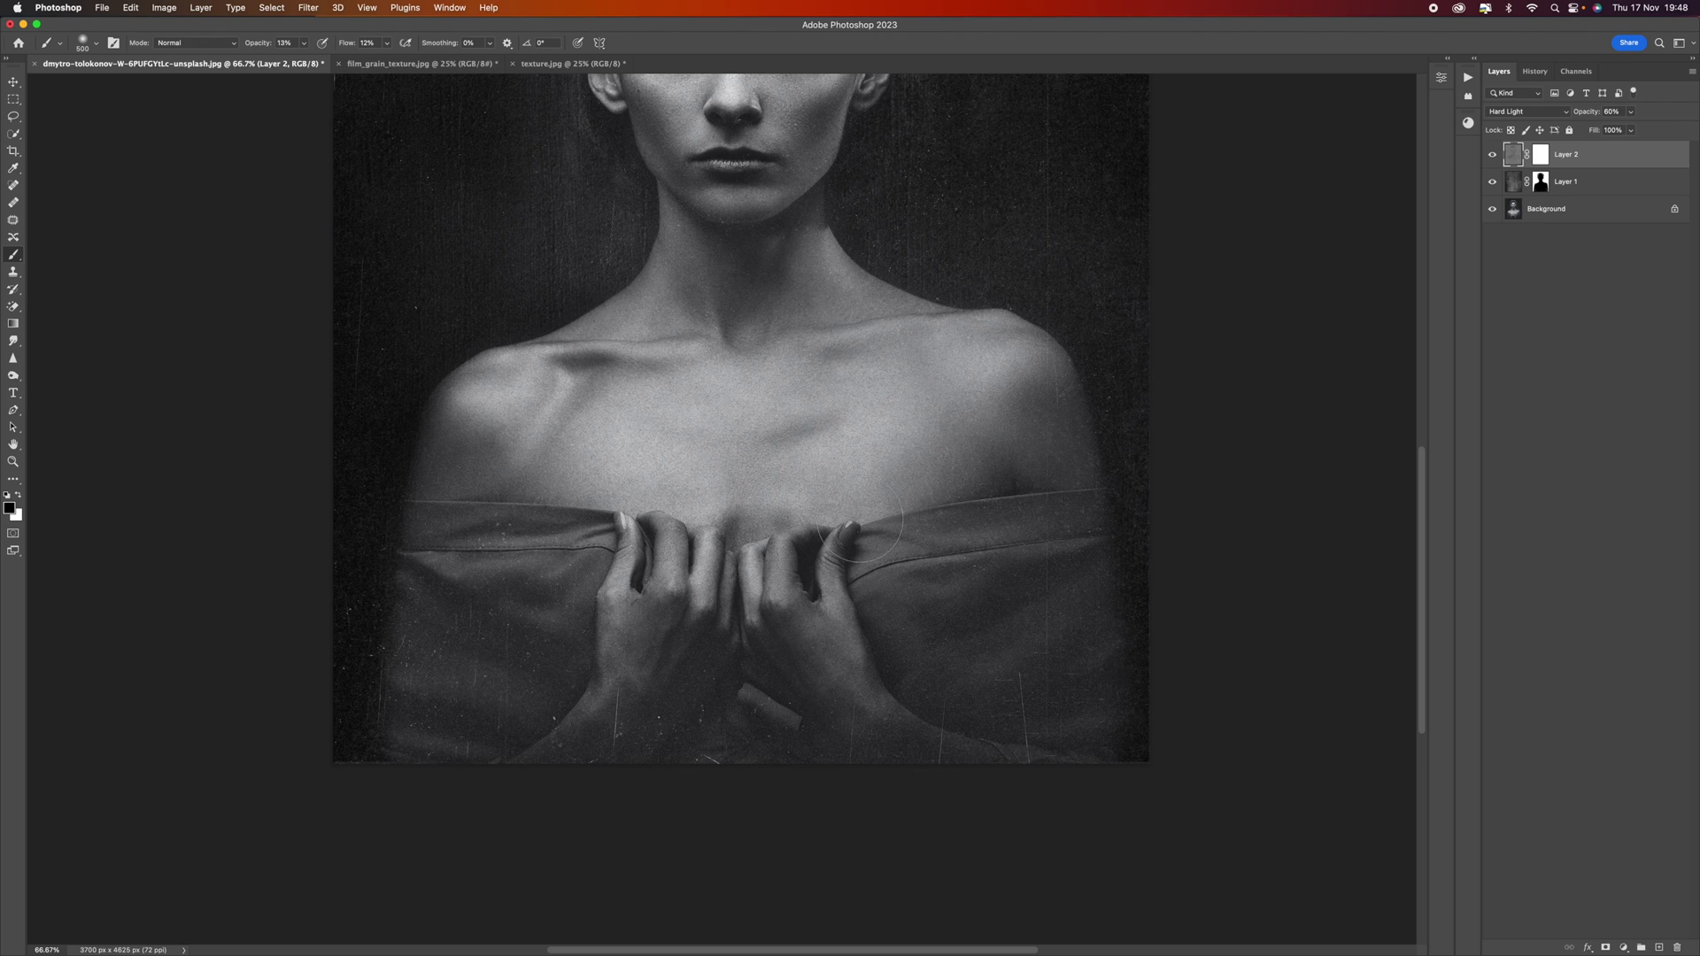
Zoom to the chest and face, size the brush to 600, and set 24% flow, 28% opacity.
{"action": "key", "text": "super+plus"}
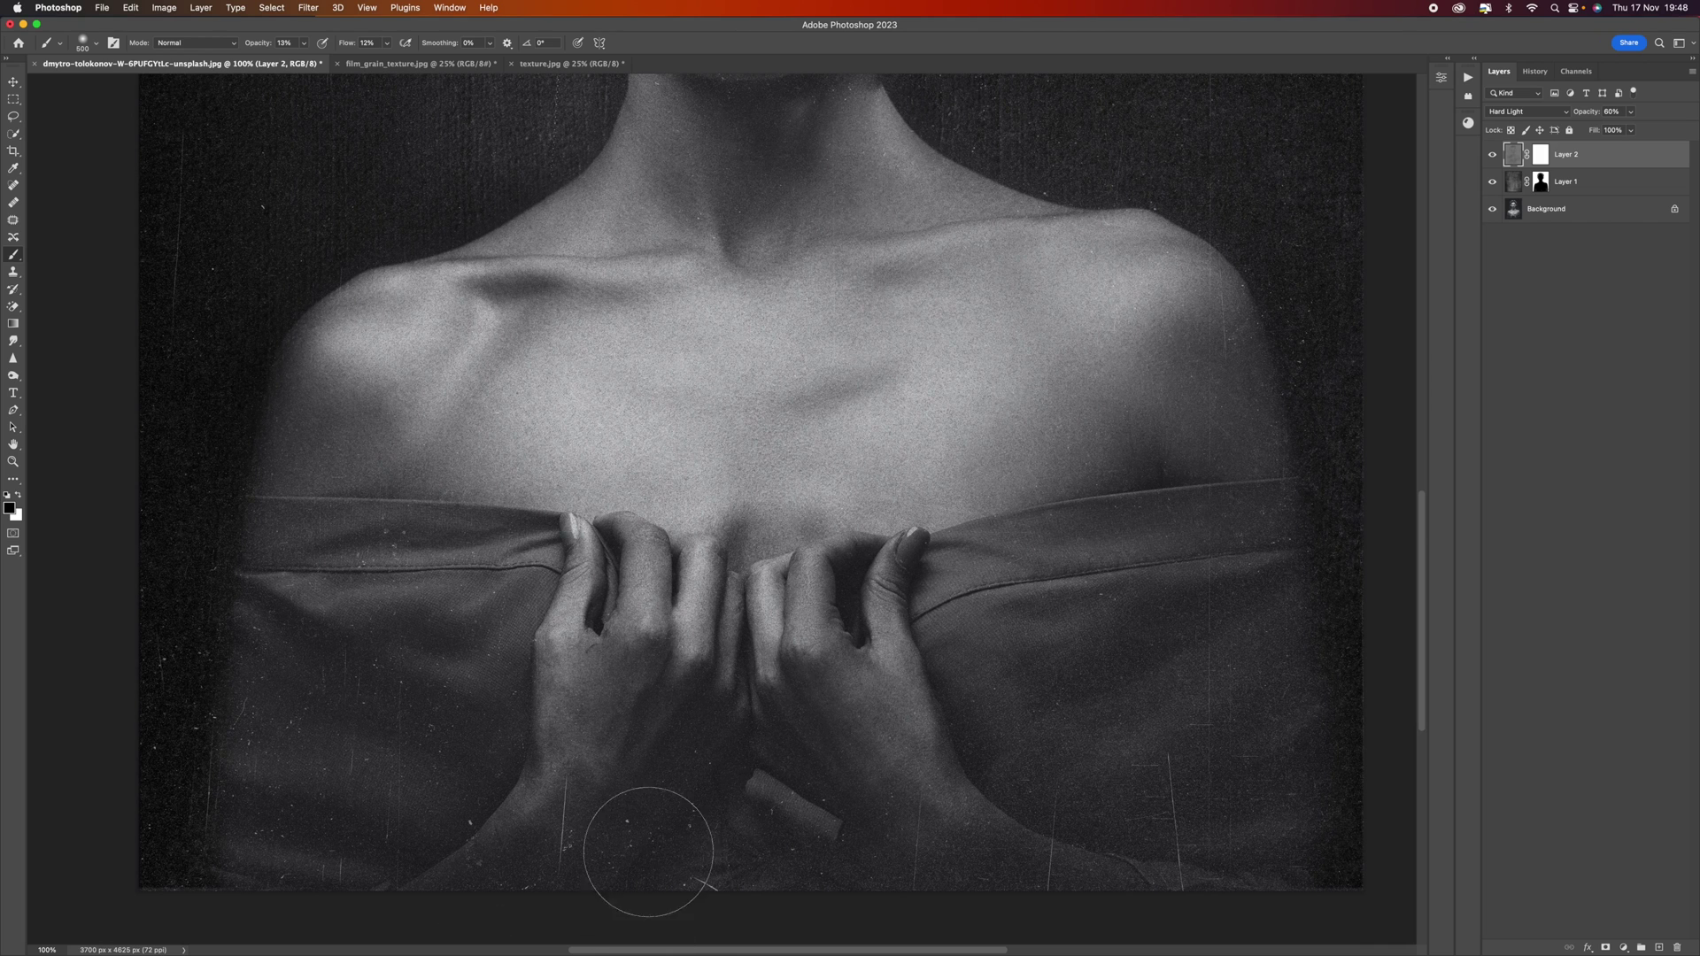
{"action": "key", "text": "bracketright"}
{"action": "key", "text": "bracketright"}
{"action": "key", "text": "bracketright"}
{"action": "key", "text": "bracketright"}
{"action": "key", "text": "bracketright"}
{"action": "key", "text": "bracketleft"}
{"action": "key", "text": "bracketleft"}
{"action": "key", "text": "bracketleft"}
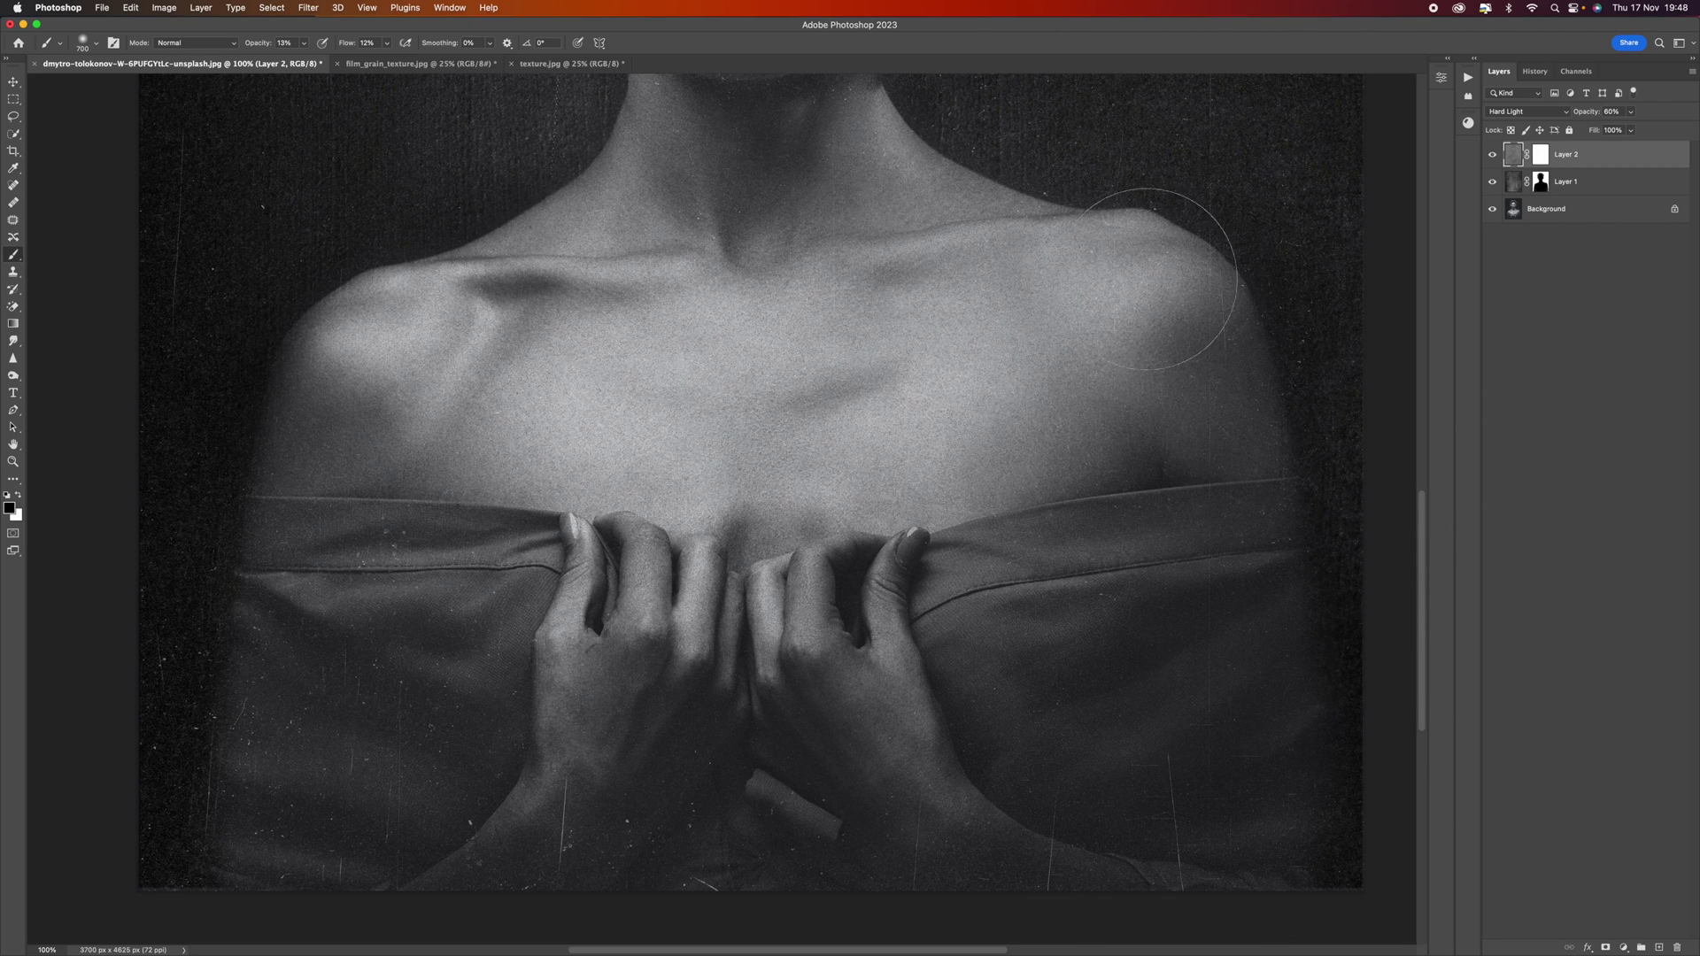
{"action": "left_click_drag", "start_coordinate": [1178, 357], "coordinate": [1204, 587]}
{"action": "key", "text": "bracketleft"}
{"action": "key", "text": "bracketleft"}
{"action": "key", "text": "bracketleft"}
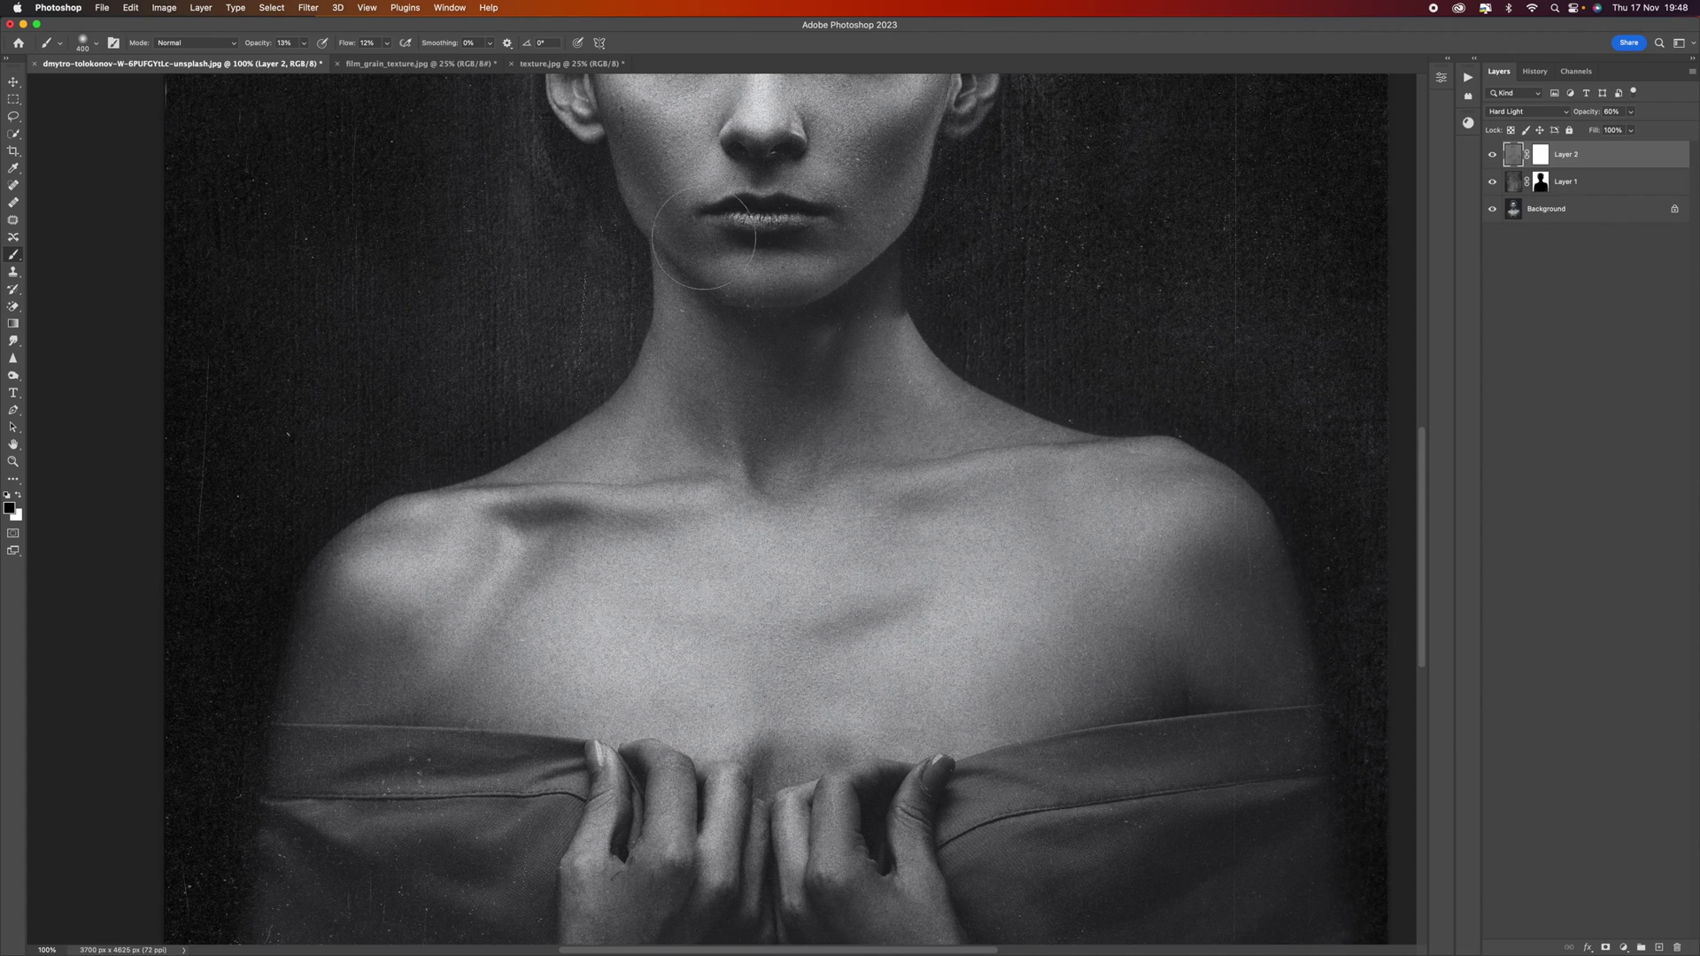
{"action": "left_click", "coordinate": [386, 43]}
{"action": "left_click_drag", "start_coordinate": [382, 59], "coordinate": [307, 60]}
{"action": "left_click", "coordinate": [304, 43]}
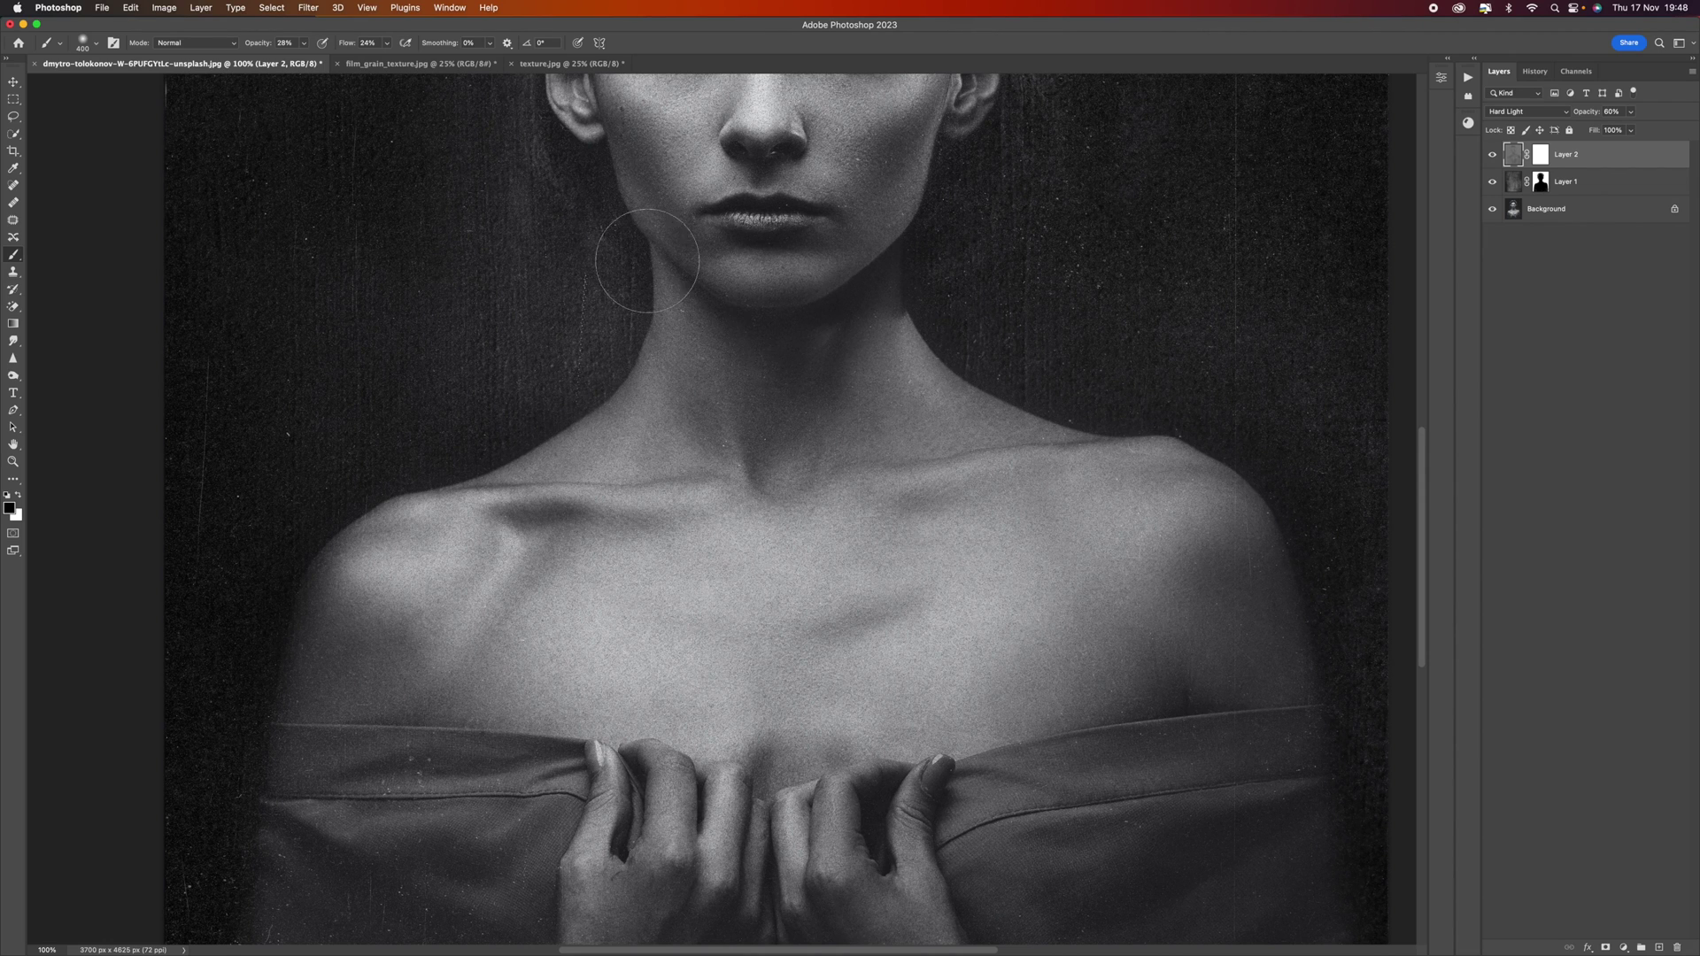
{"action": "key", "text": "space"}
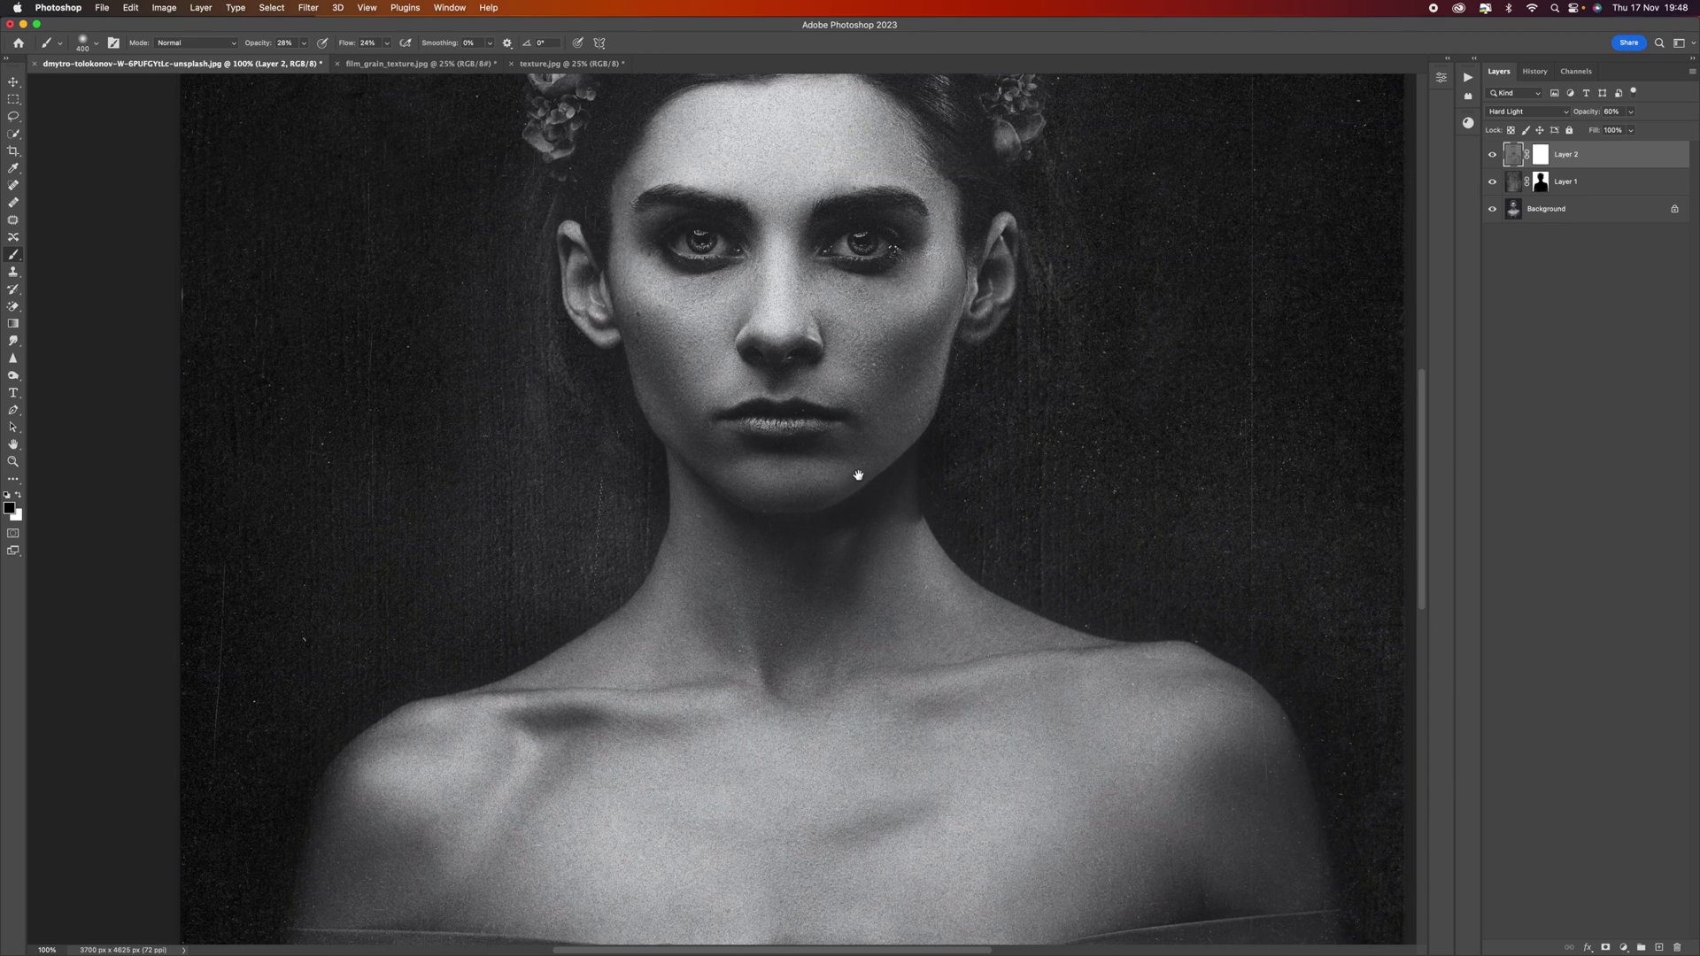
{"action": "scroll", "coordinate": [912, 175], "scroll_direction": "up", "scroll_amount": 2}
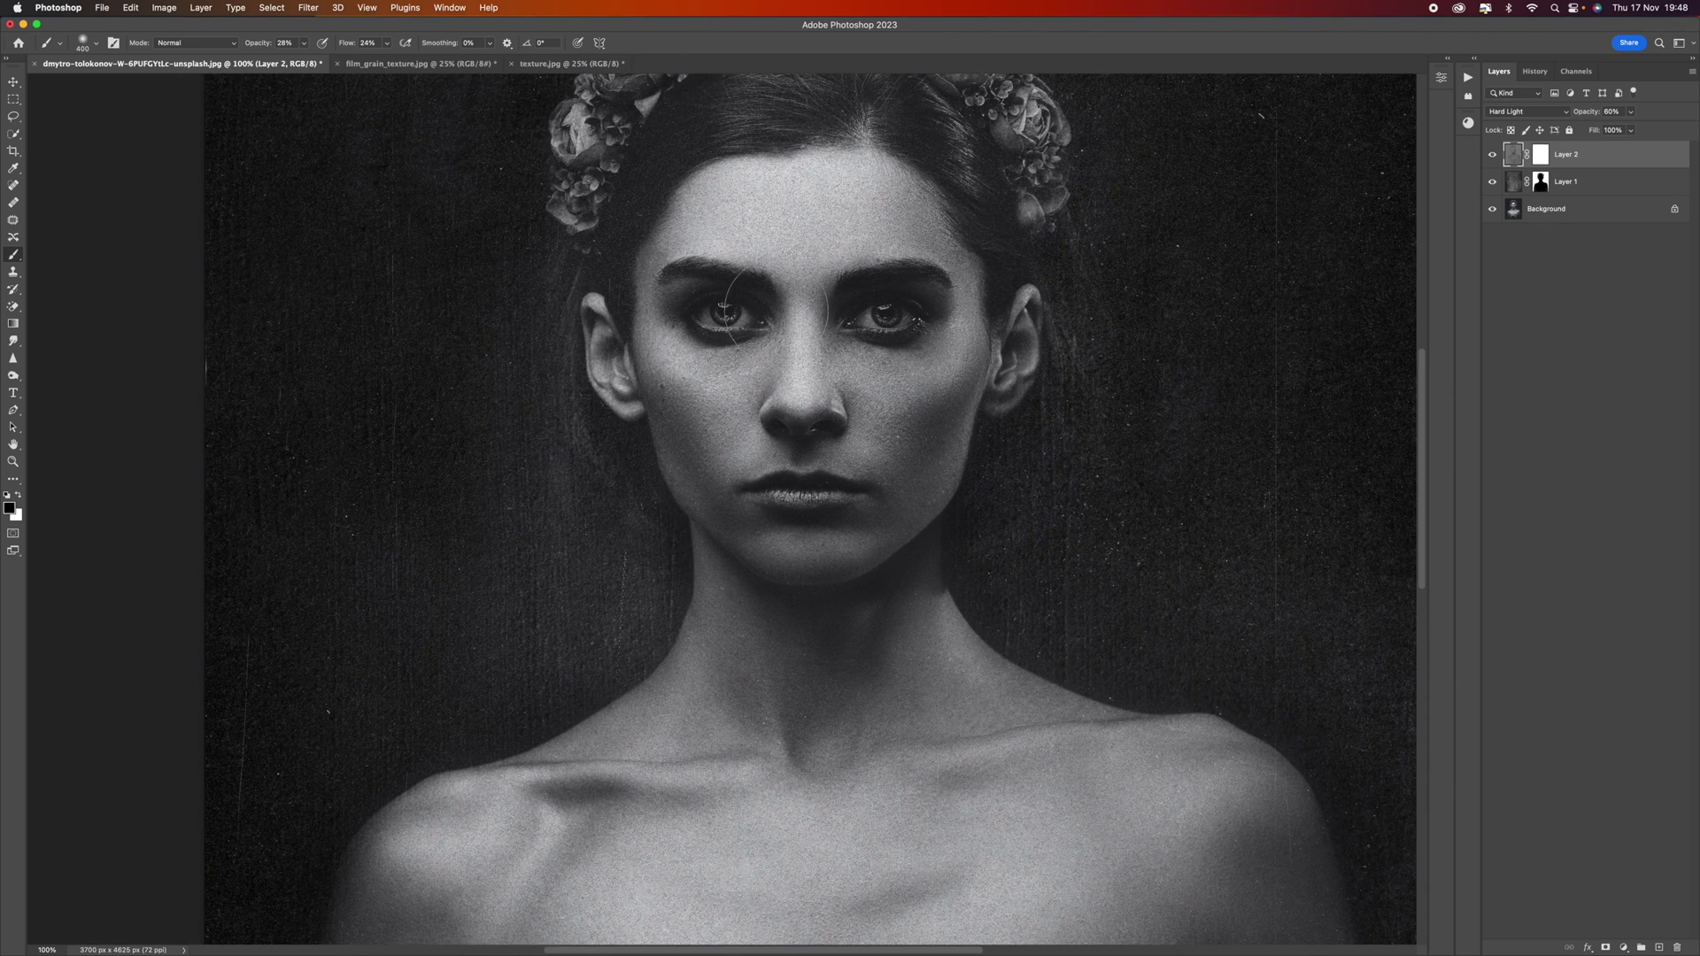
{"action": "scroll", "coordinate": [824, 133], "scroll_direction": "up", "scroll_amount": 5}
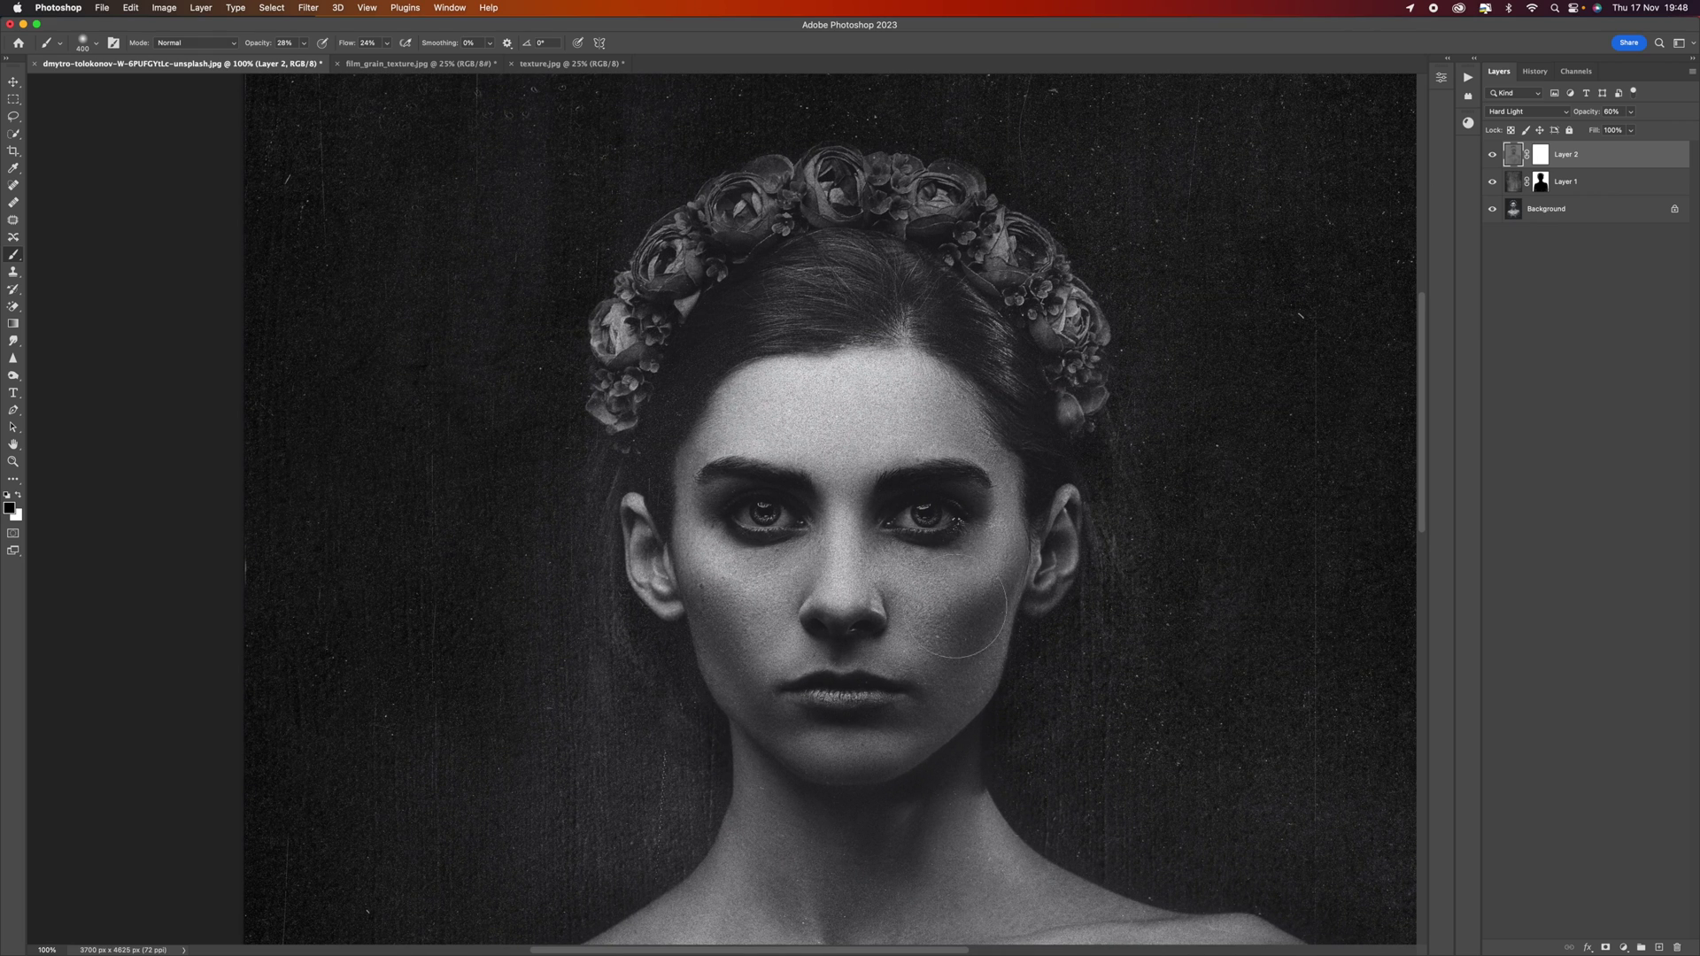
Select Layer 1 and bring its grunge texture opacity to 70%.
{"action": "key", "text": "super+minus"}
{"action": "key", "text": "super+minus"}
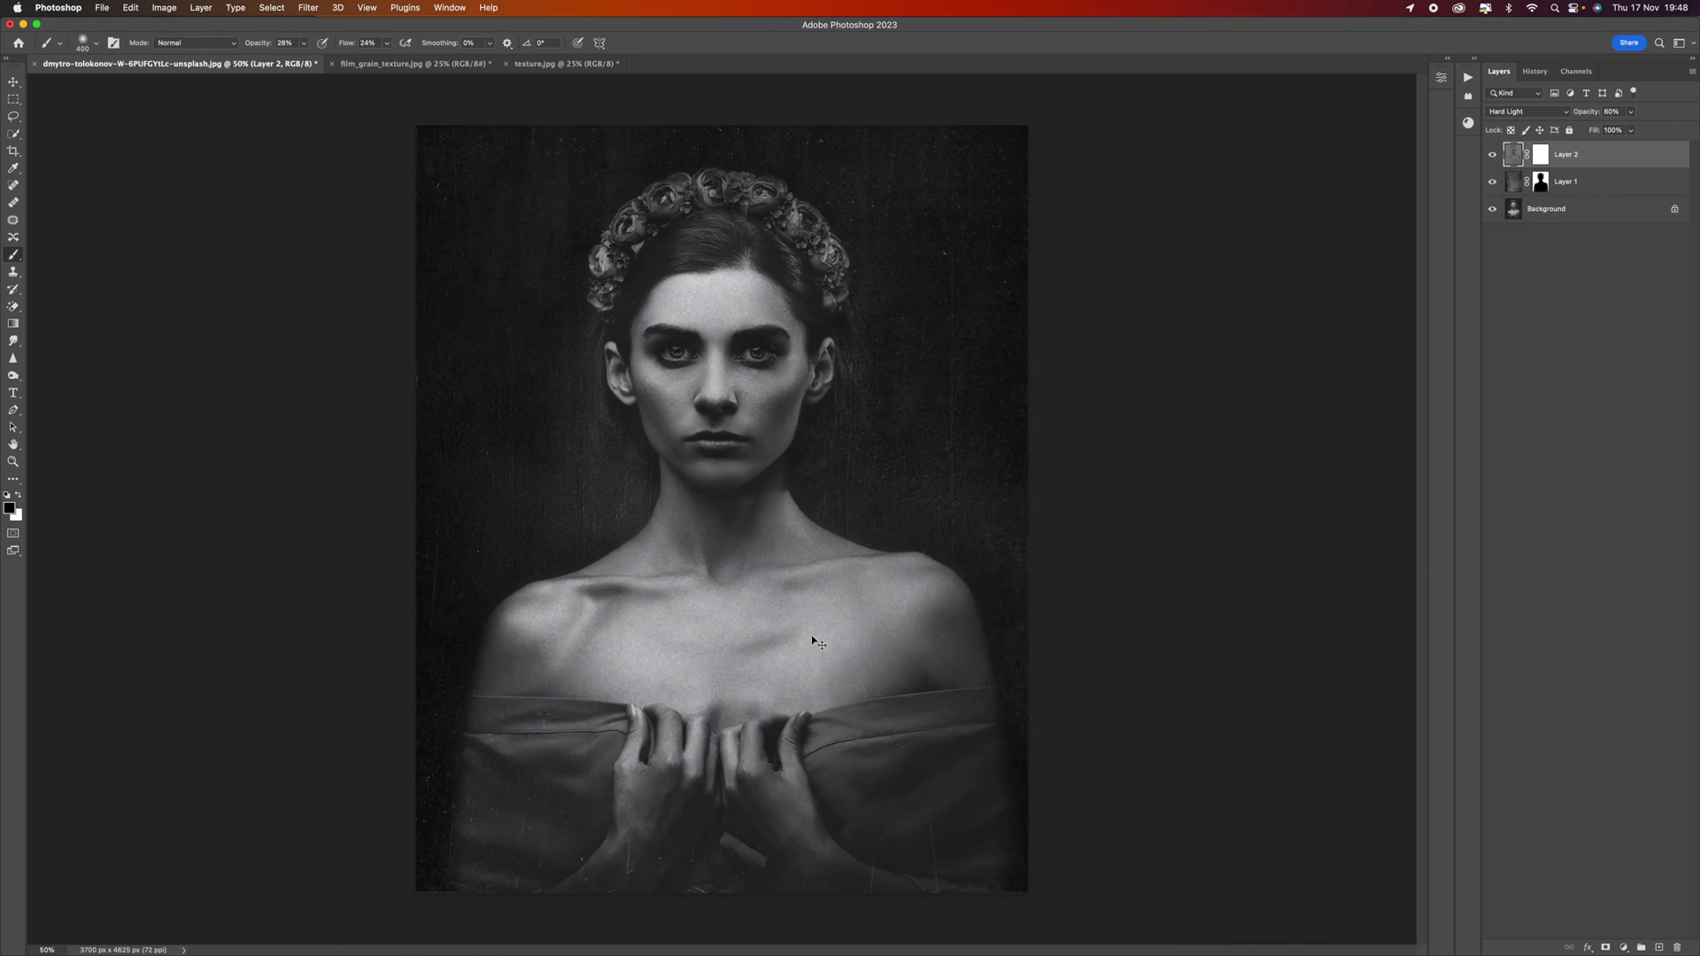
{"action": "left_click", "coordinate": [1512, 183]}
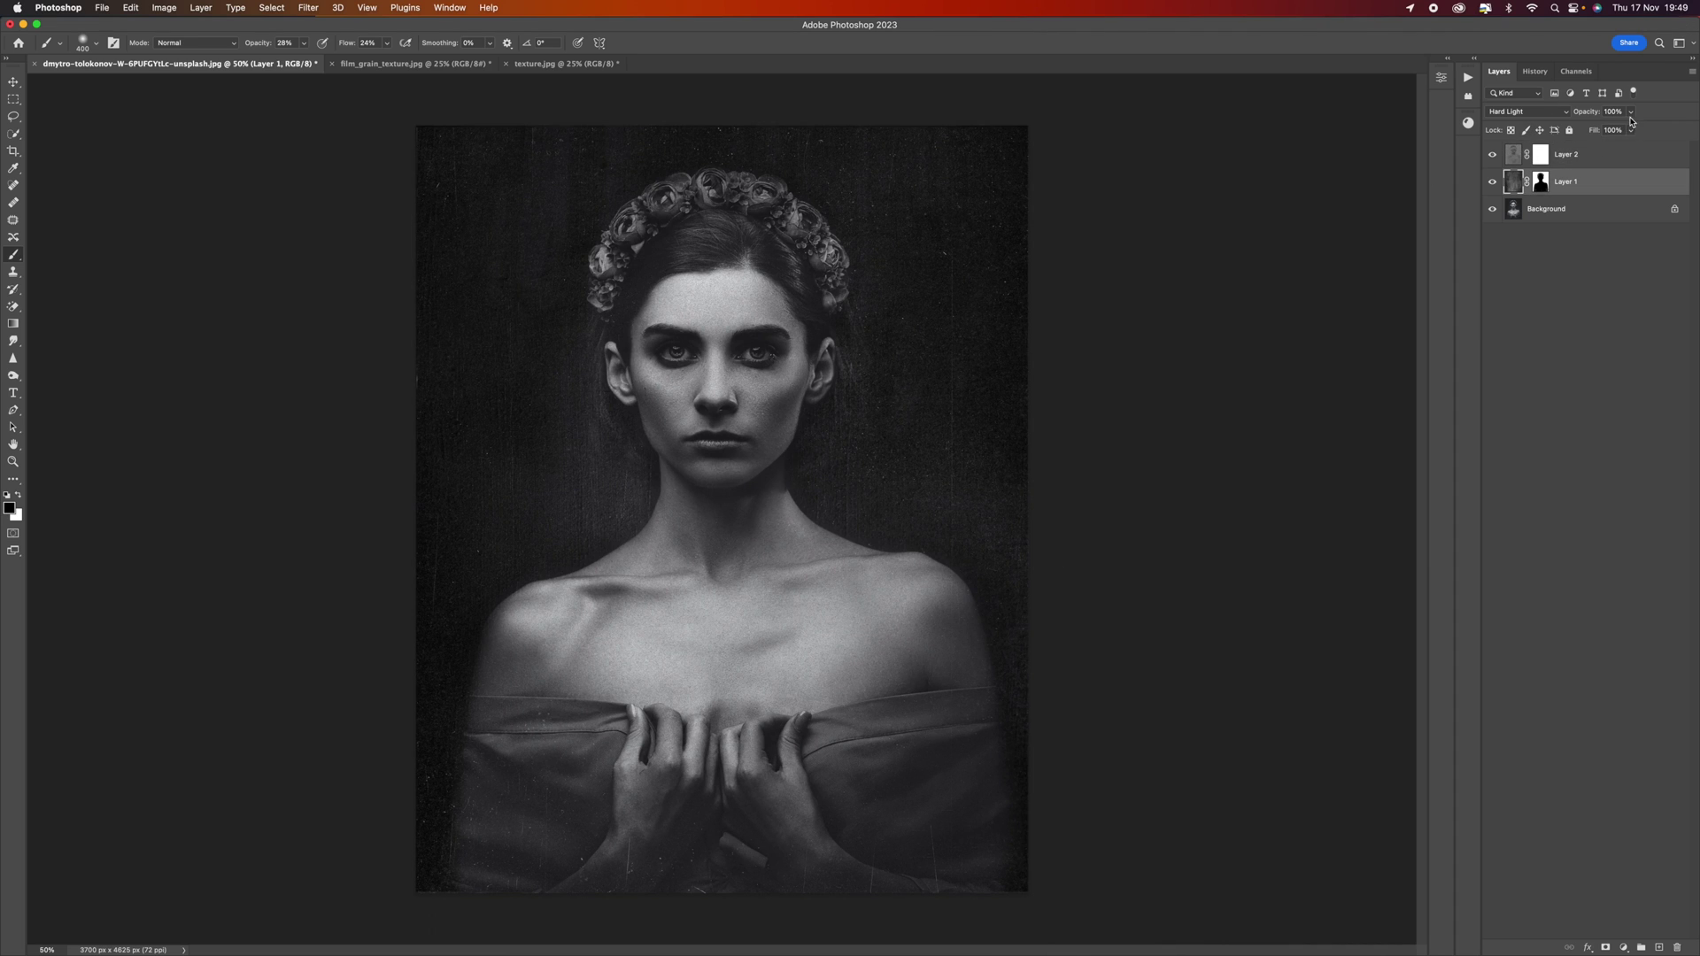
{"action": "left_click_drag", "start_coordinate": [1631, 113], "coordinate": [1562, 135]}
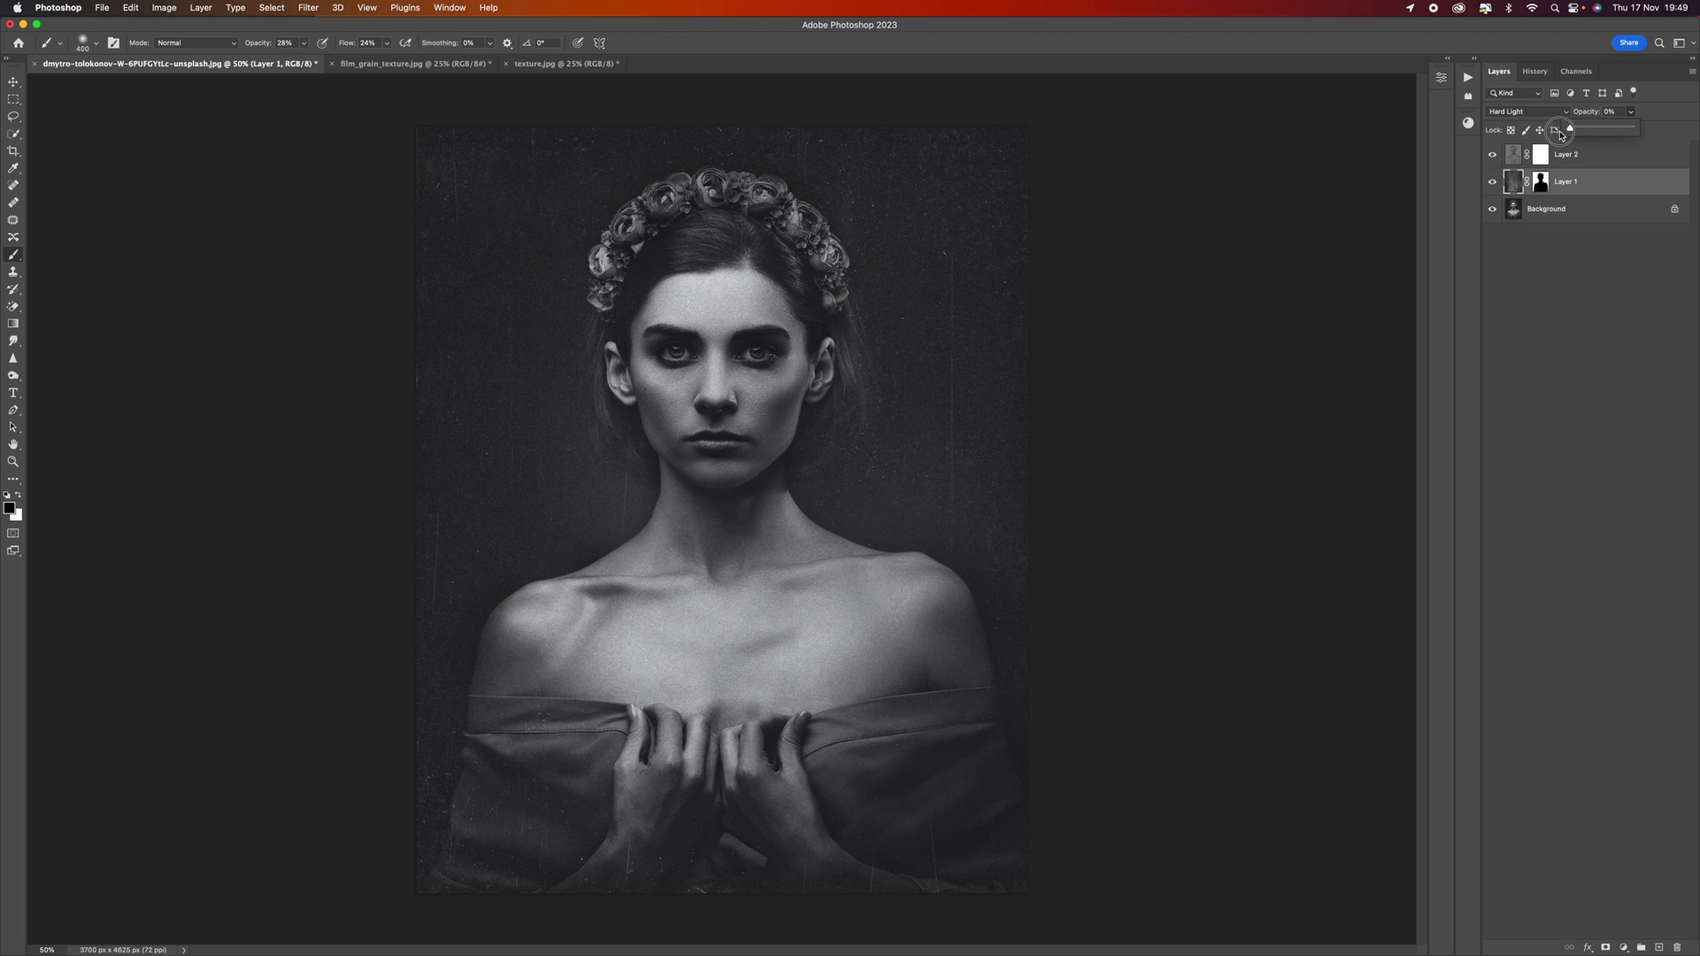
{"action": "left_click_drag", "start_coordinate": [1561, 135], "coordinate": [1614, 136]}
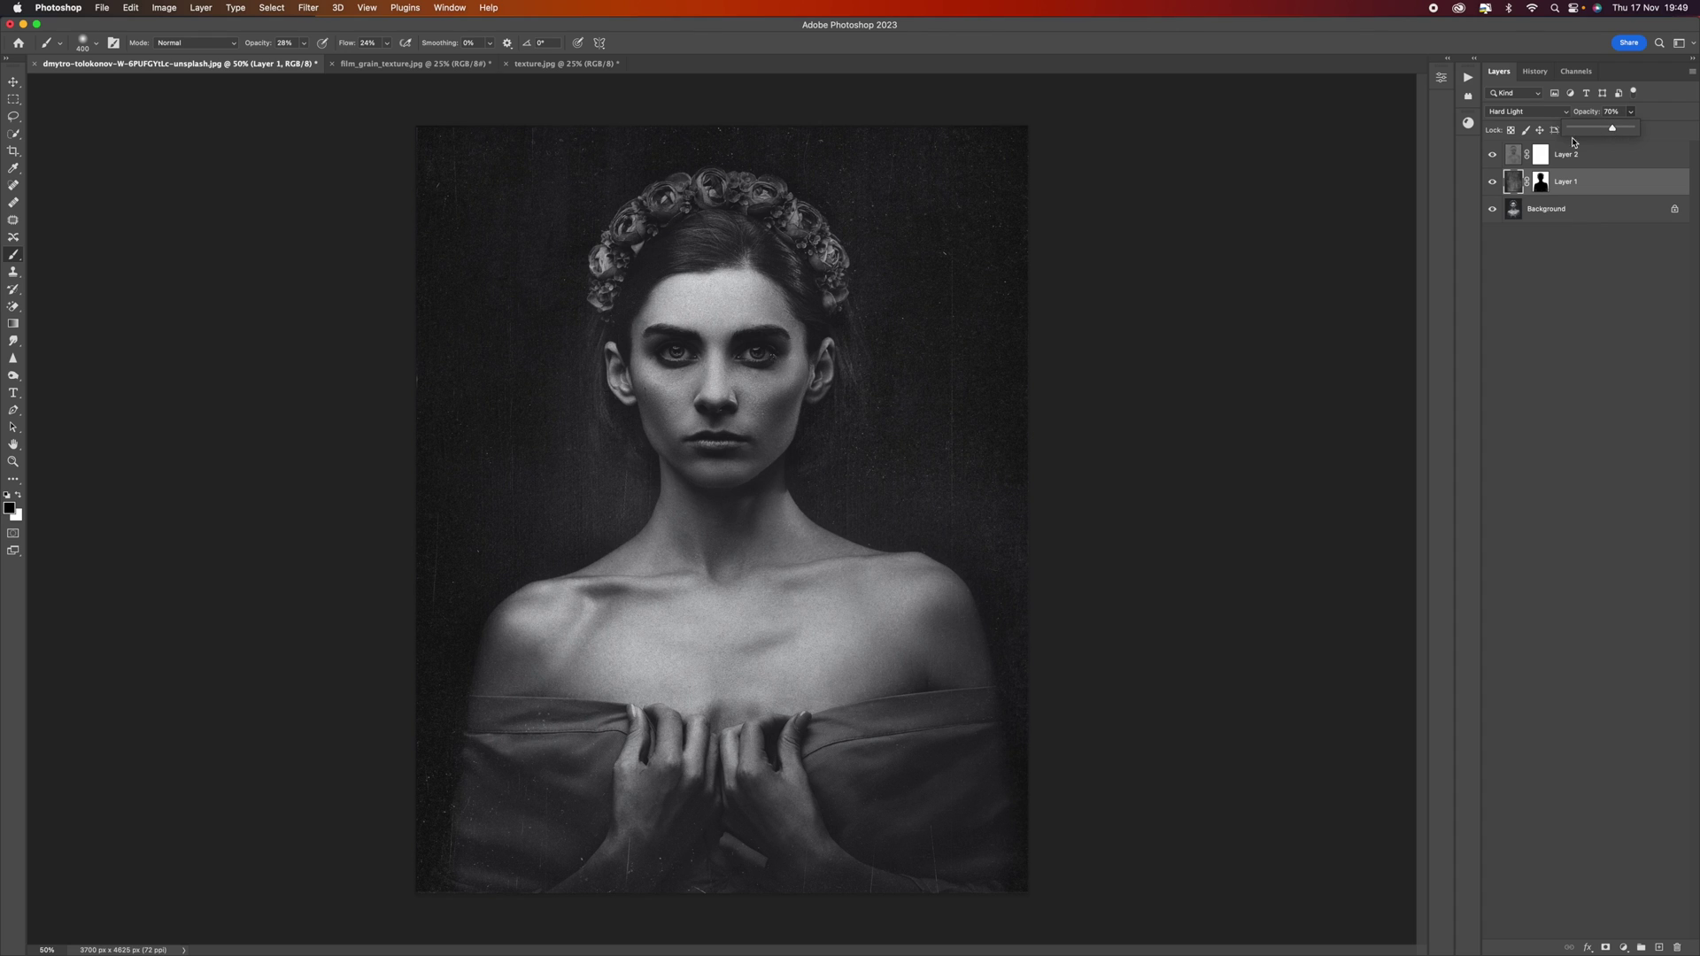
Target Layer 1's mask and zoom to 66.7% on the shoulders for soft mask strokes.
{"action": "left_click", "coordinate": [1541, 184]}
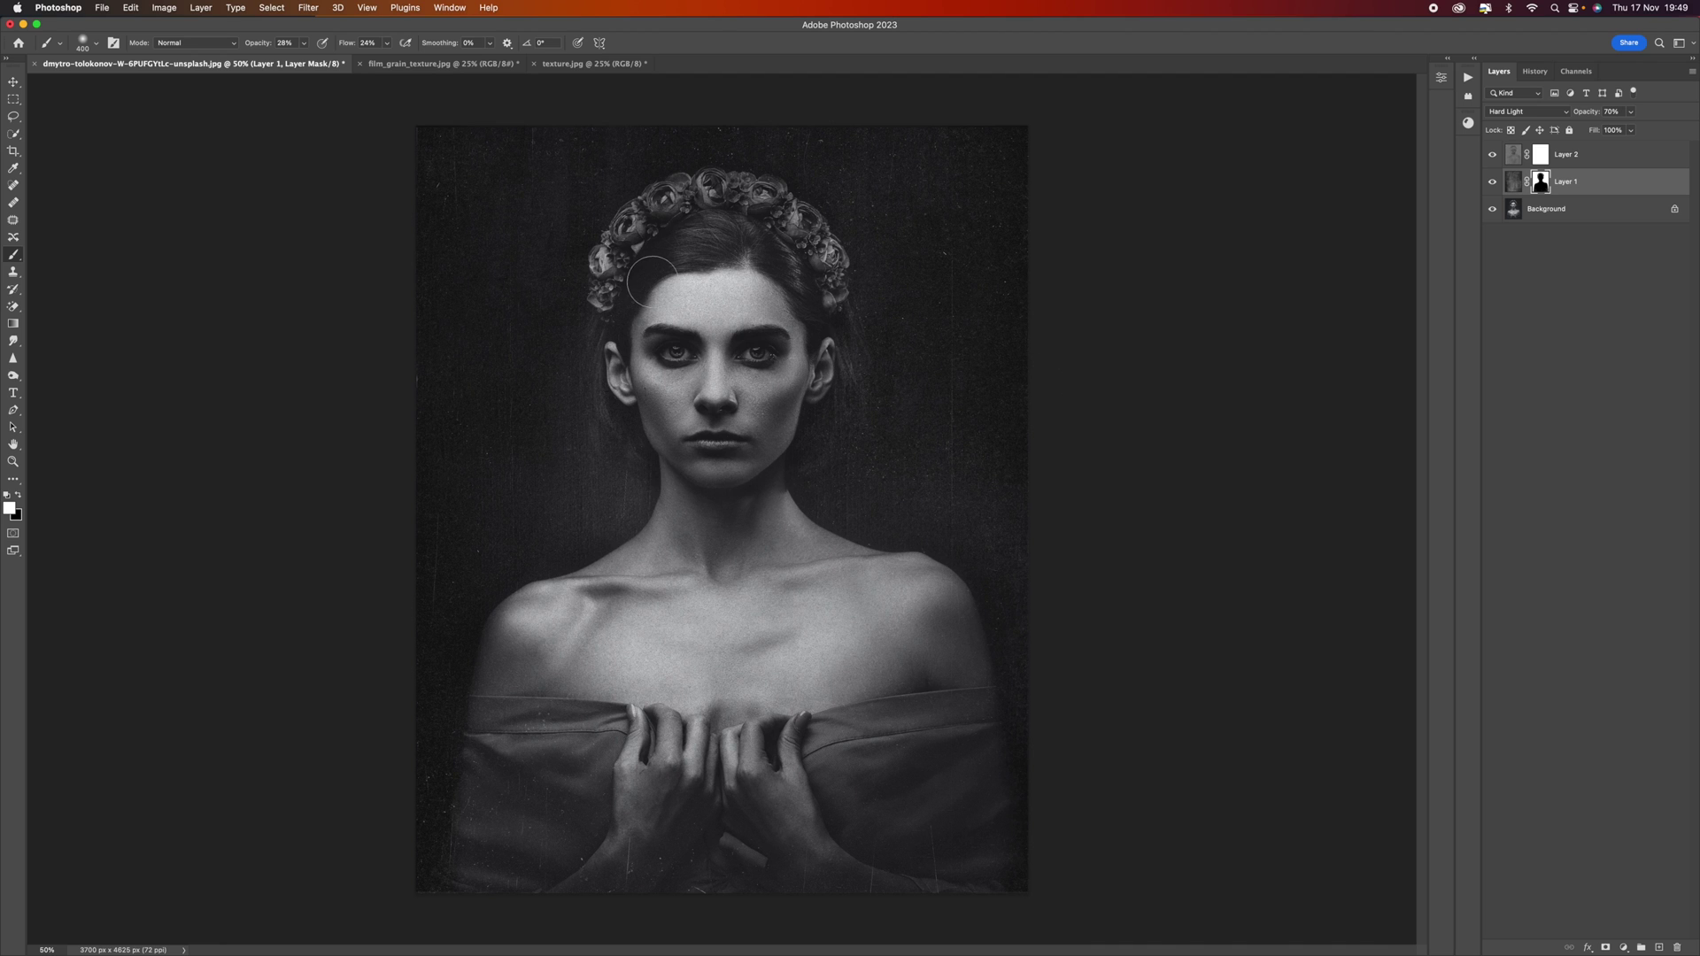
{"action": "key", "text": "super+equal"}
{"action": "scroll", "coordinate": [660, 289], "scroll_direction": "down", "scroll_amount": 5}
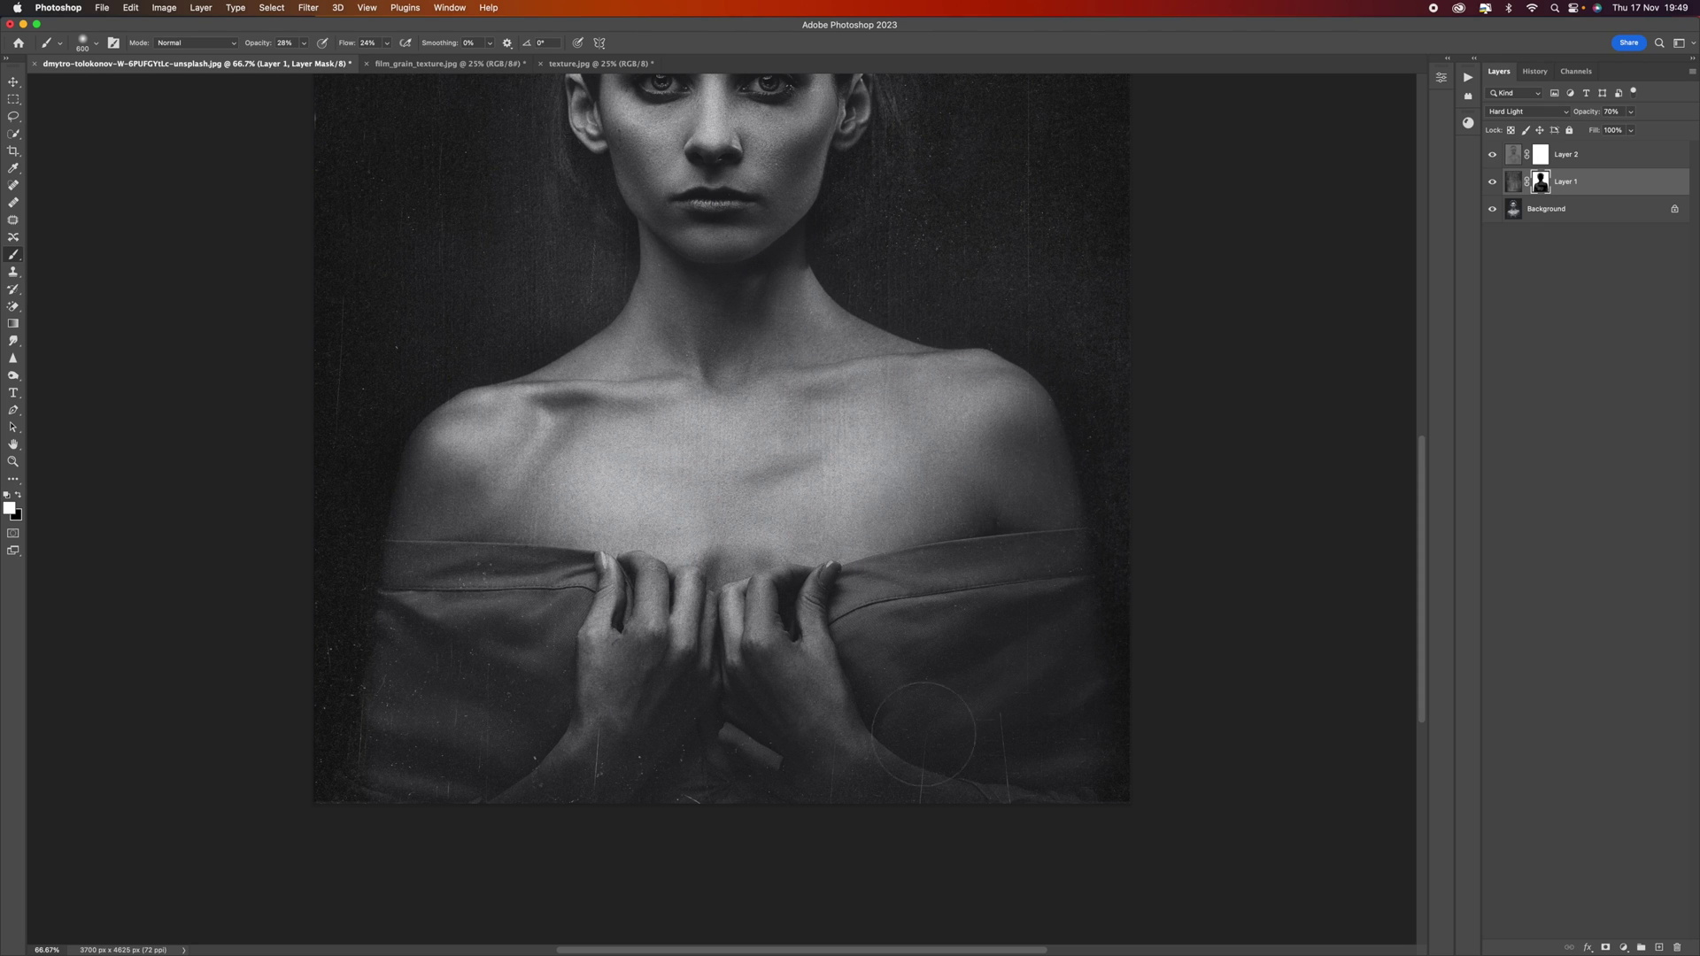
{"action": "scroll", "coordinate": [937, 502], "scroll_direction": "up", "scroll_amount": 8}
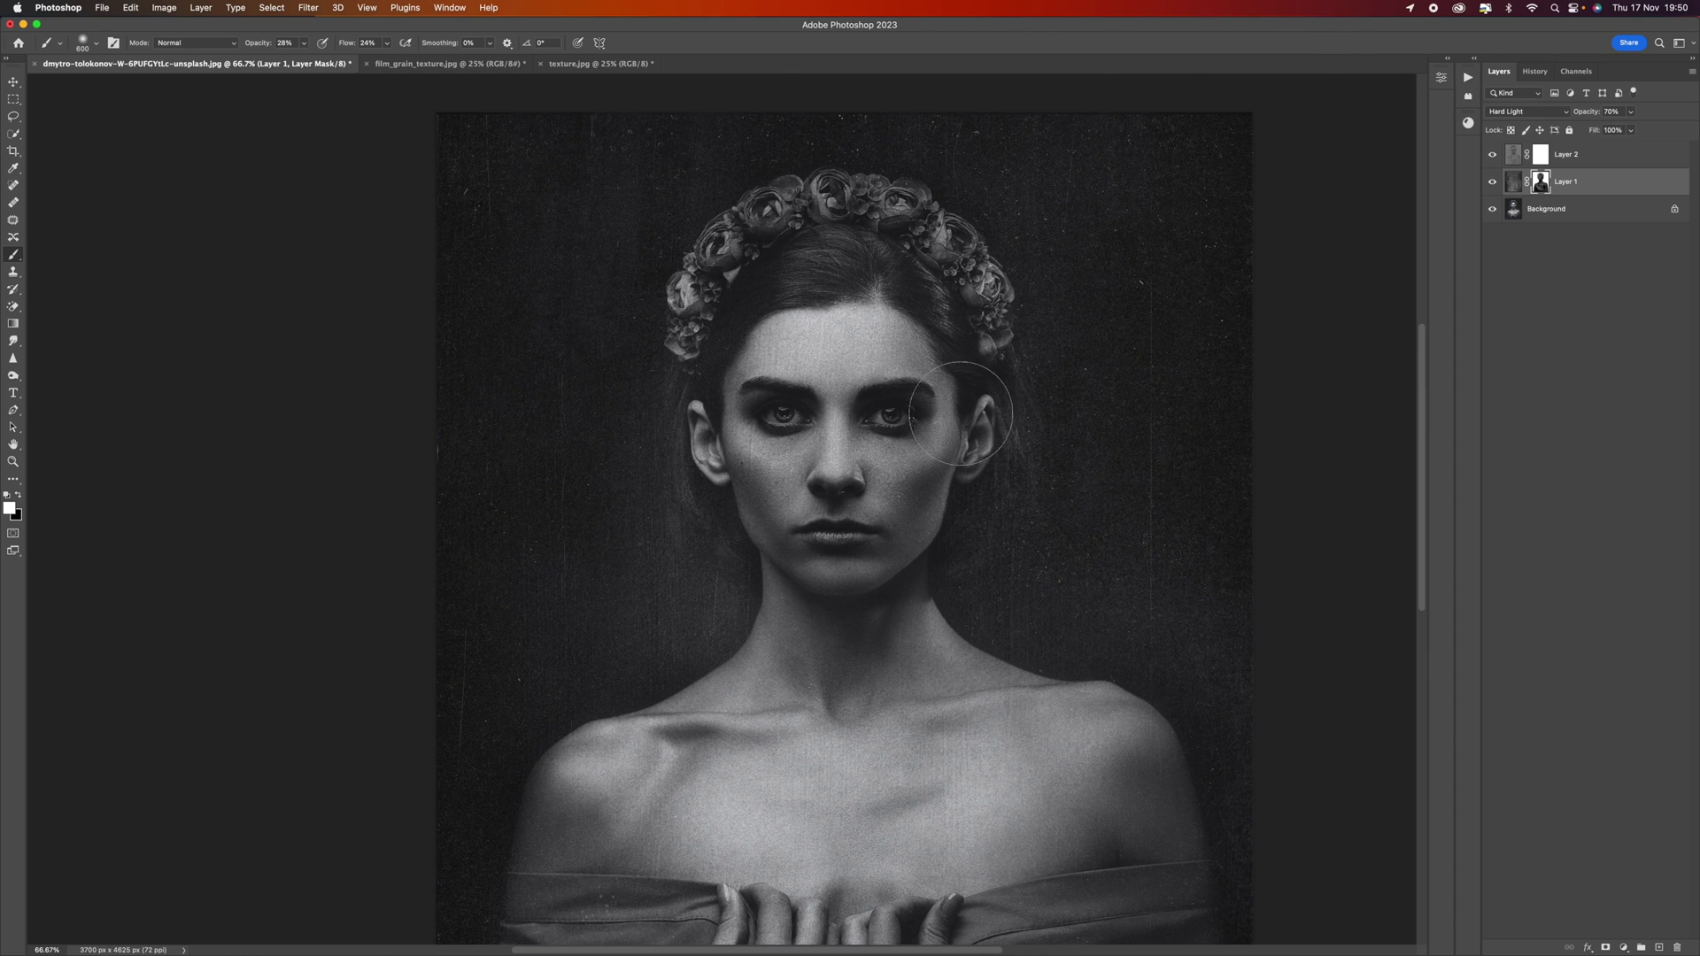
View Layer 1's mask alone, lighten it across the chest, then return to the composite.
{"action": "left_click", "coordinate": [1540, 183], "text": "alt"}
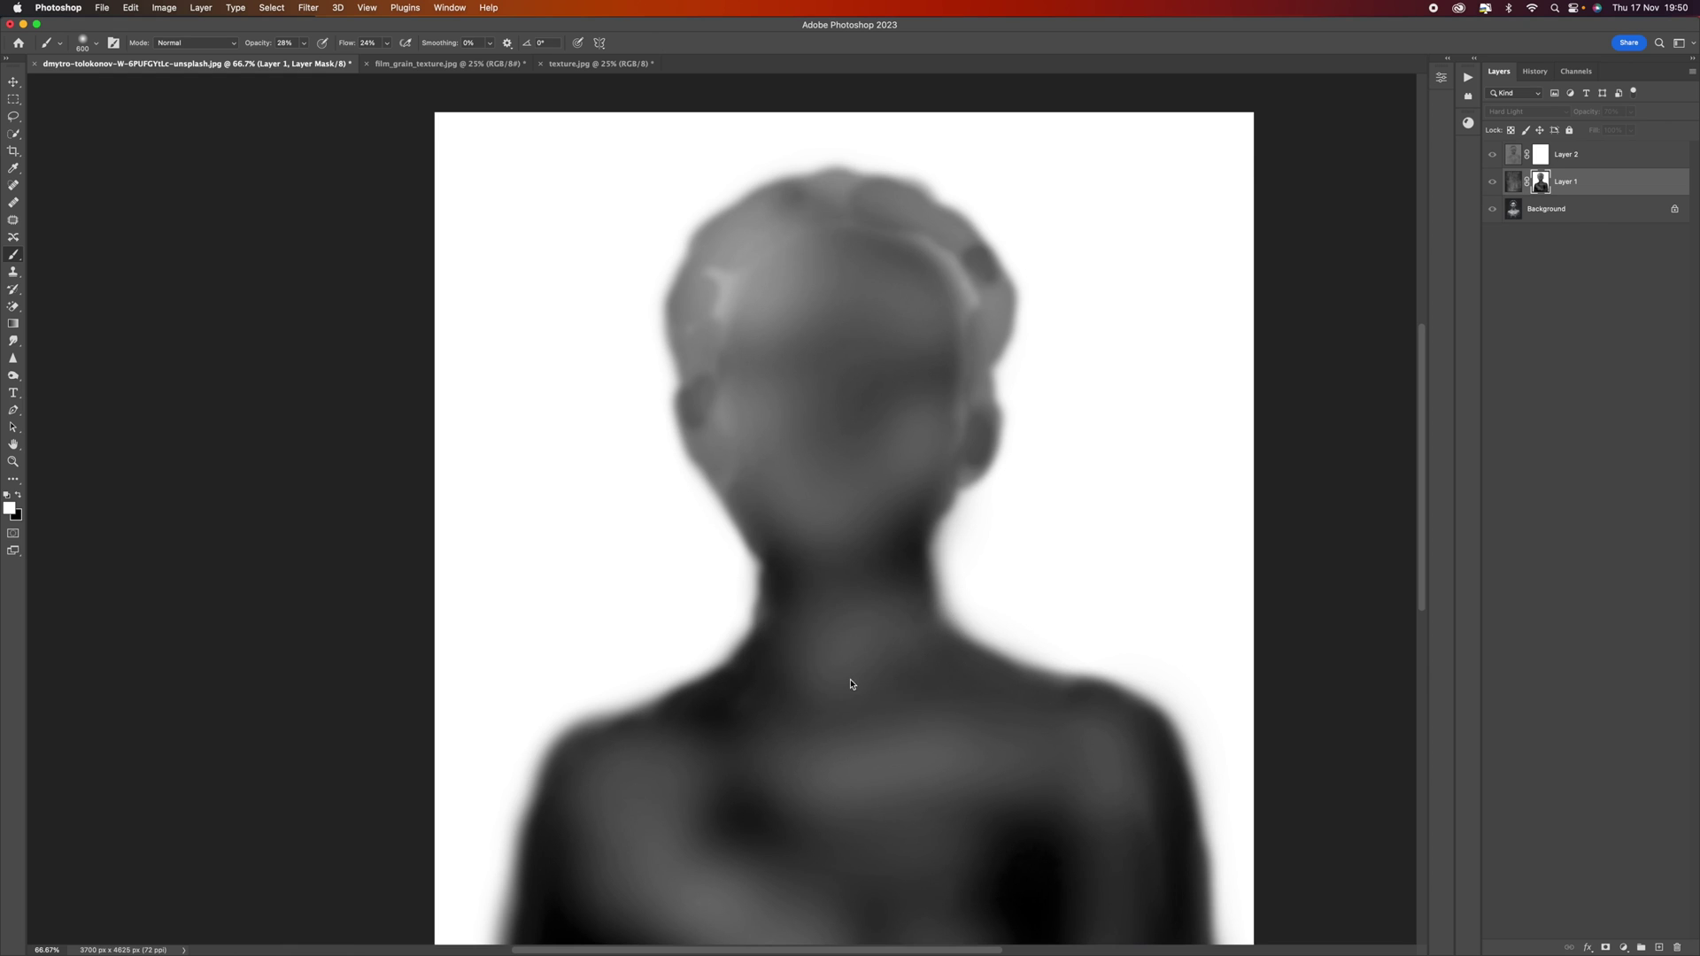
{"action": "scroll", "coordinate": [850, 682], "scroll_direction": "down", "scroll_amount": 5}
{"action": "mouse_move", "coordinate": [850, 682]}
{"action": "left_mouse_down"}
{"action": "mouse_move", "coordinate": [750, 611]}
{"action": "mouse_move", "coordinate": [934, 732]}
{"action": "mouse_move", "coordinate": [1069, 692]}
{"action": "mouse_move", "coordinate": [1051, 627]}
{"action": "mouse_move", "coordinate": [1054, 786]}
{"action": "mouse_move", "coordinate": [1001, 876]}
{"action": "mouse_move", "coordinate": [744, 883]}
{"action": "mouse_move", "coordinate": [704, 851]}
{"action": "mouse_move", "coordinate": [645, 744]}
{"action": "mouse_move", "coordinate": [760, 679]}
{"action": "mouse_move", "coordinate": [747, 558]}
{"action": "mouse_move", "coordinate": [900, 596]}
{"action": "left_mouse_up"}
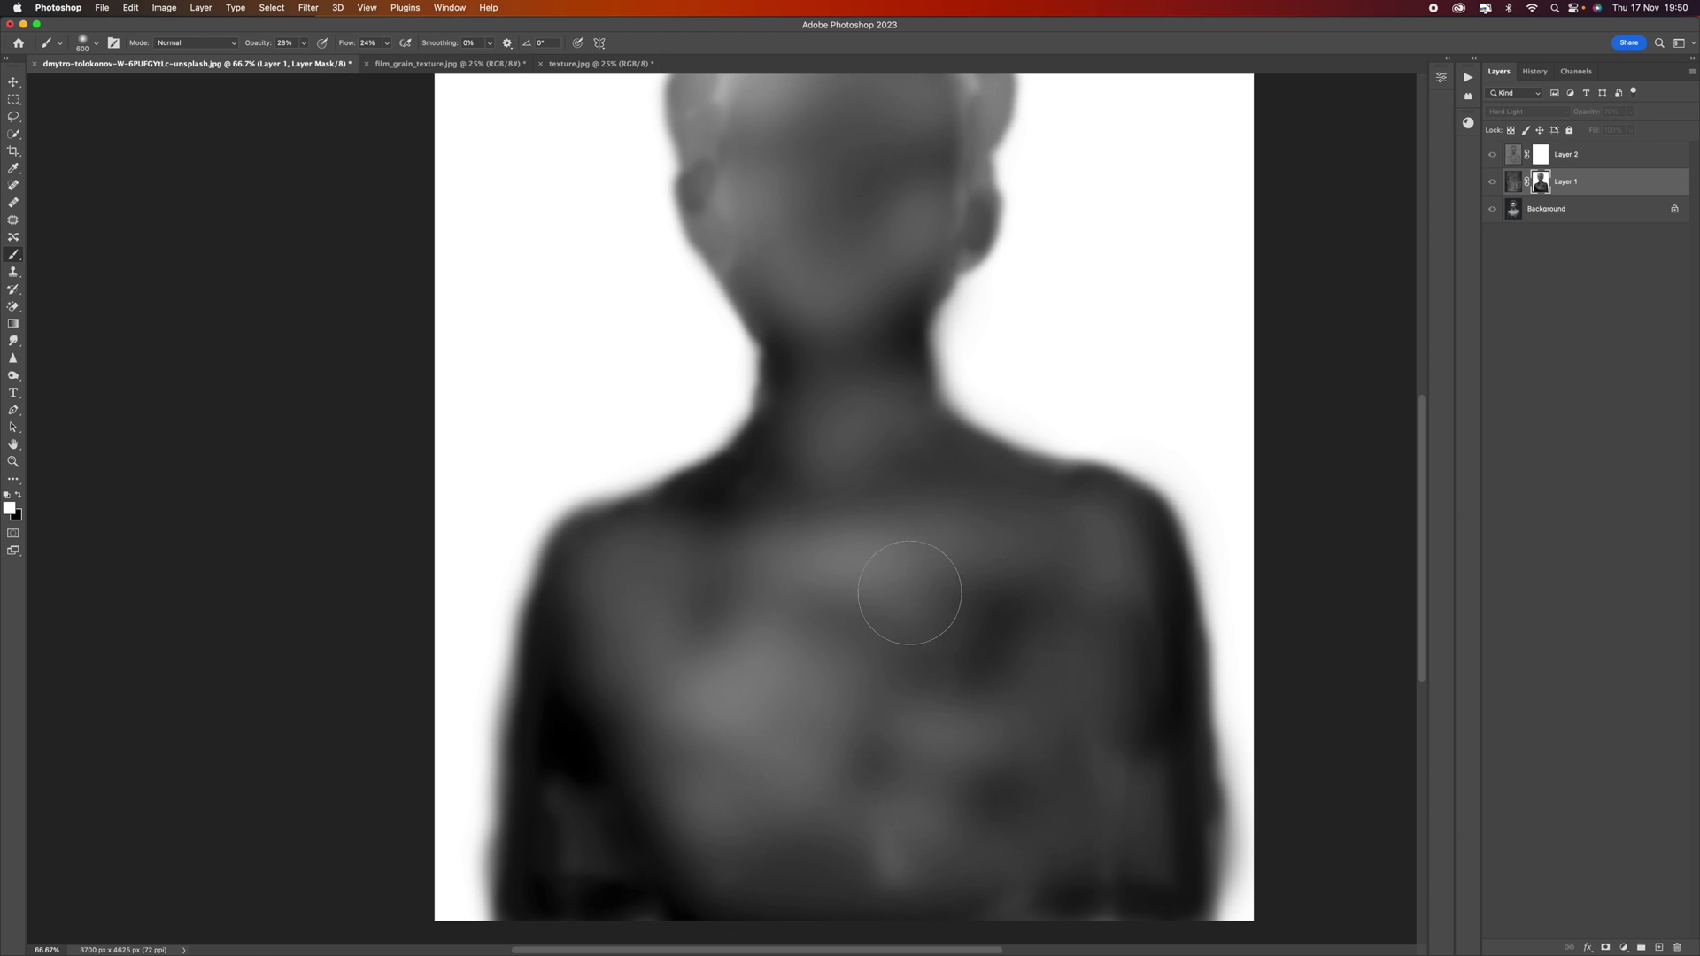
{"action": "left_click", "coordinate": [1541, 185], "text": "alt"}
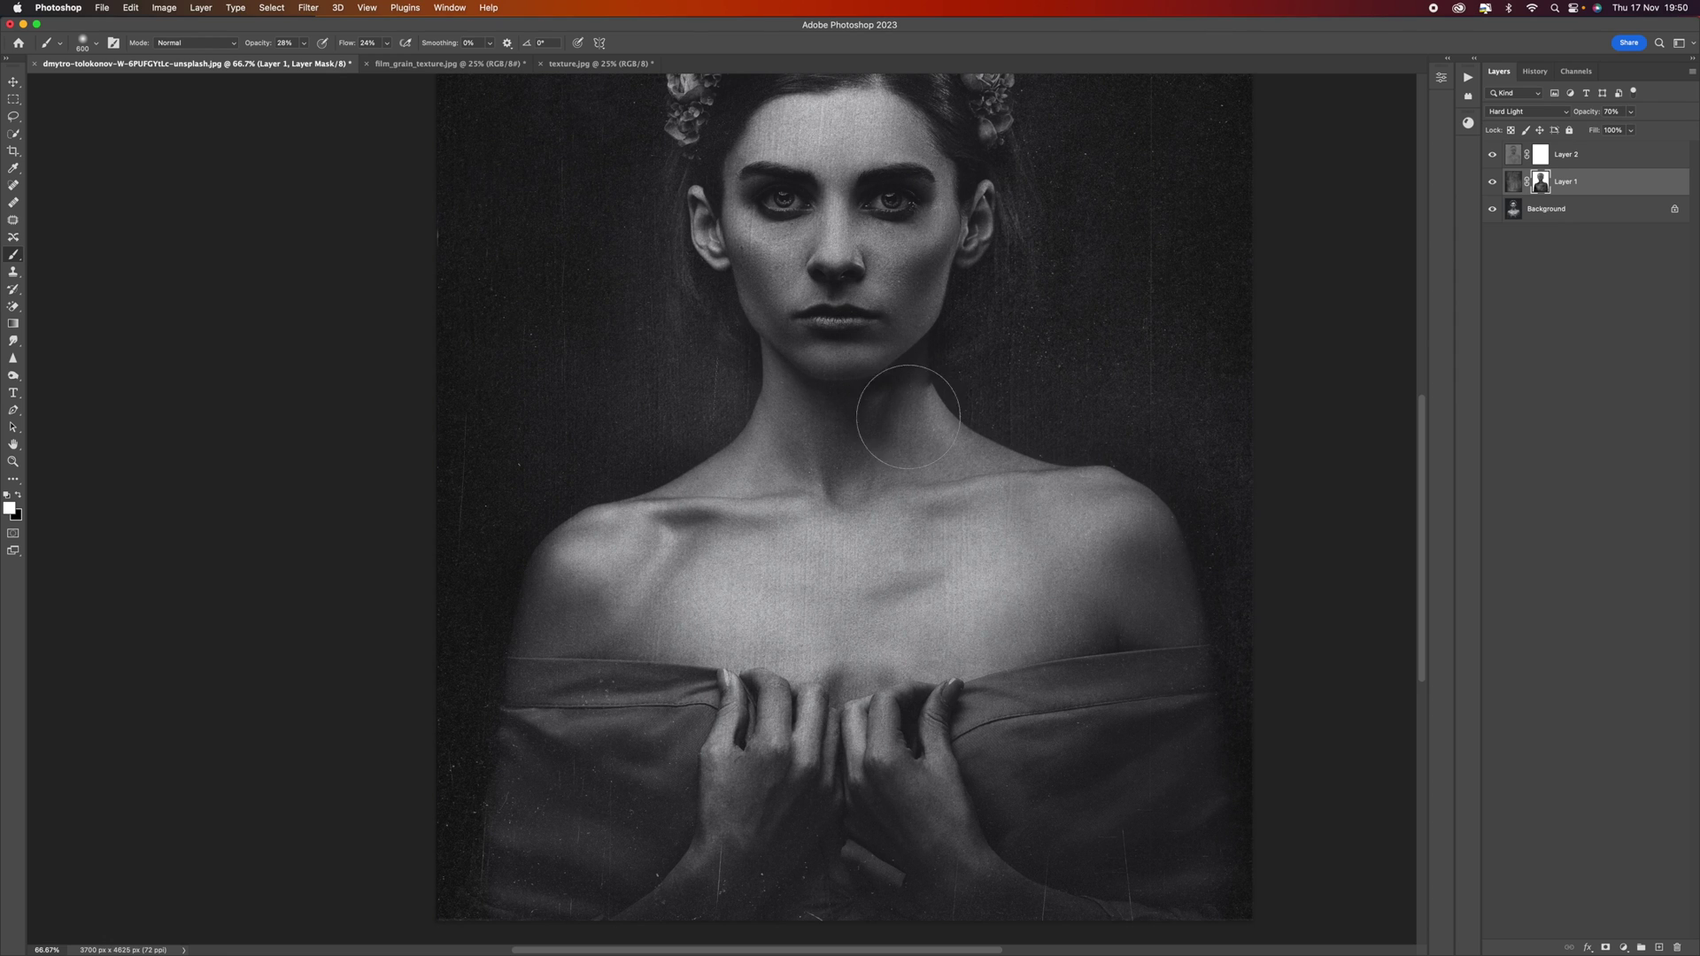
Set the brush to 45% opacity and size 400, framing the fabric and hands.
{"action": "mouse_move", "coordinate": [303, 43]}
{"action": "left_mouse_down"}
{"action": "mouse_move", "coordinate": [313, 74]}
{"action": "mouse_move", "coordinate": [445, 70]}
{"action": "left_mouse_up"}
{"action": "left_click_drag", "start_coordinate": [304, 43], "coordinate": [316, 73]}
{"action": "scroll", "coordinate": [868, 474], "scroll_direction": "up", "scroll_amount": 2}
{"action": "key", "text": "bracketleft"}
{"action": "key", "text": "bracketleft"}
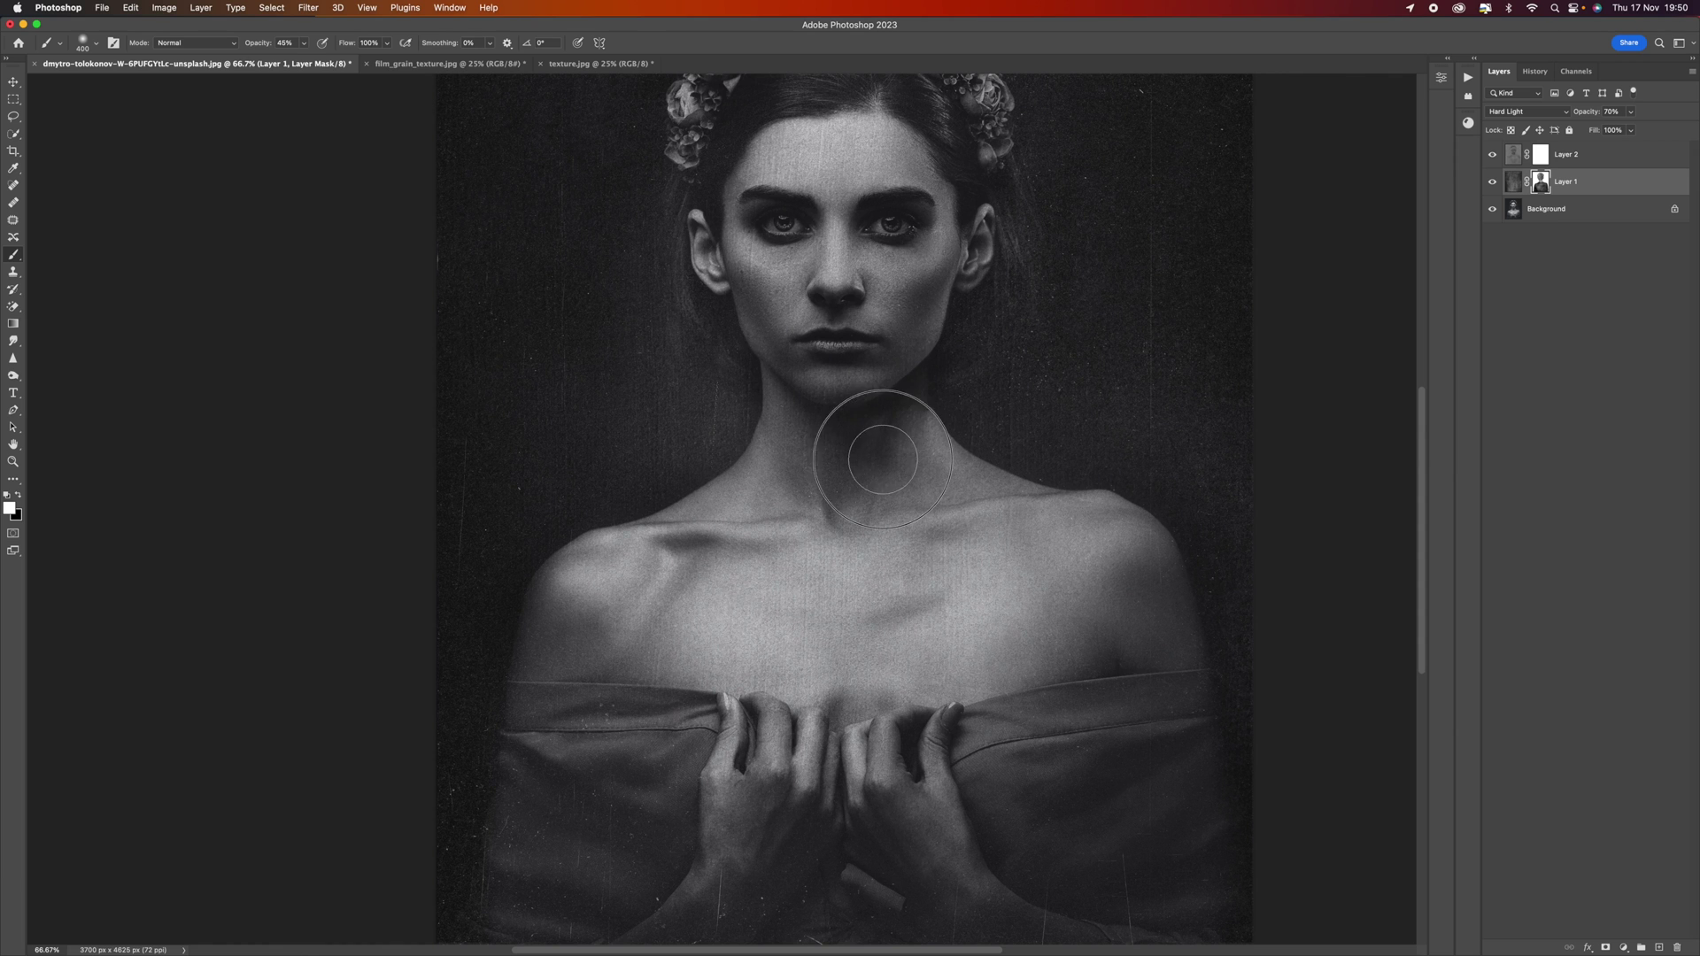
{"action": "left_click_drag", "start_coordinate": [815, 607], "coordinate": [841, 353]}
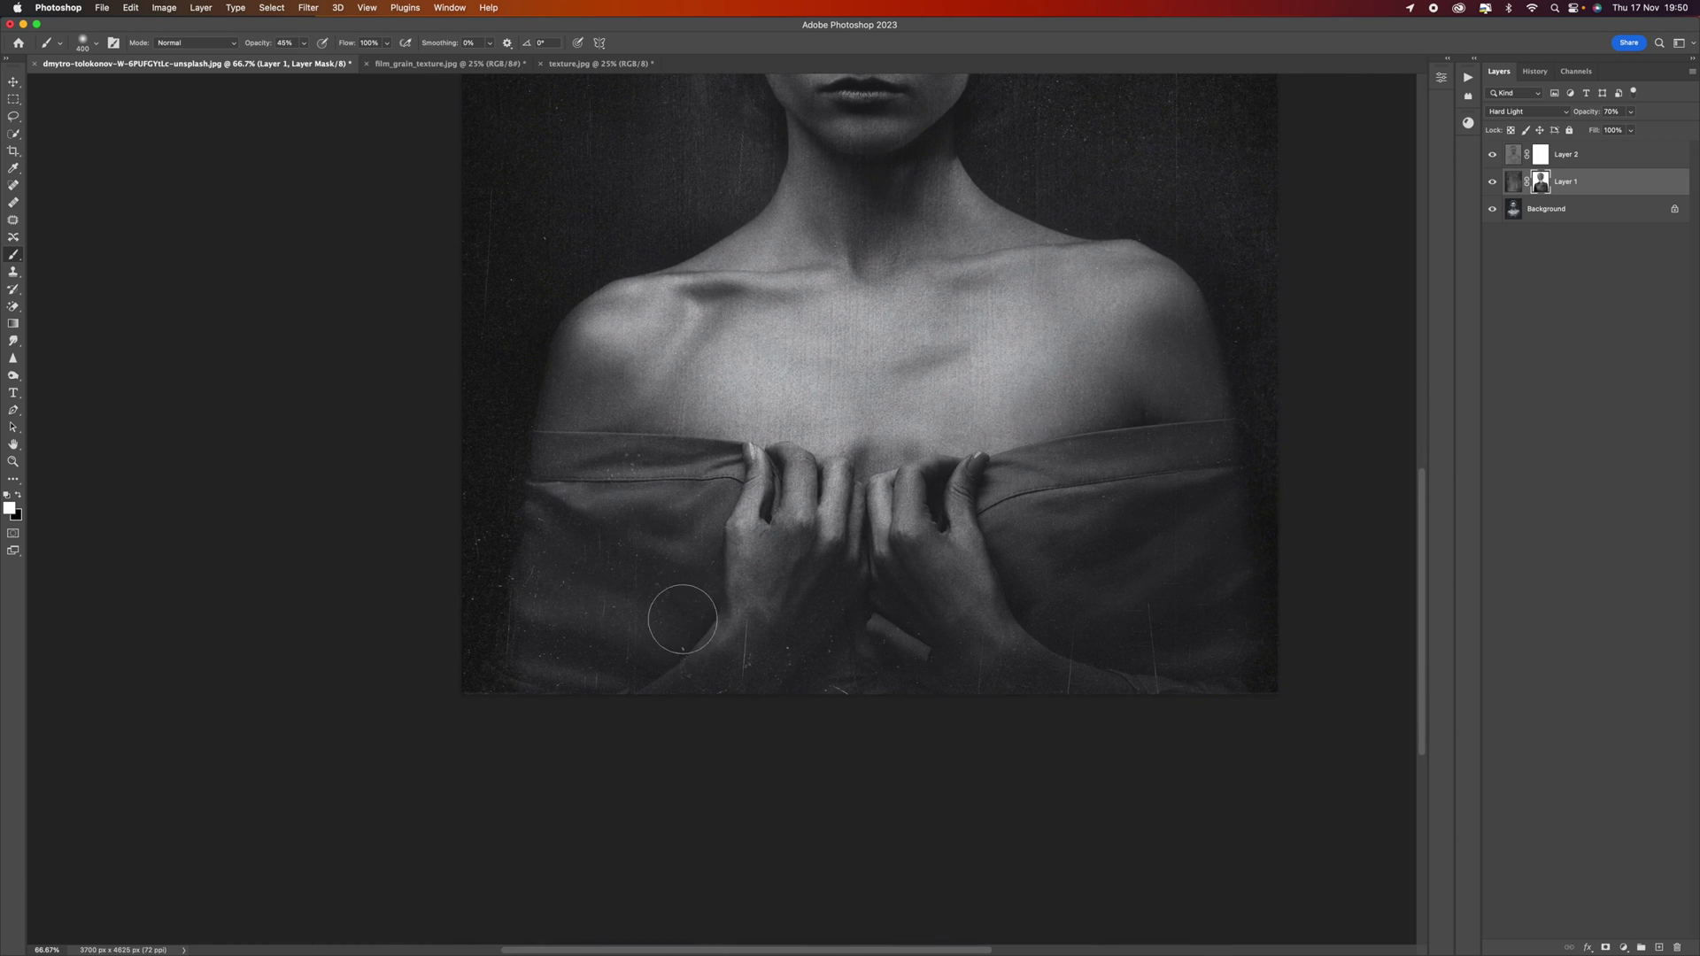
Paint Layer 1's mask over the fabric, left shoulder, neck and flower crown with smaller brushes.
{"action": "left_click_drag", "start_coordinate": [682, 600], "coordinate": [576, 539]}
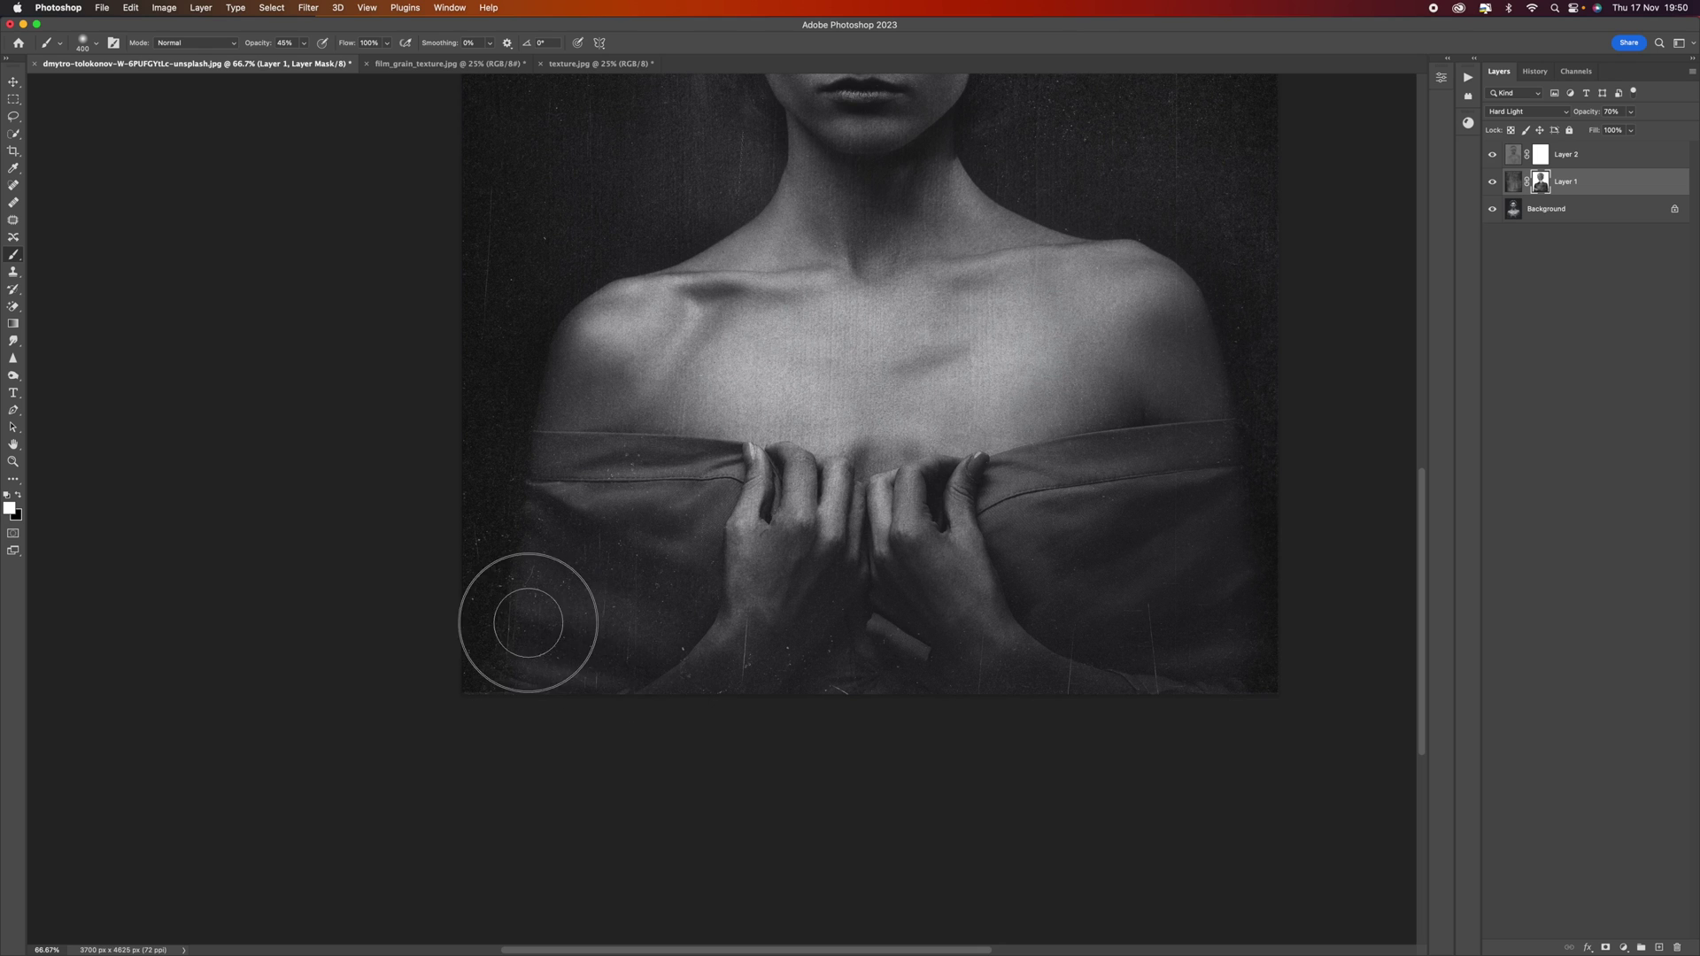
{"action": "mouse_move", "coordinate": [1084, 612]}
{"action": "left_mouse_down"}
{"action": "mouse_move", "coordinate": [1253, 543]}
{"action": "mouse_move", "coordinate": [1151, 516]}
{"action": "mouse_move", "coordinate": [1268, 471]}
{"action": "mouse_move", "coordinate": [1245, 596]}
{"action": "mouse_move", "coordinate": [1279, 676]}
{"action": "mouse_move", "coordinate": [1092, 706]}
{"action": "mouse_move", "coordinate": [944, 658]}
{"action": "mouse_move", "coordinate": [682, 683]}
{"action": "mouse_move", "coordinate": [599, 637]}
{"action": "mouse_move", "coordinate": [550, 665]}
{"action": "mouse_move", "coordinate": [557, 505]}
{"action": "left_mouse_up"}
{"action": "left_click_drag", "start_coordinate": [653, 305], "coordinate": [676, 562]}
{"action": "mouse_move", "coordinate": [1049, 468]}
{"action": "left_mouse_down"}
{"action": "mouse_move", "coordinate": [1048, 417]}
{"action": "mouse_move", "coordinate": [1010, 390]}
{"action": "mouse_move", "coordinate": [1009, 361]}
{"action": "mouse_move", "coordinate": [1064, 678]}
{"action": "left_mouse_up"}
{"action": "key", "text": "bracketleft"}
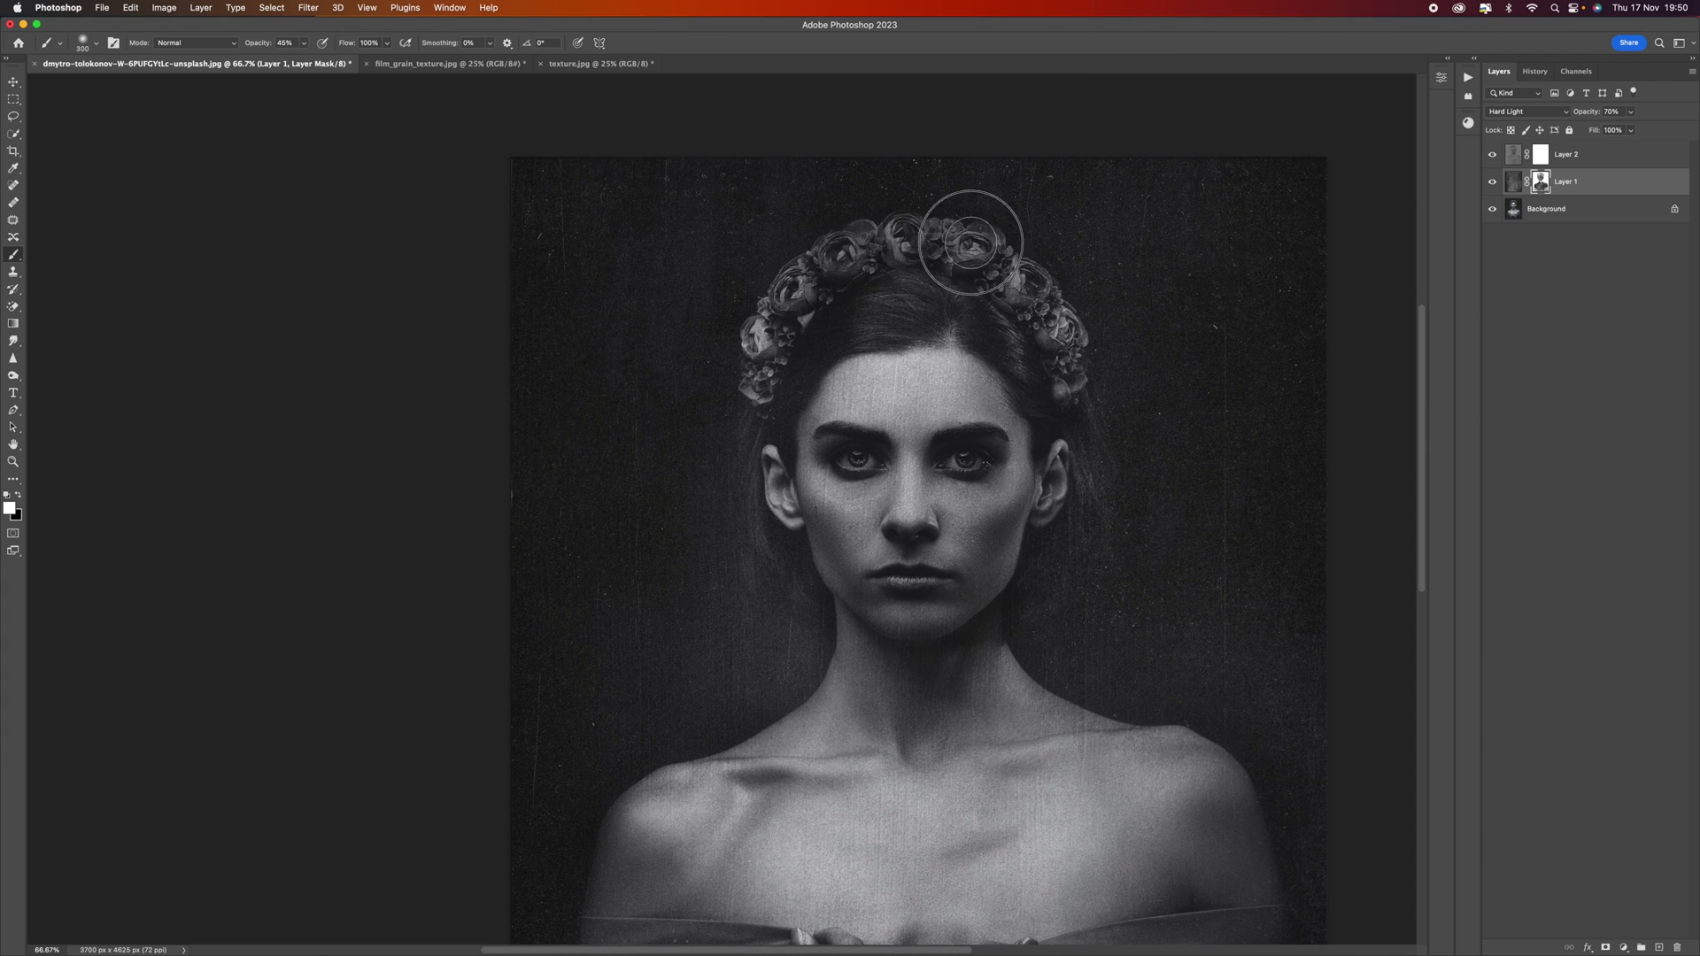
{"action": "key", "text": "bracketleft"}
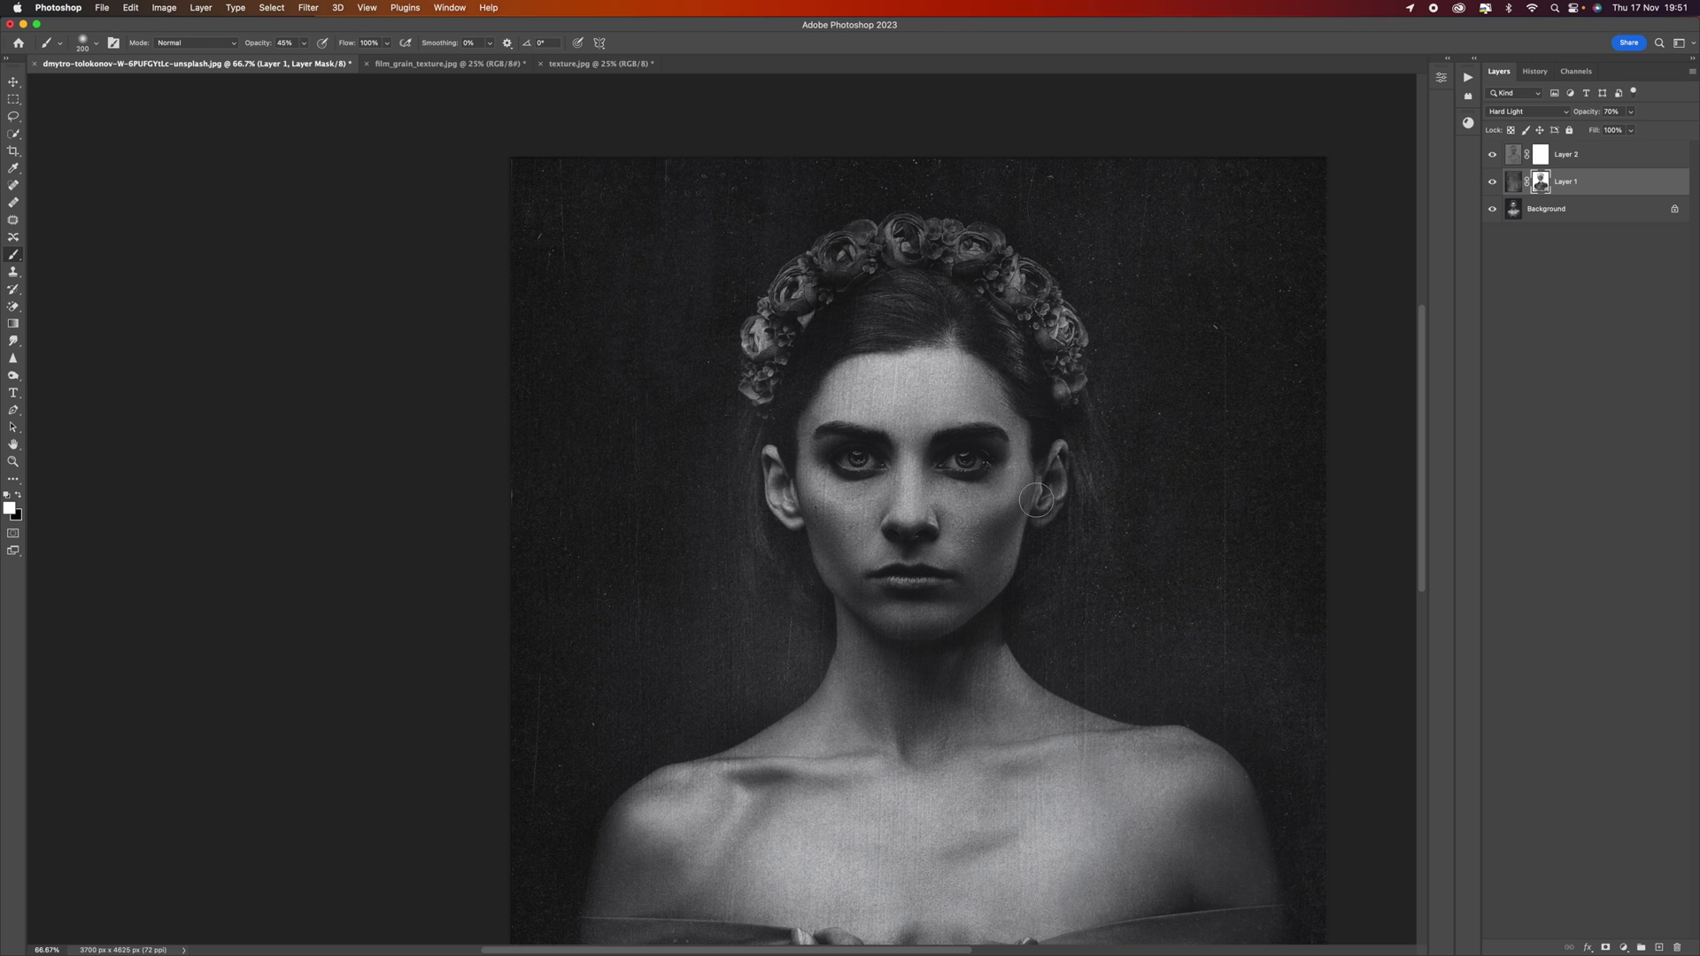
{"action": "scroll", "coordinate": [1036, 500], "scroll_direction": "down", "scroll_amount": 3}
{"action": "scroll", "coordinate": [1036, 497], "scroll_direction": "up", "scroll_amount": 1}
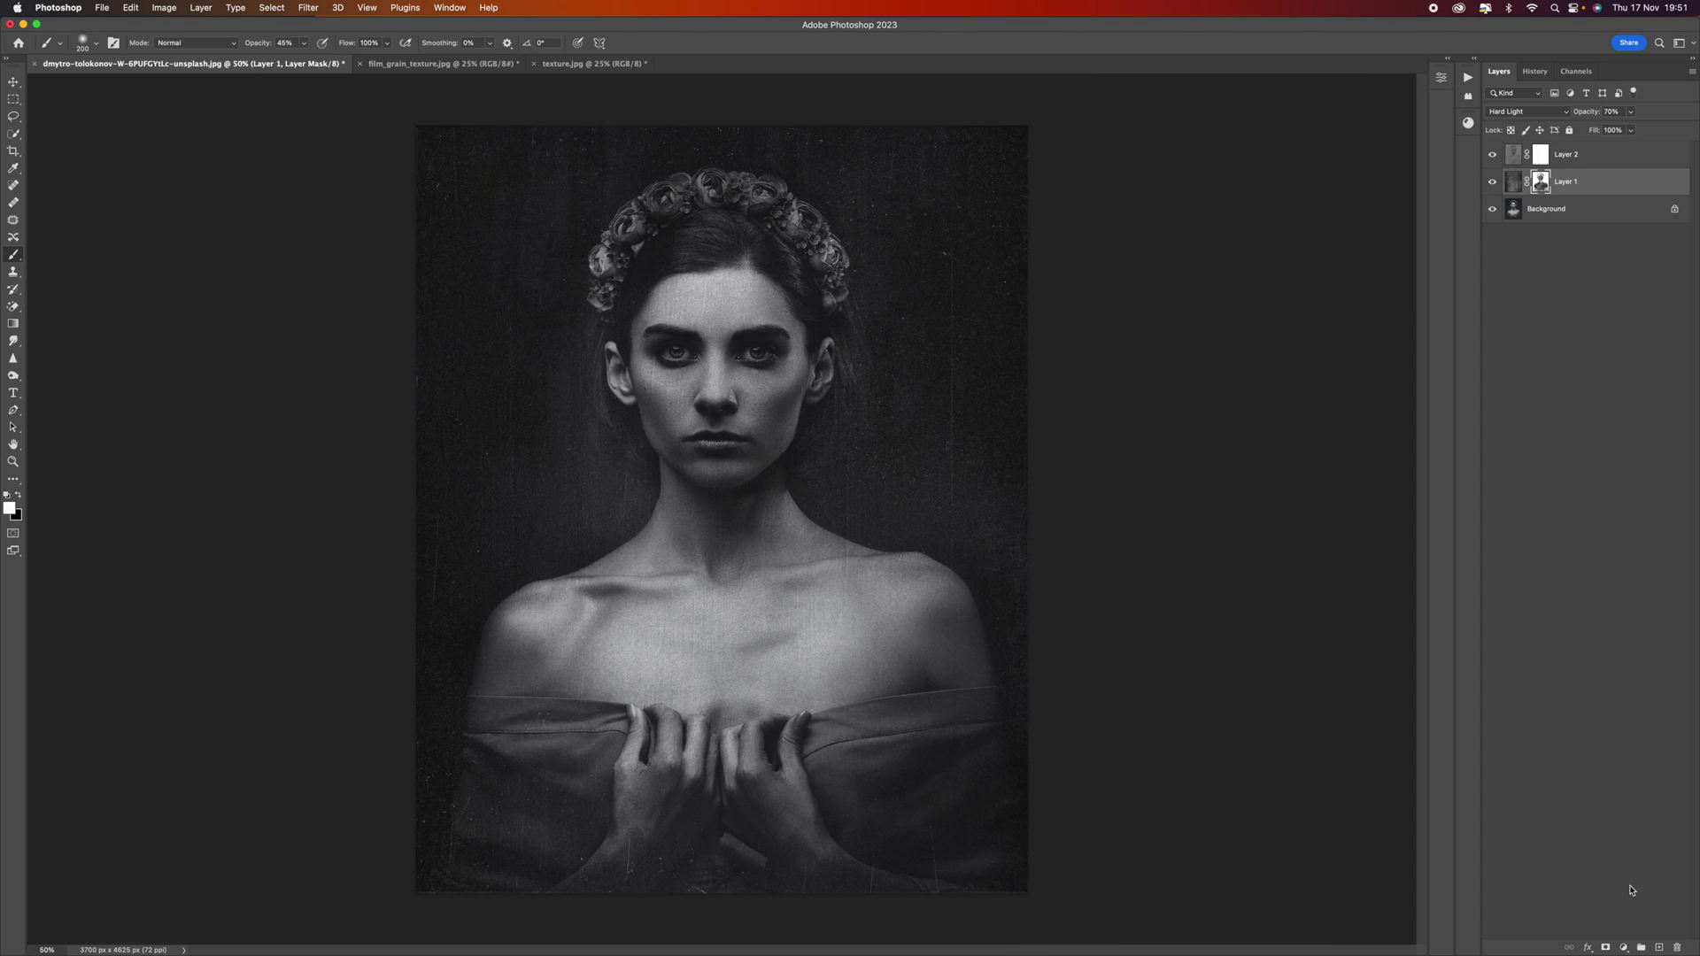
Add a Curves adjustment layer with shadow (64 → 60) and midtone points for subtle contrast.
{"action": "left_click", "coordinate": [1626, 948]}
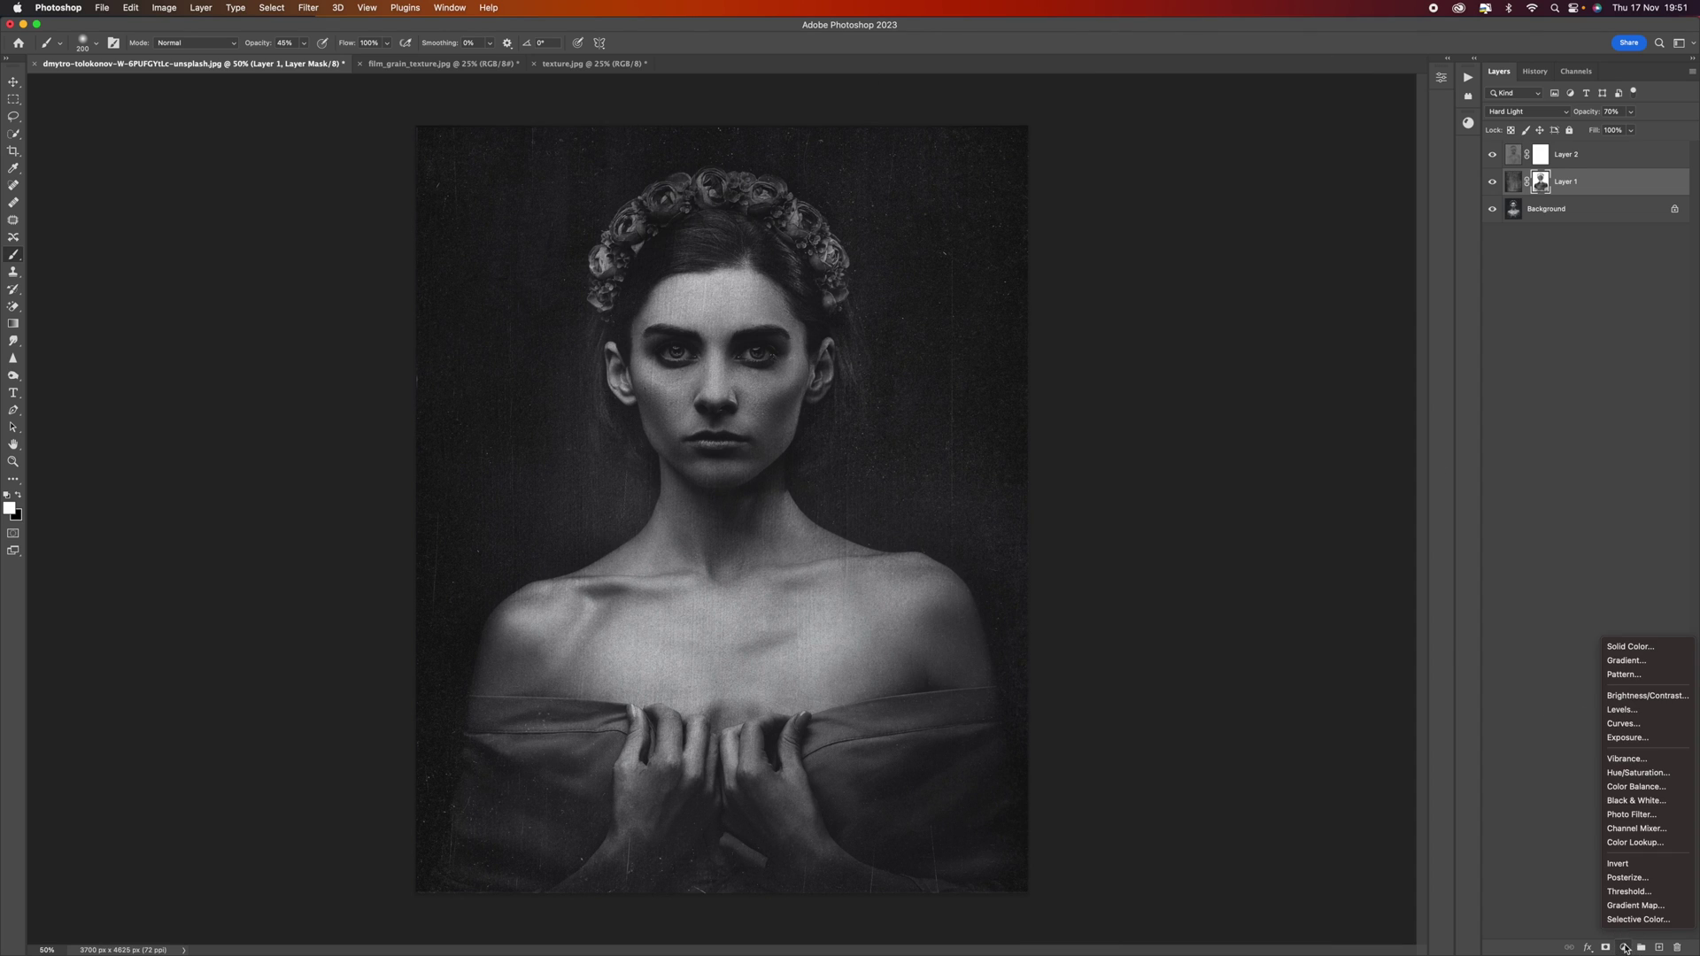
{"action": "left_click", "coordinate": [1644, 727]}
{"action": "left_click", "coordinate": [1300, 228]}
{"action": "left_click_drag", "start_coordinate": [1251, 283], "coordinate": [1343, 188]}
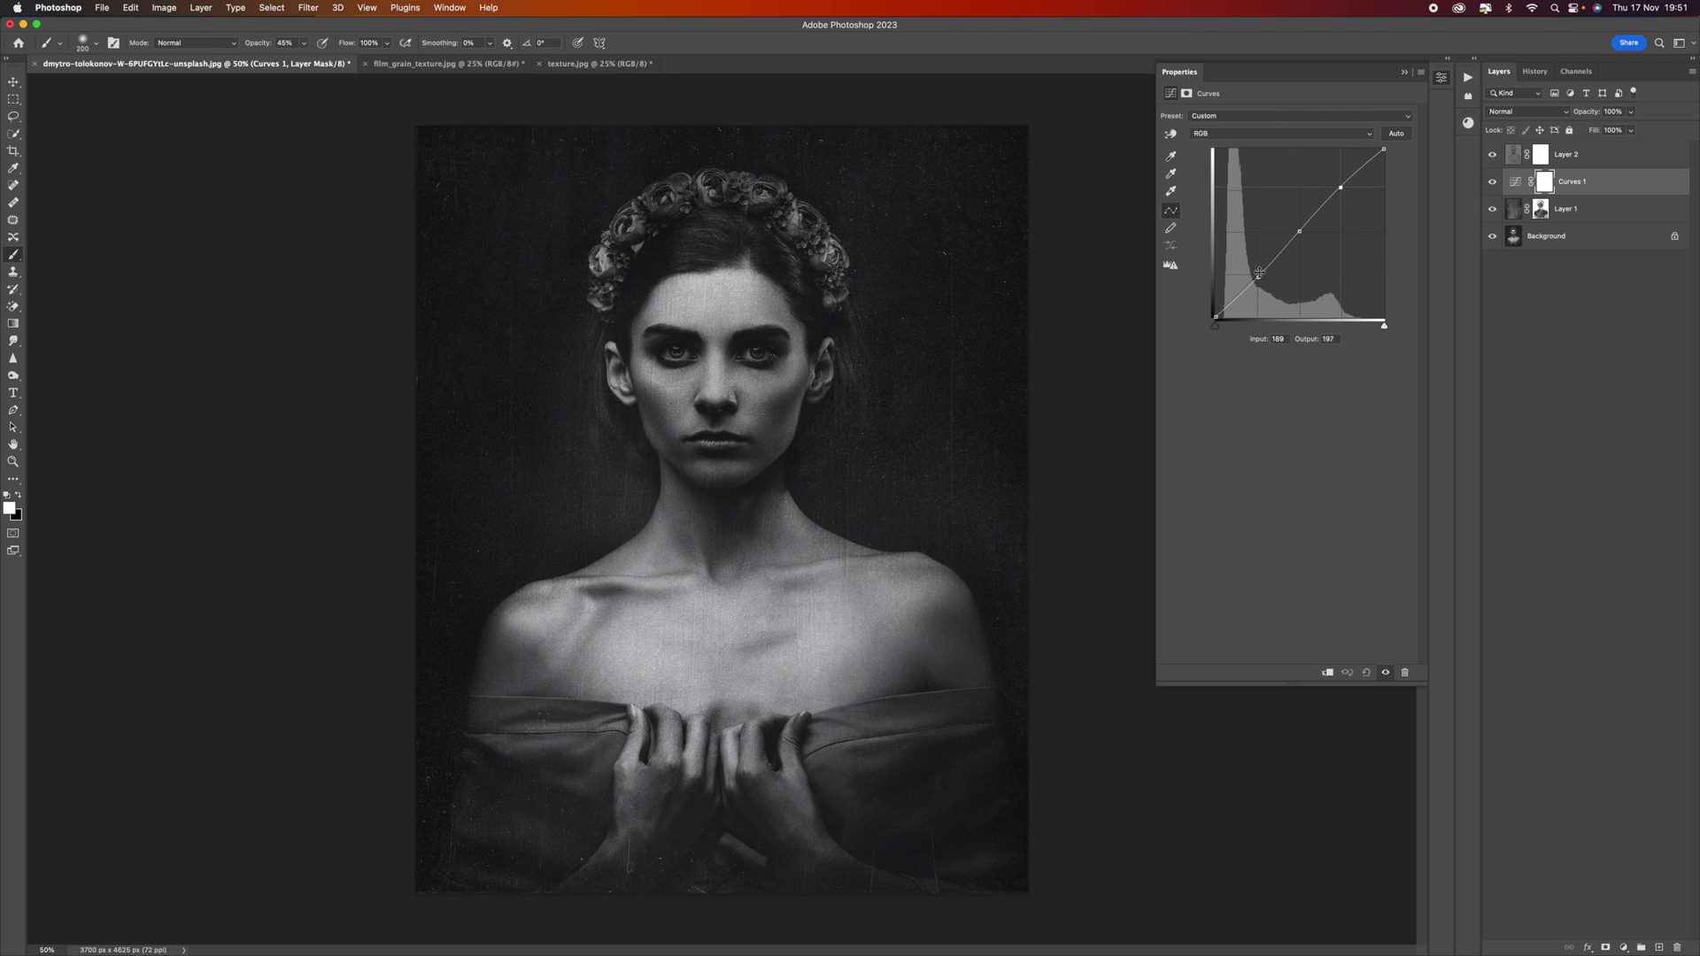
{"action": "left_click", "coordinate": [1299, 231]}
{"action": "left_click_drag", "start_coordinate": [1297, 230], "coordinate": [1299, 232]}
{"action": "left_click", "coordinate": [1405, 74]}
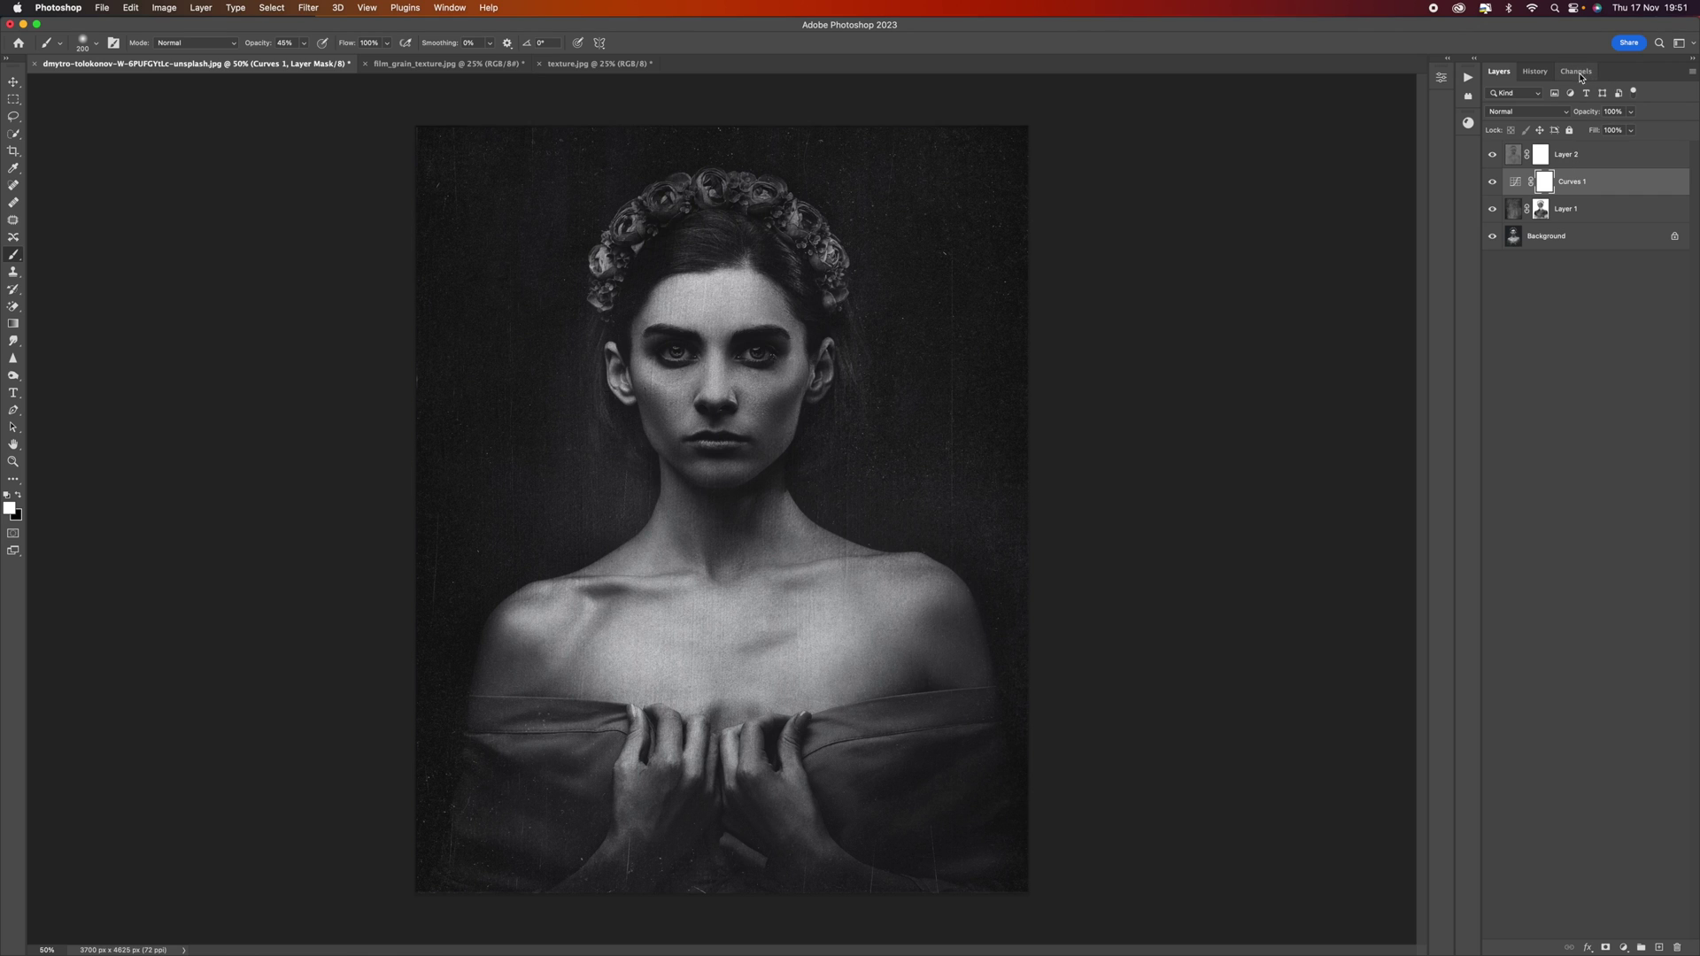
Create Snapshot 2 in History and compare it against the original unedited state.
{"action": "left_click", "coordinate": [1536, 72]}
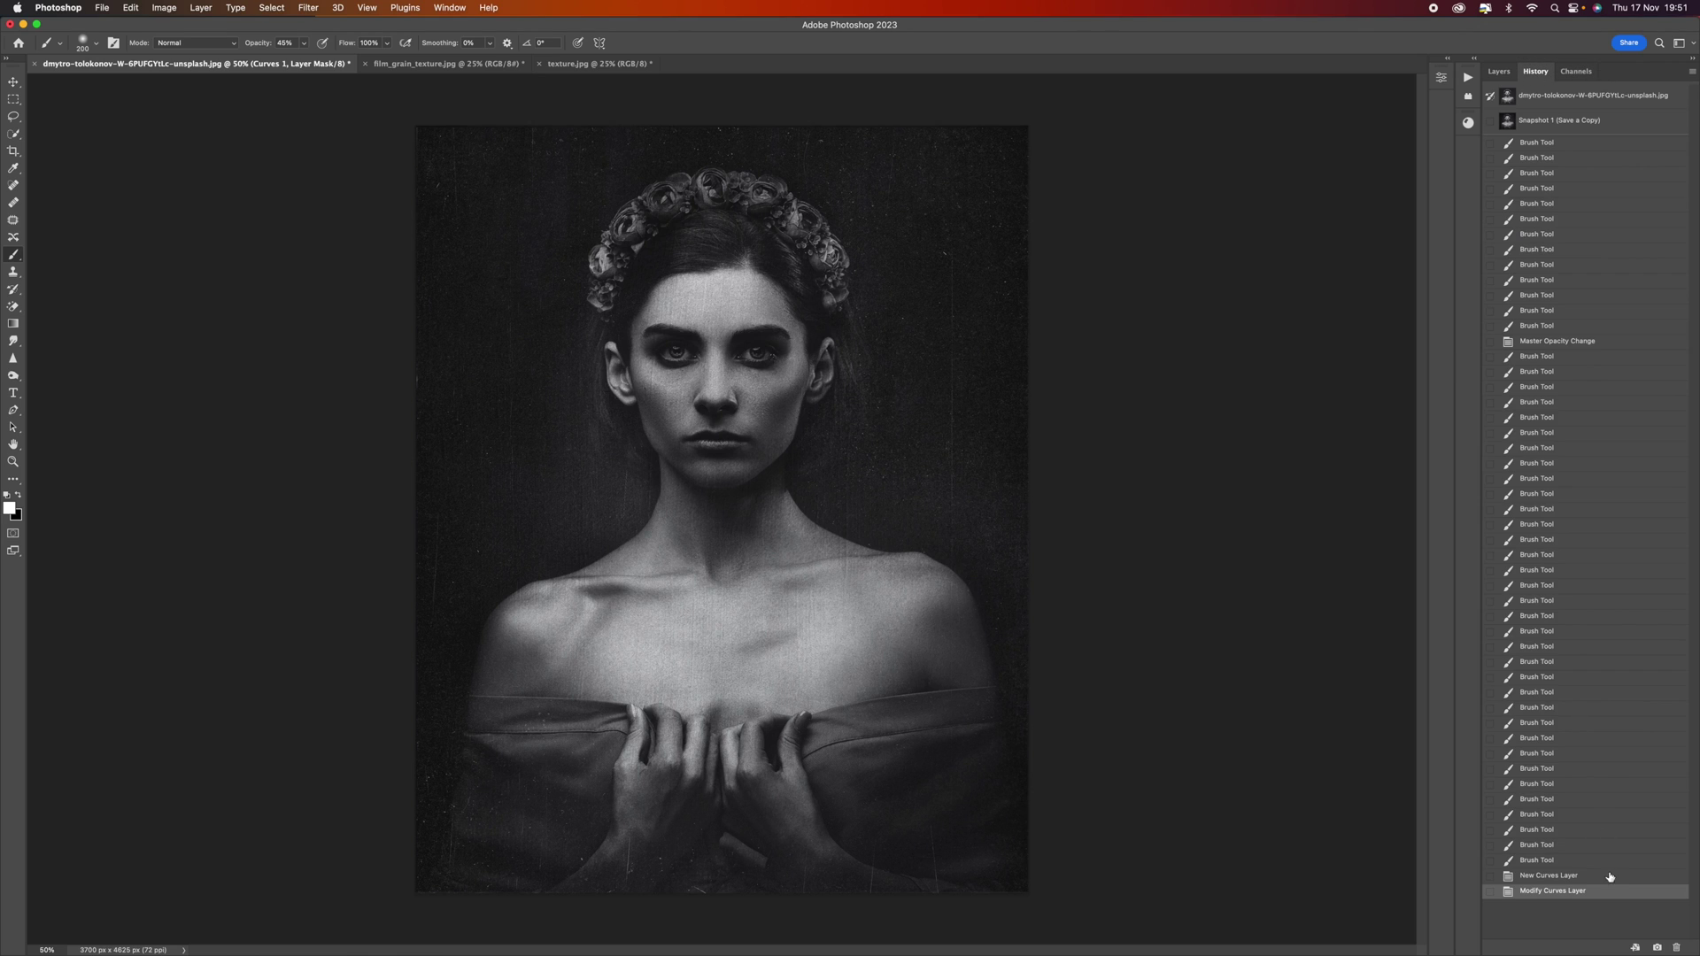
{"action": "left_click", "coordinate": [1657, 948]}
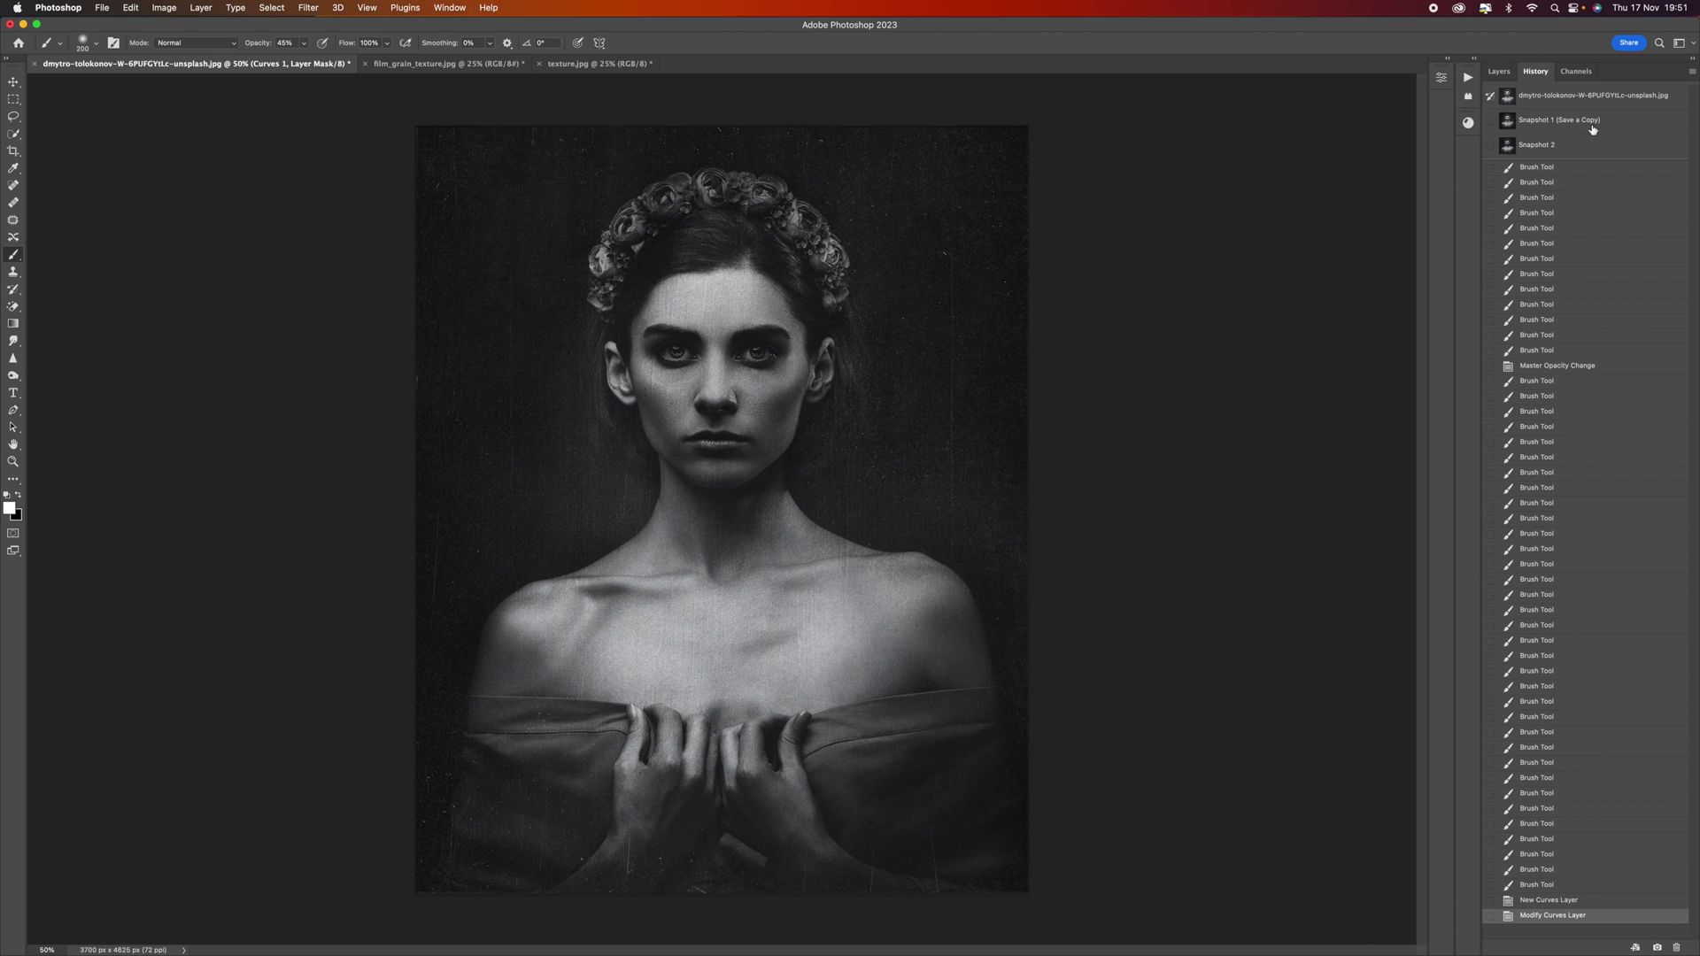
{"action": "left_click", "coordinate": [1588, 98]}
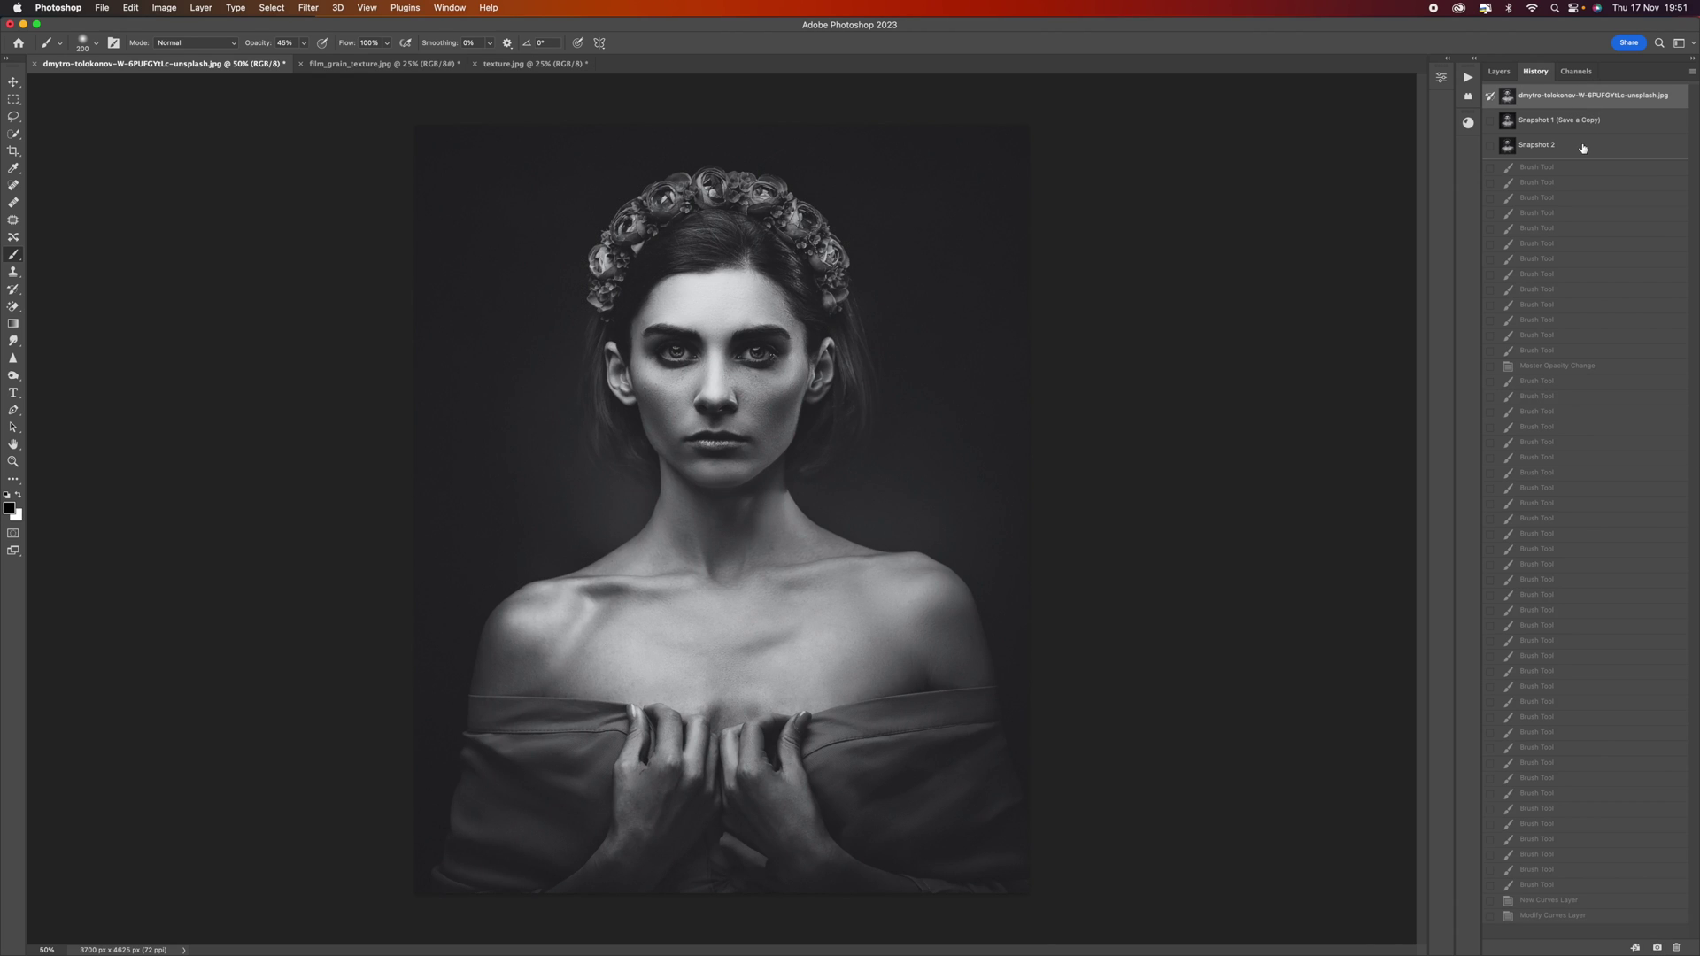
{"action": "left_click", "coordinate": [1583, 146]}
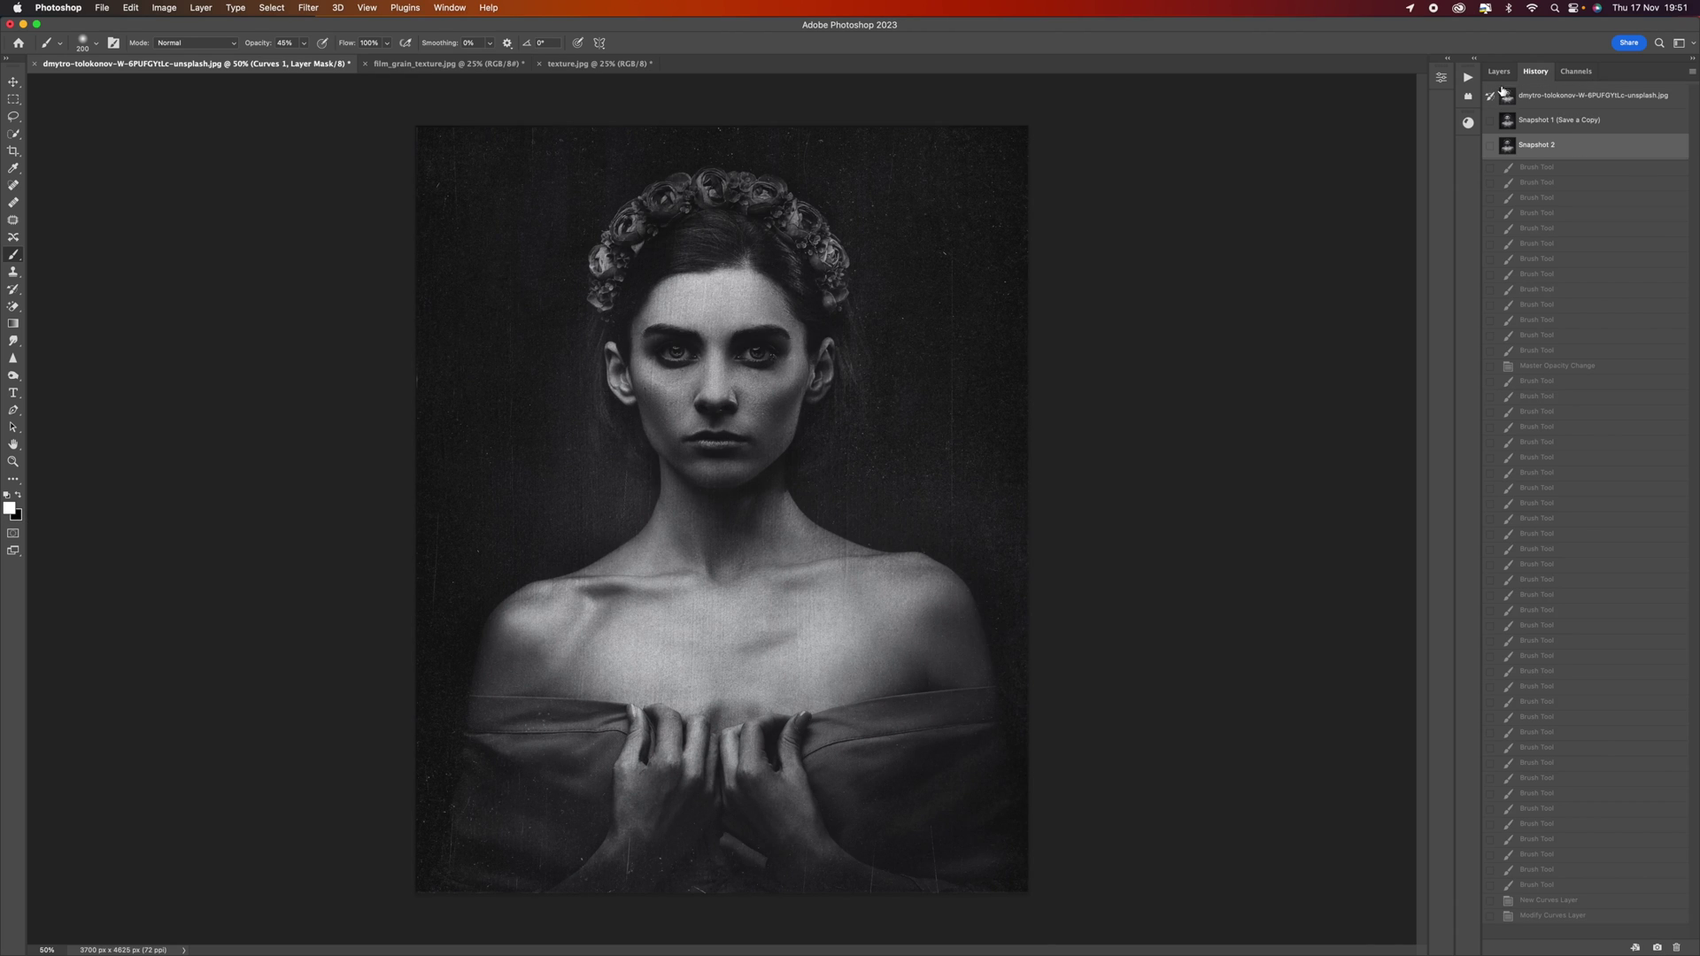
{"action": "left_click", "coordinate": [1500, 71]}
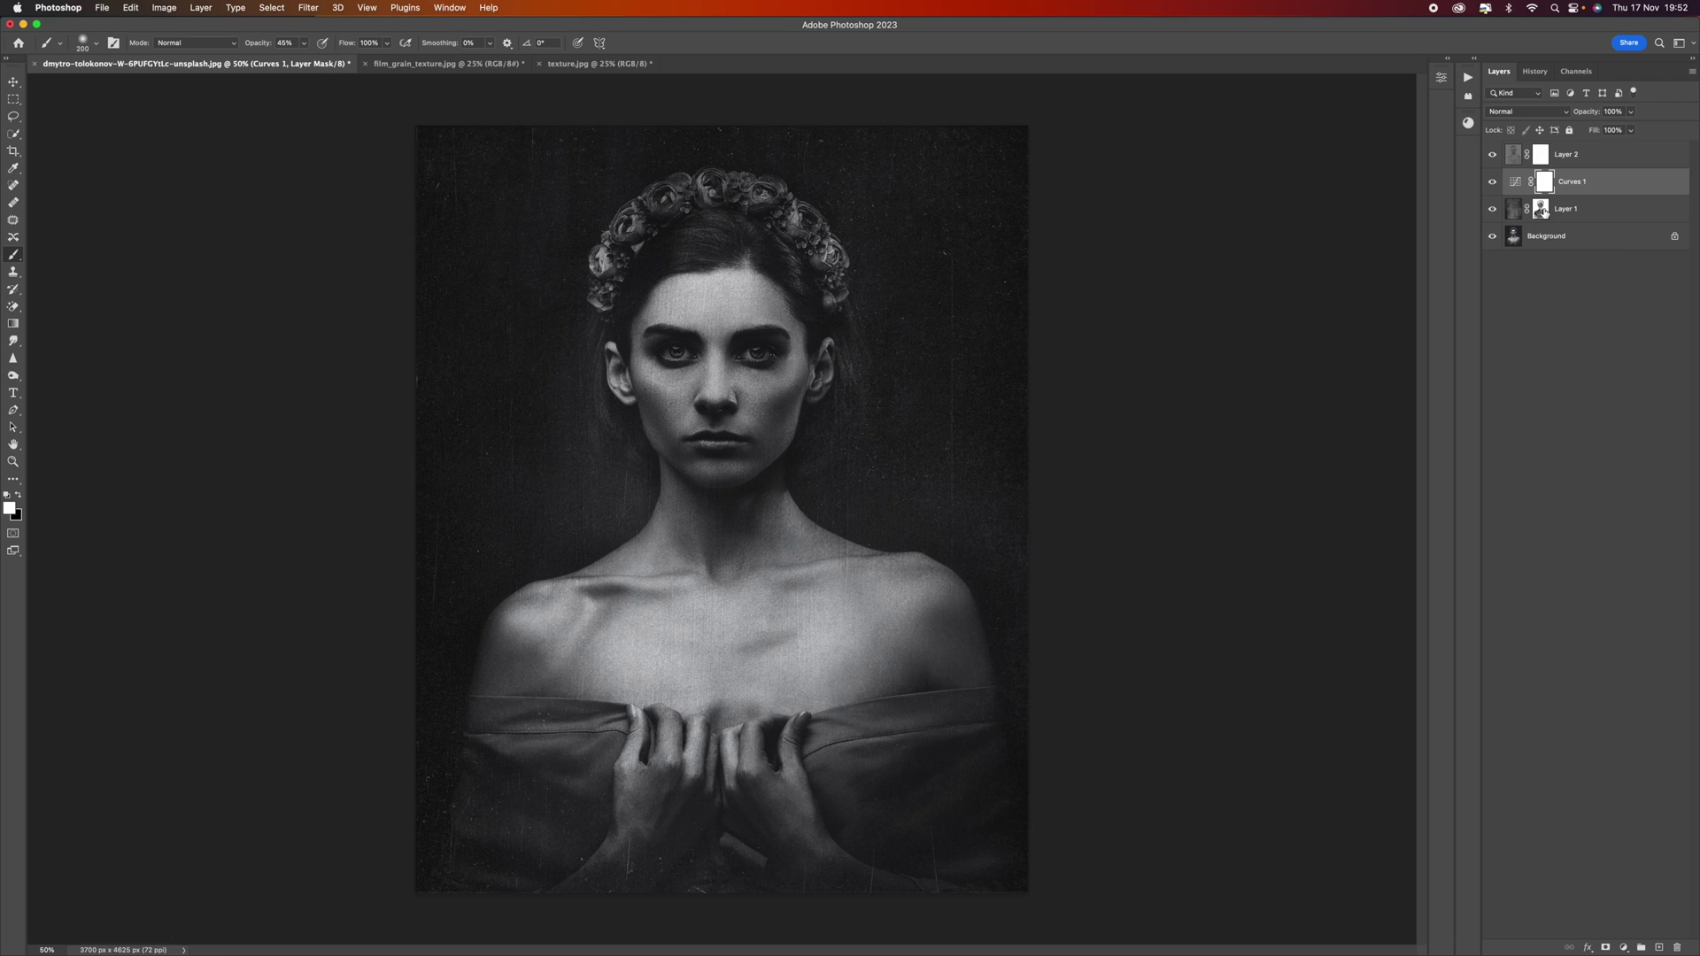
{"action": "left_click", "coordinate": [103, 9]}
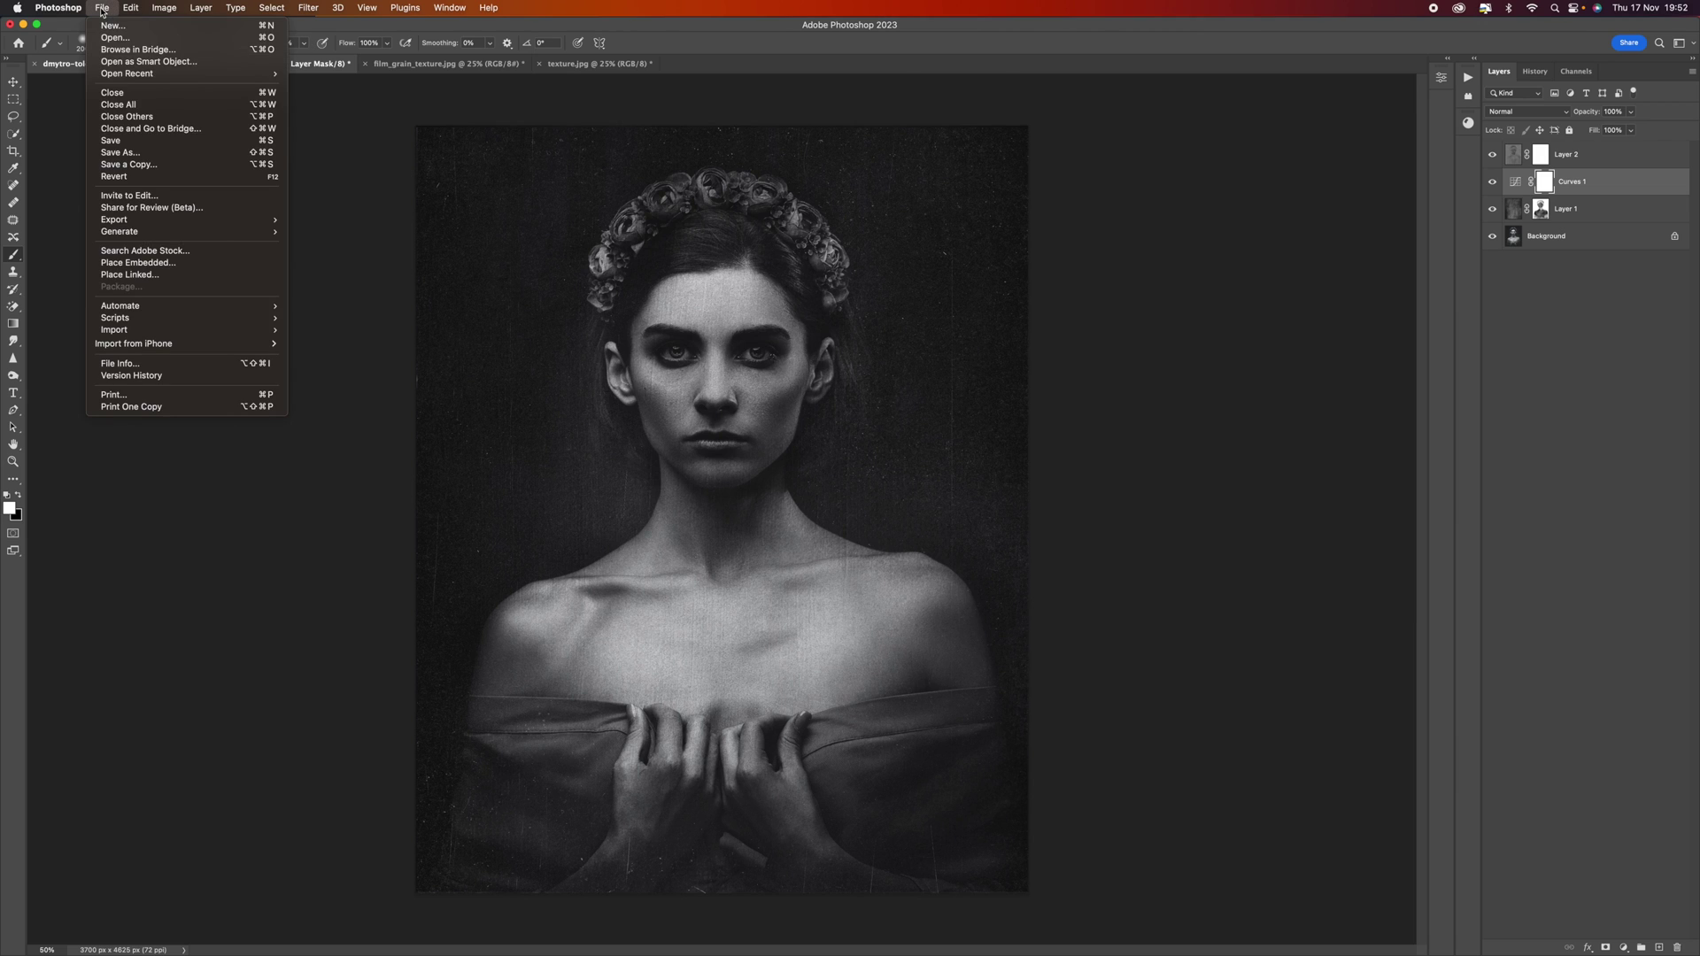
{"action": "left_click", "coordinate": [156, 154]}
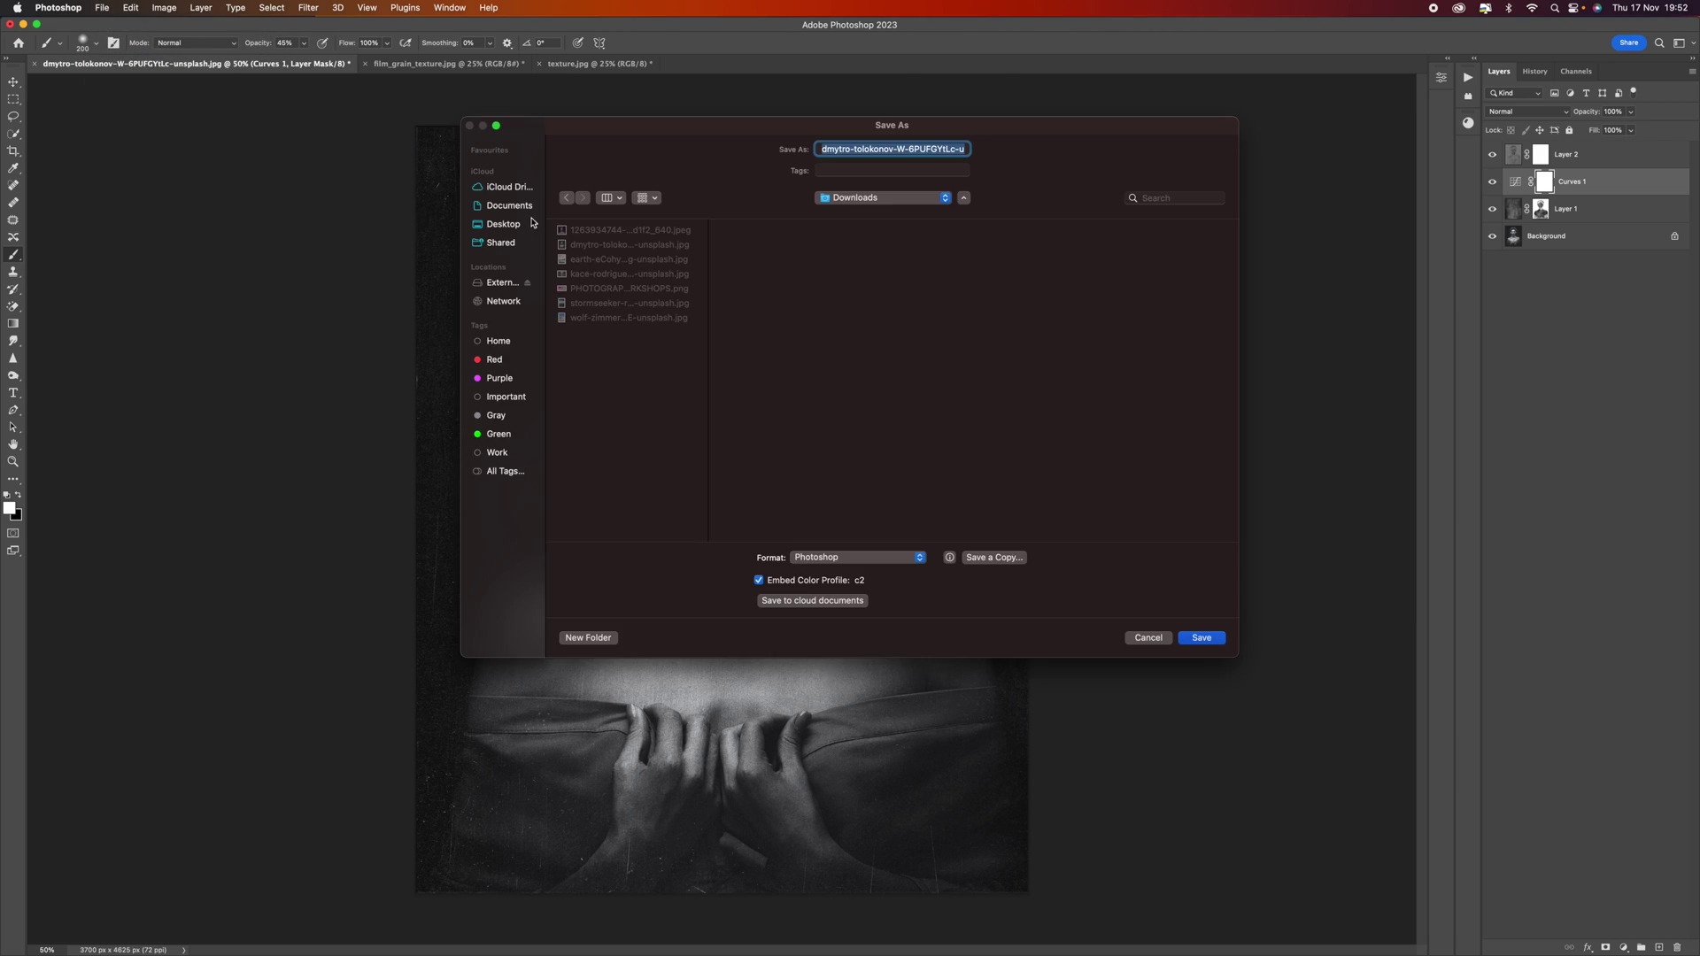
{"action": "left_click", "coordinate": [917, 557]}
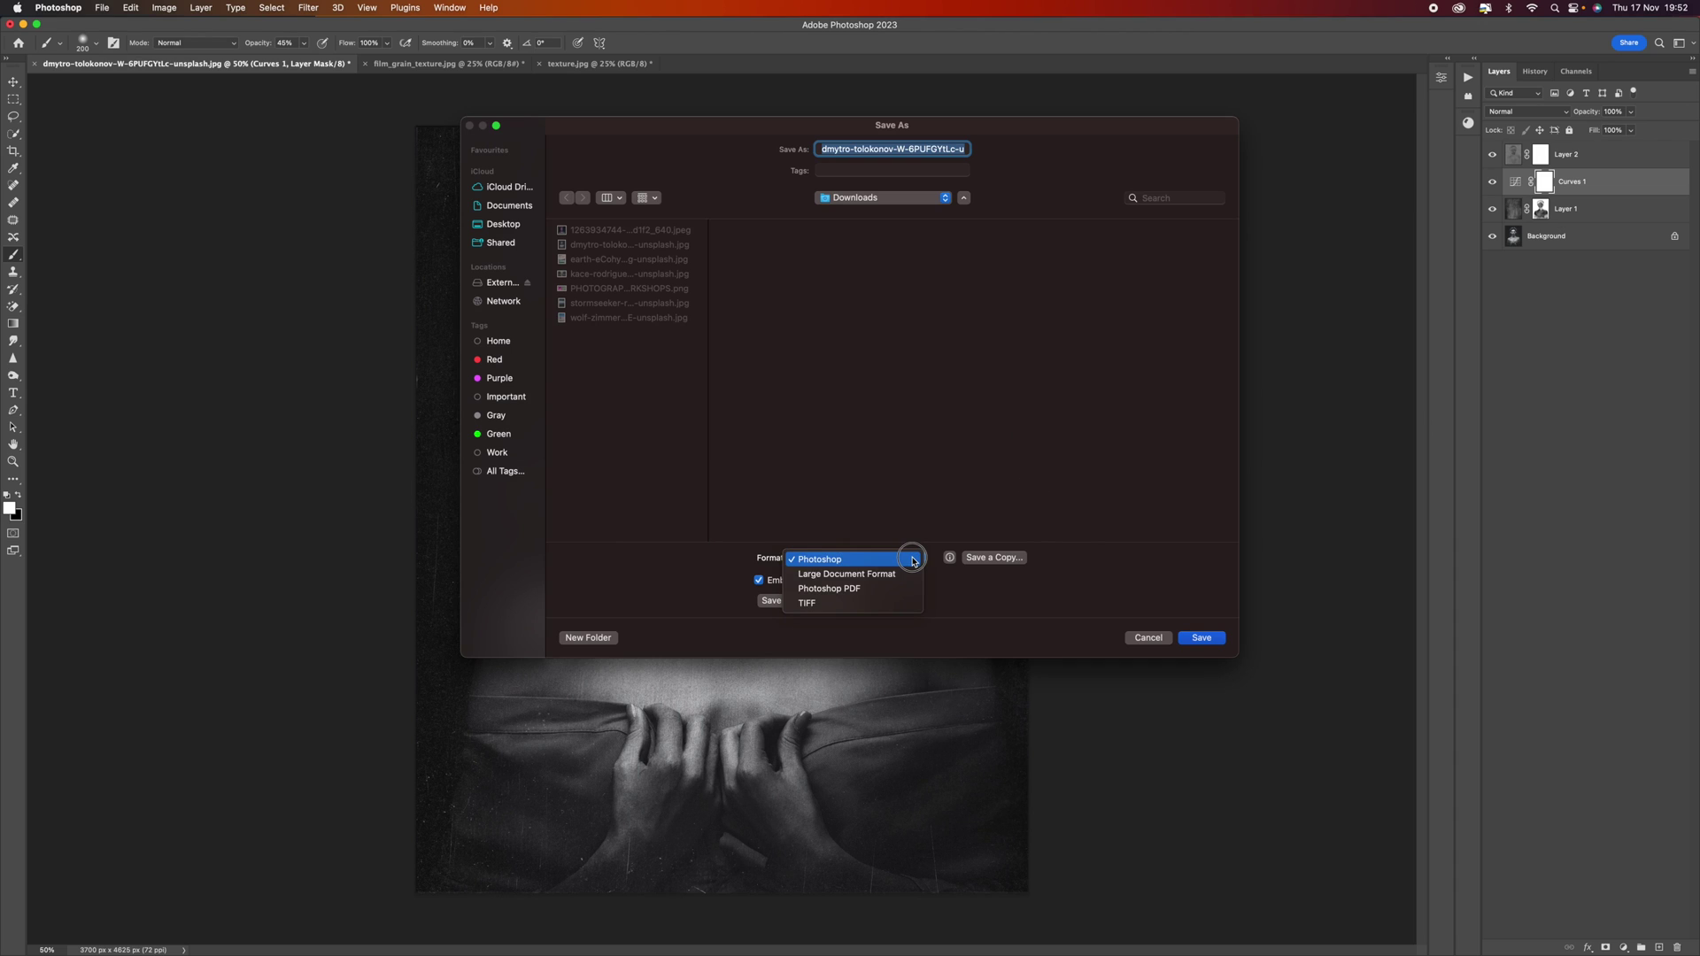
{"action": "left_click", "coordinate": [904, 607]}
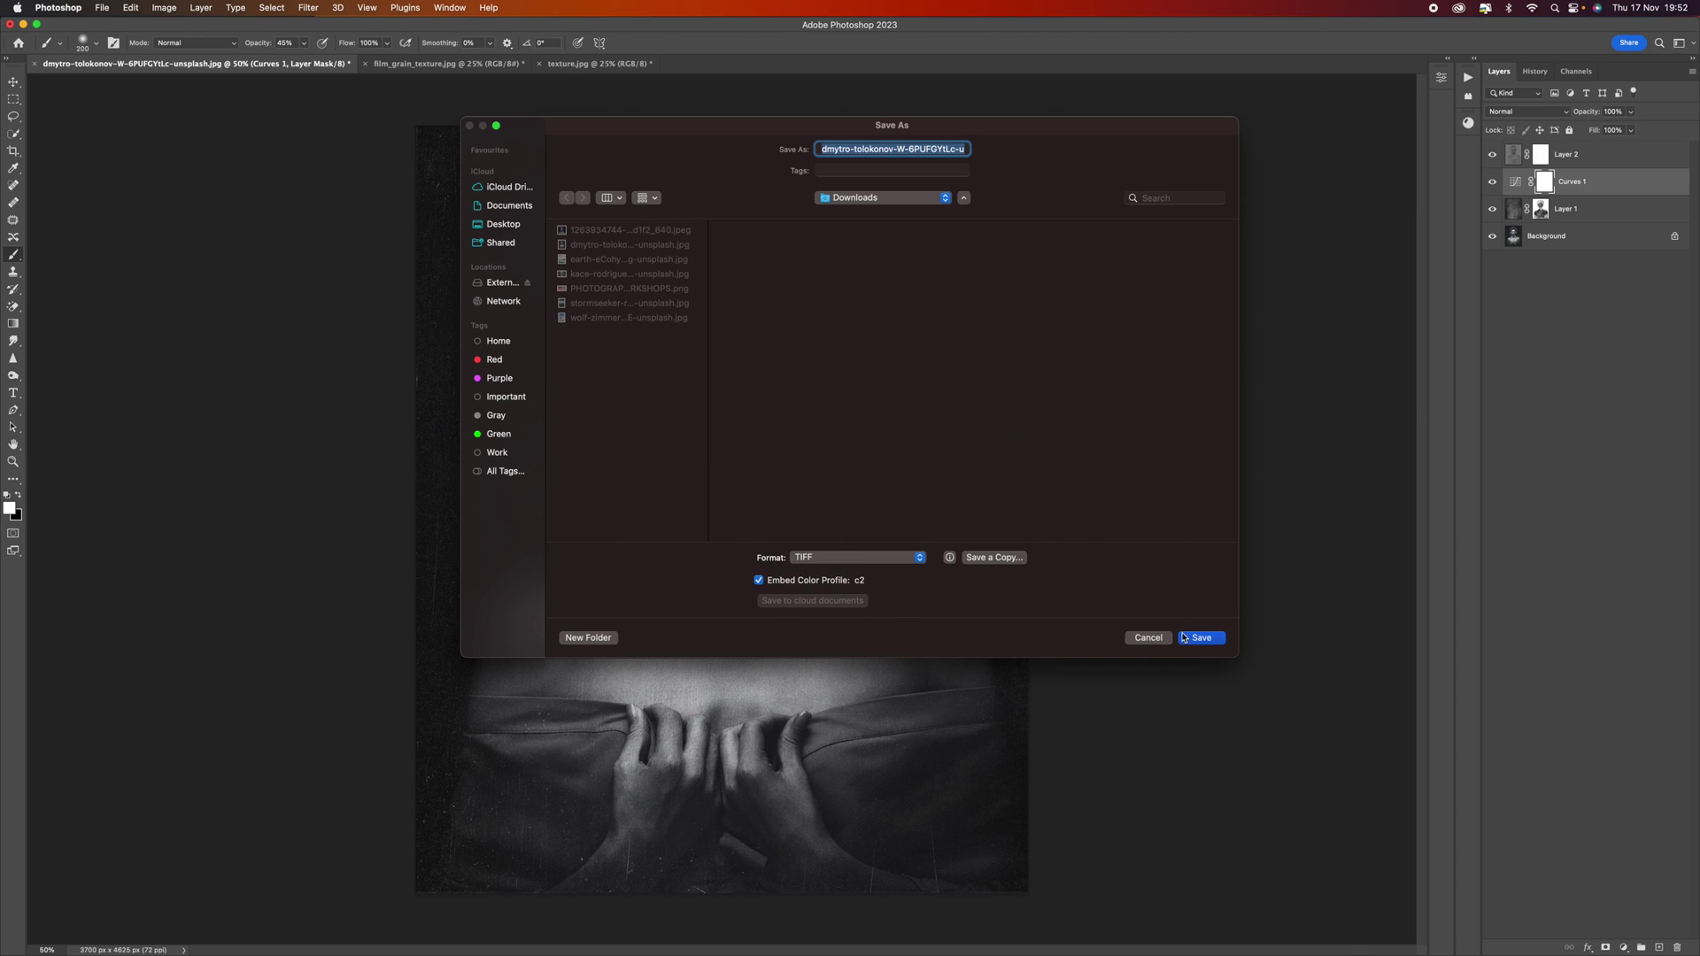
{"action": "left_click", "coordinate": [1148, 637]}
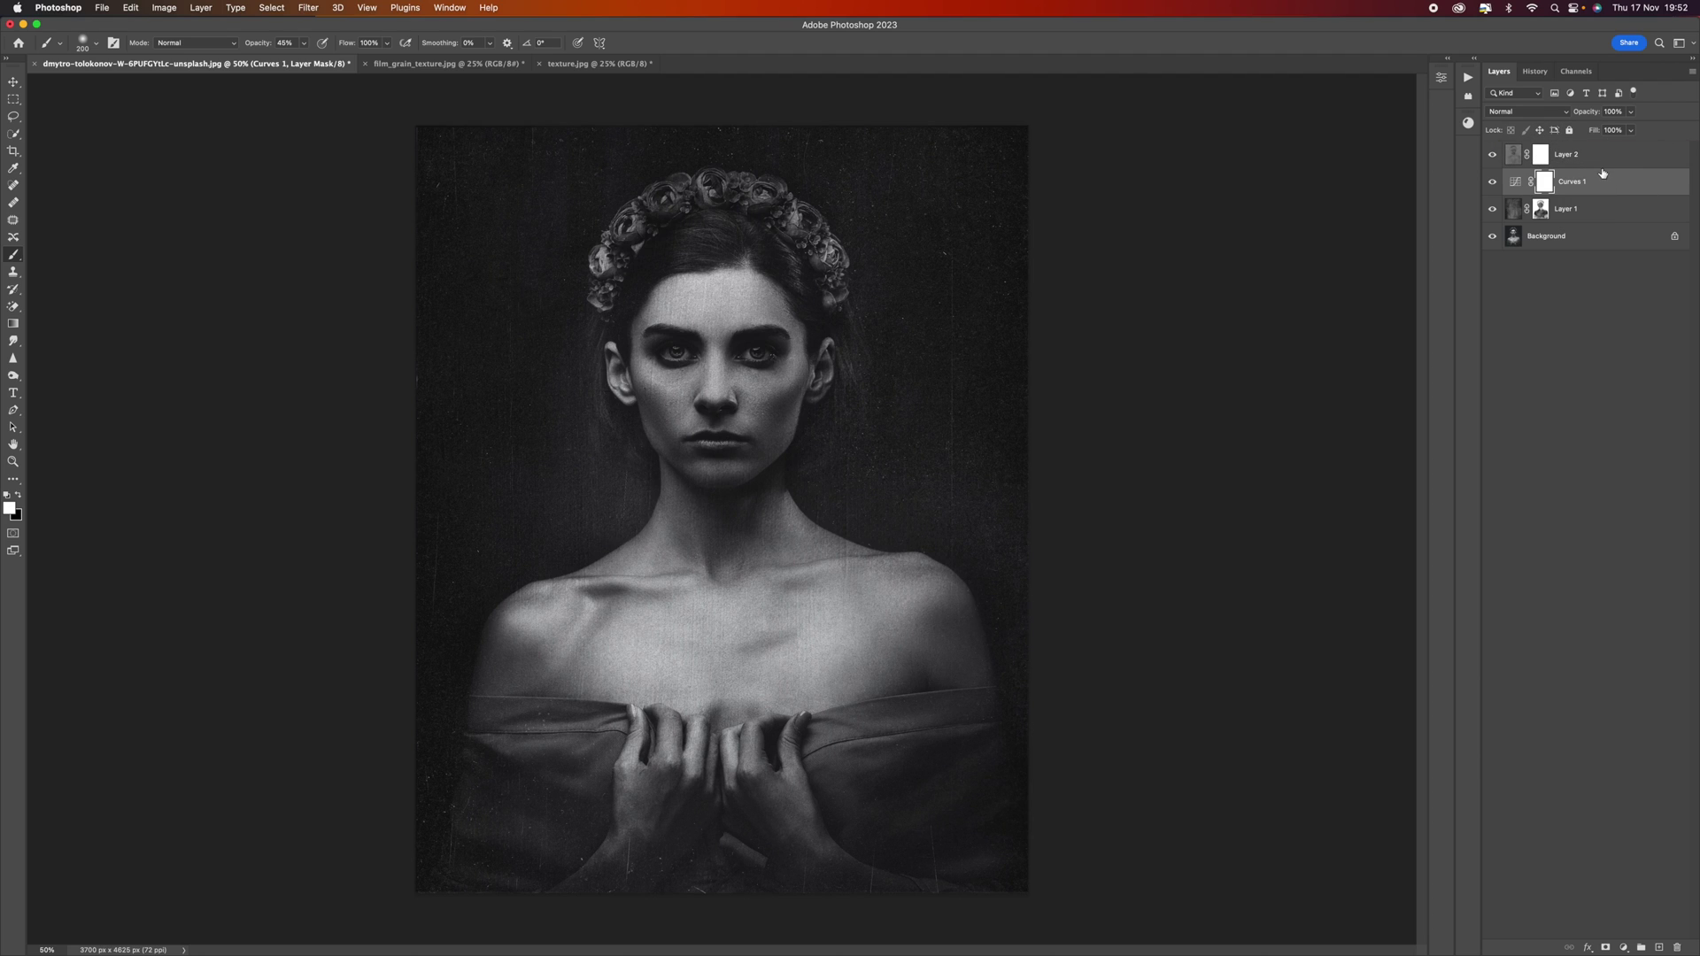
Flatten the image, then try saving a JPEG copy 'fine art' to Desktop, cancelling at the replace prompt.
{"action": "left_click", "coordinate": [203, 8]}
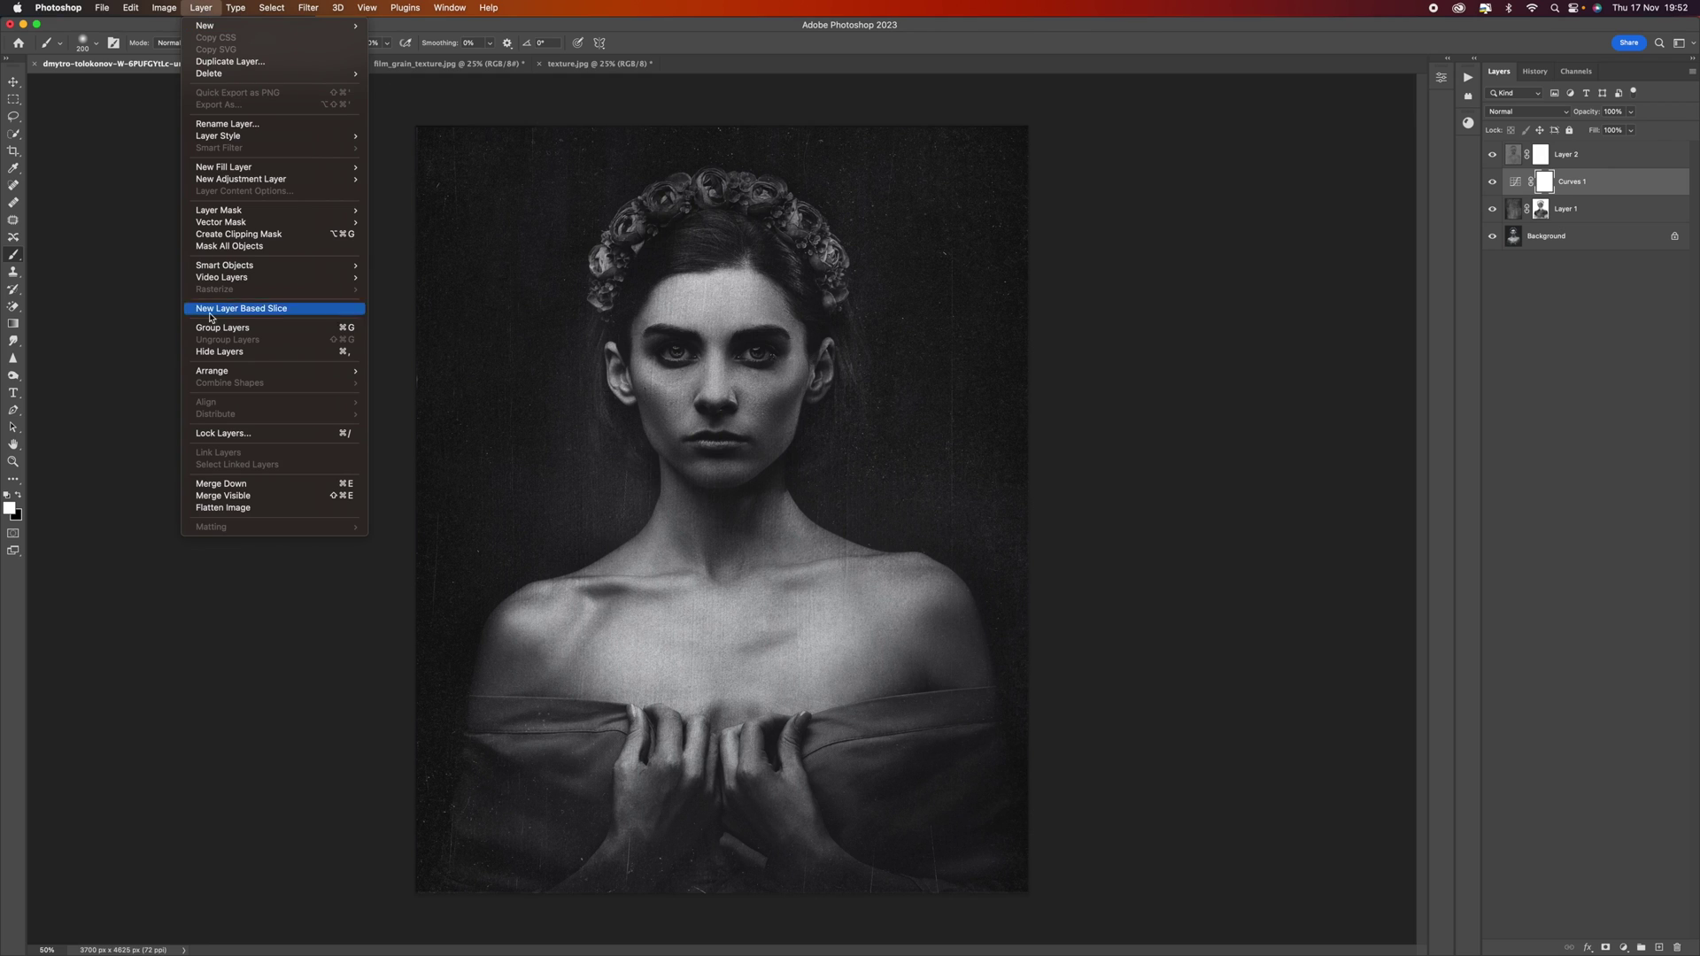
{"action": "left_click", "coordinate": [223, 509]}
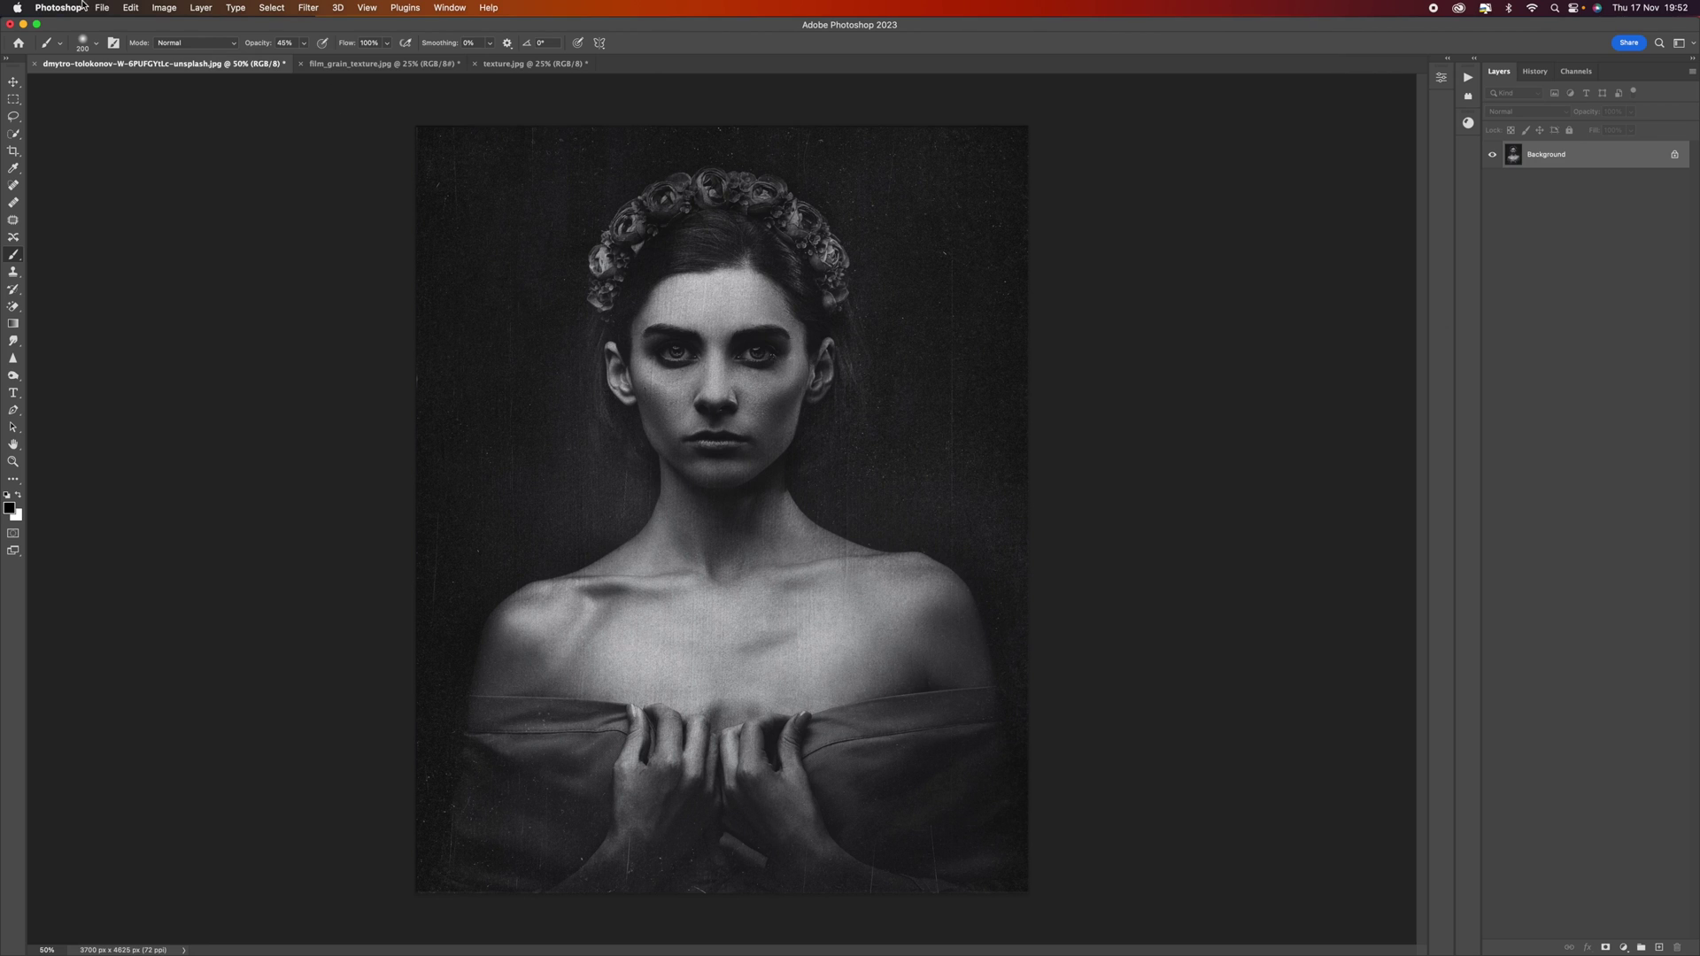
{"action": "left_click", "coordinate": [113, 9]}
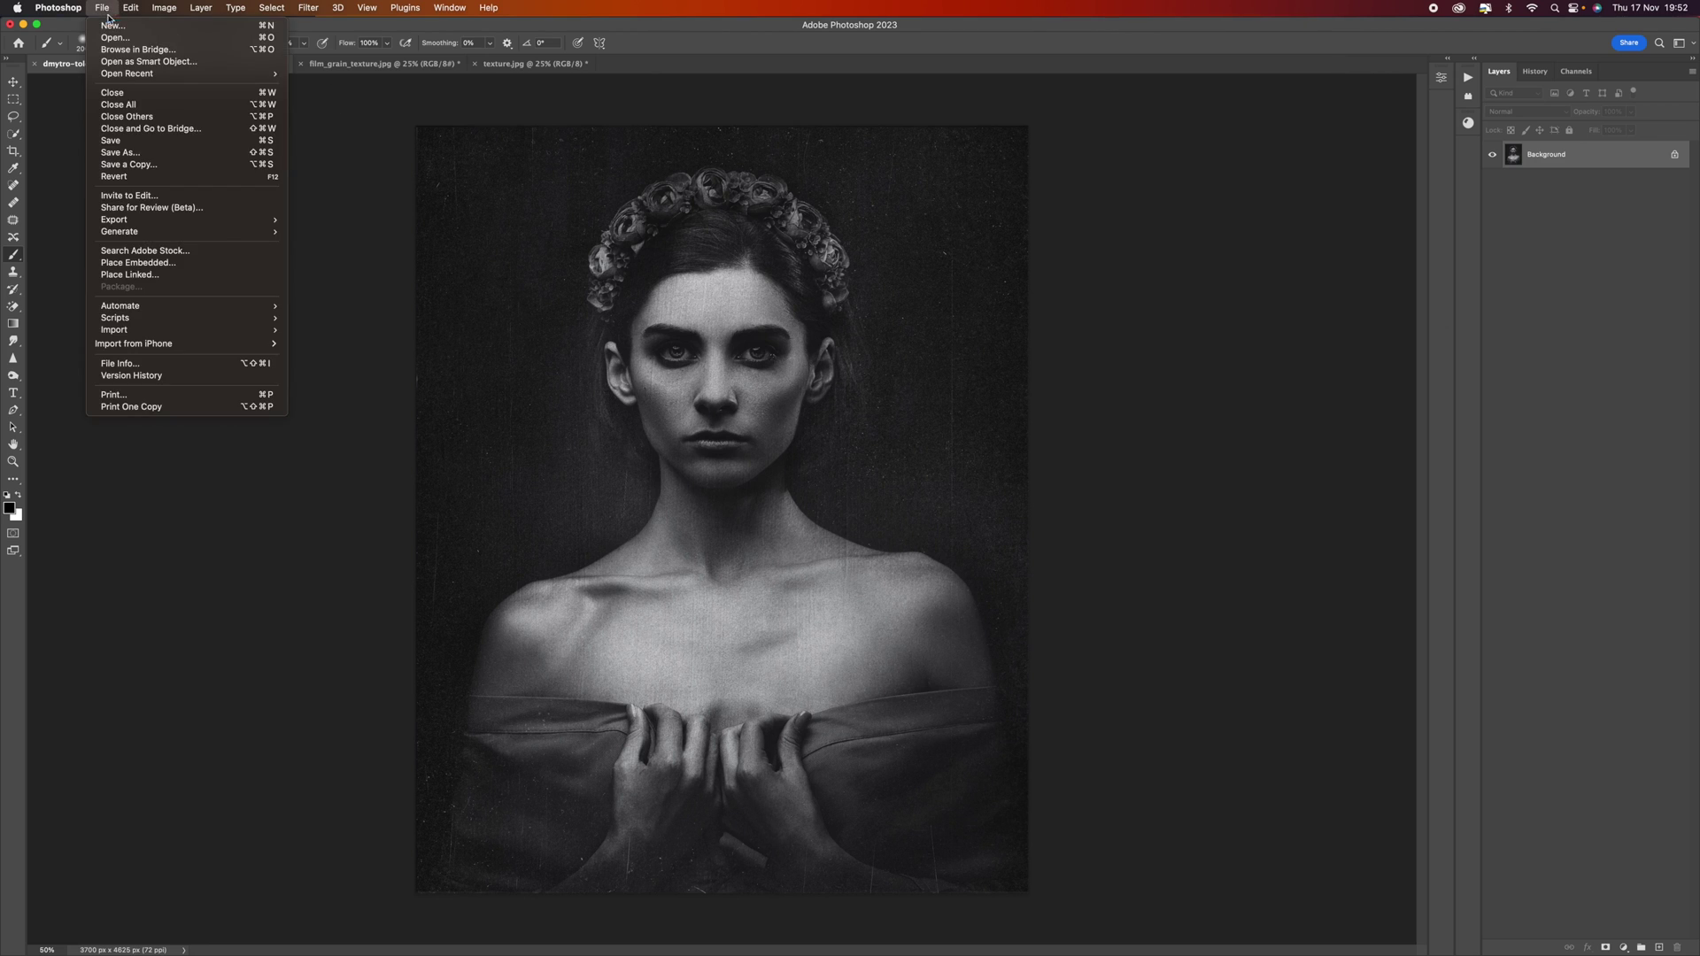
{"action": "left_click", "coordinate": [155, 166]}
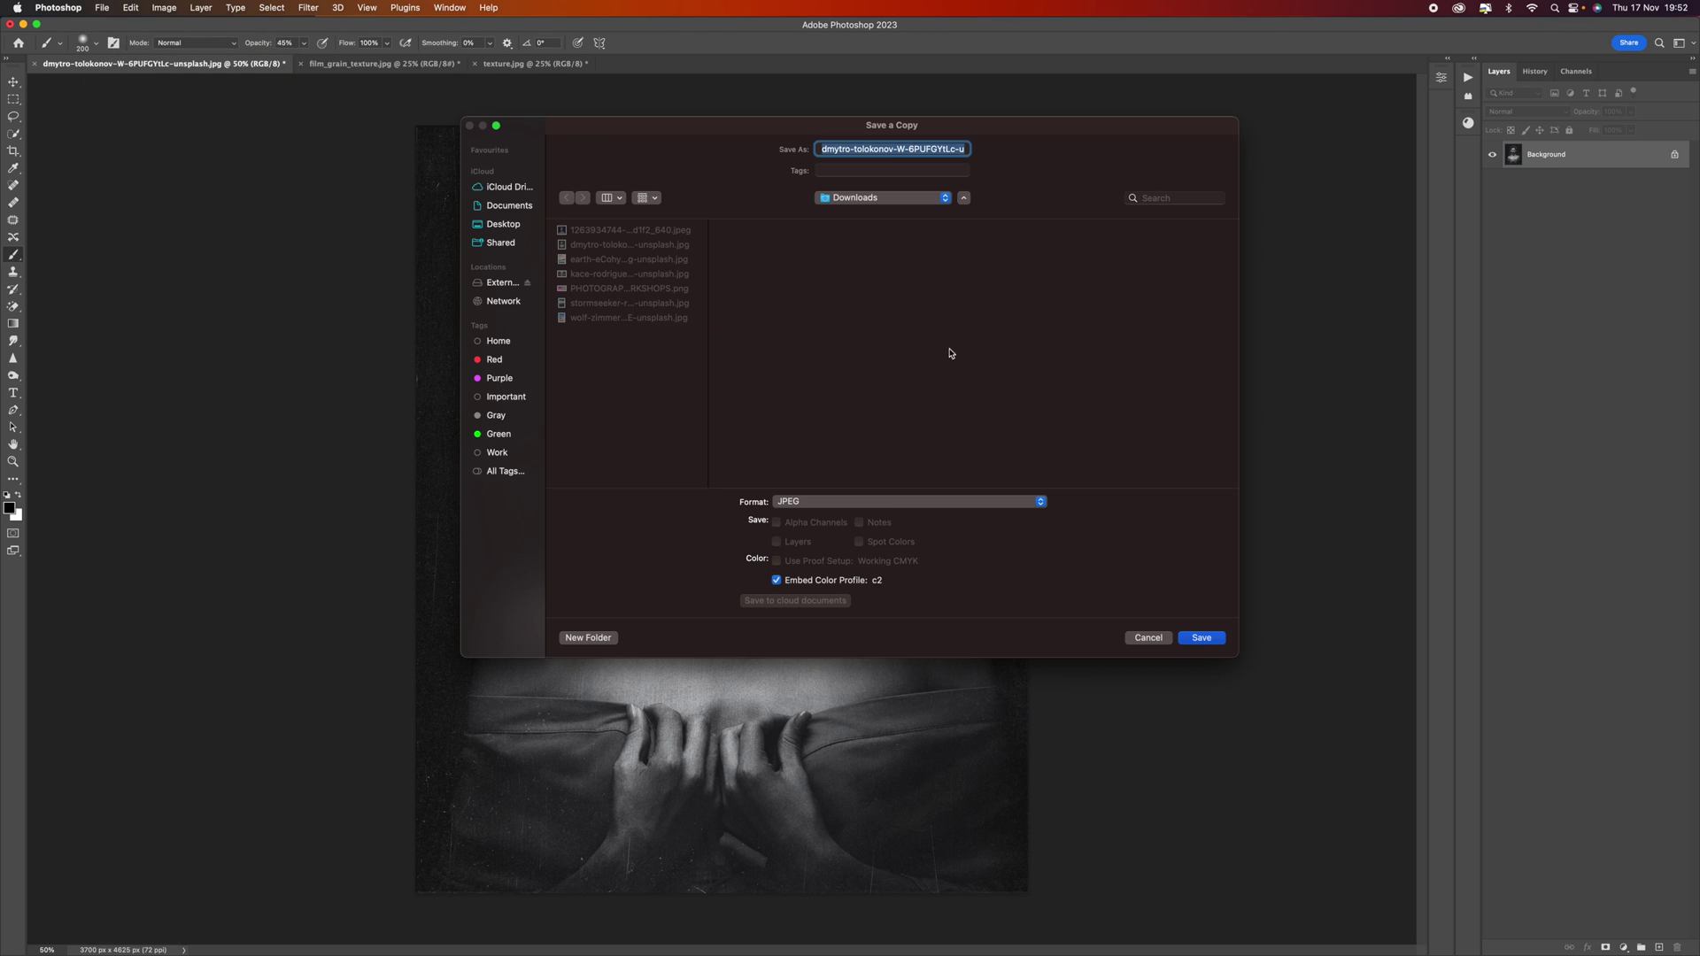
{"action": "left_click", "coordinate": [502, 224]}
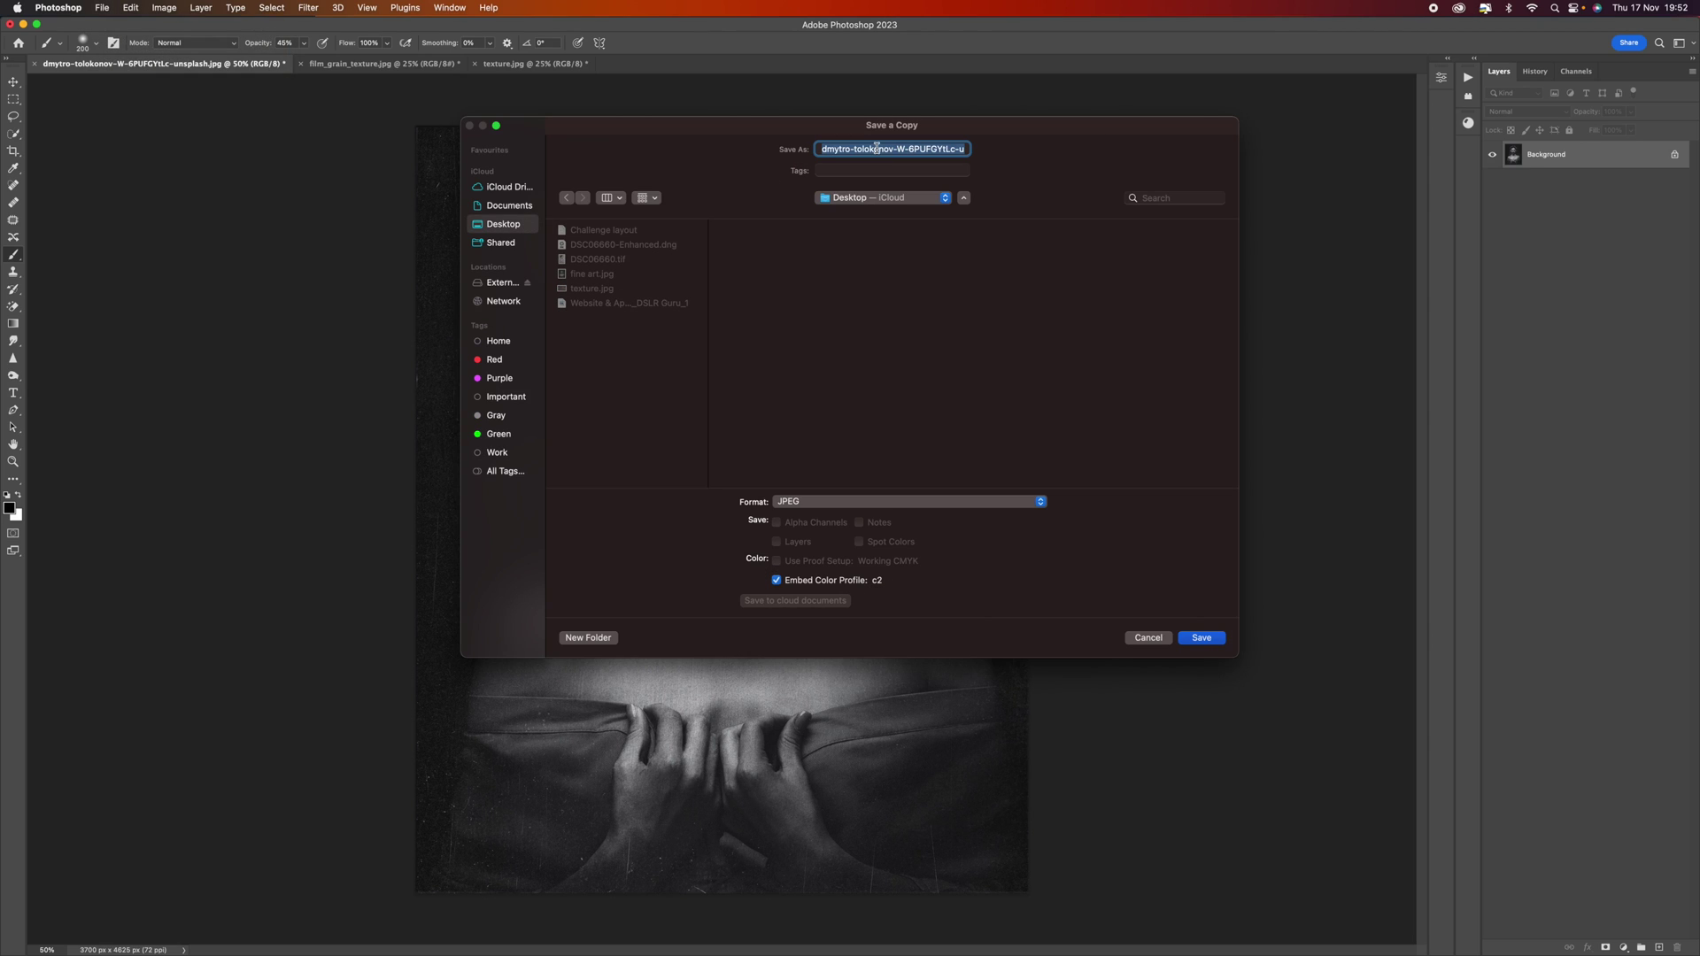
{"action": "type", "text": "fine art.jpg"}
{"action": "key", "text": "Return"}
{"action": "left_click", "coordinate": [811, 448]}
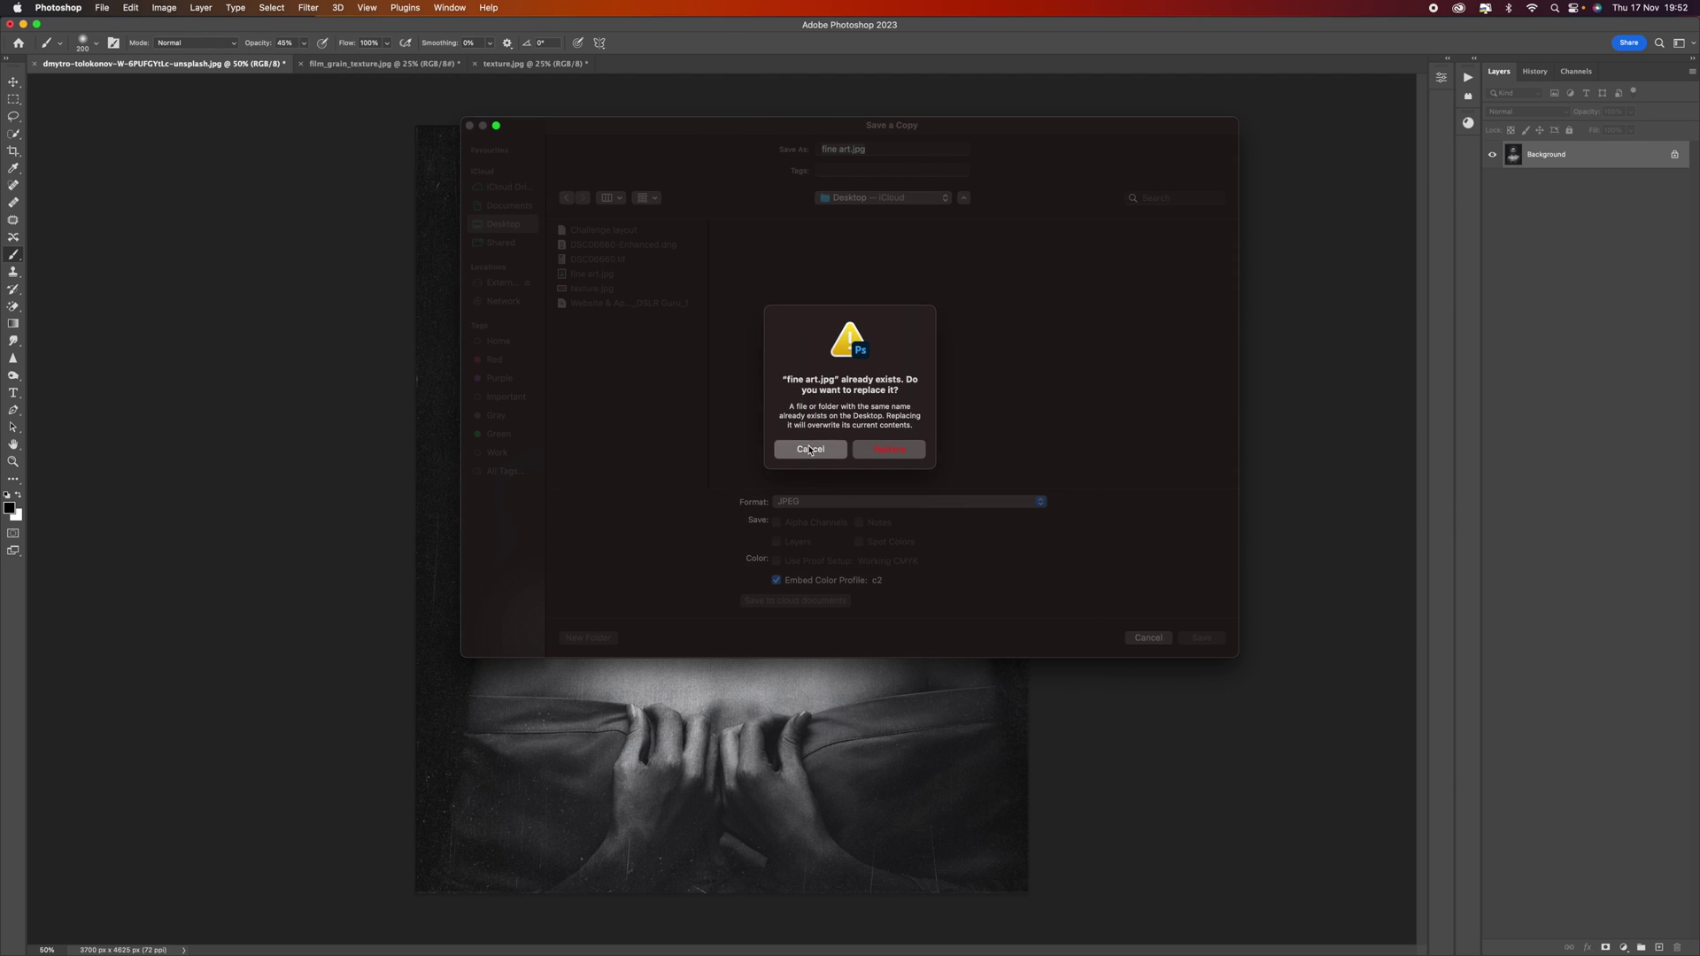
{"action": "left_click", "coordinate": [1149, 637]}
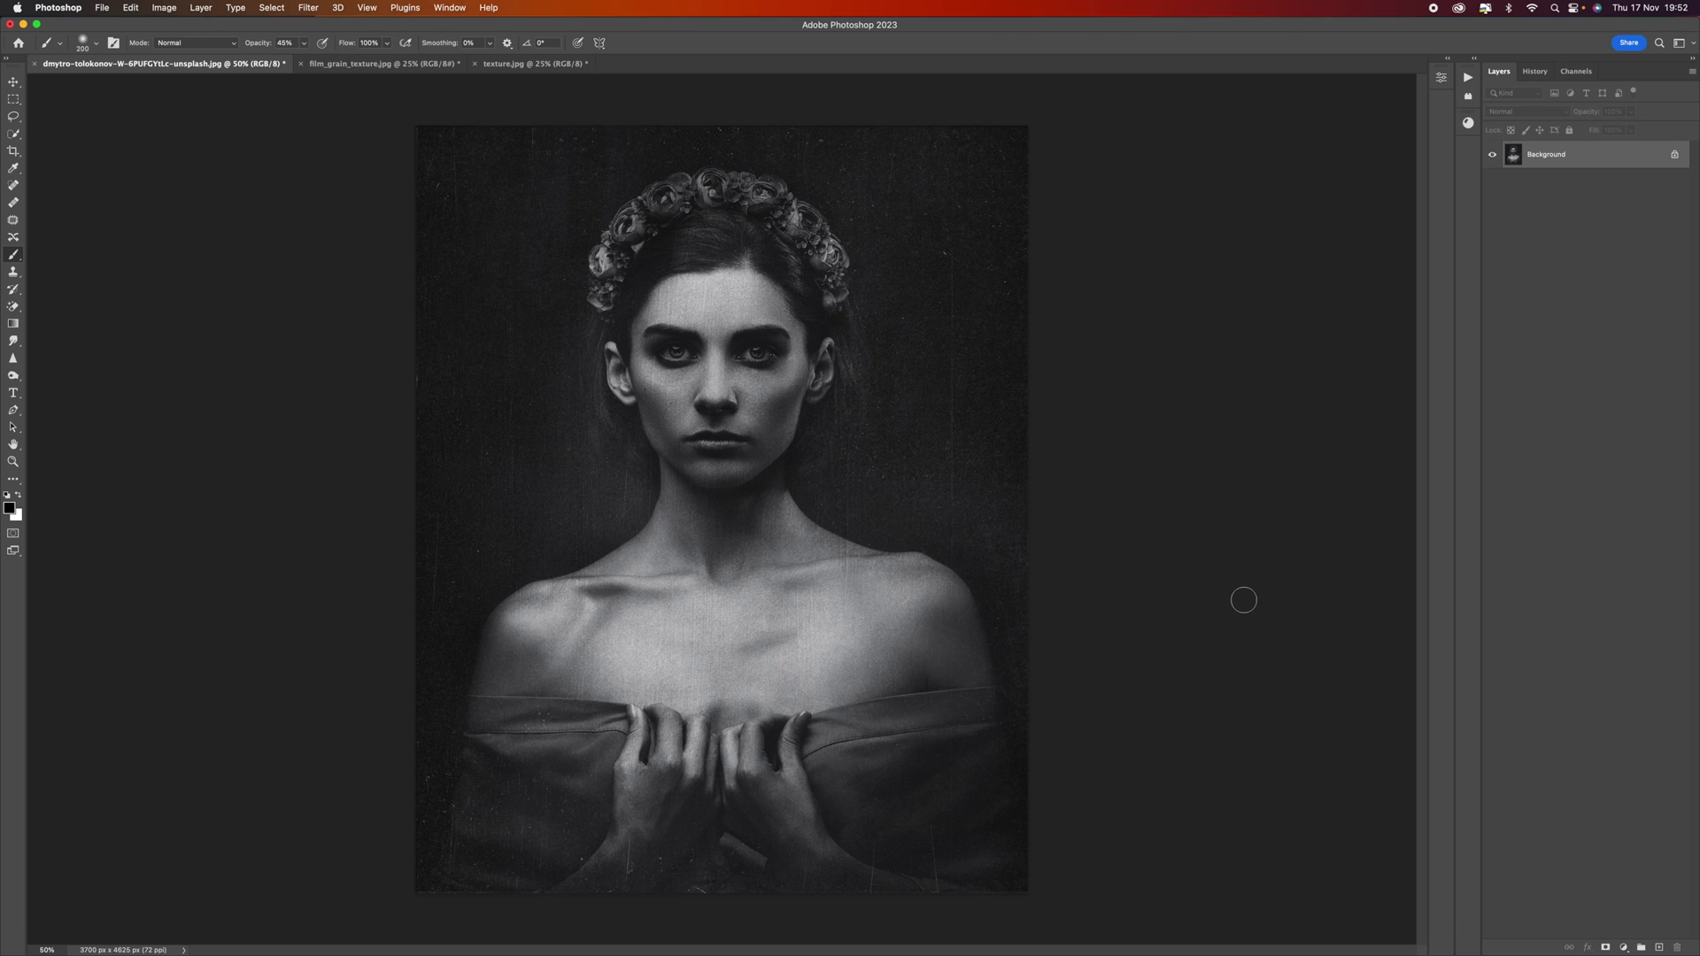